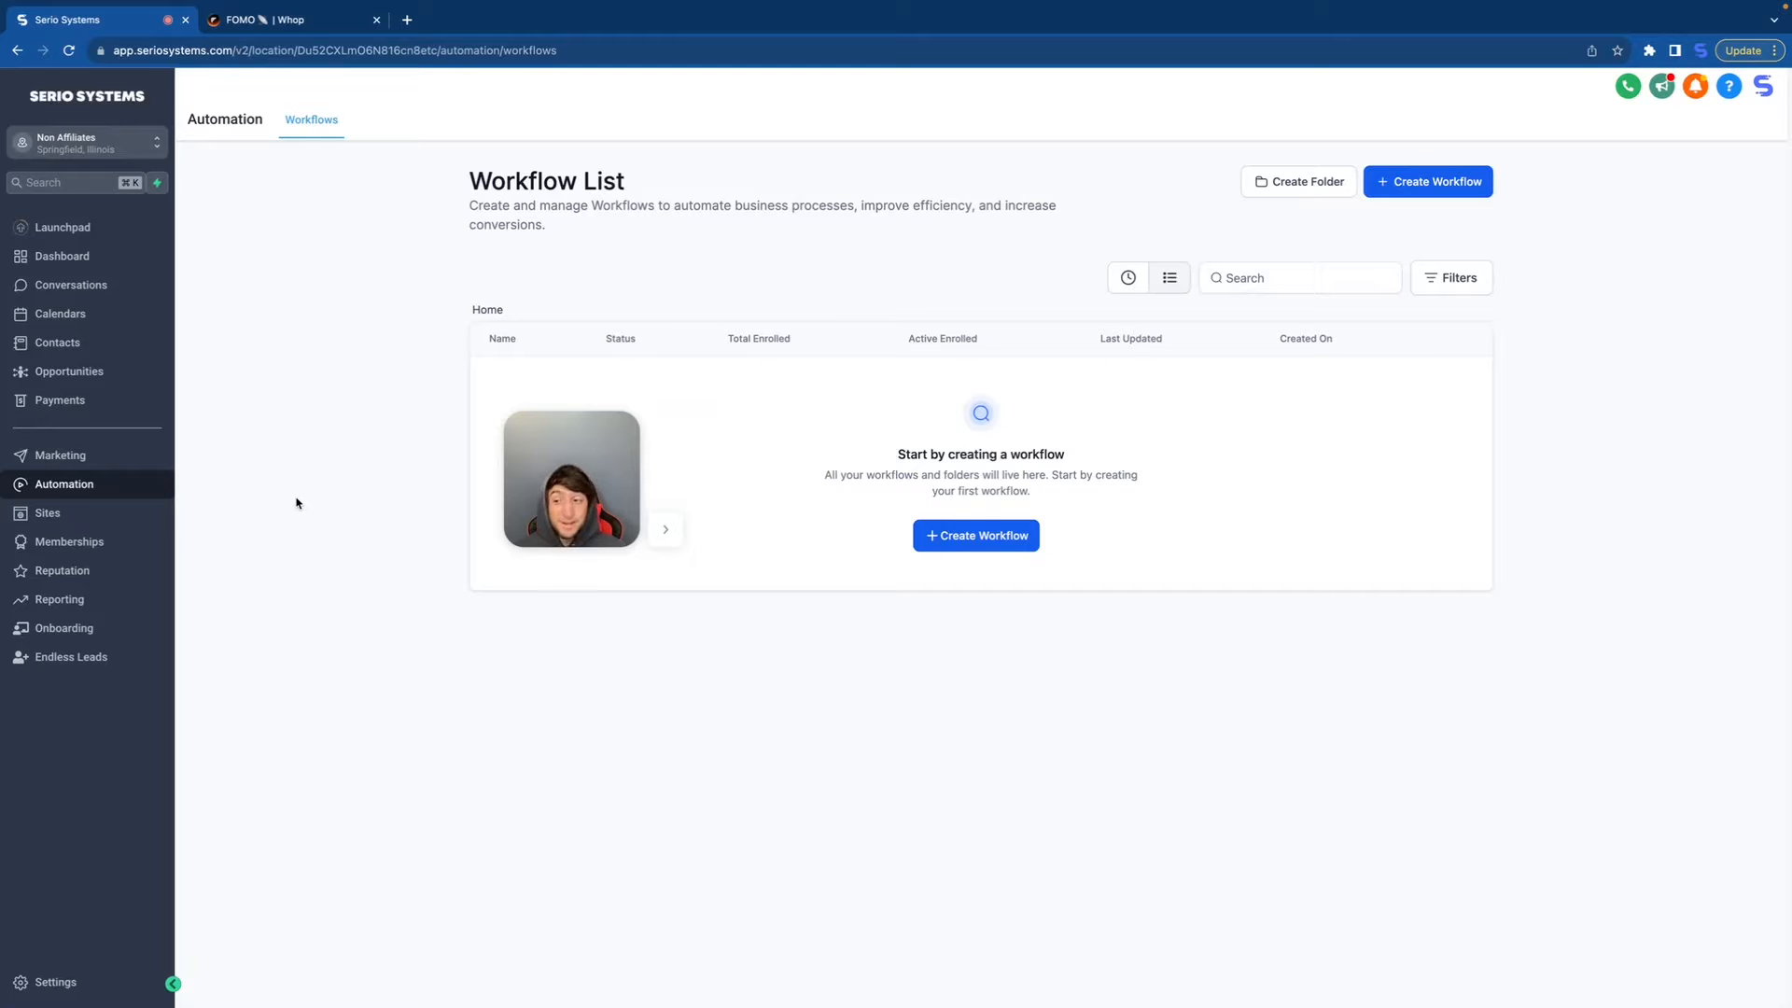
# Step: Create a new automation workflow by starting from scratch
pyautogui.click(971, 539)
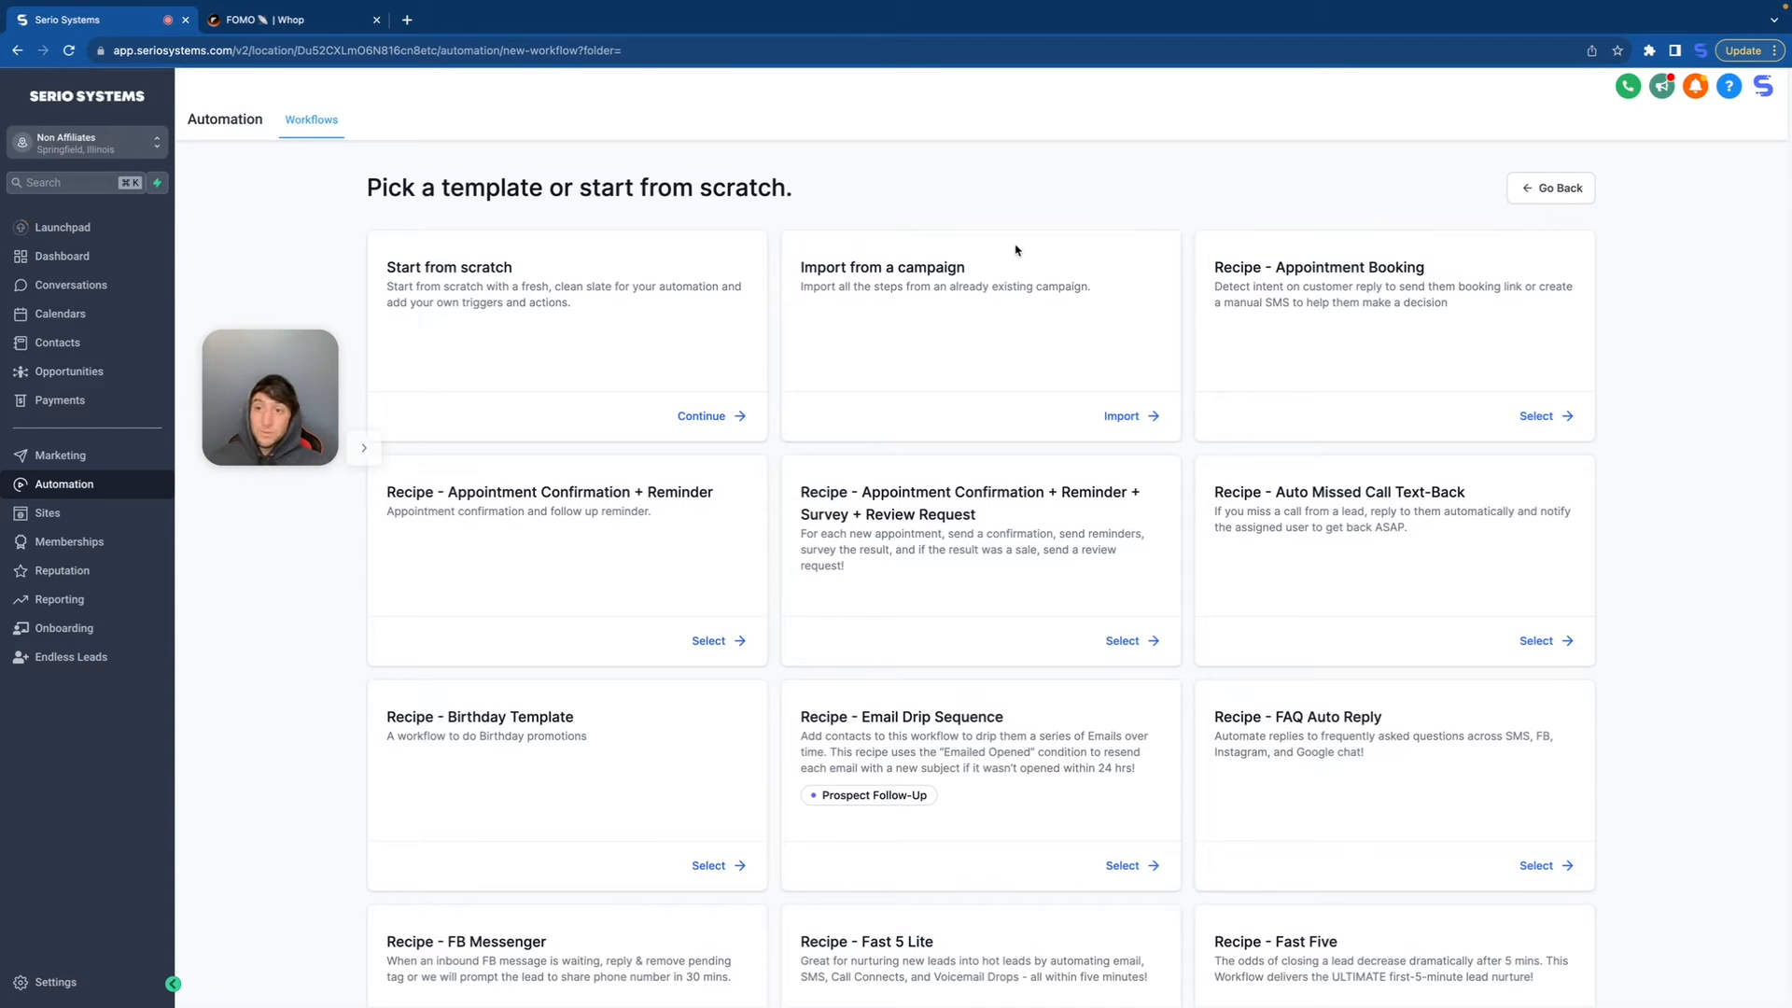
pyautogui.click(698, 416)
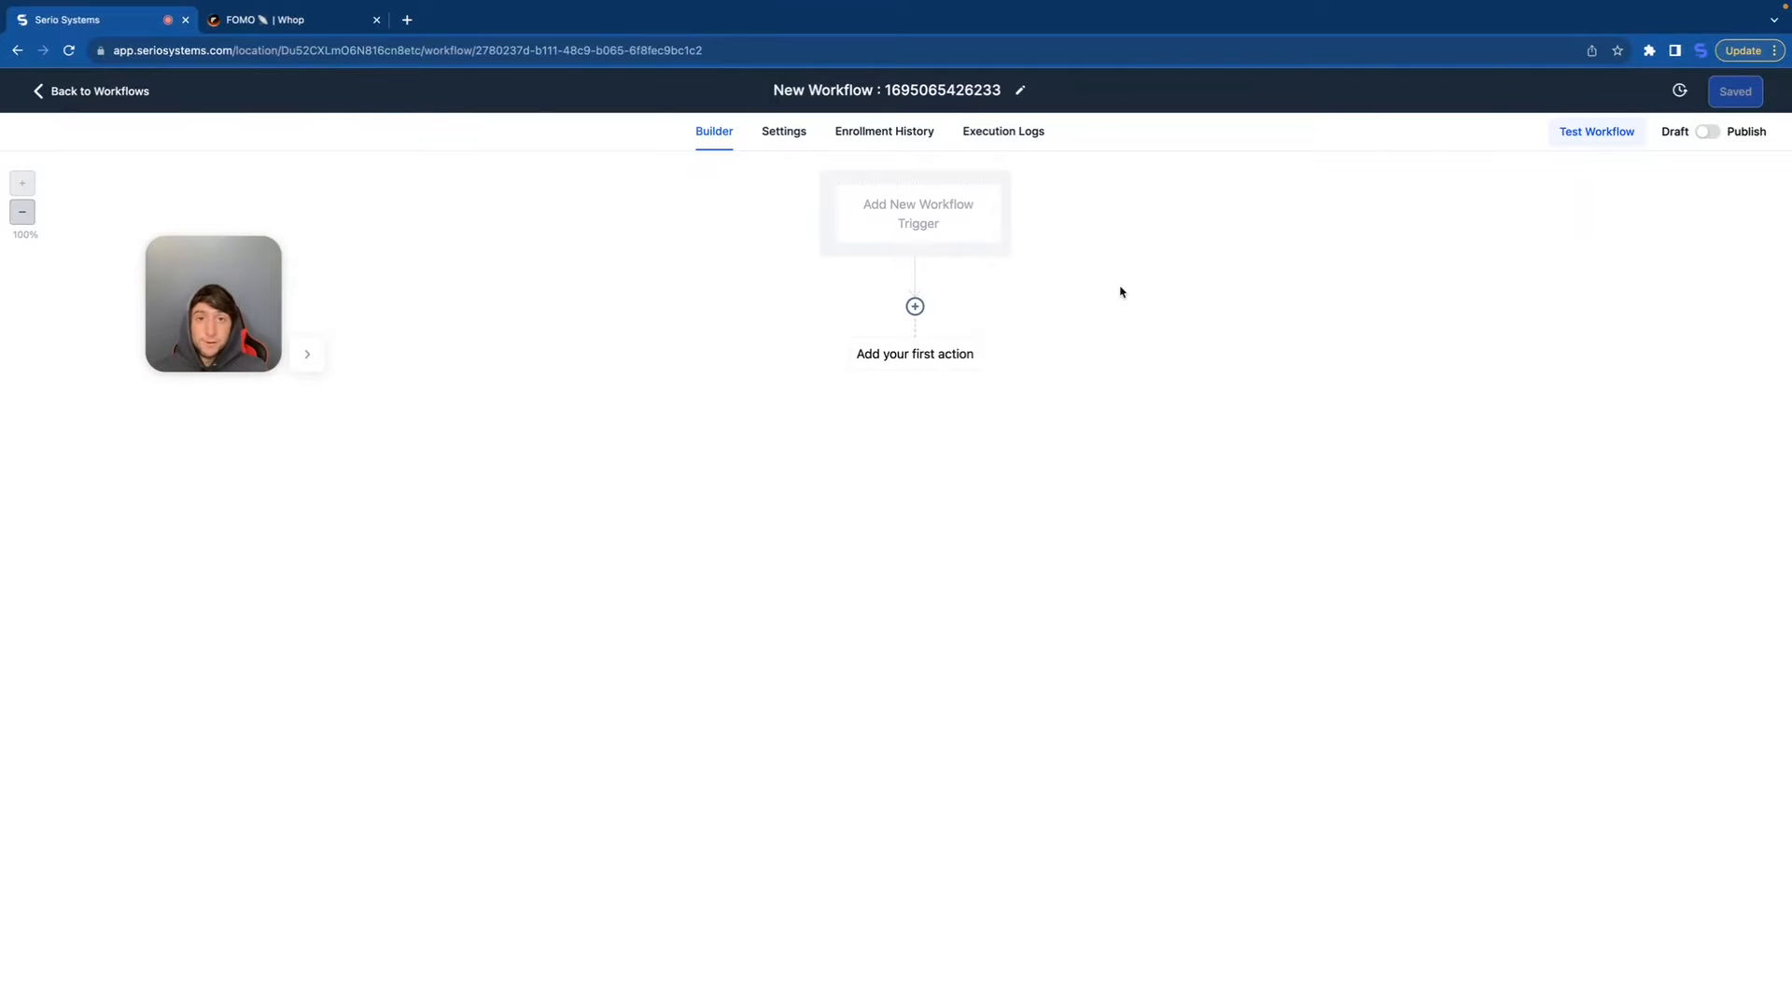
# Step: Open the new workflow trigger choices and look through the full list of available triggers
pyautogui.click(928, 224)
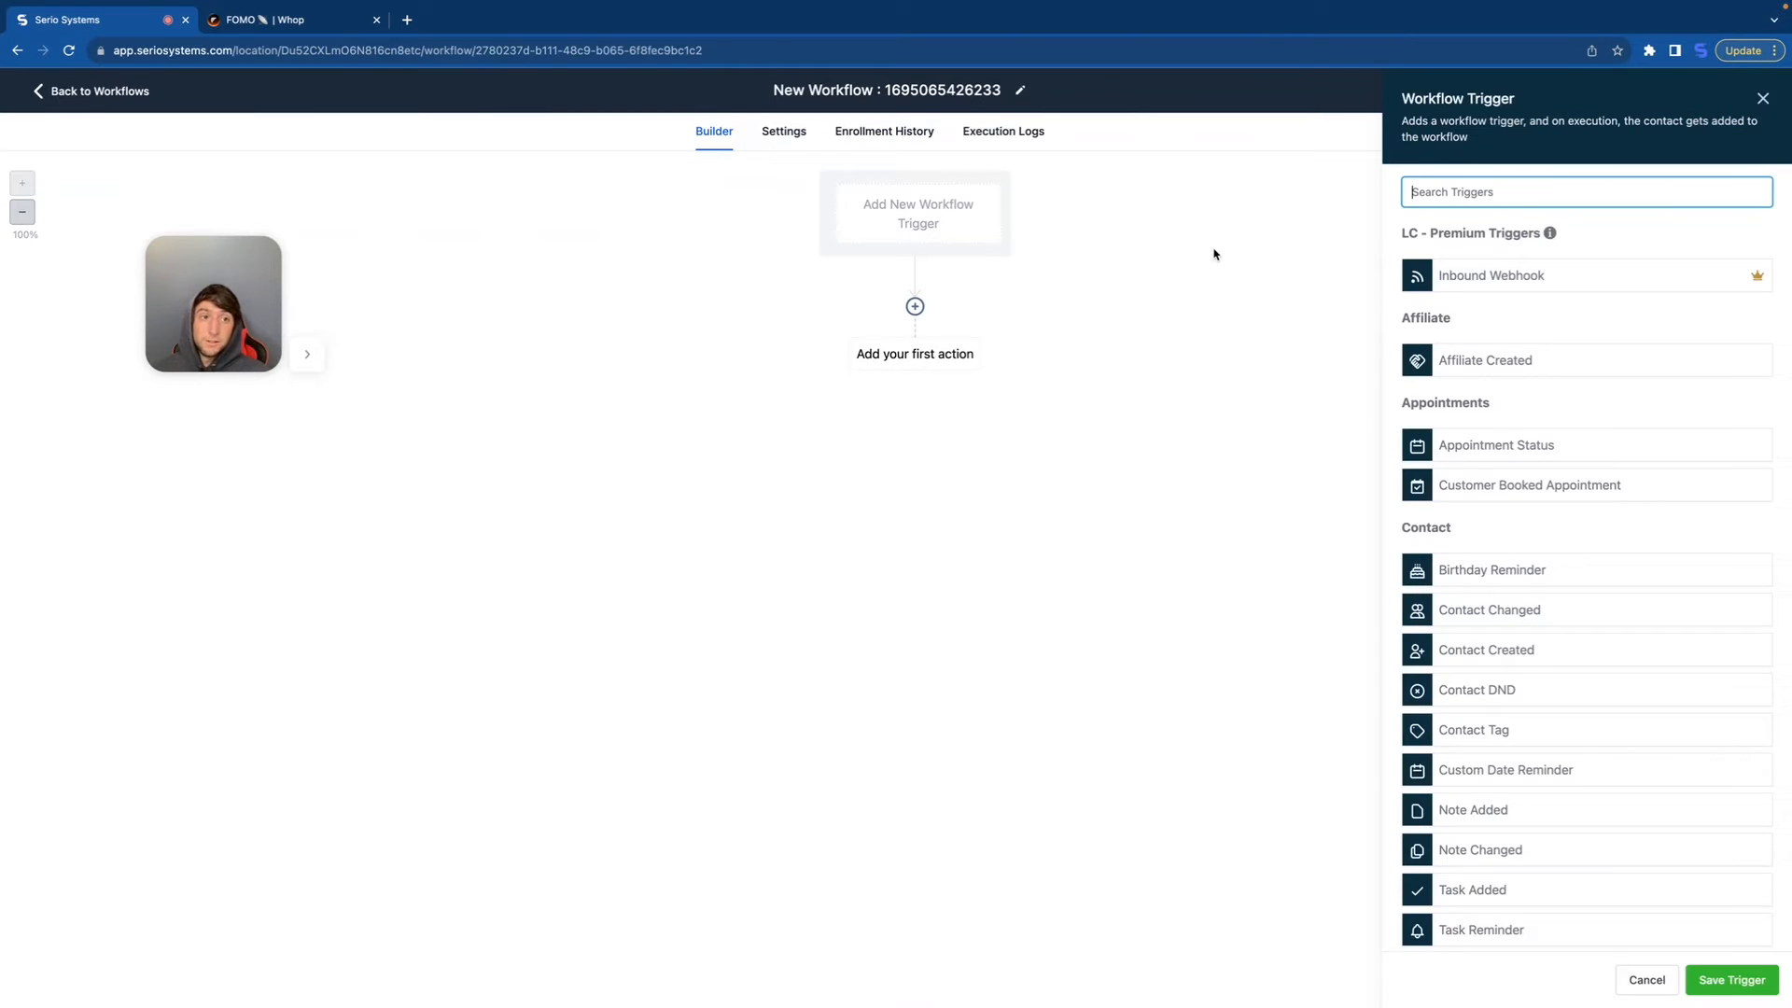
pyautogui.scroll(-7, 1509, 567)
pyautogui.scroll(-12, 1509, 566)
pyautogui.scroll(13, 1509, 567)
pyautogui.scroll(7, 1509, 566)
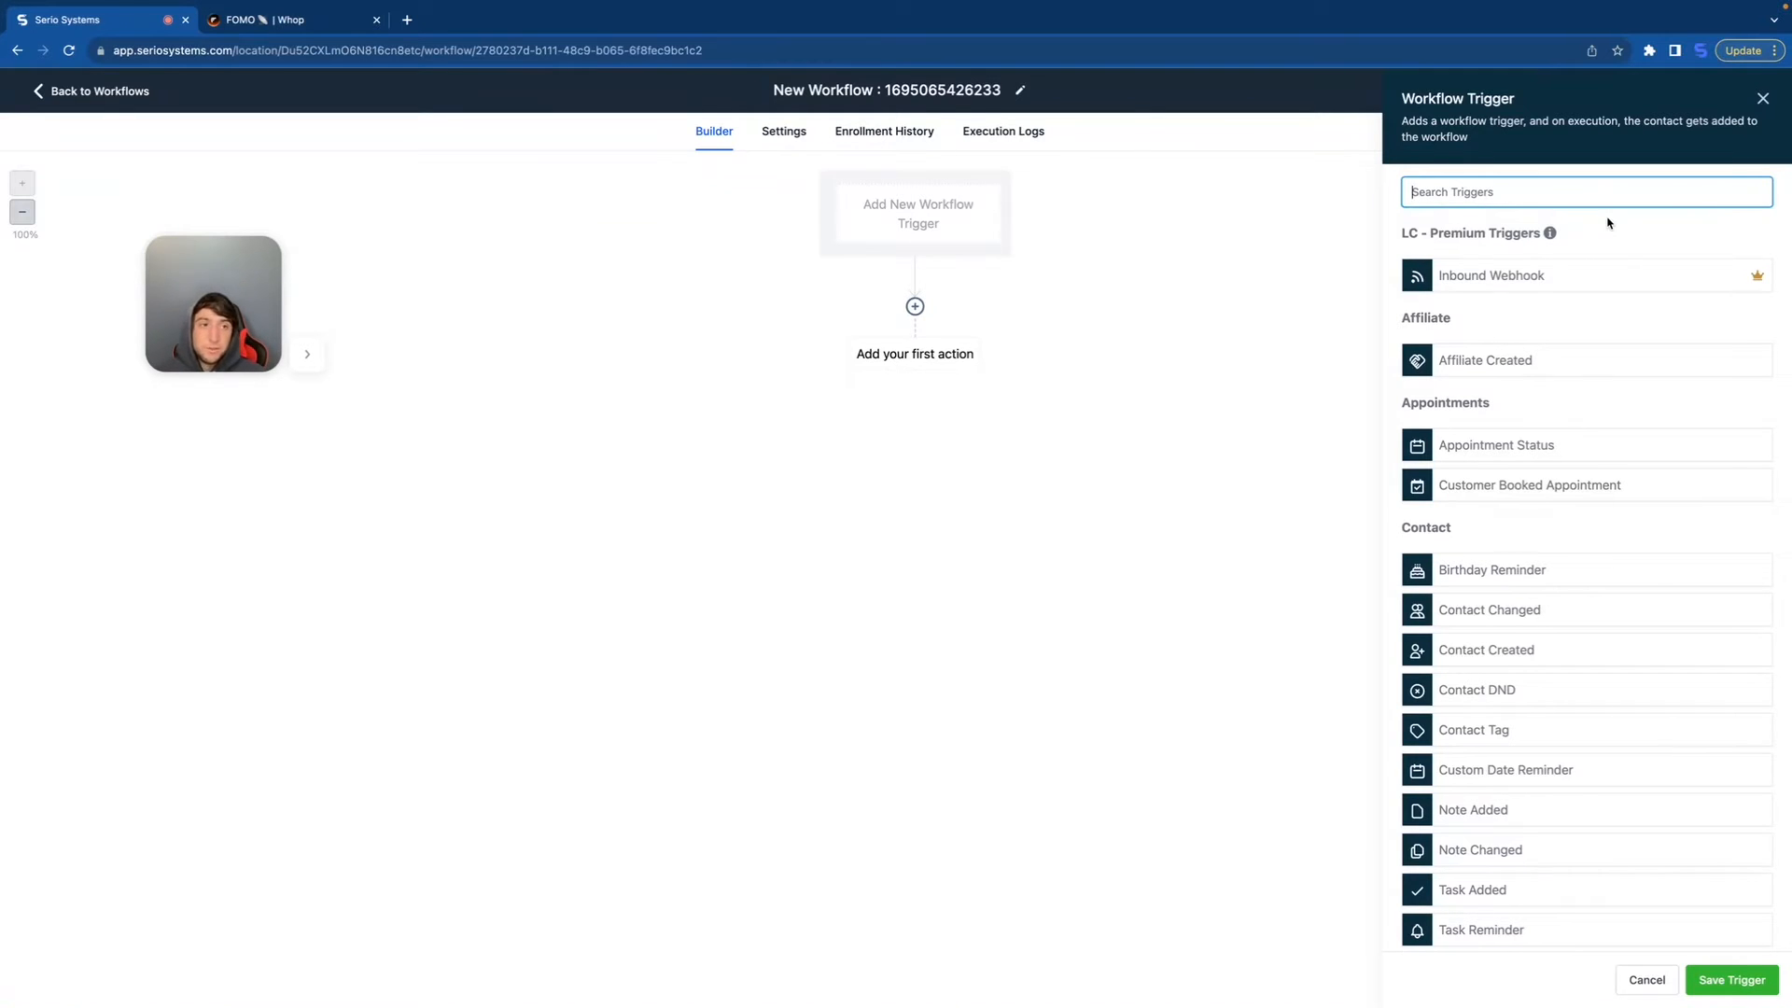
pyautogui.moveTo(1551, 236)
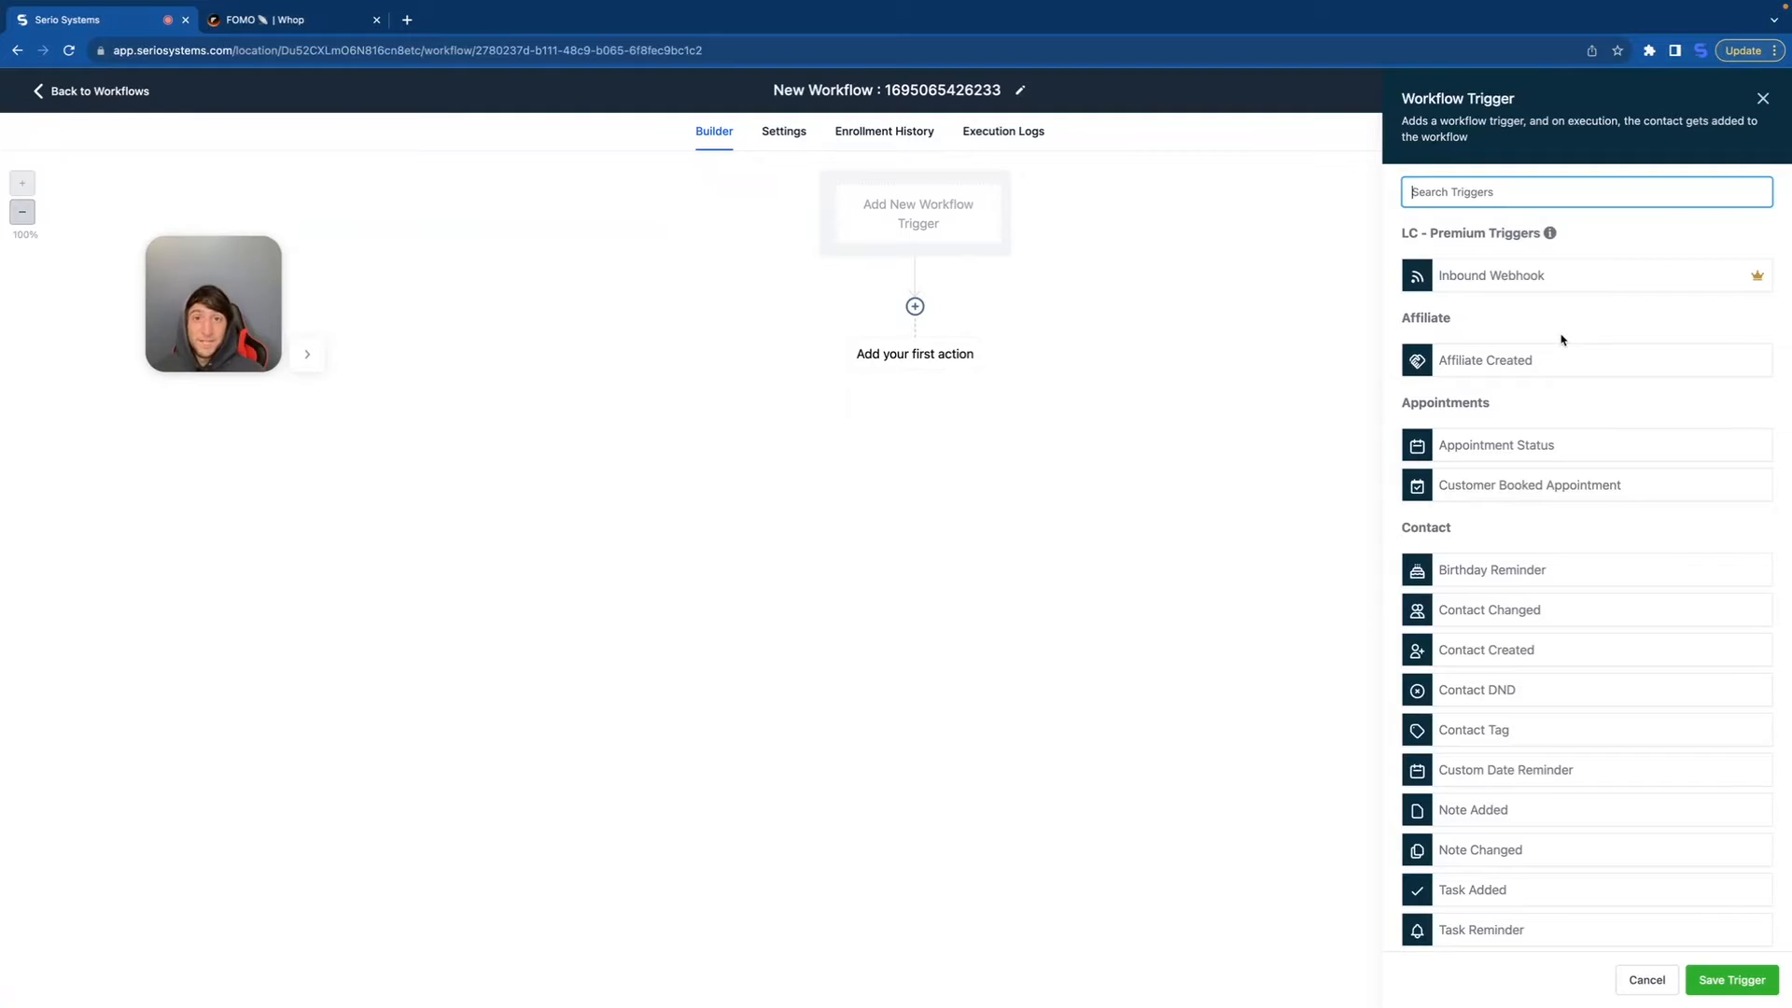
# Step: Choose the Appointment Status trigger and set its event type filter to Normal
pyautogui.scroll(-2, 1561, 338)
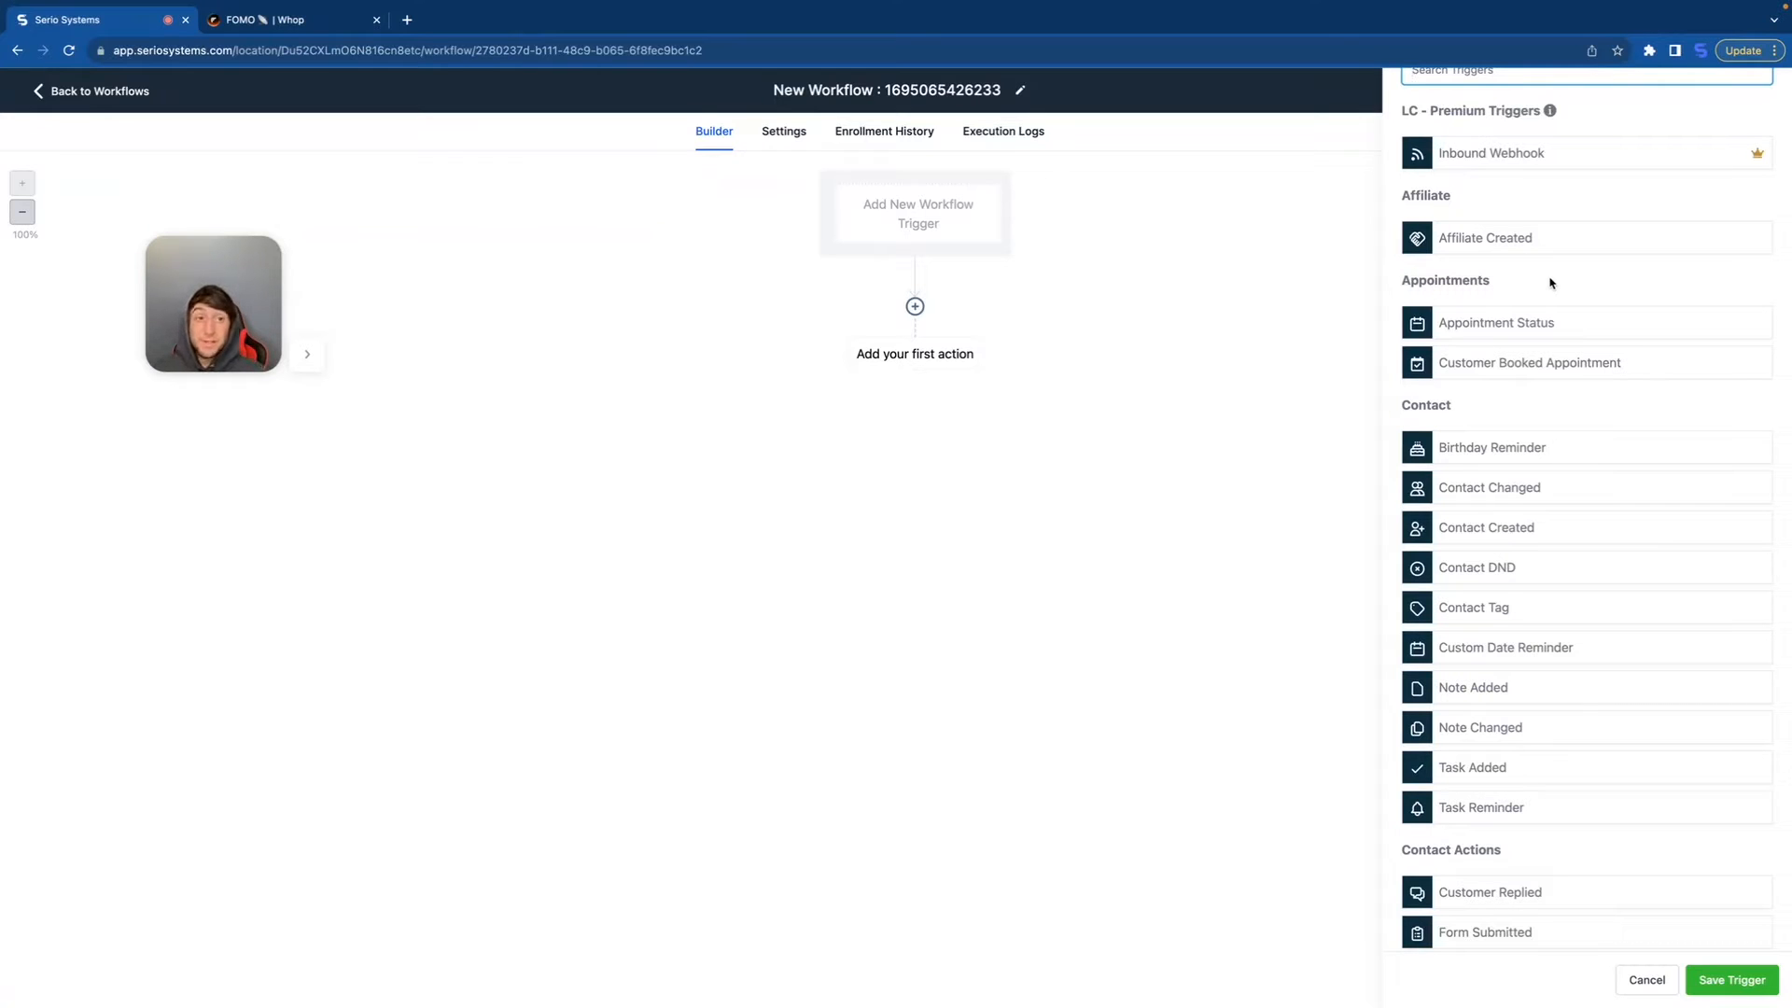
pyautogui.click(1498, 323)
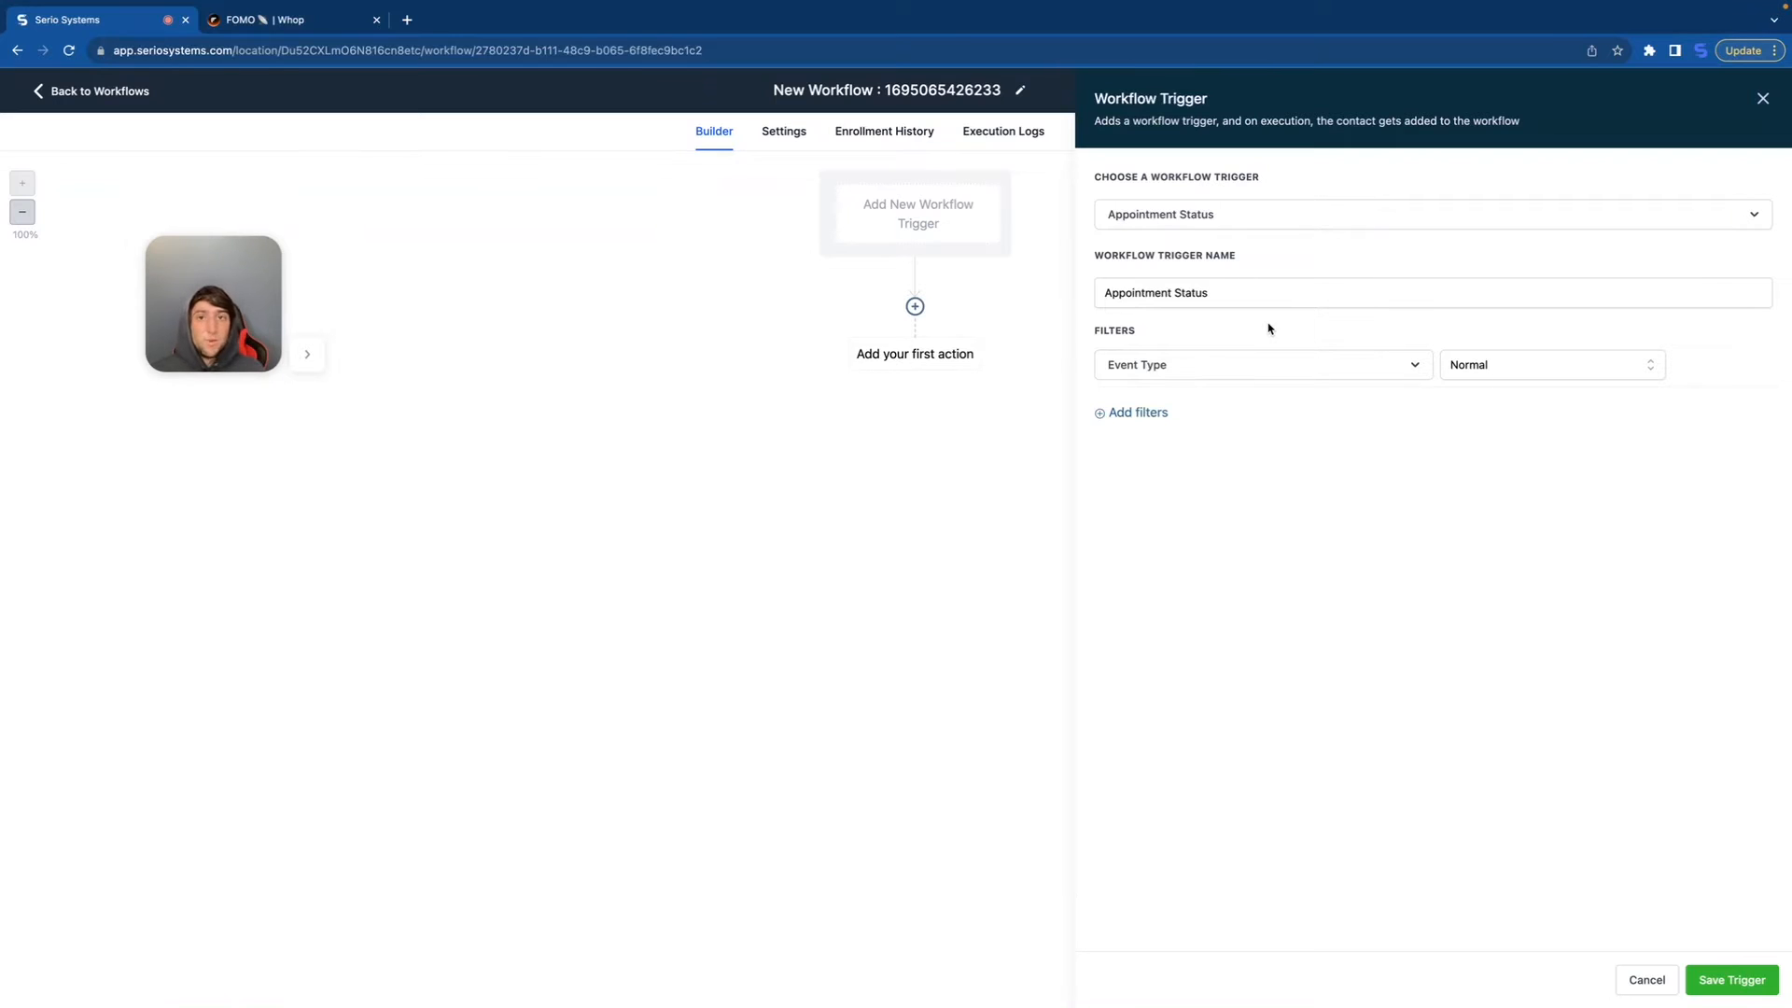
pyautogui.click(1470, 364)
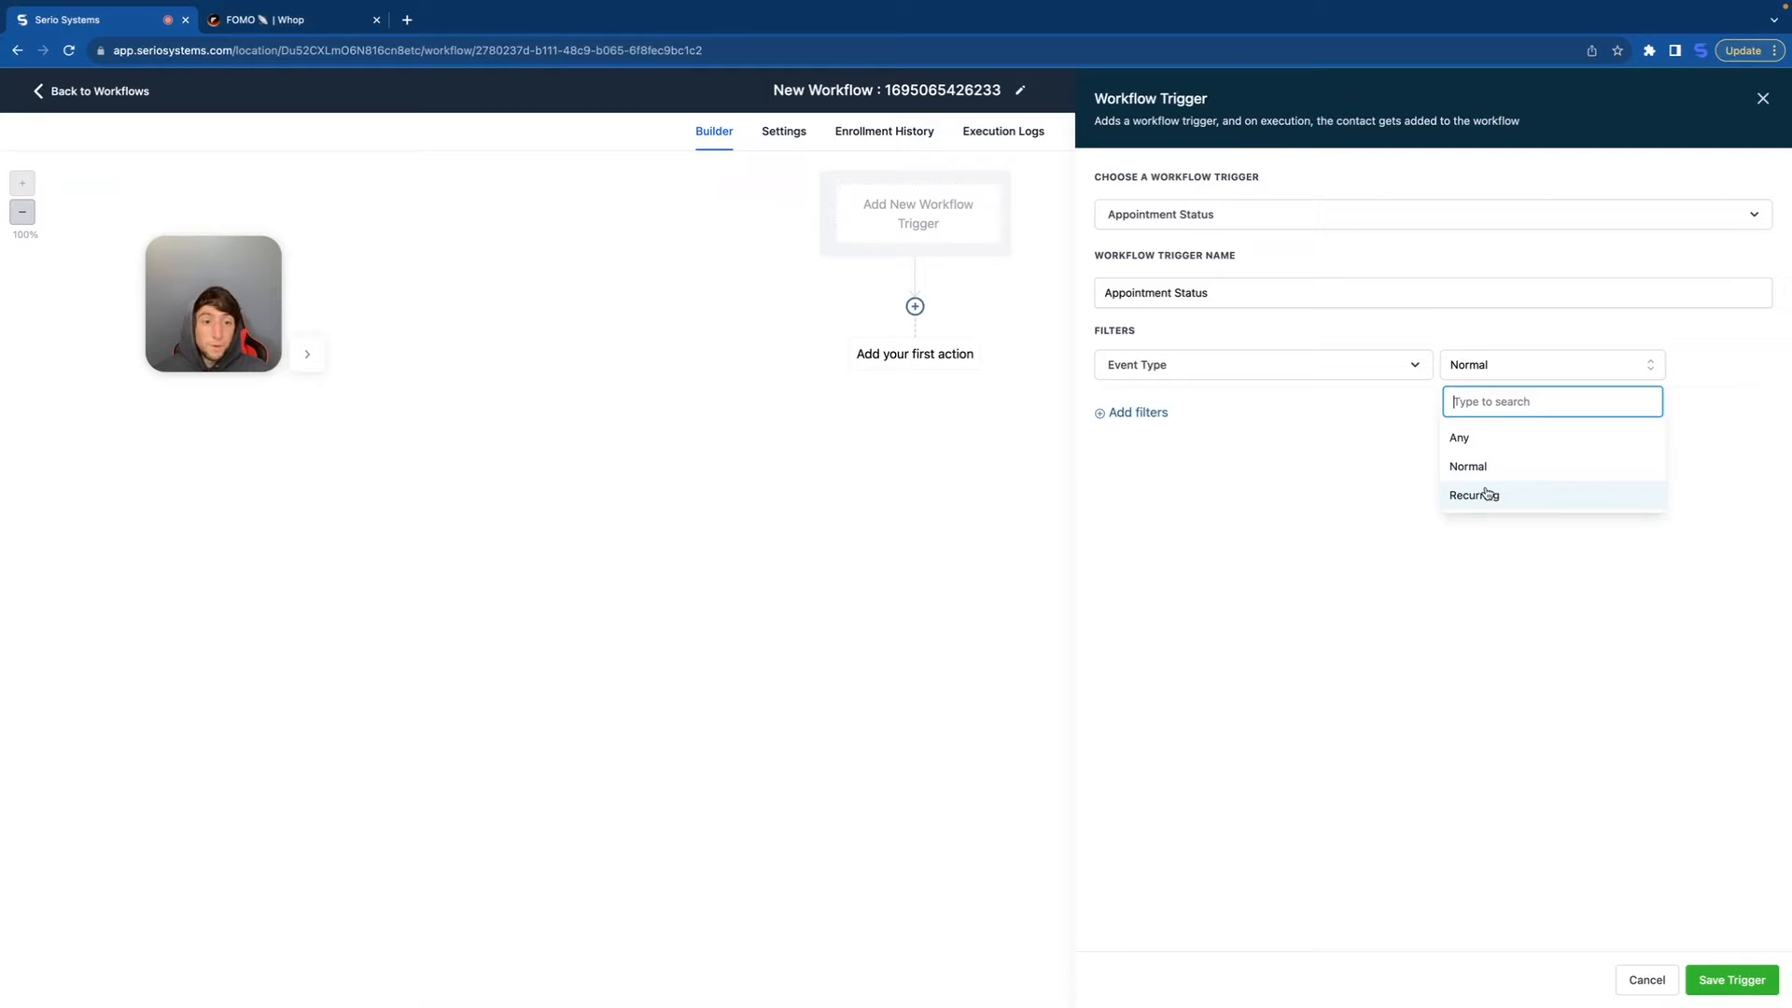
pyautogui.click(1480, 466)
# Step: Add an "Appointment status is" filter to the trigger and set it to No-show
pyautogui.click(1157, 412)
pyautogui.click(1160, 411)
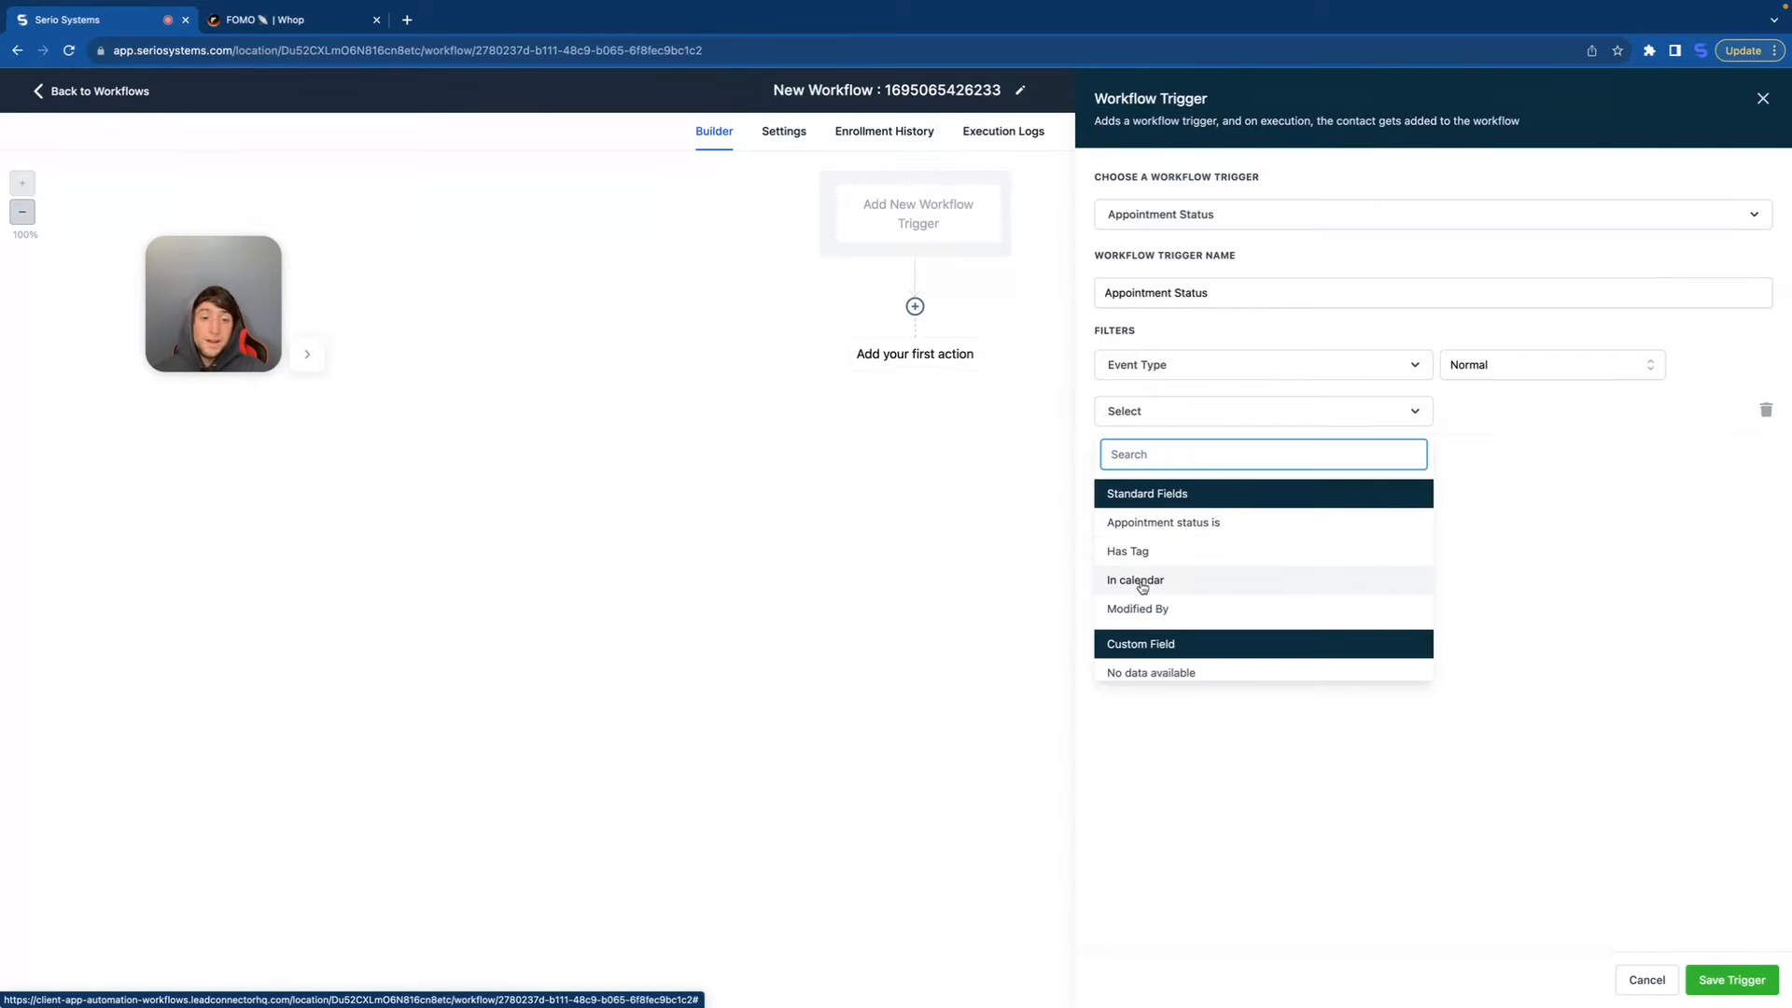
pyautogui.click(1164, 523)
pyautogui.click(1483, 411)
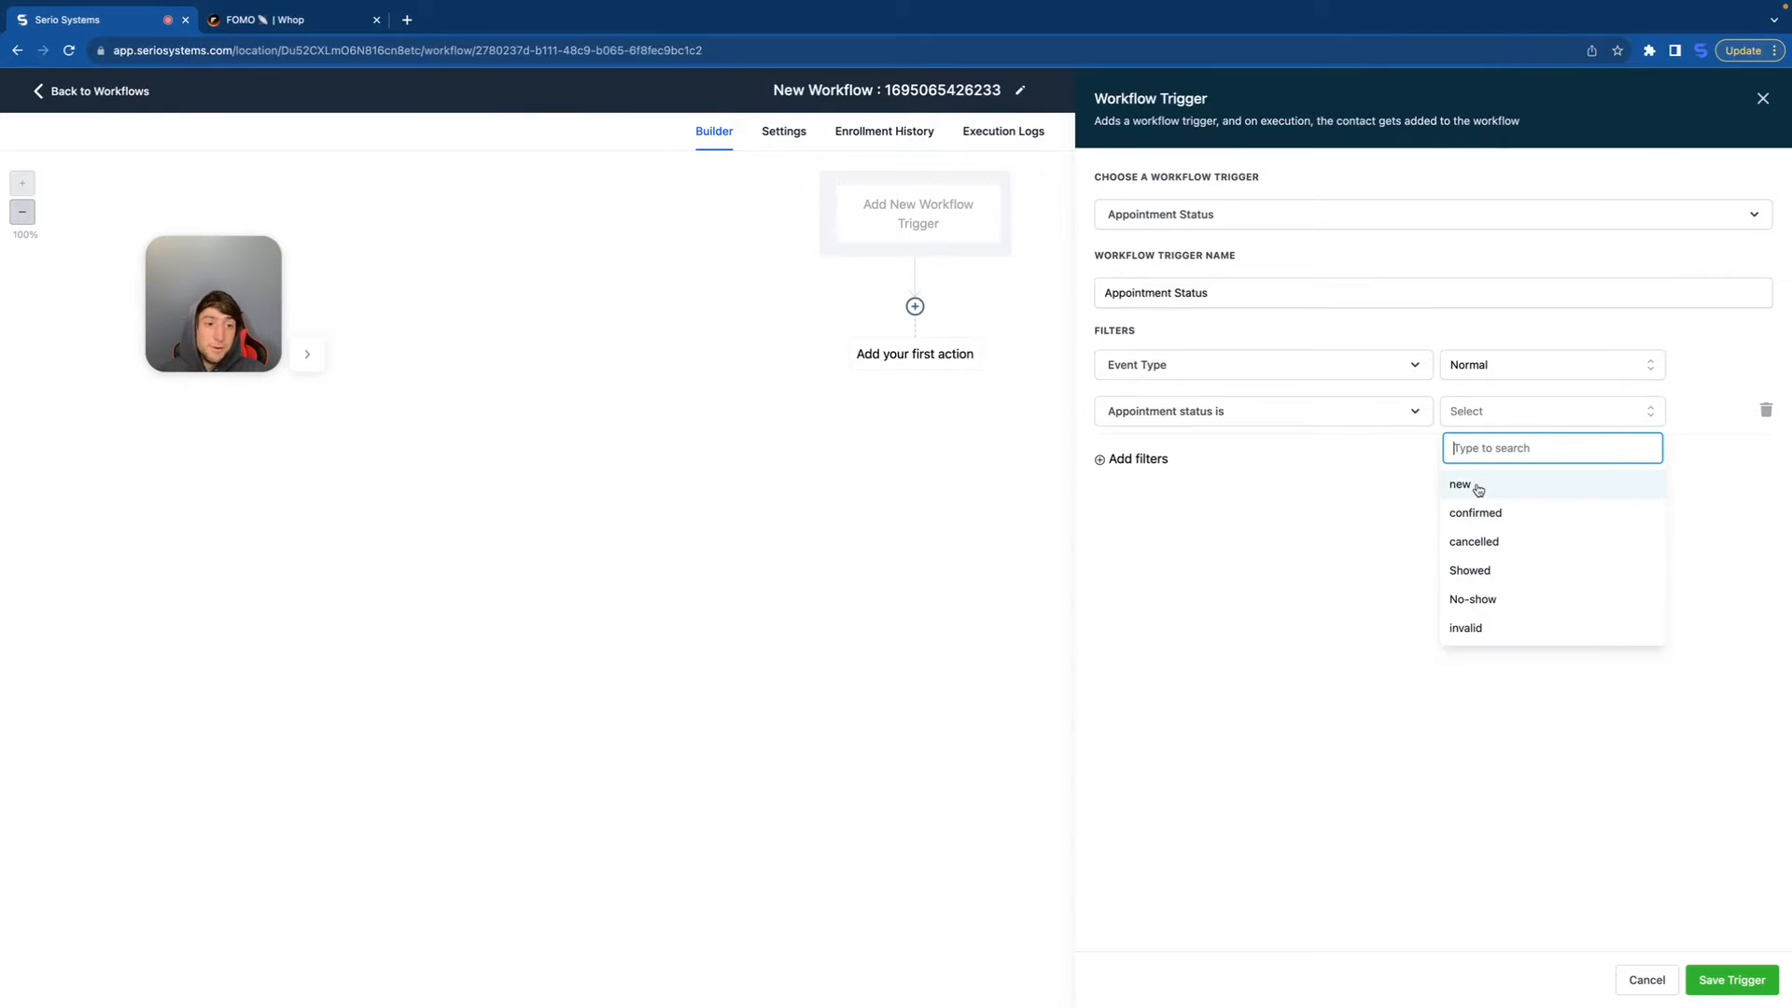
pyautogui.click(1491, 604)
# Step: Add a third filter to the Appointment Status trigger, choose its field and open its value choices
pyautogui.click(1145, 460)
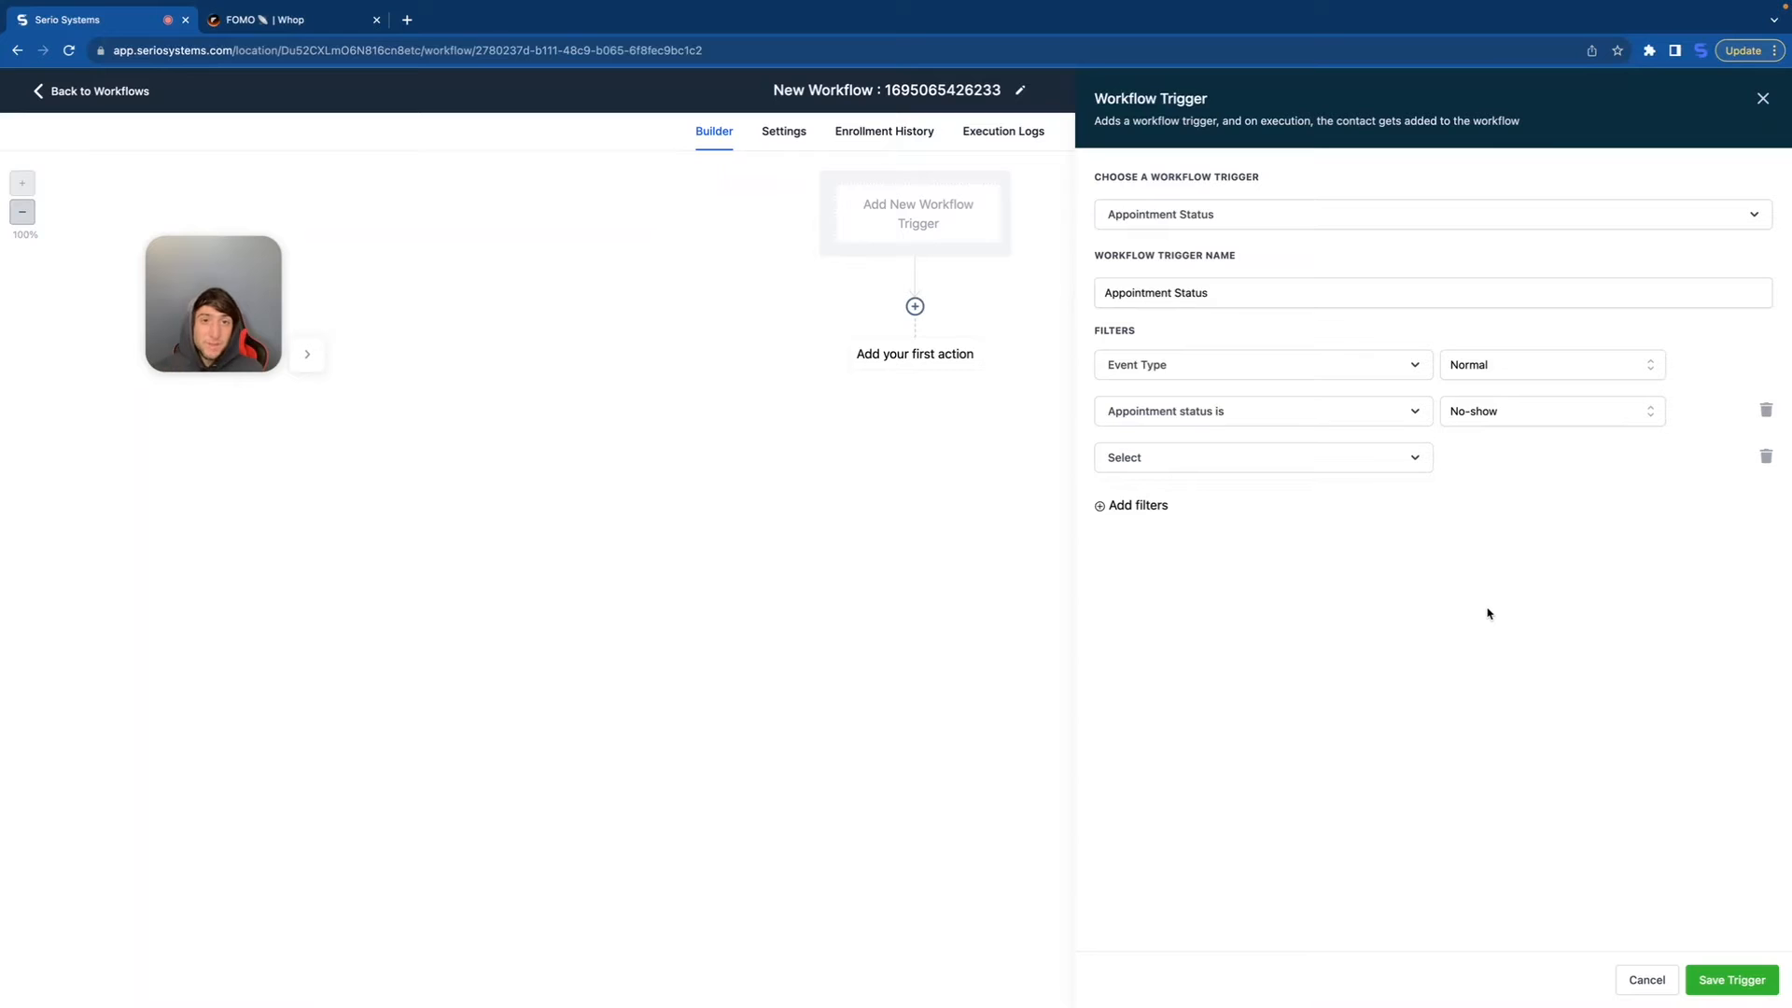
pyautogui.click(1224, 460)
pyautogui.click(1159, 599)
pyautogui.click(1486, 461)
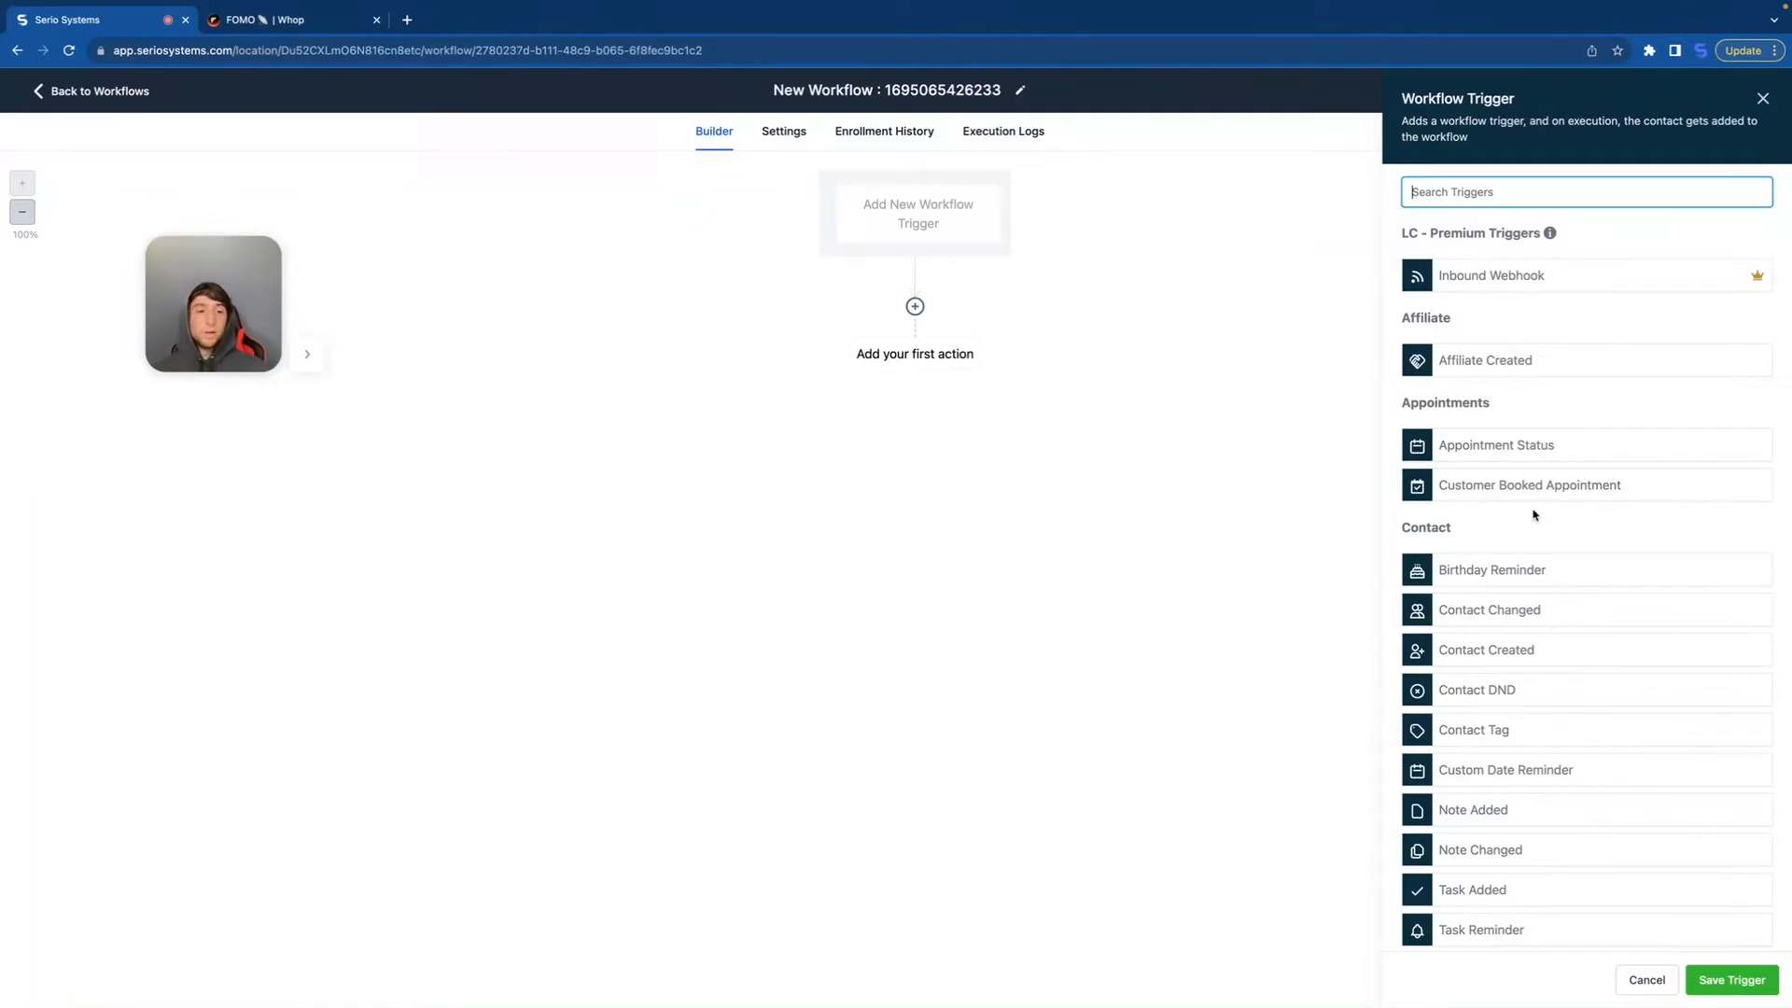
# Step: Choose the Customer Booked Appointment trigger, add a filter field and open its value choices
pyautogui.click(1528, 491)
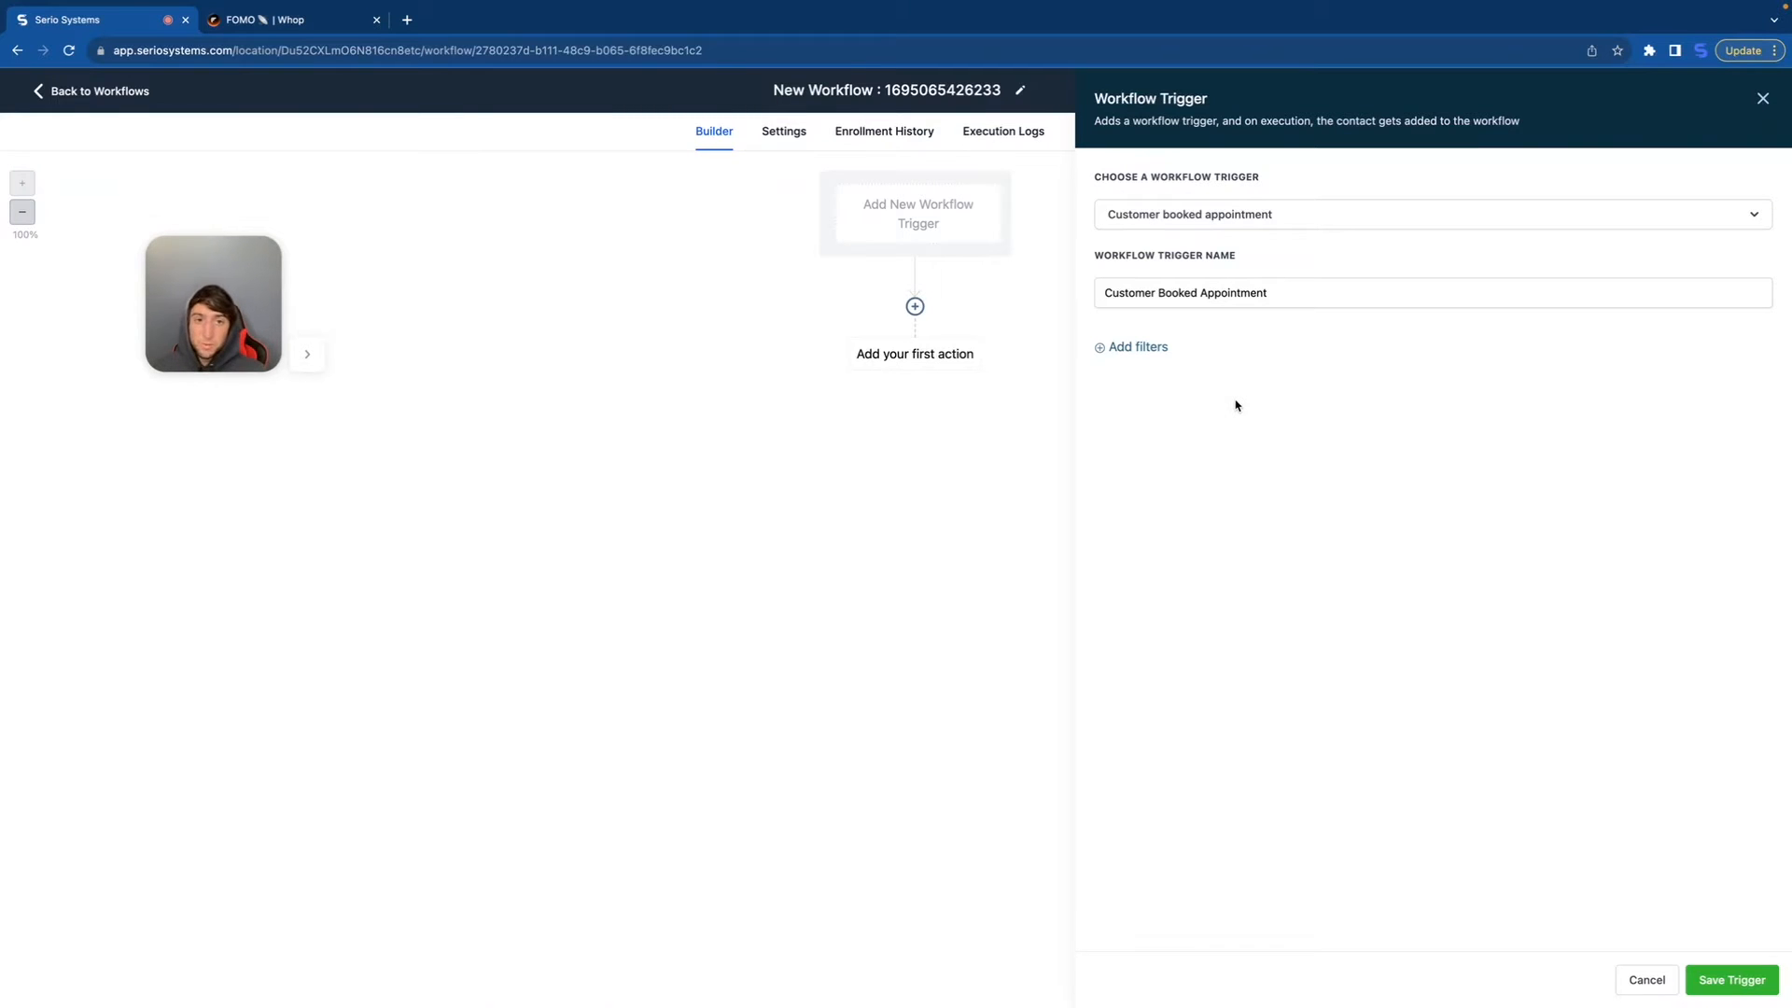
pyautogui.click(1142, 348)
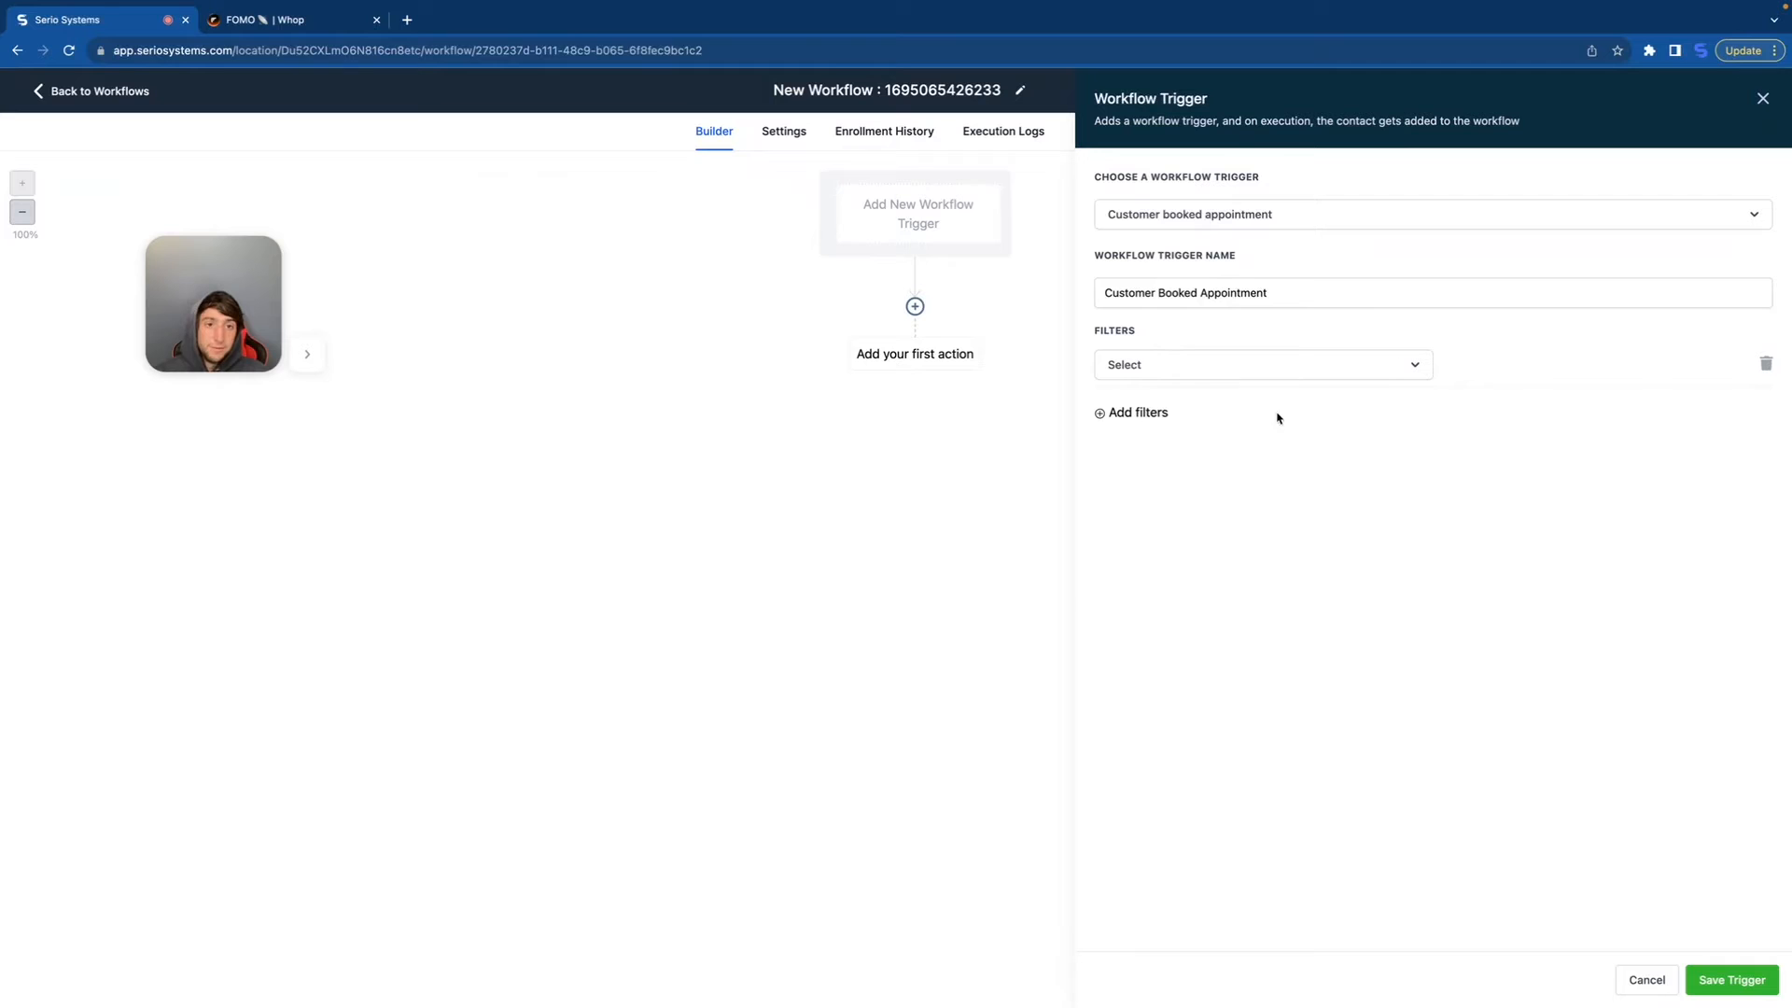
pyautogui.click(1220, 368)
pyautogui.click(1156, 505)
pyautogui.click(1463, 367)
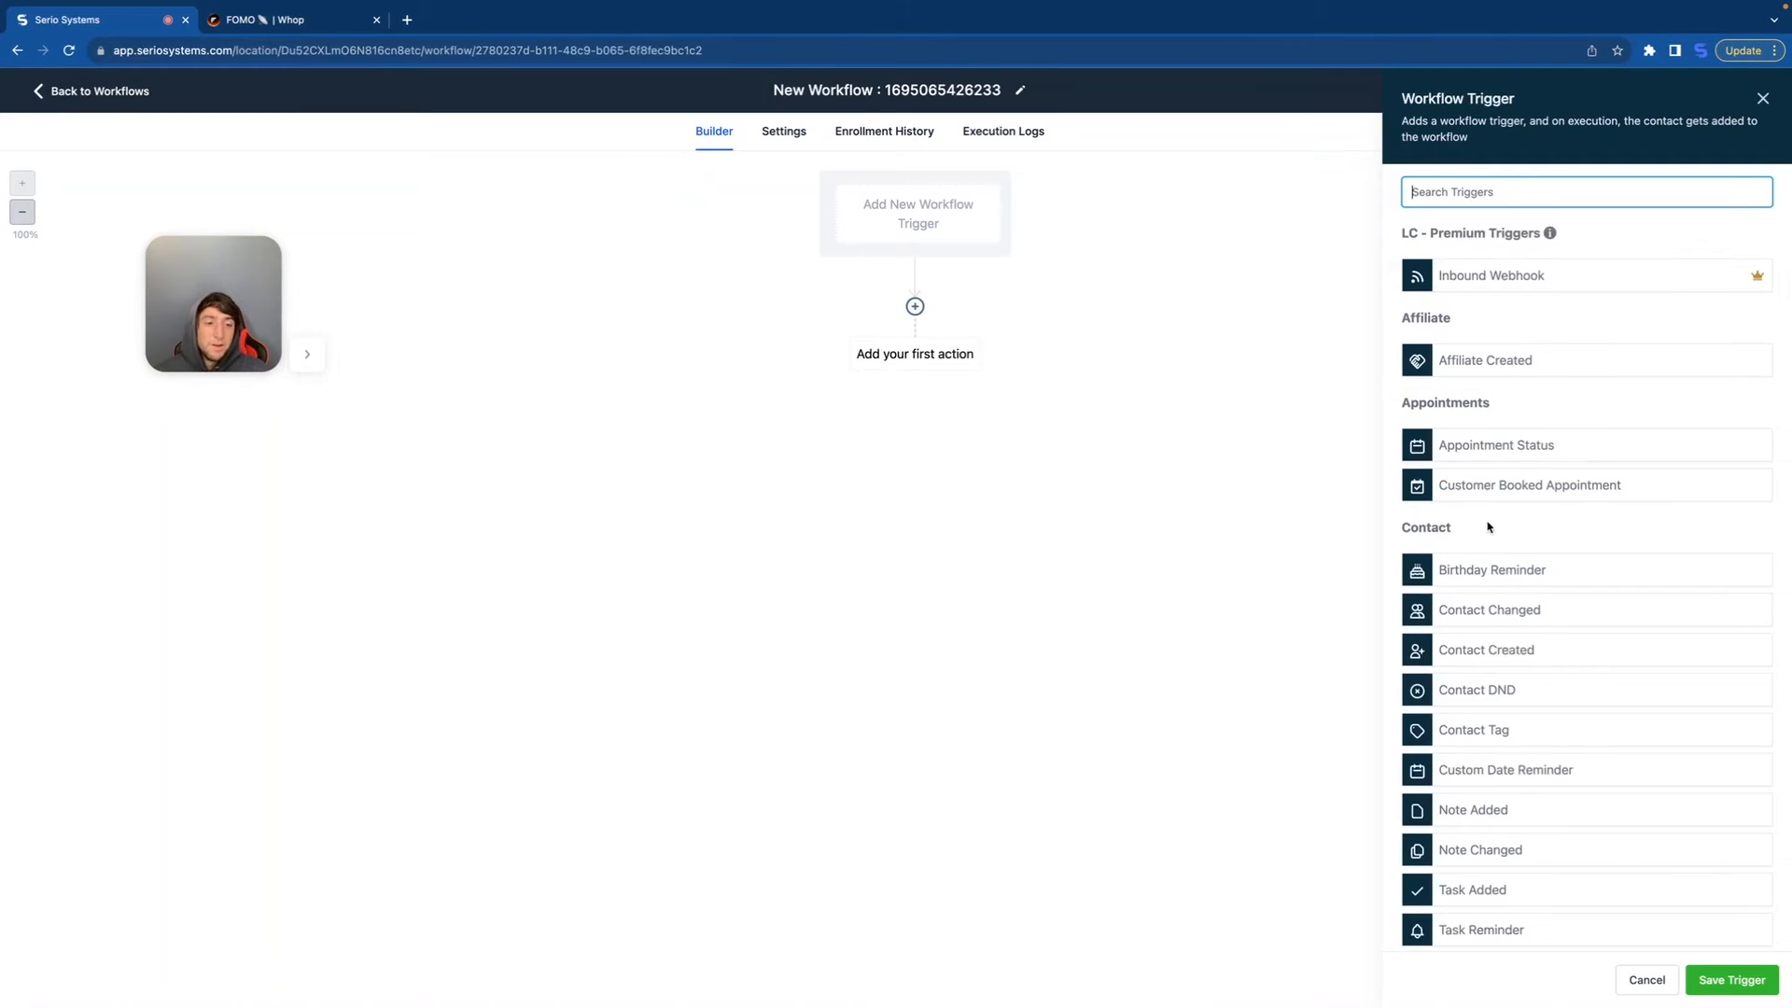
# Step: Choose the Contact Changed trigger, add a filter and open its available fields
pyautogui.scroll(-1, 1452, 432)
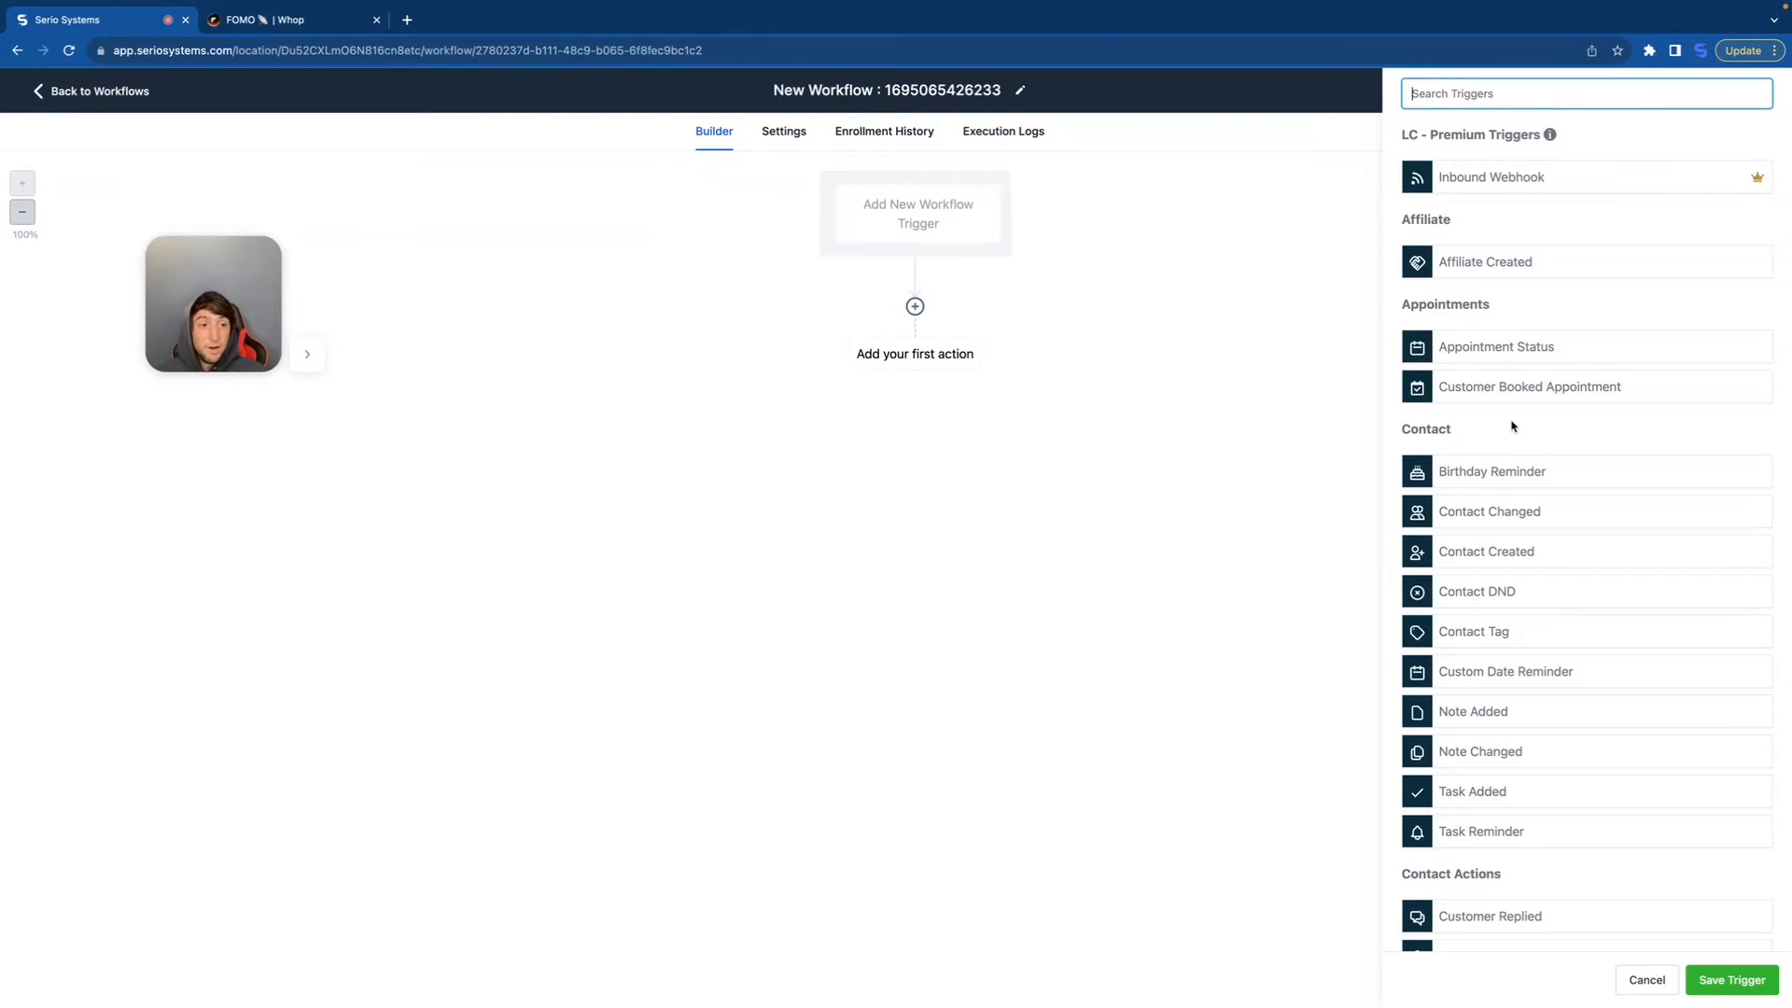
pyautogui.click(1484, 511)
pyautogui.click(1148, 362)
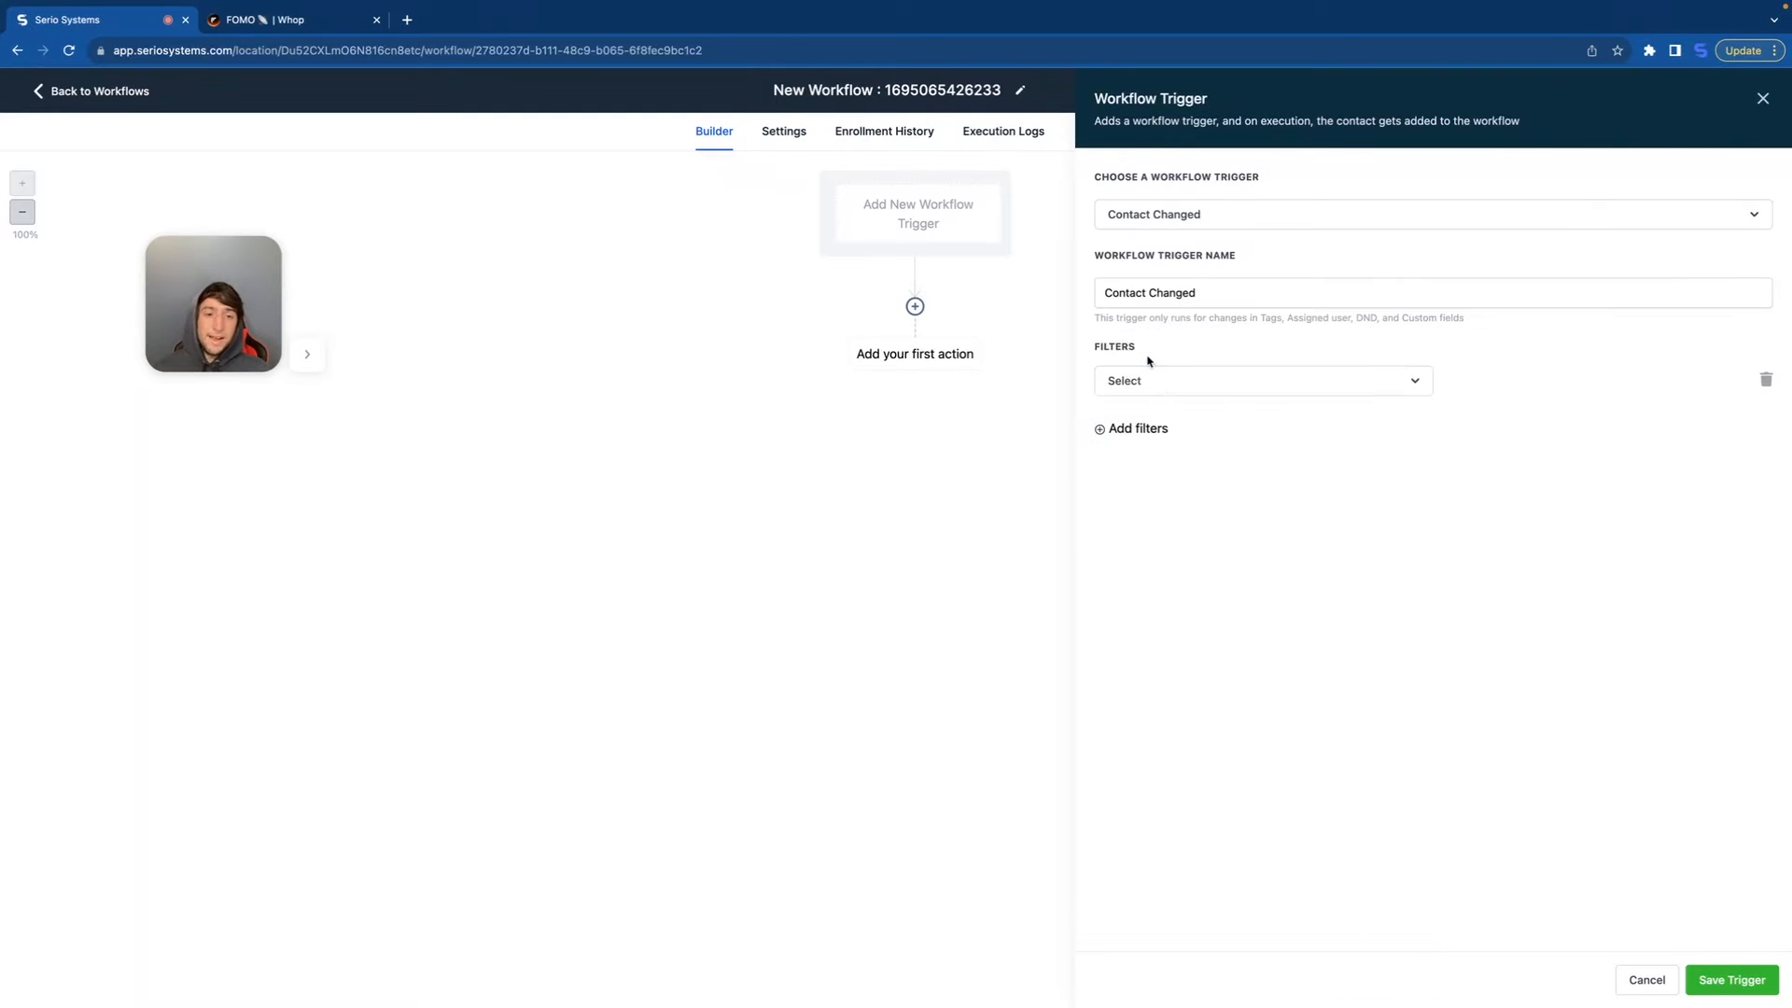
pyautogui.click(1157, 383)
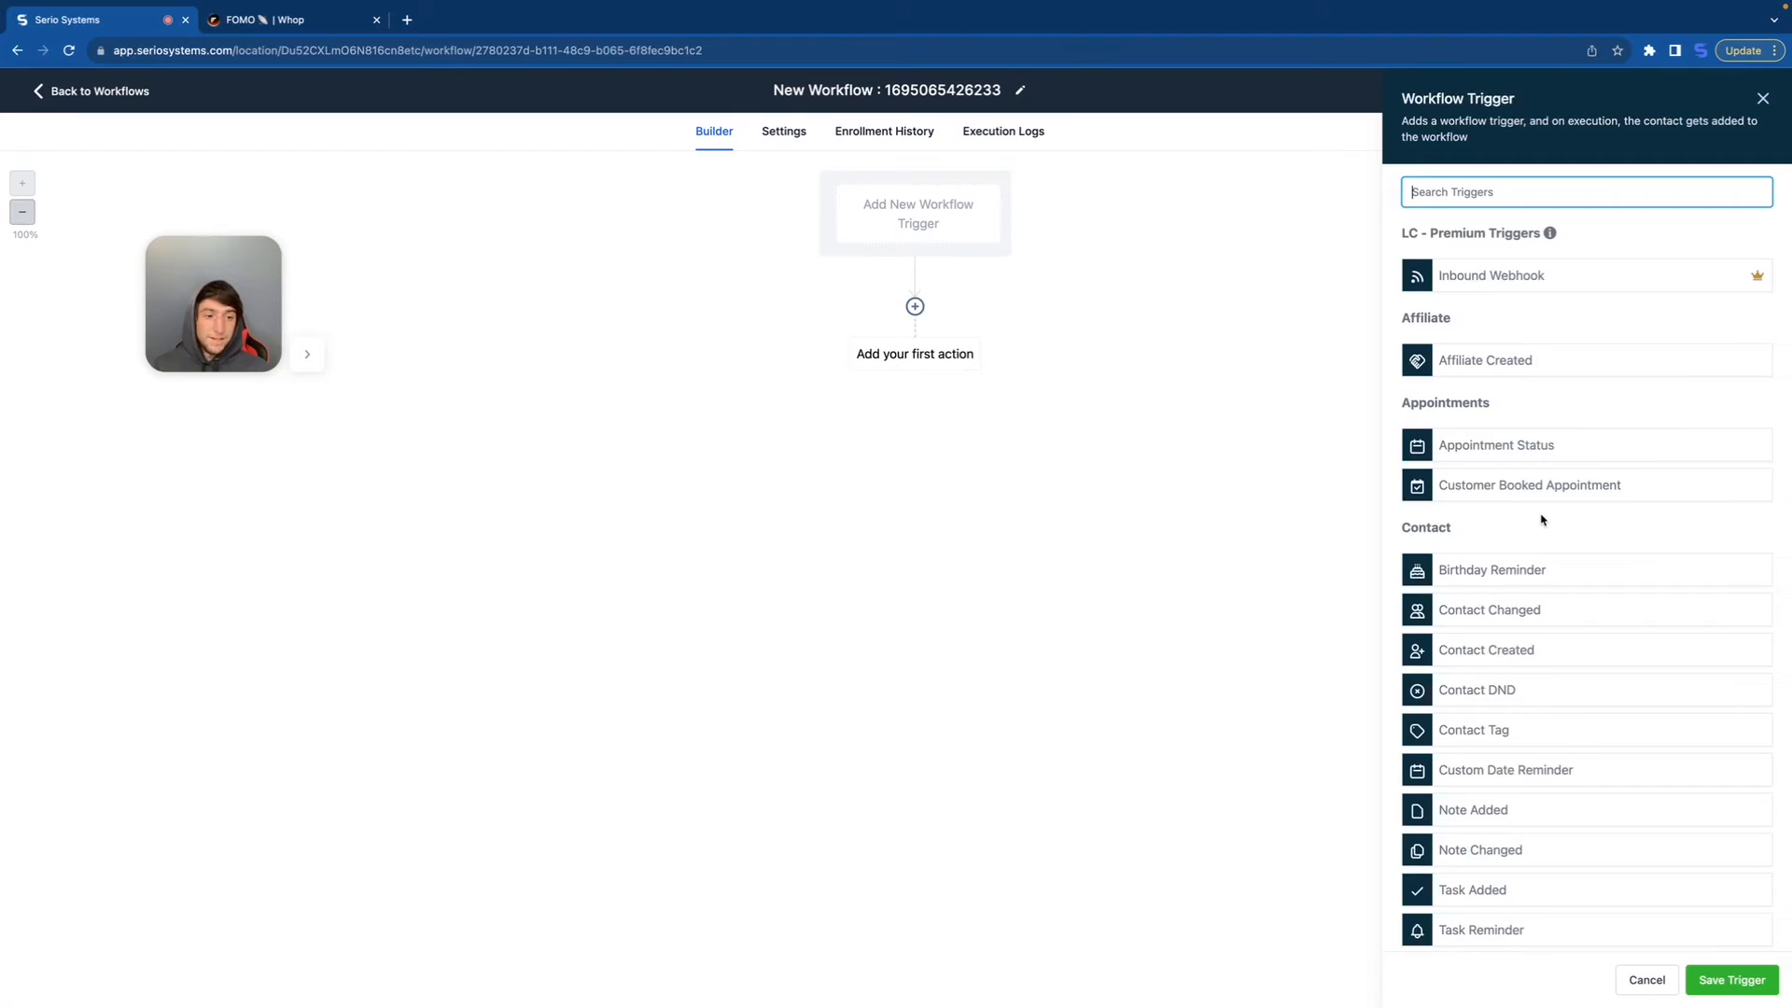
# Step: Inspect the Contact Created and Contact Tag triggers
pyautogui.scroll(-2, 1545, 523)
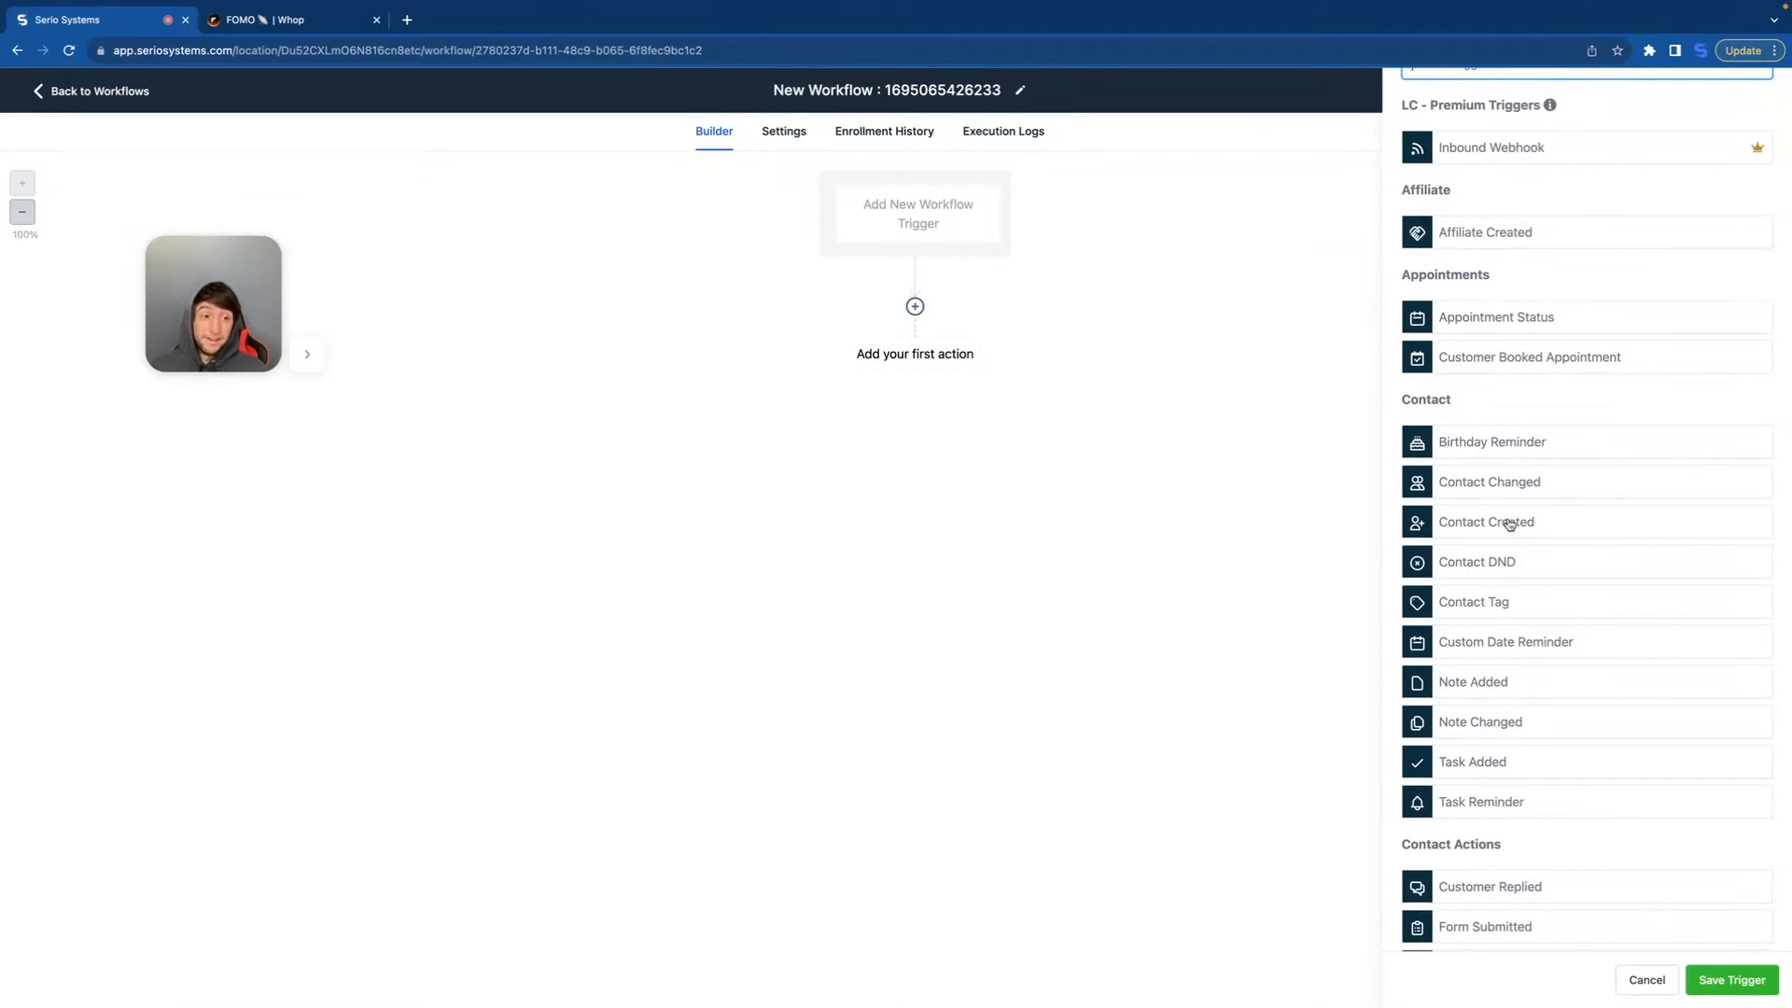
pyautogui.click(1509, 522)
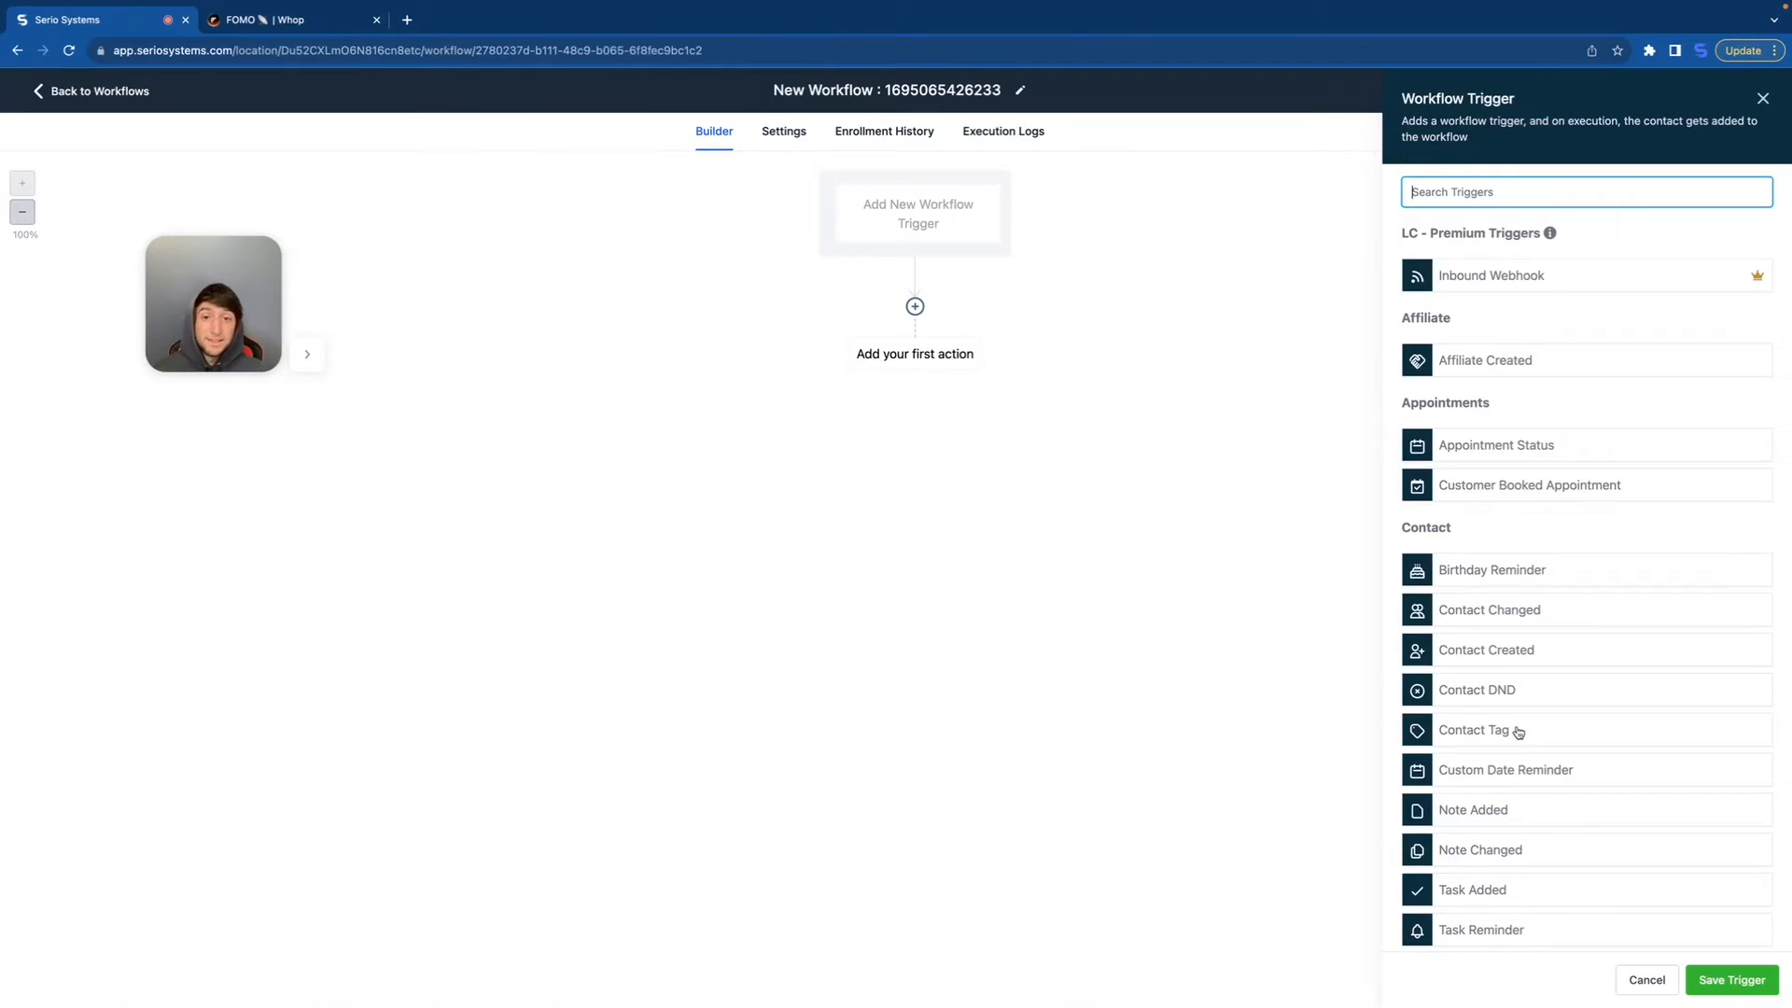
pyautogui.click(1517, 732)
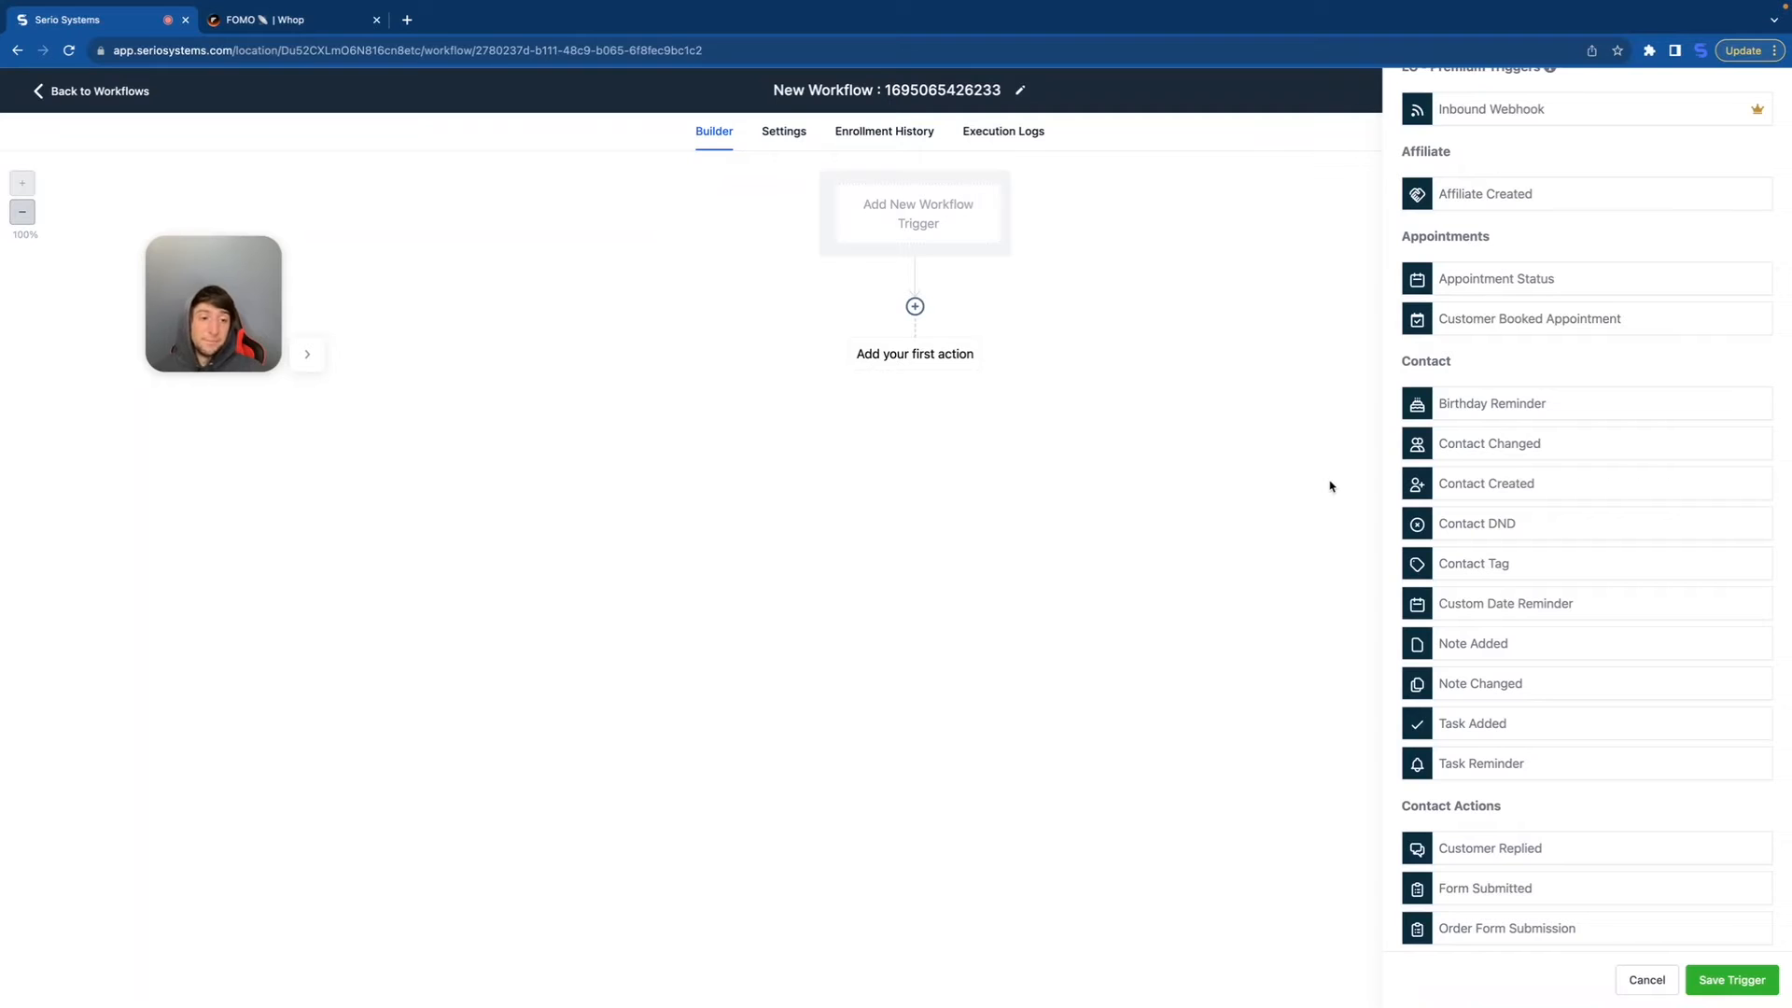
# Step: Choose the Task Added trigger, add an Assigned User filter and open its value choices
pyautogui.click(1533, 724)
pyautogui.click(1152, 350)
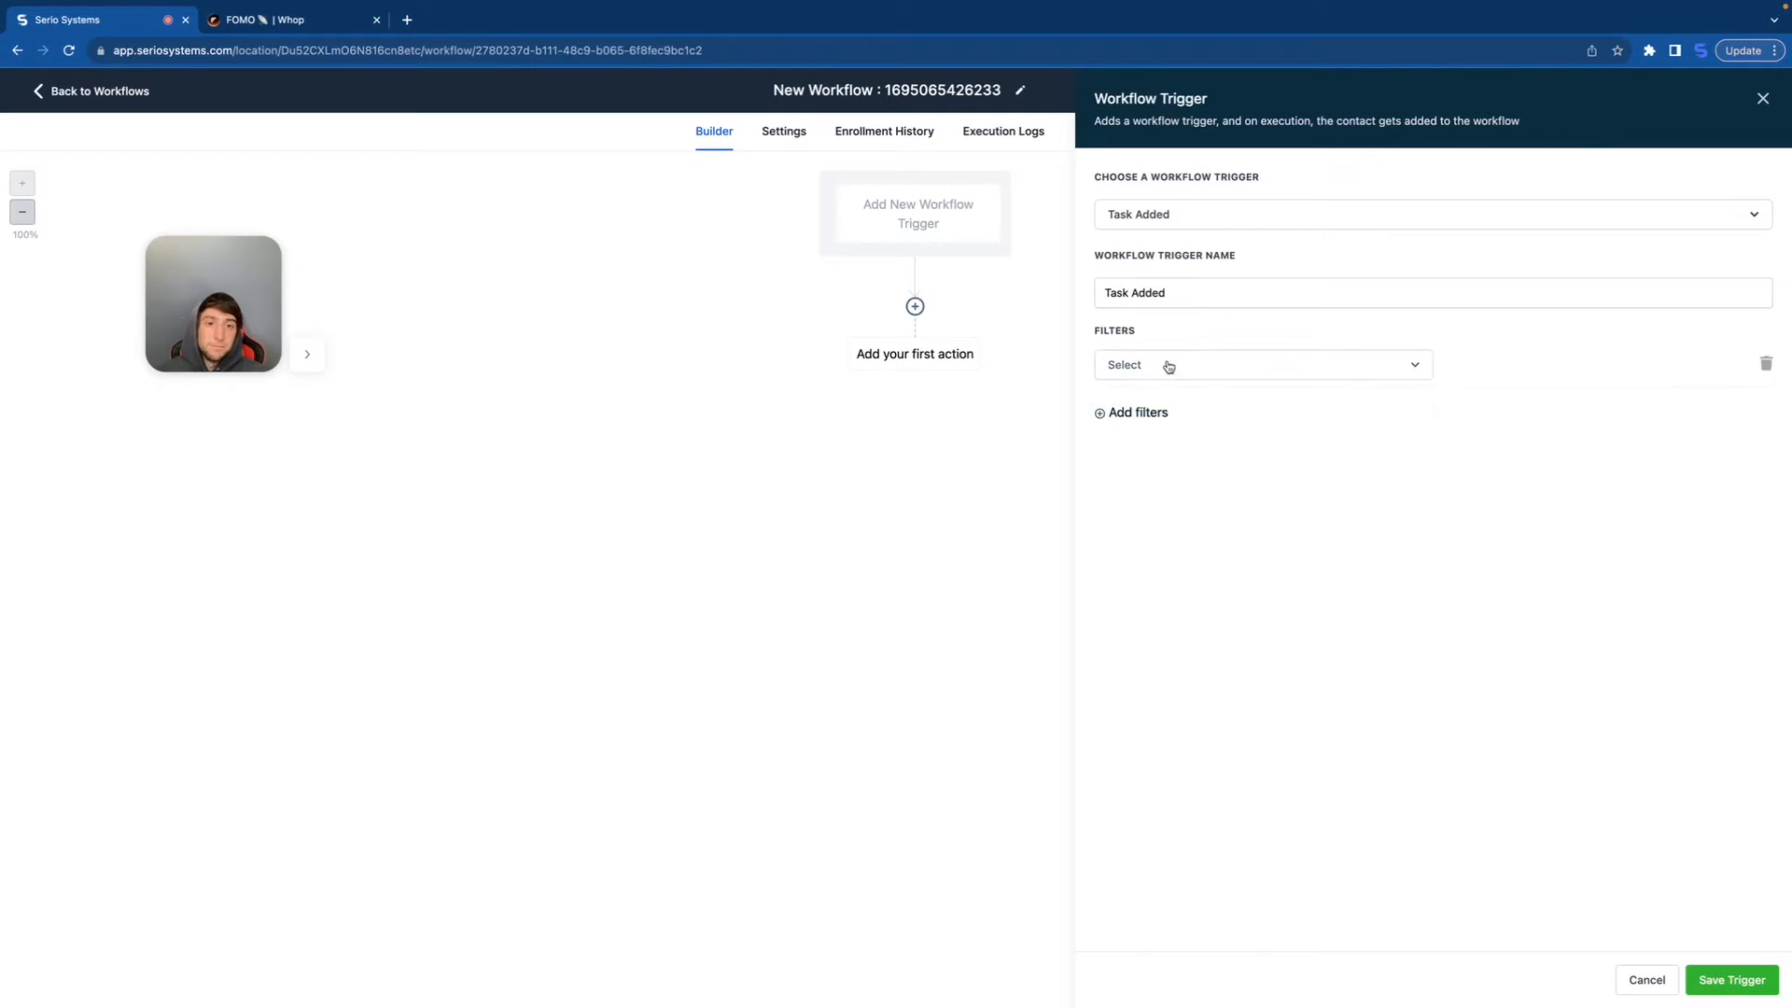
pyautogui.click(1169, 366)
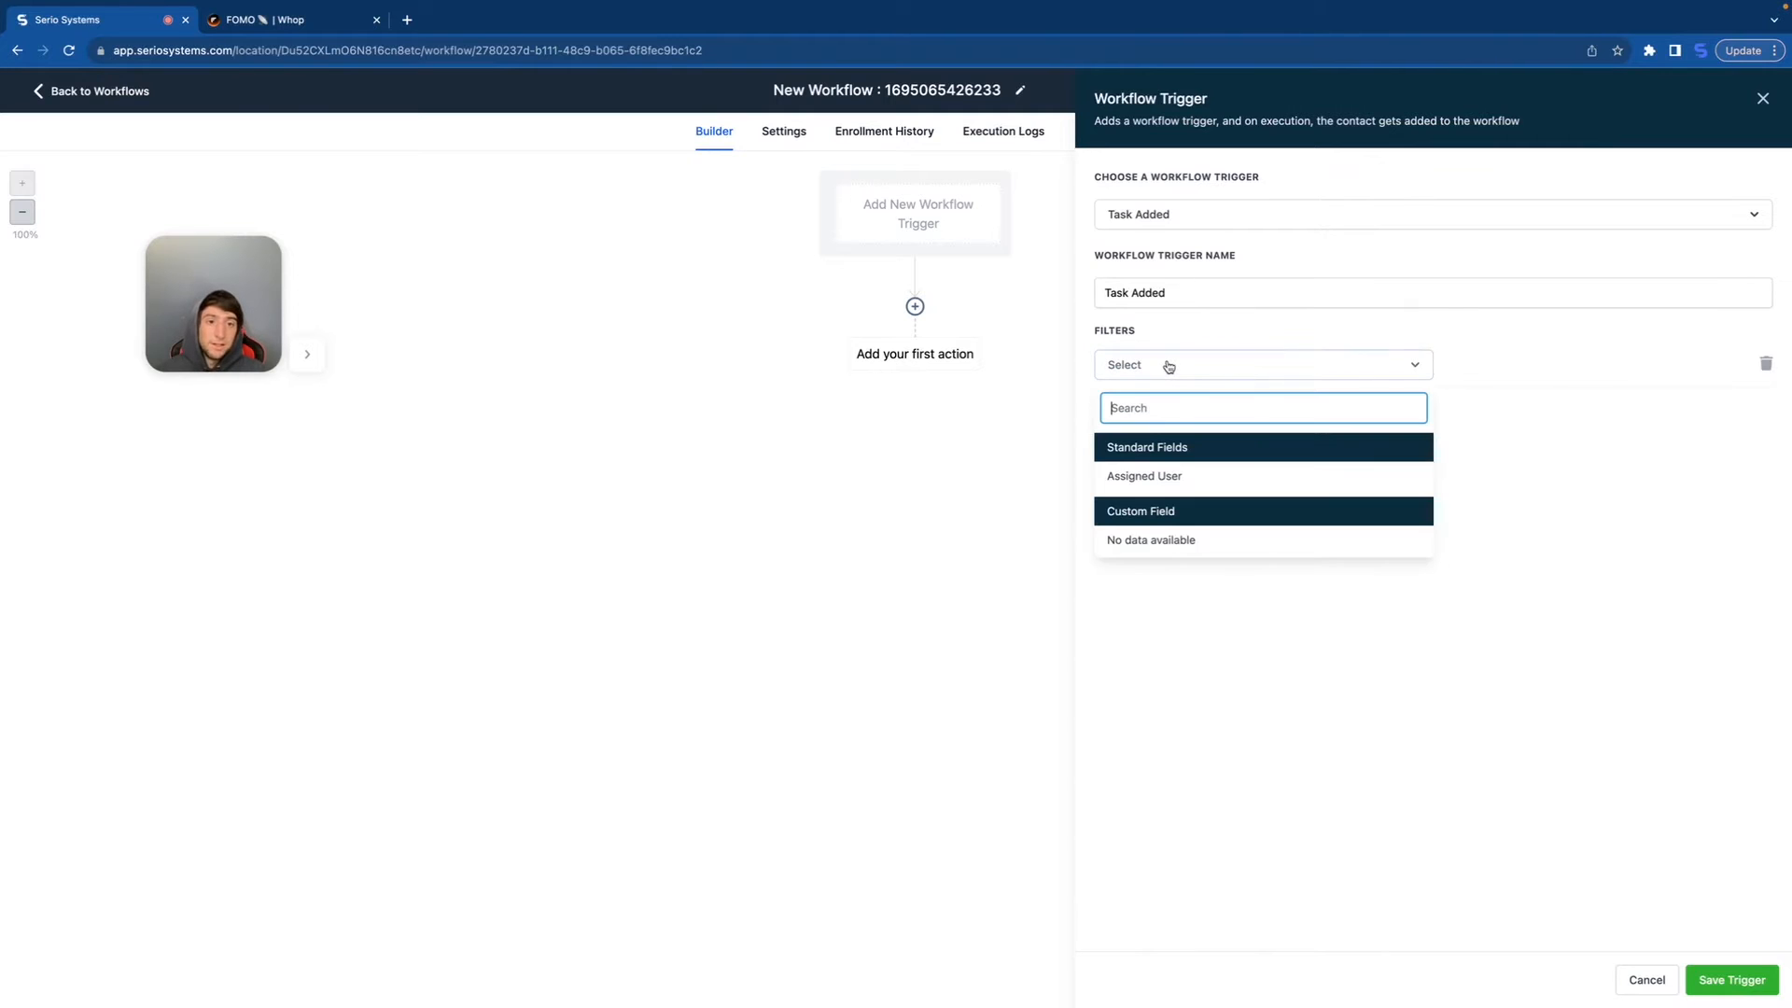
pyautogui.click(1175, 478)
pyautogui.click(1505, 369)
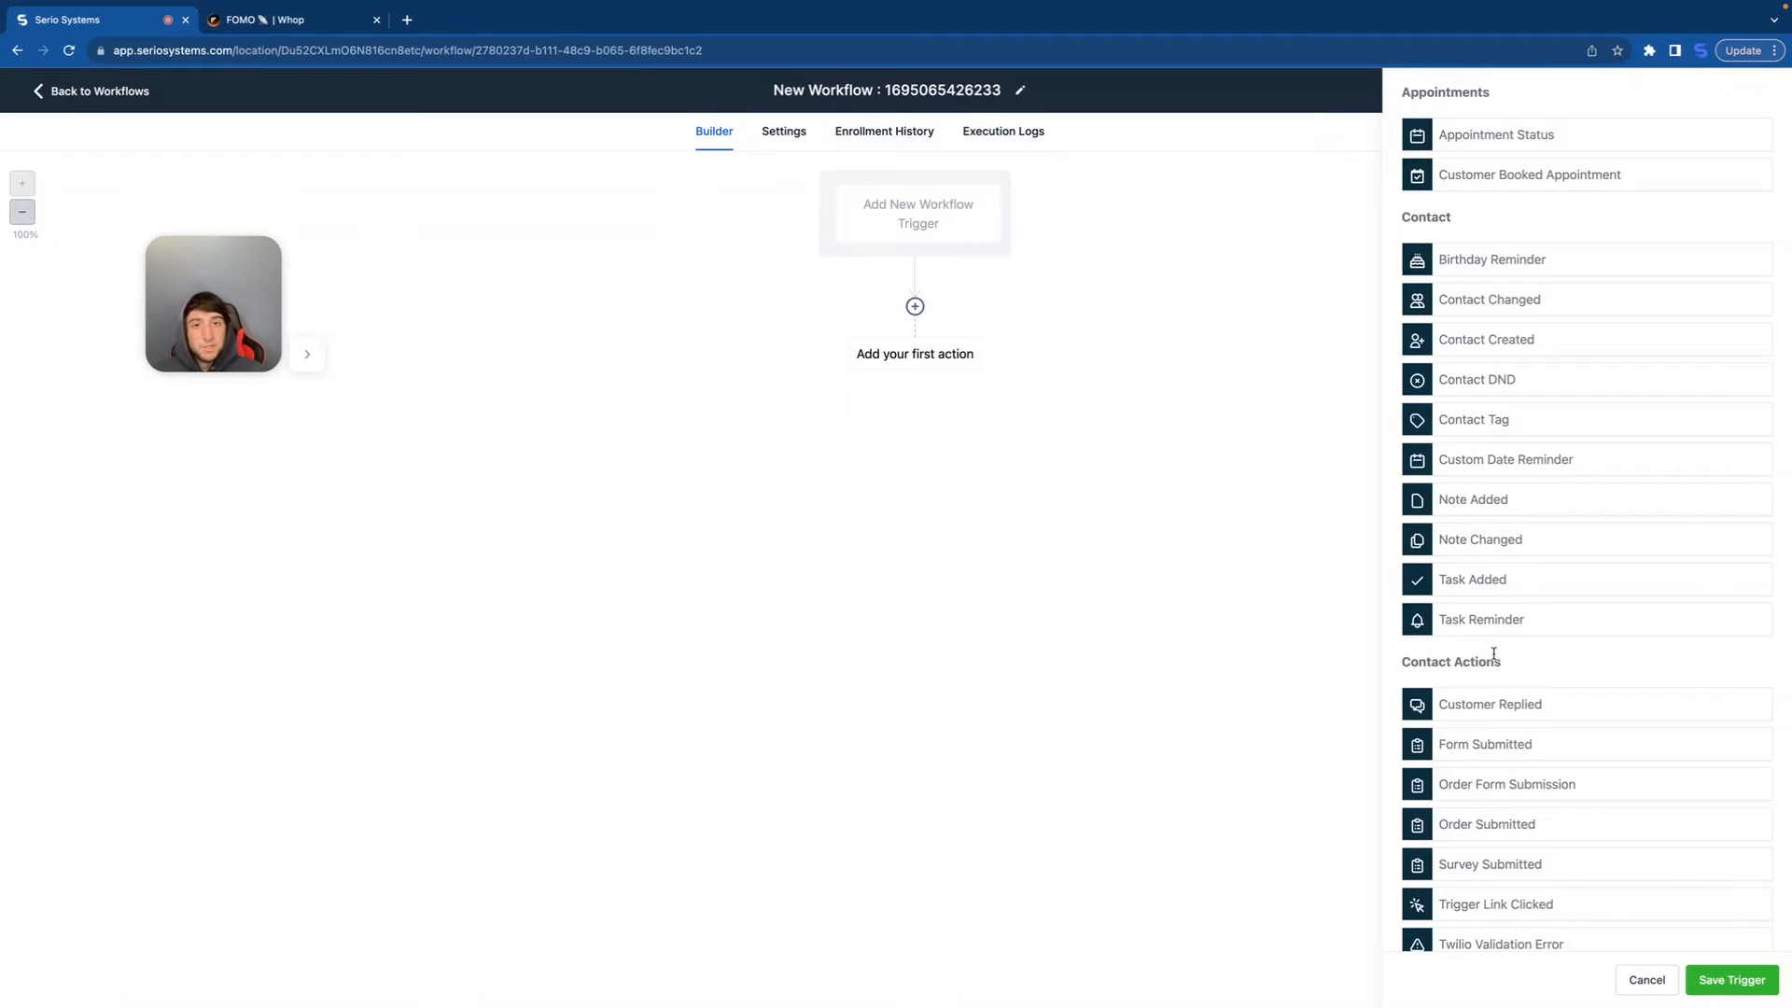
# Step: Choose the Customer Replied trigger and add a "Contains phrase" filter with the value "yes"
pyautogui.scroll(-2, 1500, 647)
pyautogui.scroll(-1, 1531, 491)
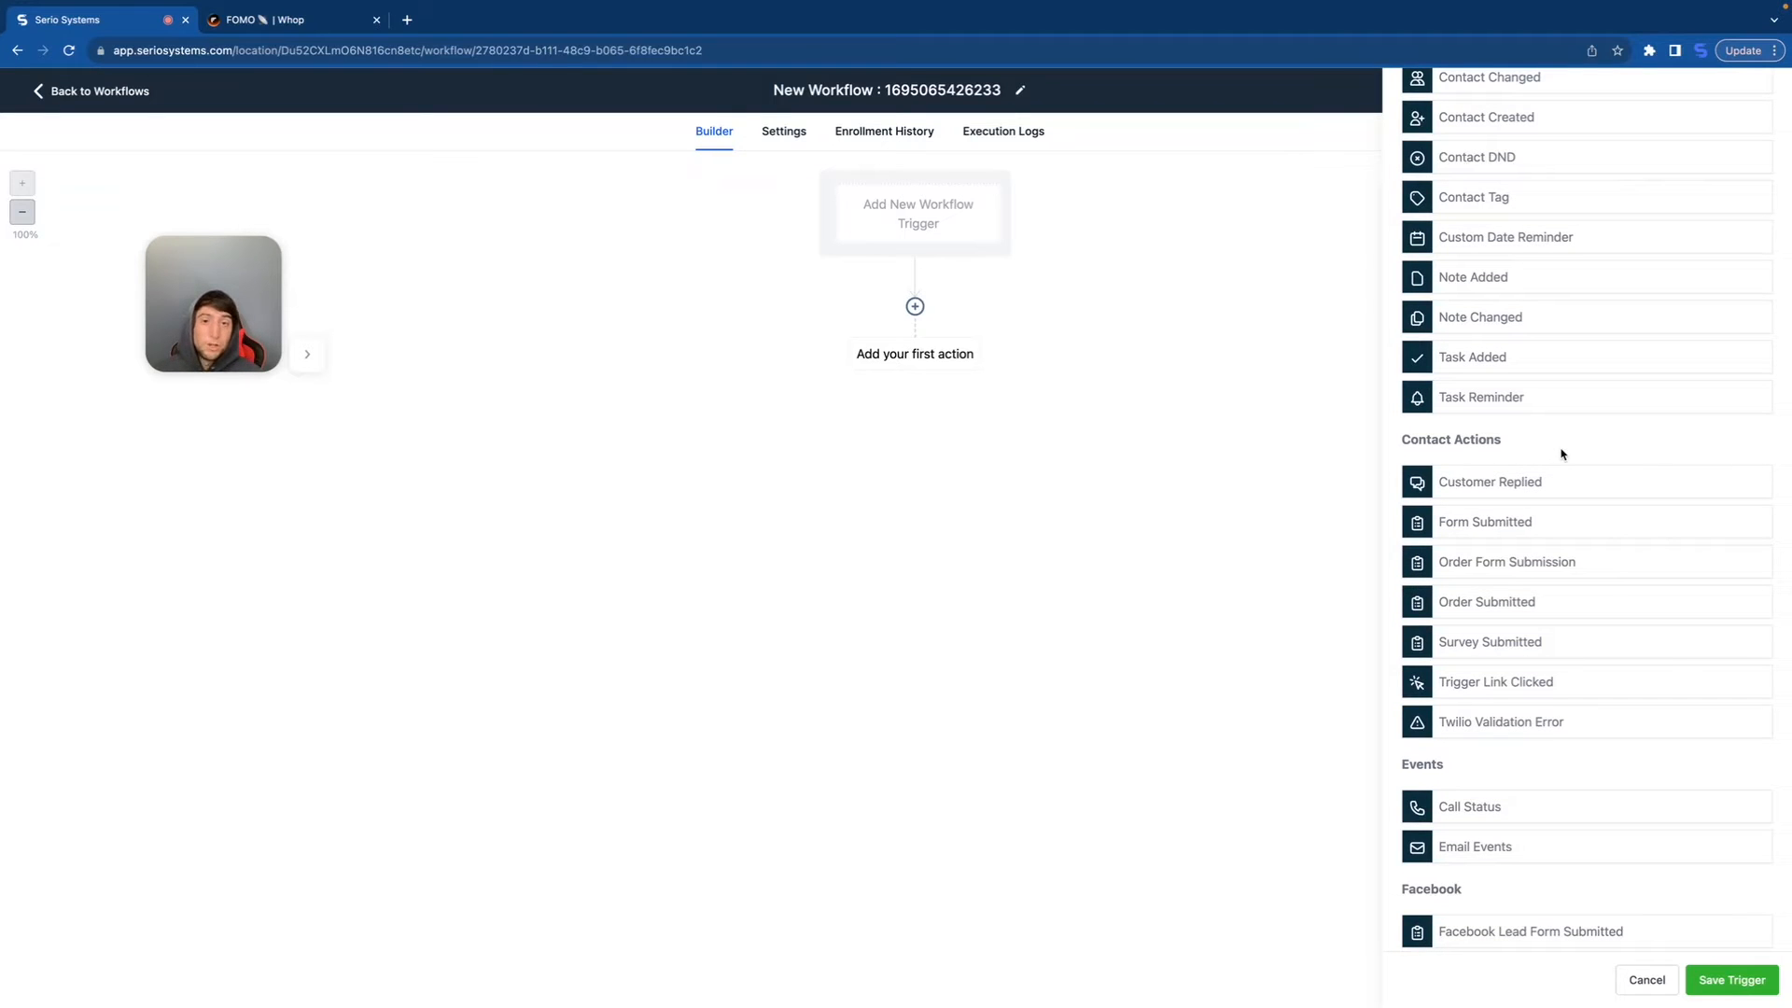
pyautogui.click(1485, 483)
pyautogui.click(1136, 350)
pyautogui.click(1201, 371)
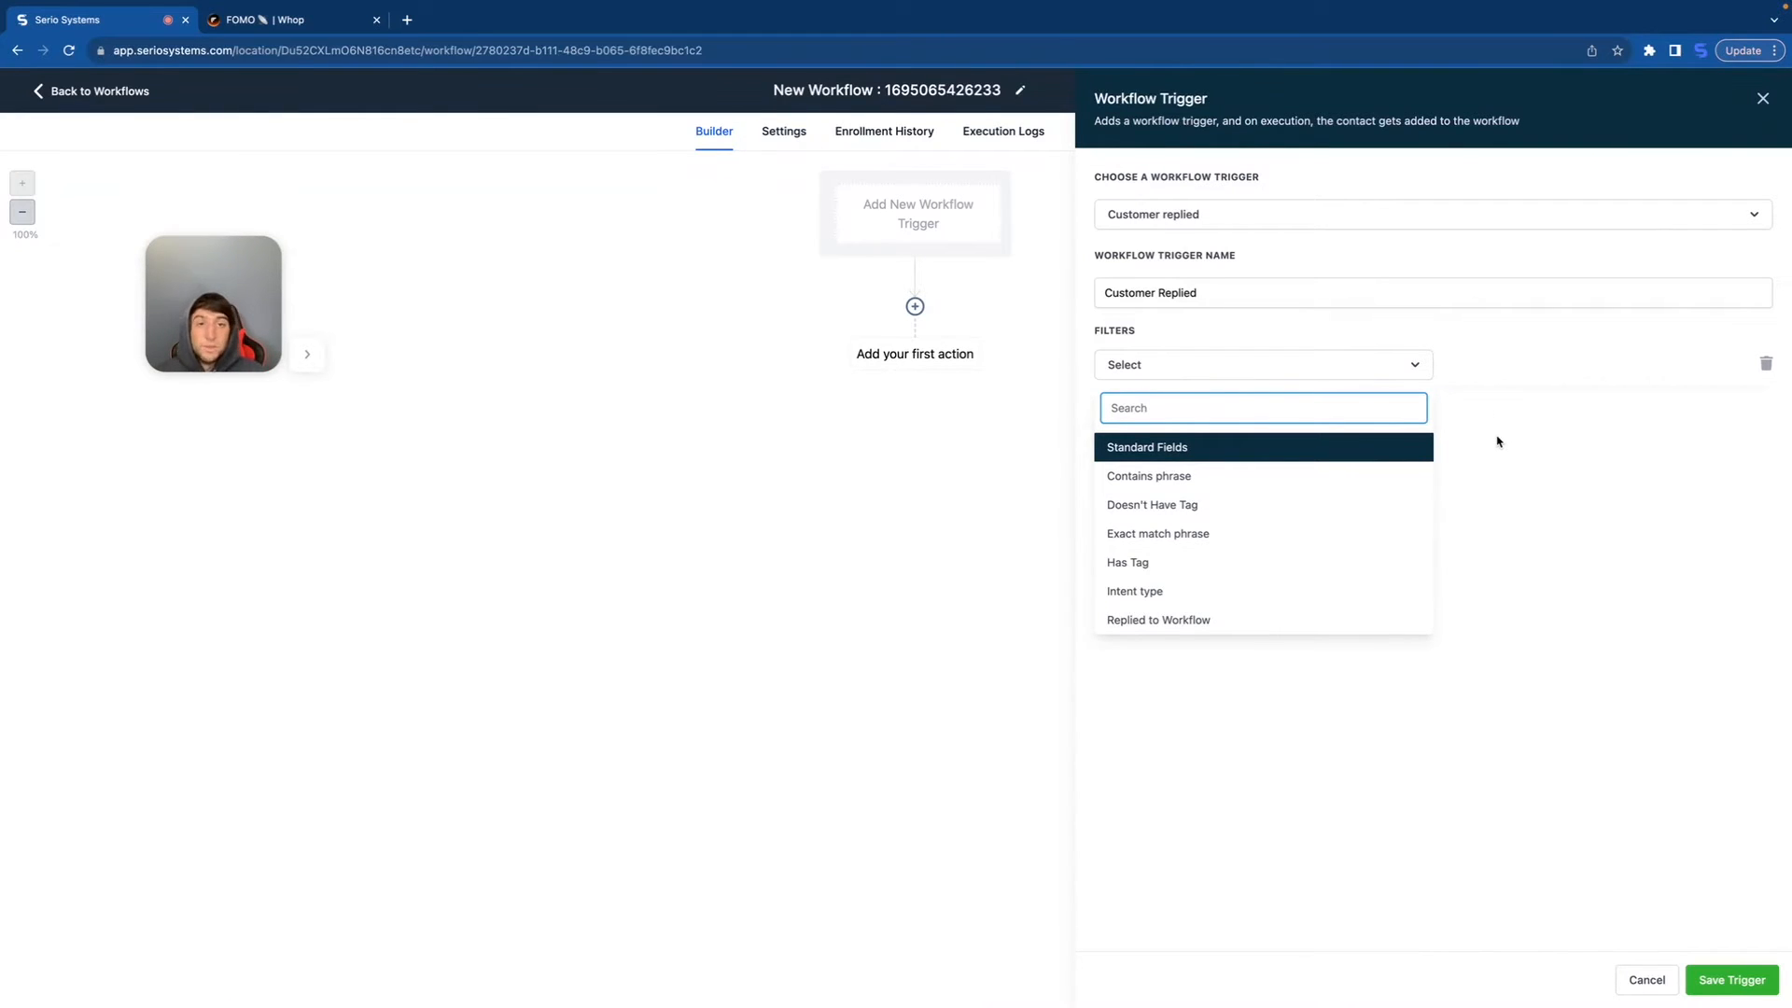
pyautogui.click(1193, 478)
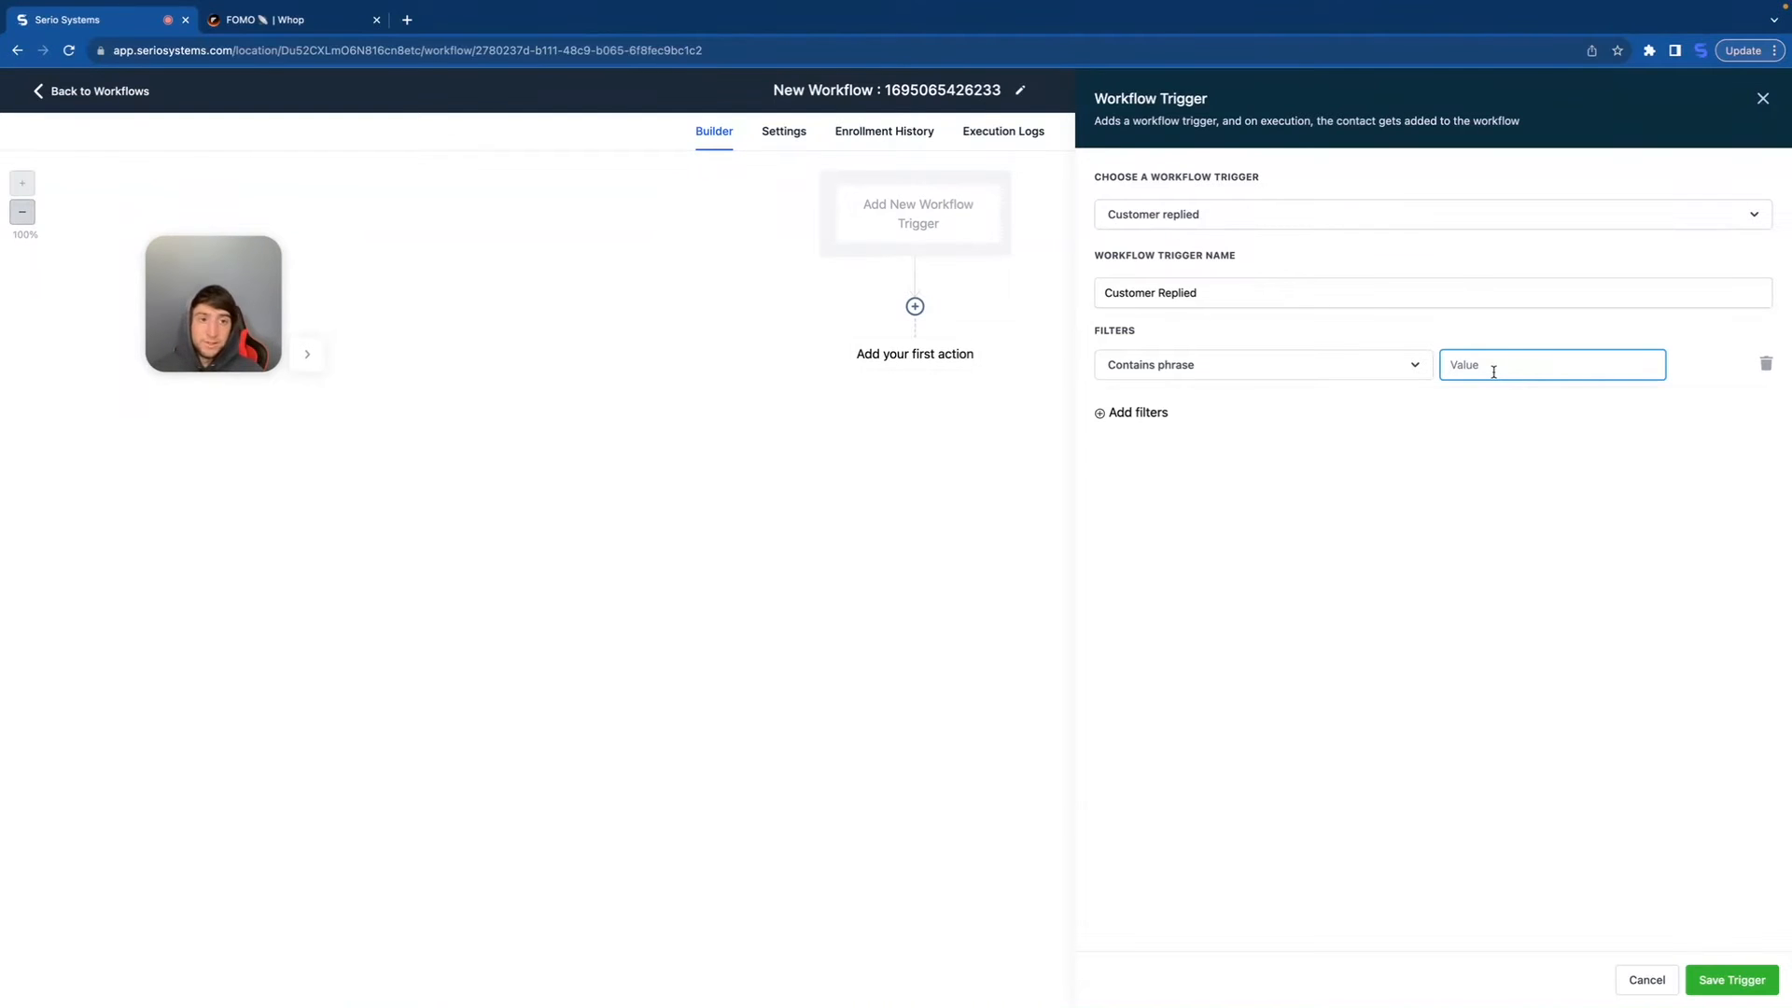
pyautogui.write('yes')
# Step: Try an additional reply filter and set the Customer Replied filter to "Exact match phrase"
pyautogui.click(1146, 412)
pyautogui.click(1149, 410)
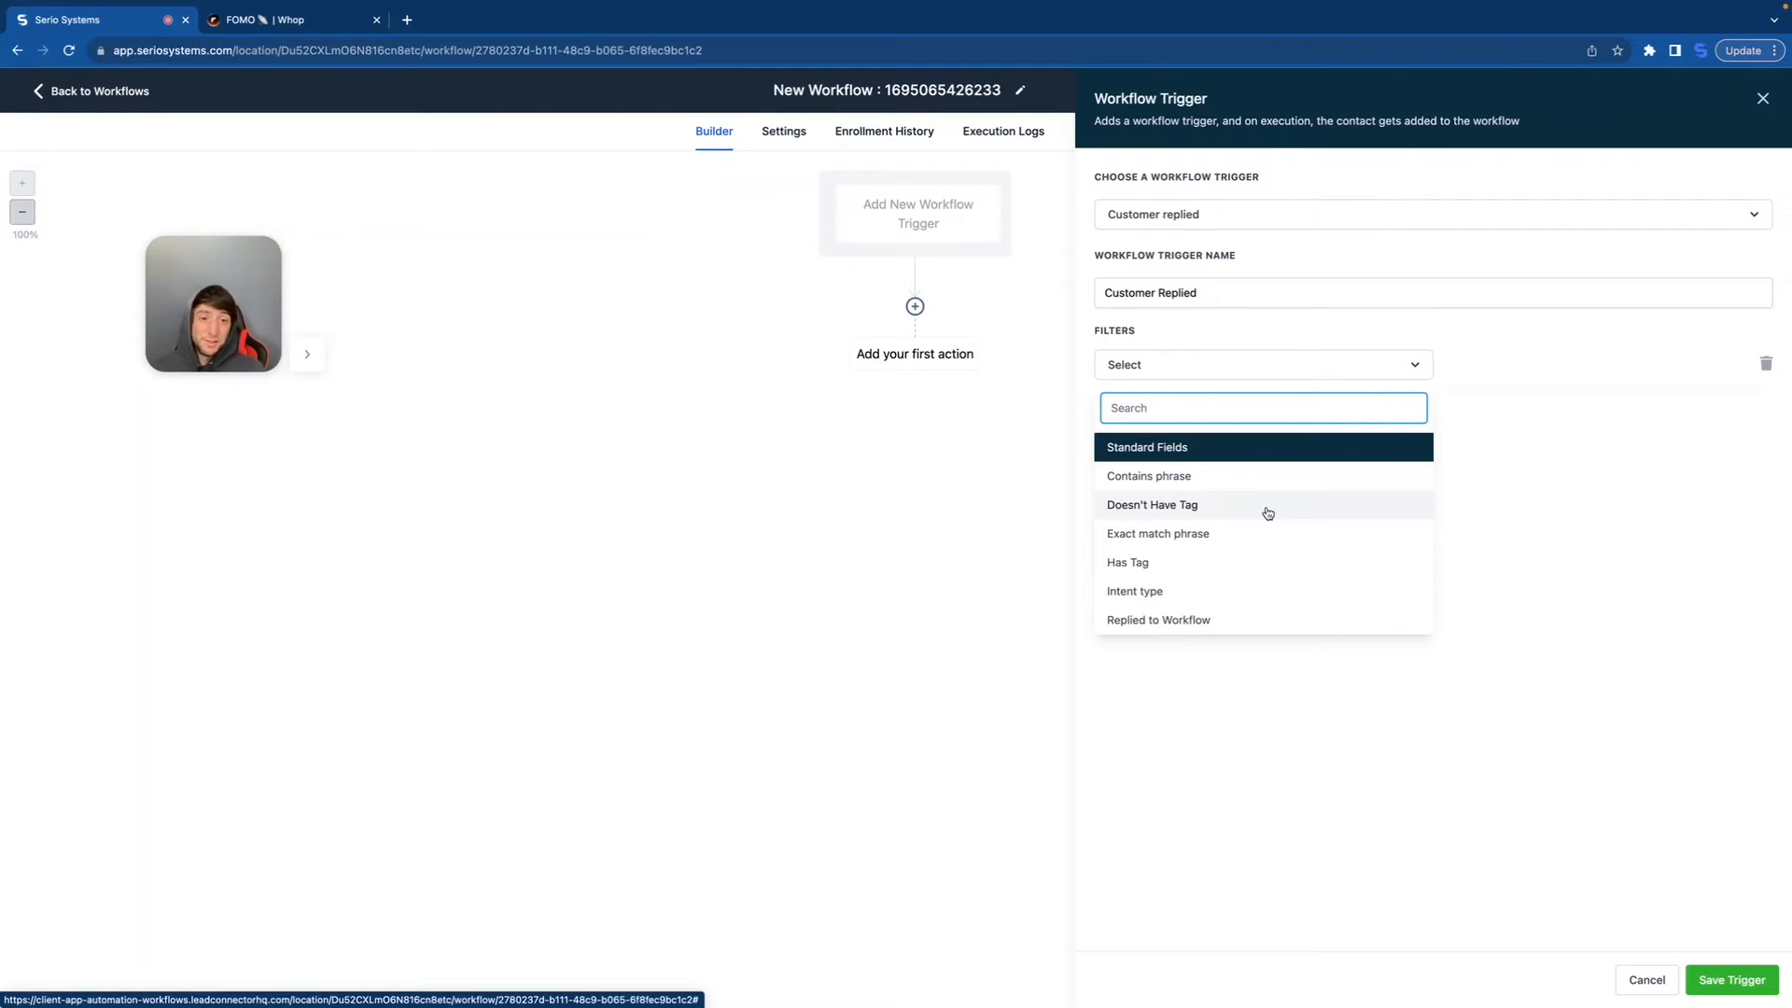
pyautogui.click(1193, 536)
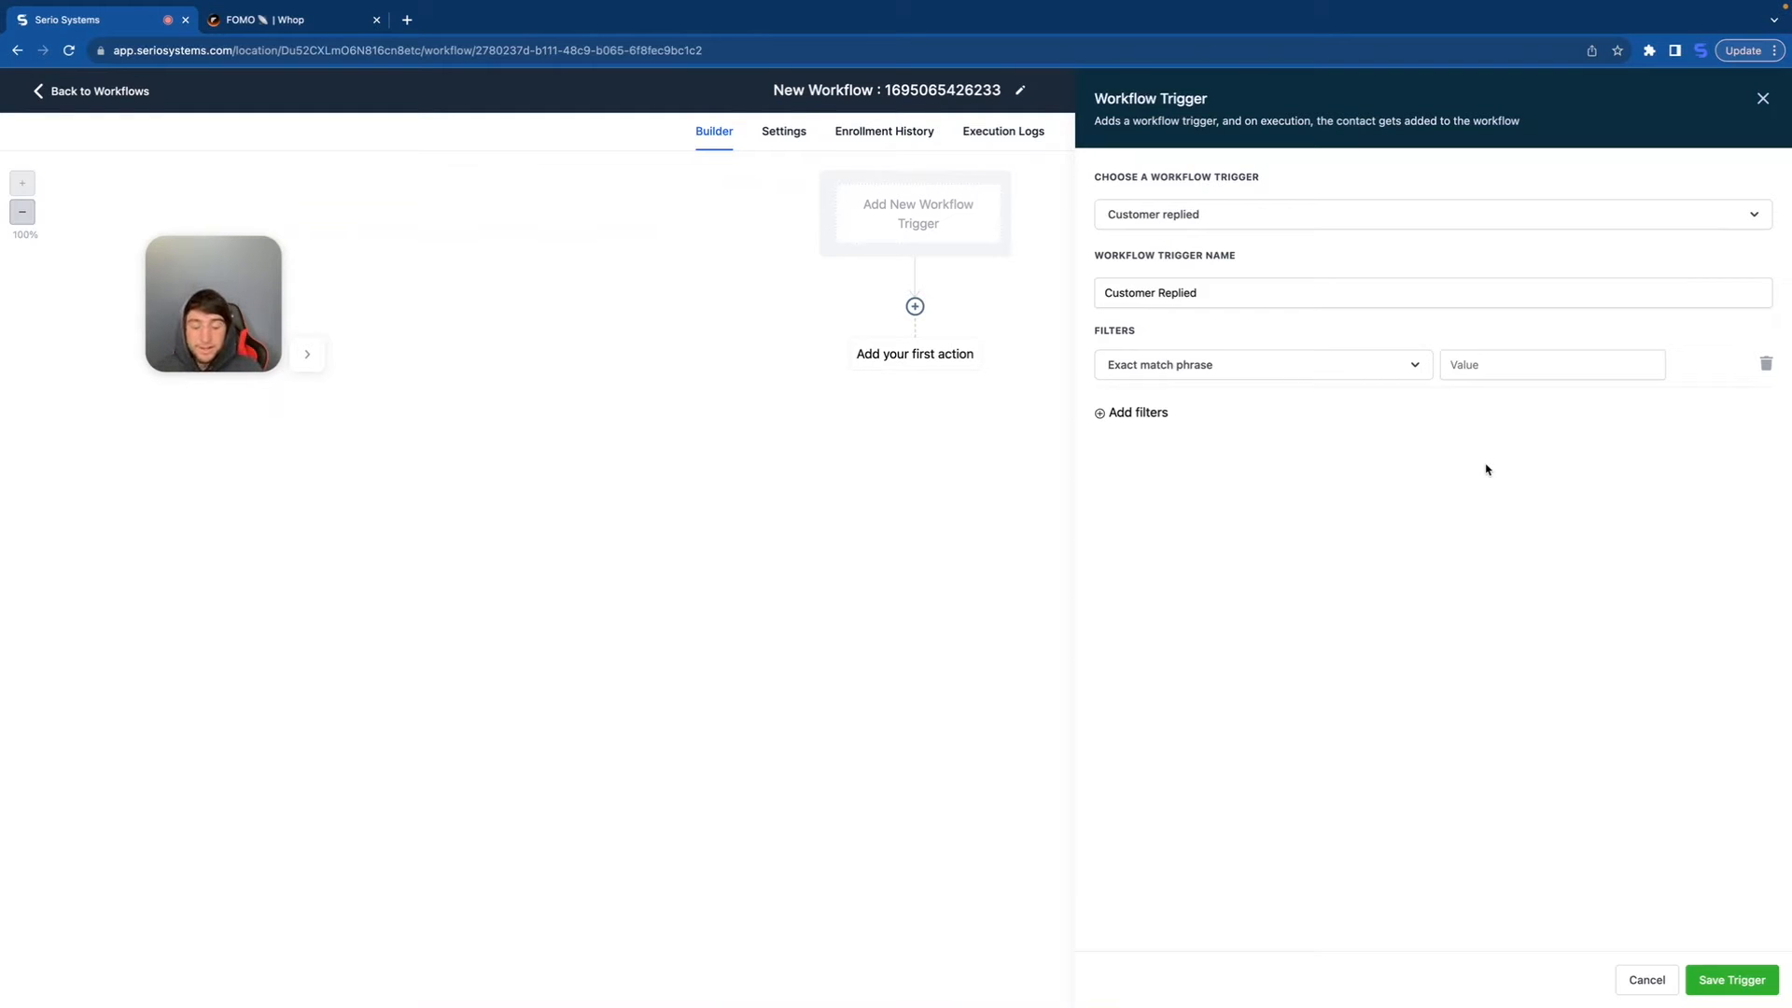
# Step: Try the Customer Replied filter as Intent type, view its value choices, and switch it to Replied to Workflow
pyautogui.click(1381, 364)
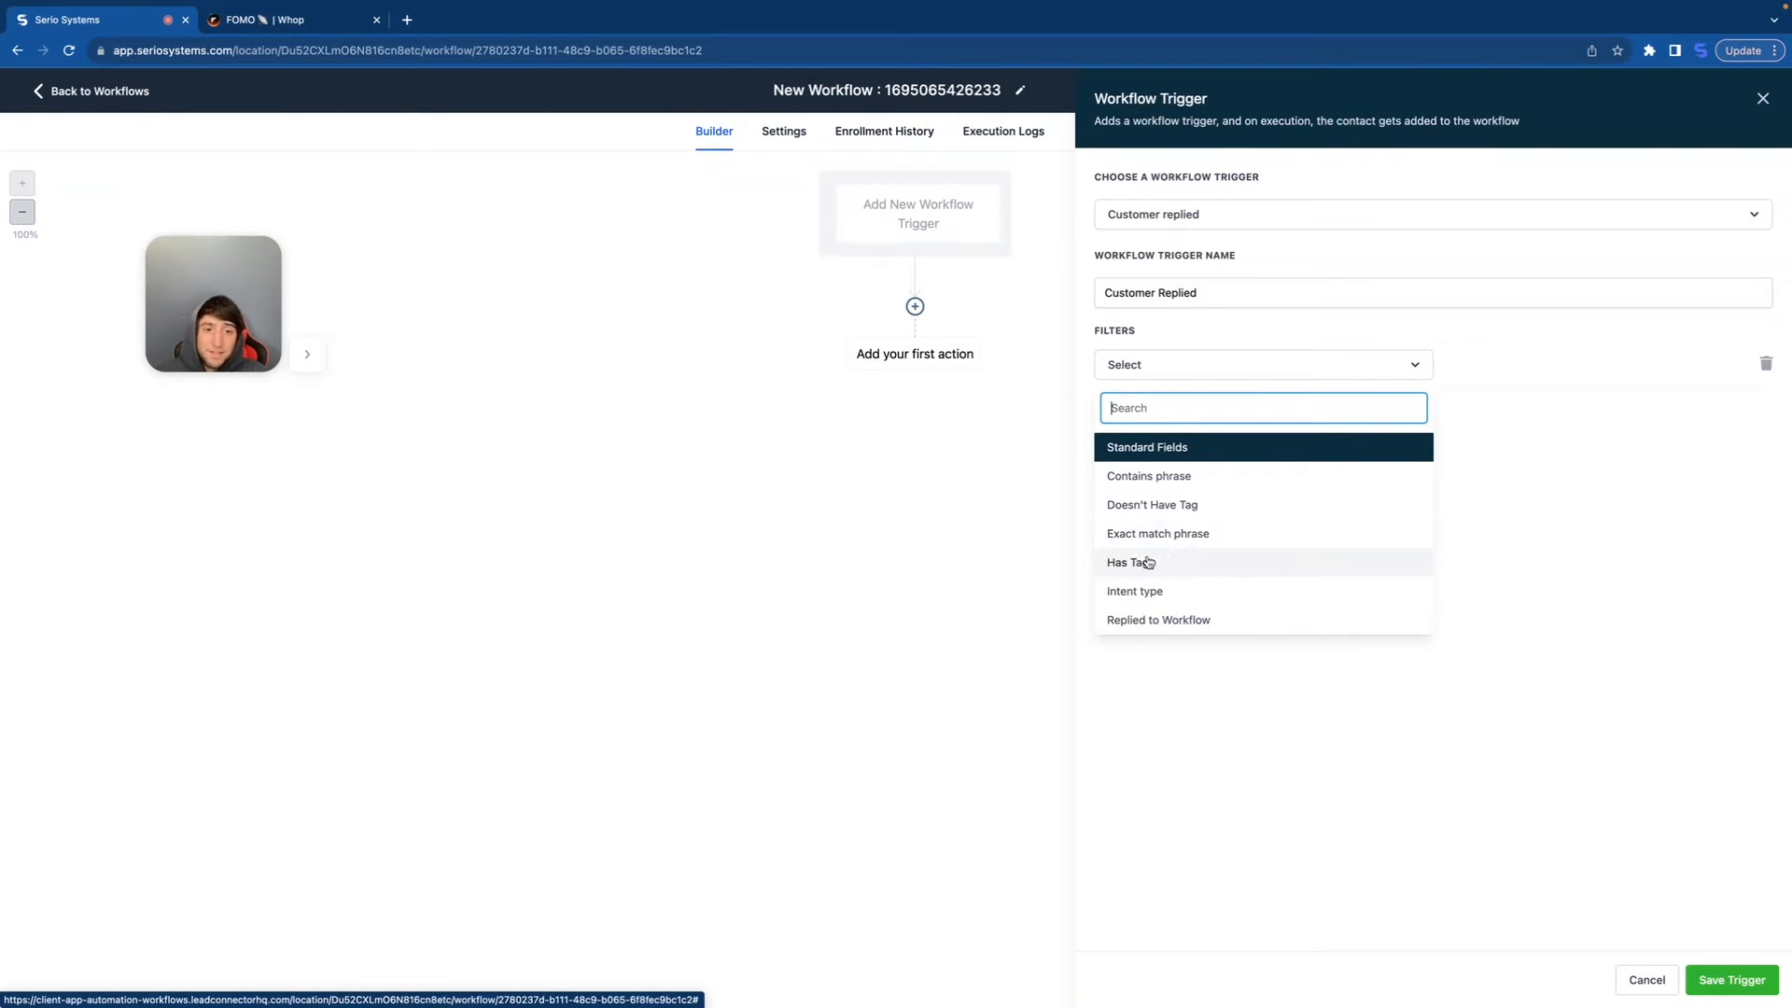
pyautogui.click(1178, 594)
pyautogui.click(1480, 364)
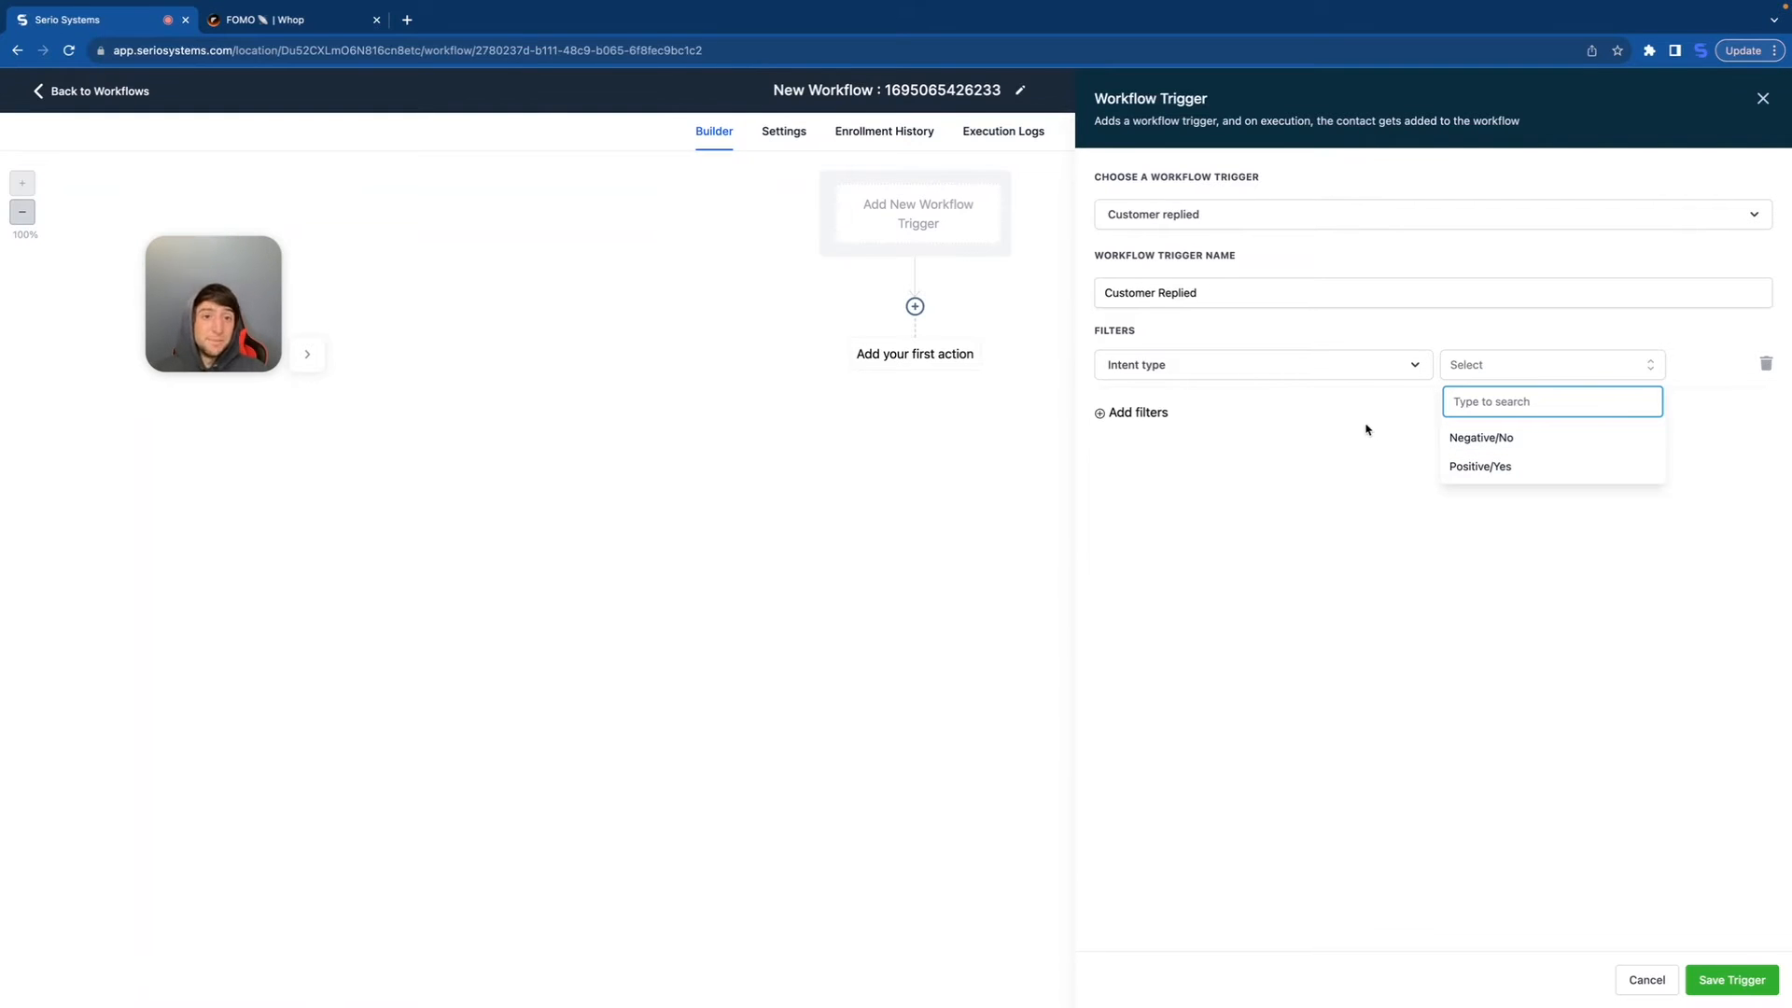
pyautogui.click(1362, 365)
pyautogui.click(1174, 619)
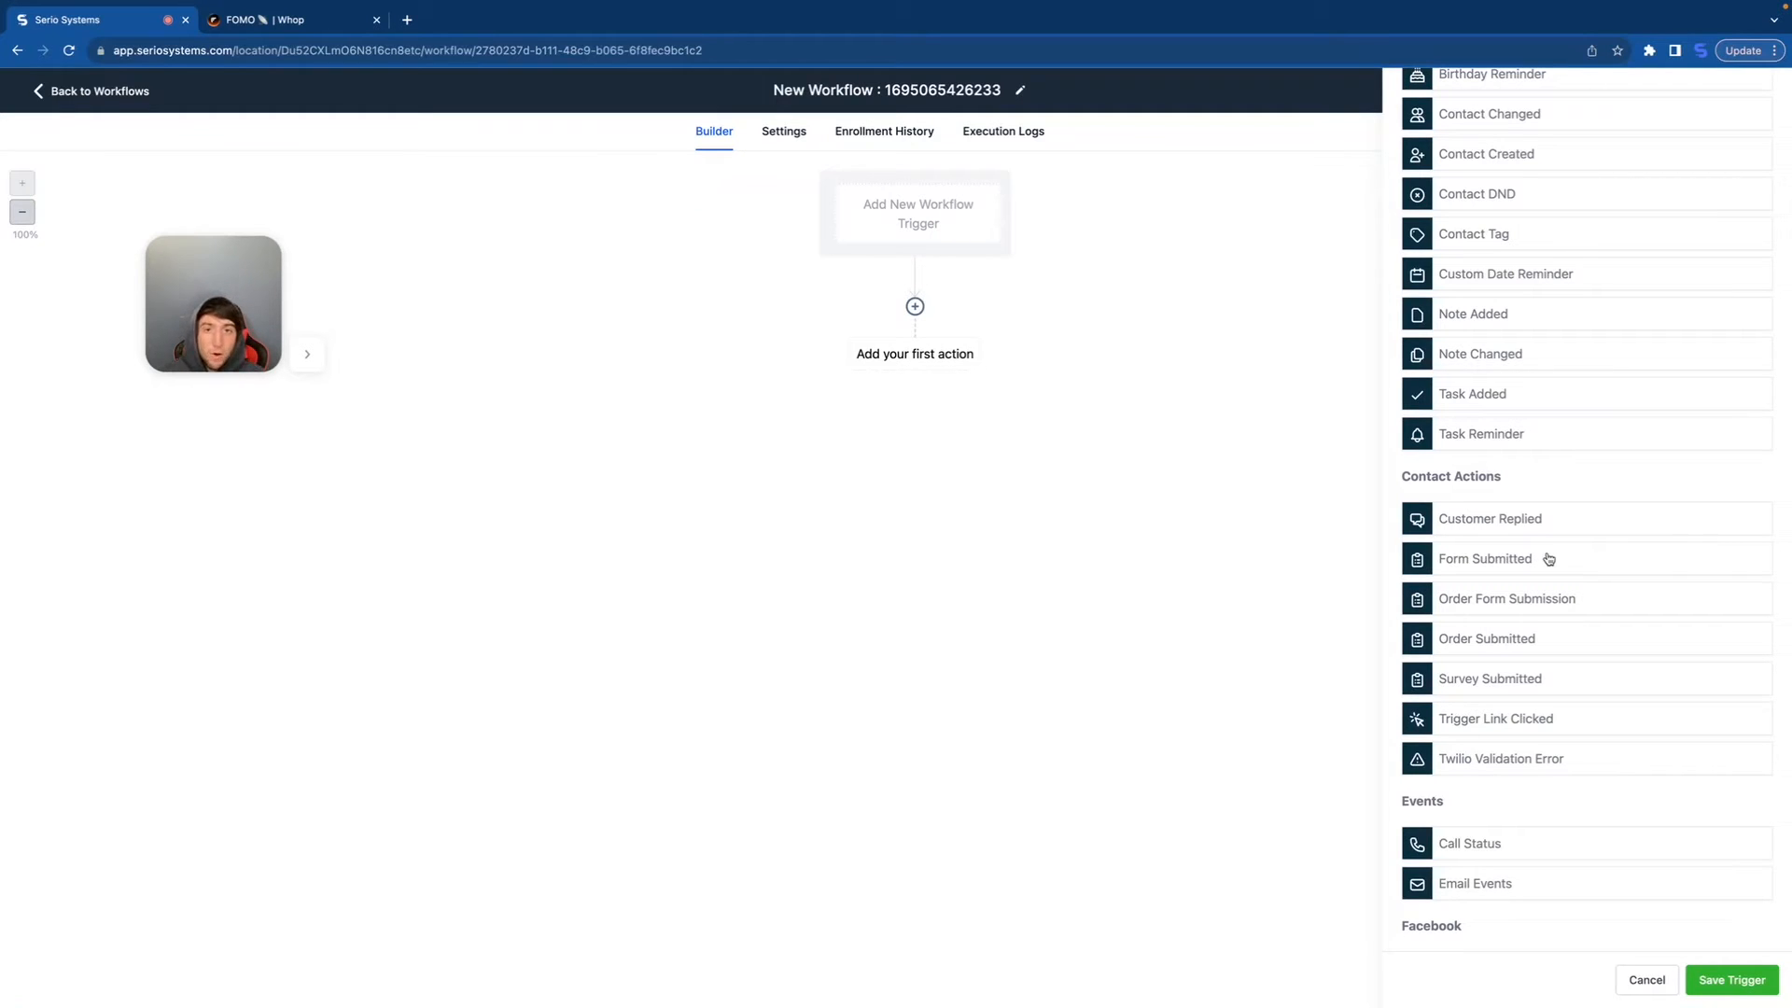
# Step: Choose the Form Submitted trigger, add a filter field and open its value choices
pyautogui.click(1496, 565)
pyautogui.click(1147, 348)
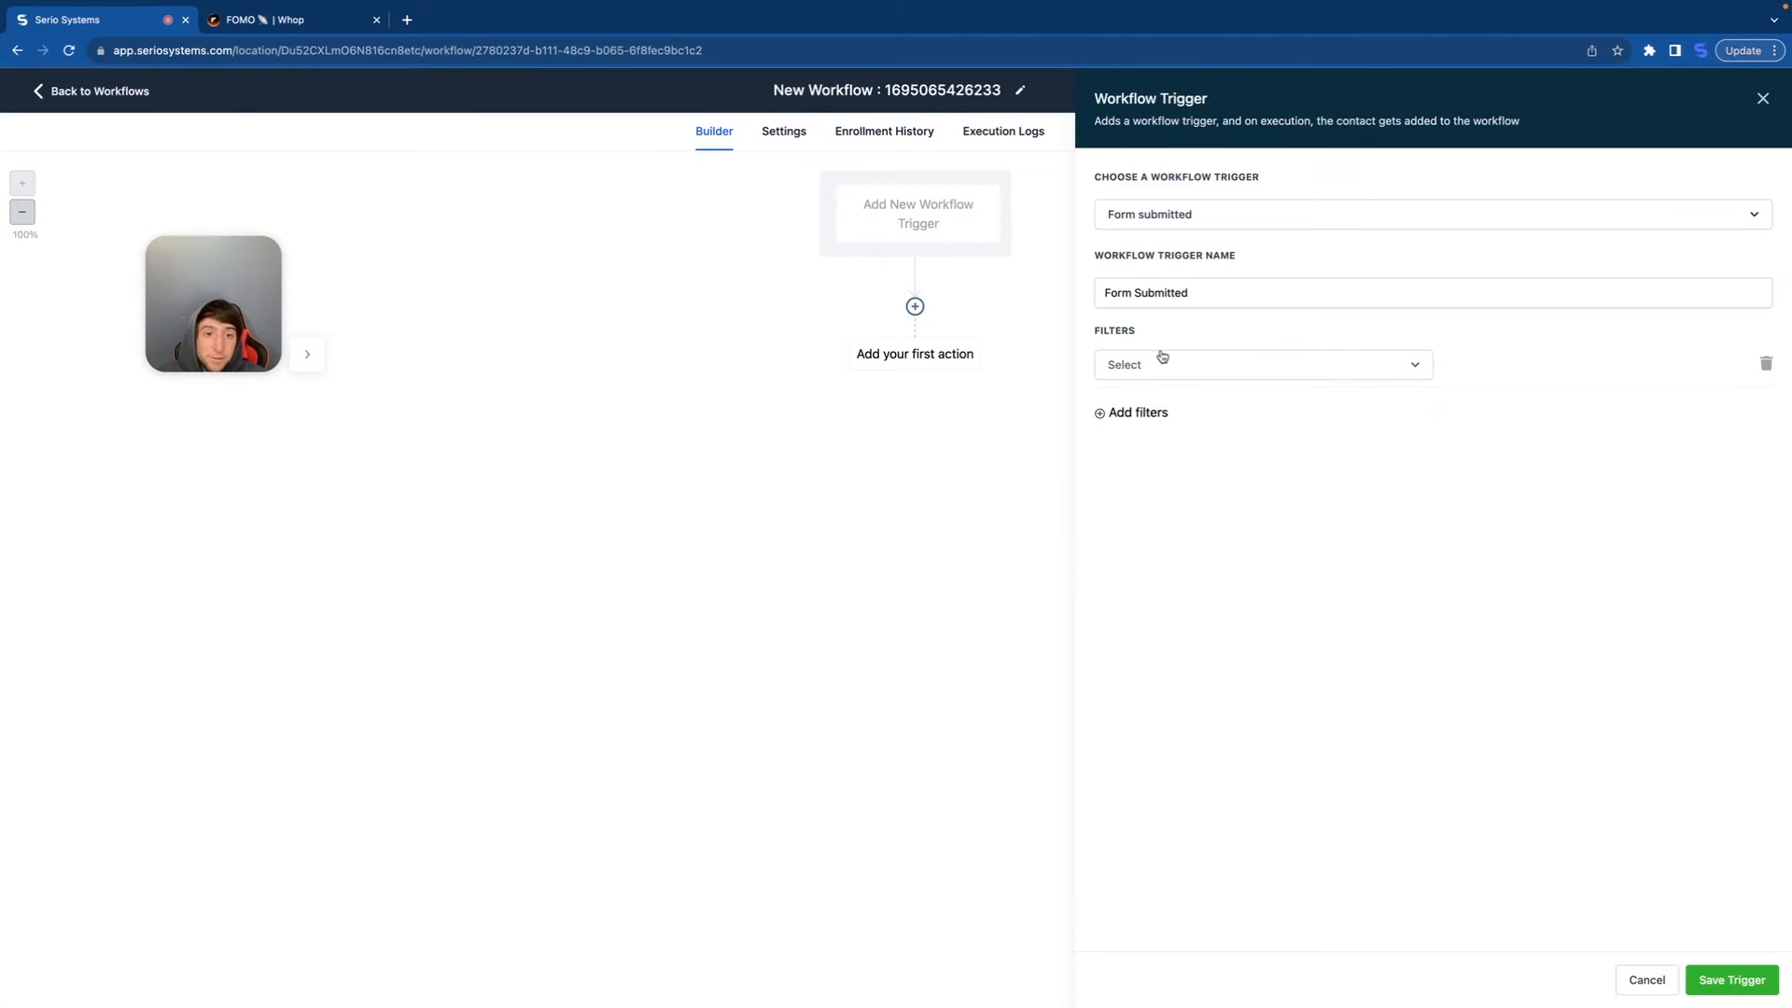
pyautogui.click(1160, 362)
pyautogui.click(1153, 474)
pyautogui.click(1504, 361)
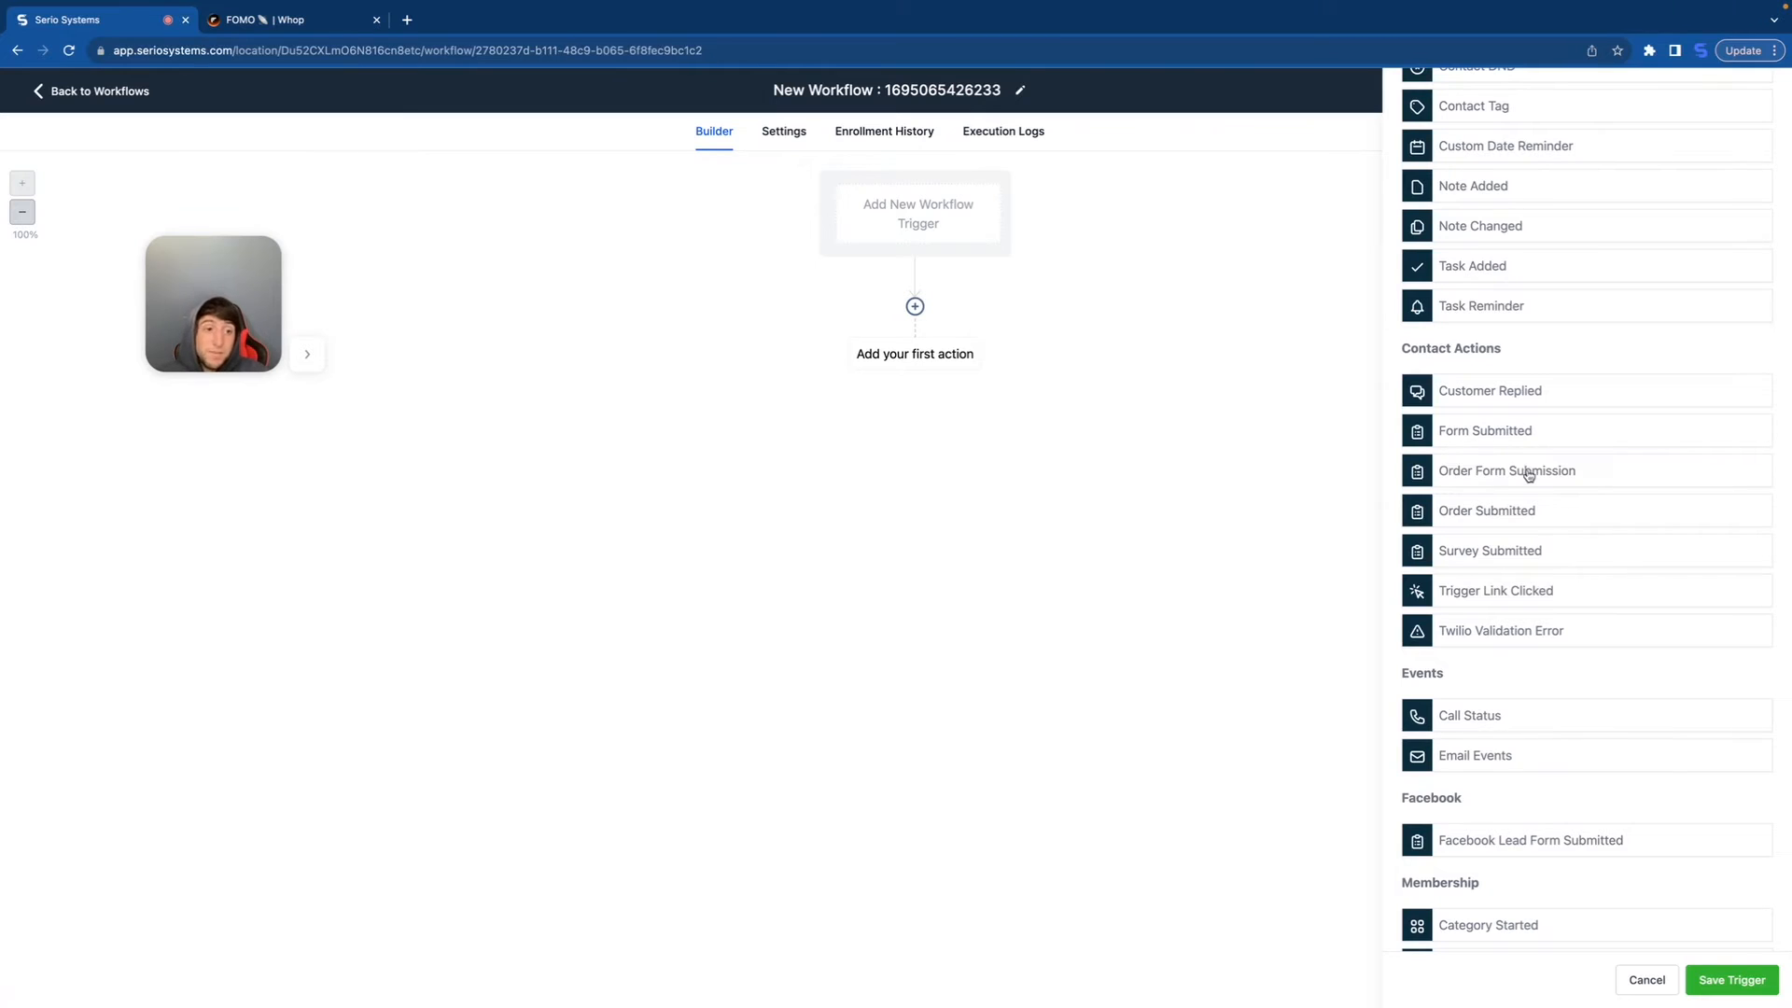
# Step: Choose the Order Form Submission trigger, add a Submission type filter and open its value choices
pyautogui.click(1598, 474)
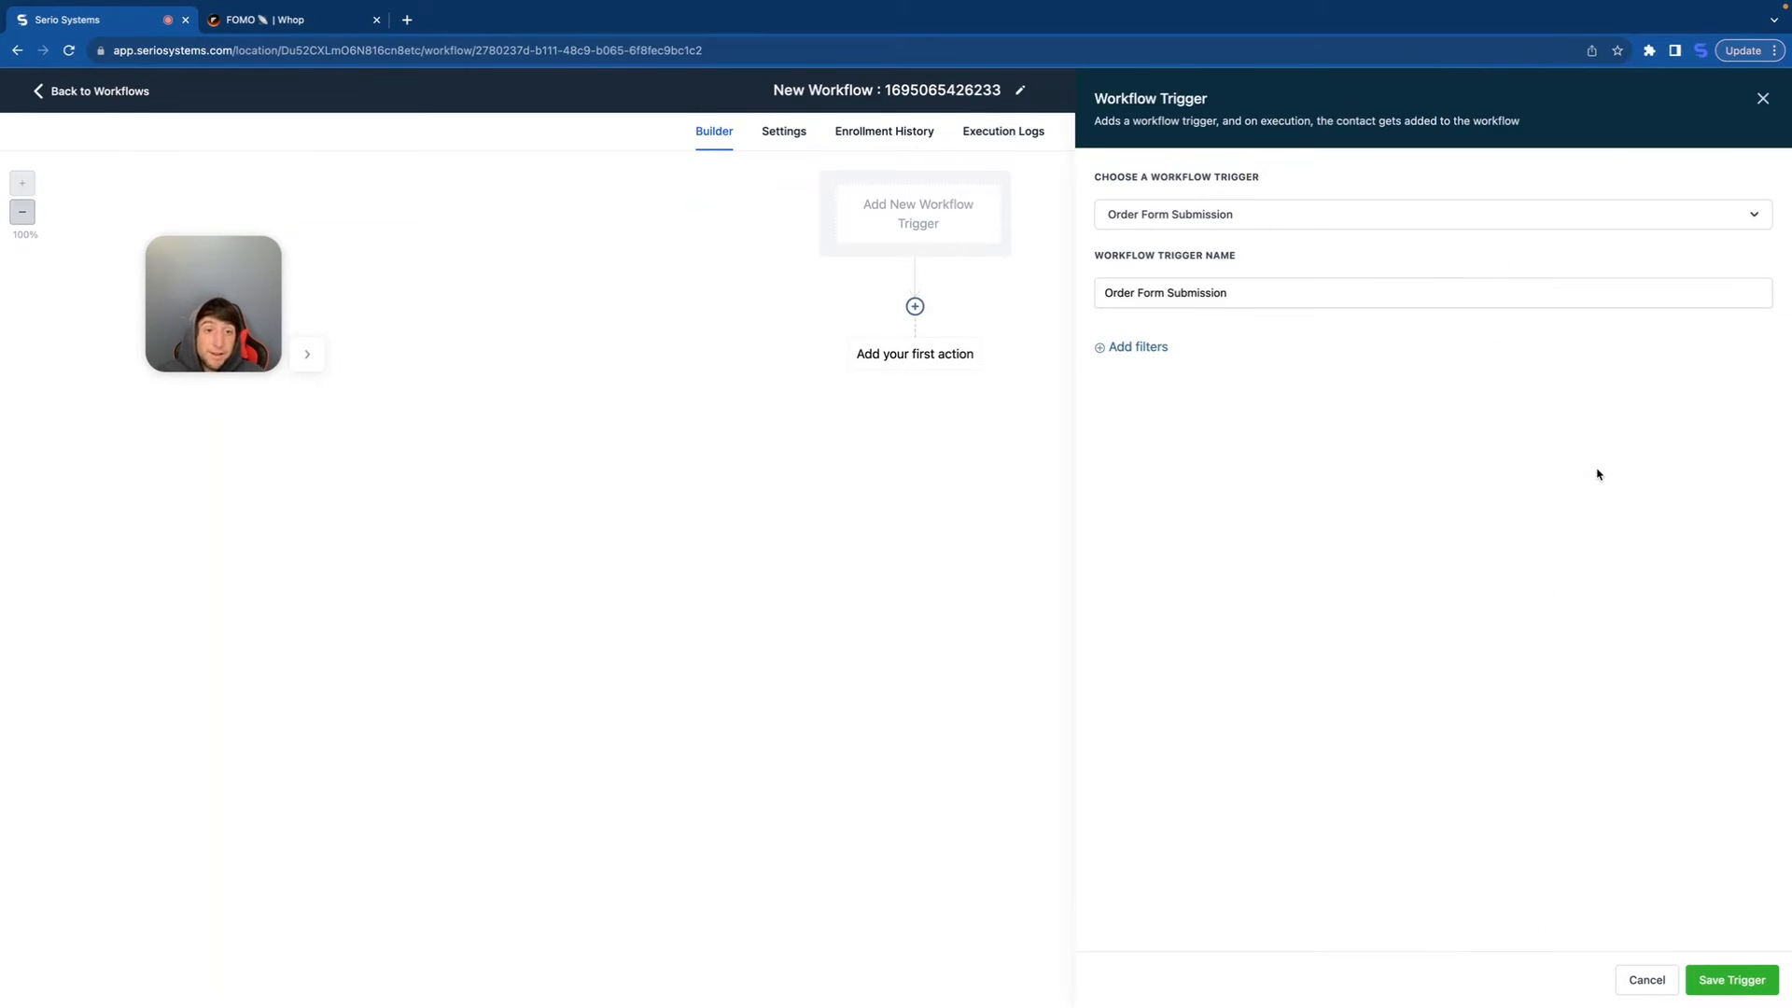
pyautogui.click(1140, 347)
pyautogui.click(1192, 365)
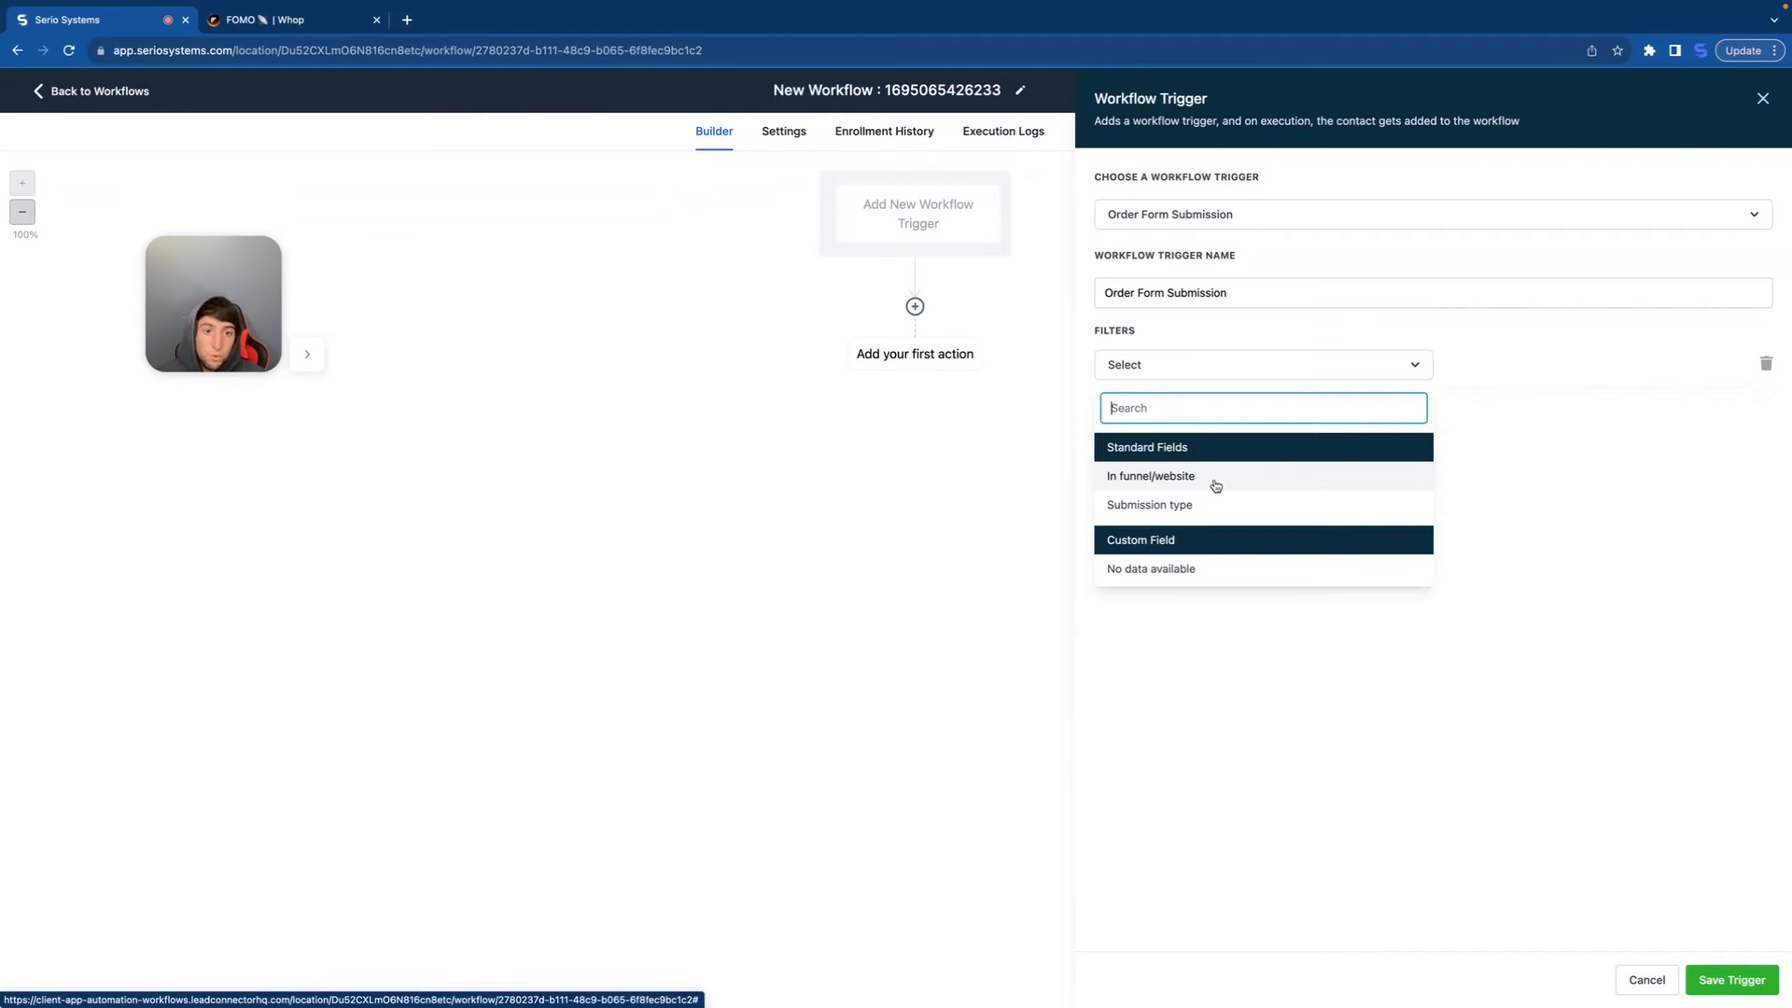
pyautogui.click(1187, 504)
pyautogui.click(1493, 367)
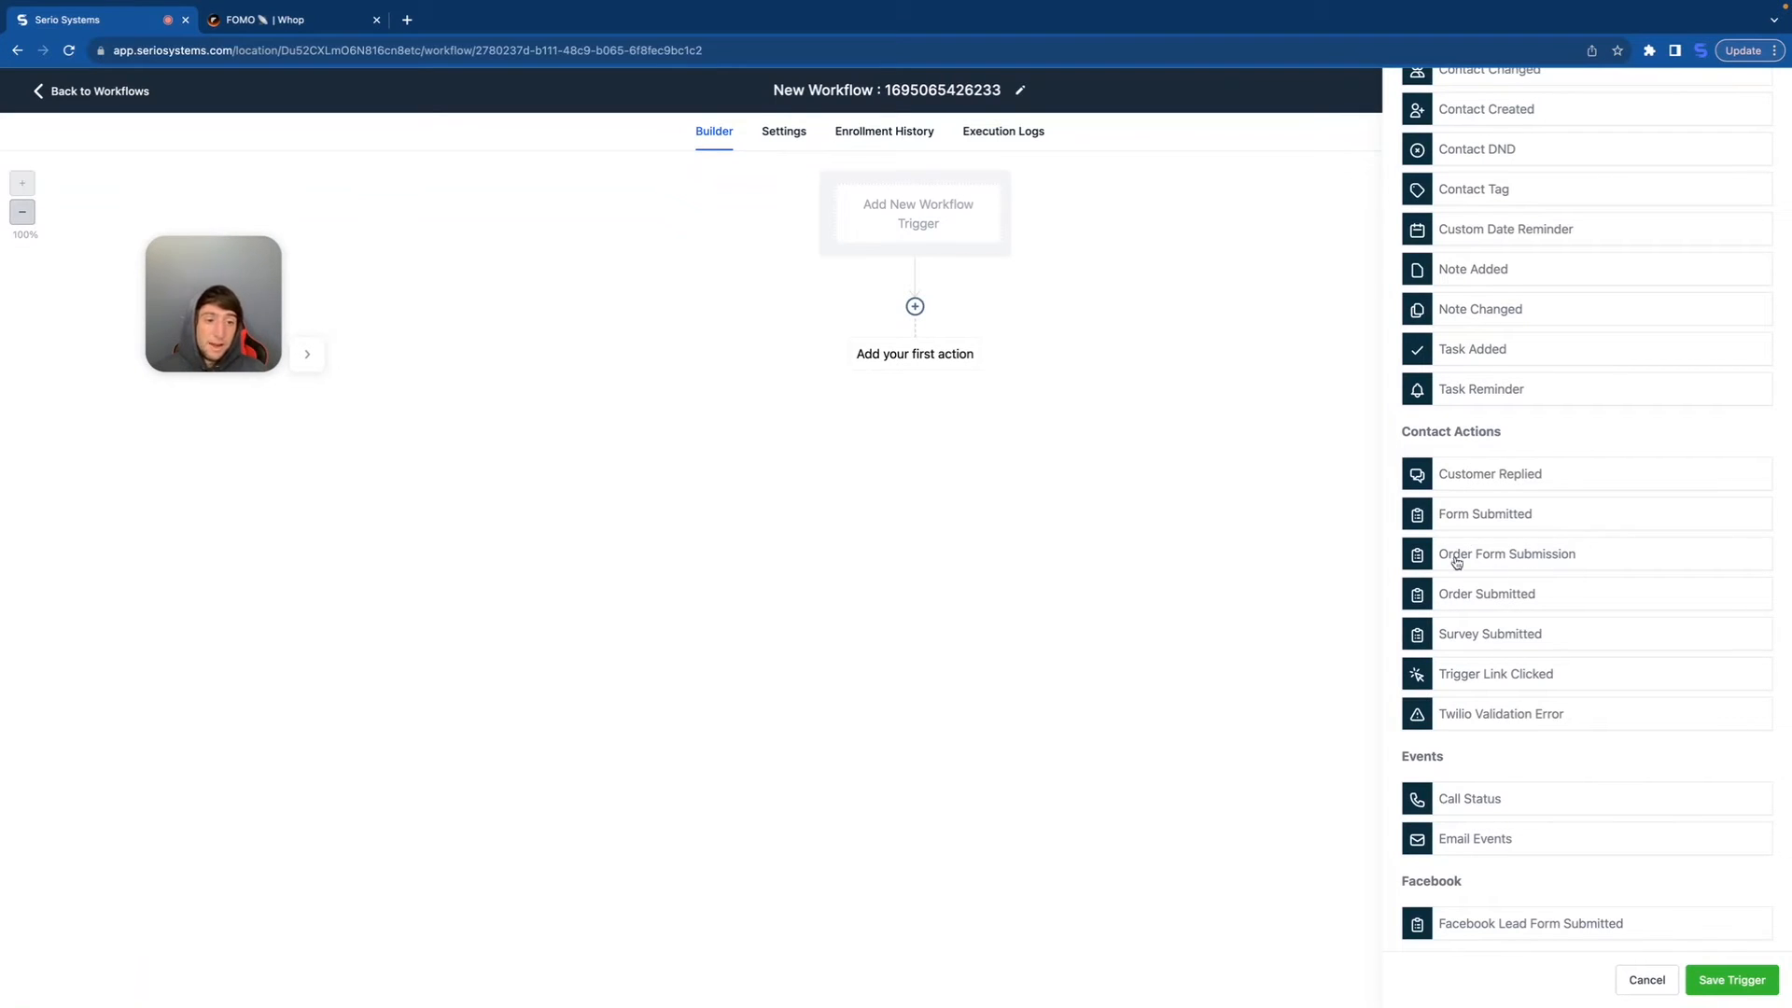
# Step: Switch to the Survey Submitted trigger, set its filter to "Survey is" and open the value choices
pyautogui.click(1540, 635)
pyautogui.click(1205, 367)
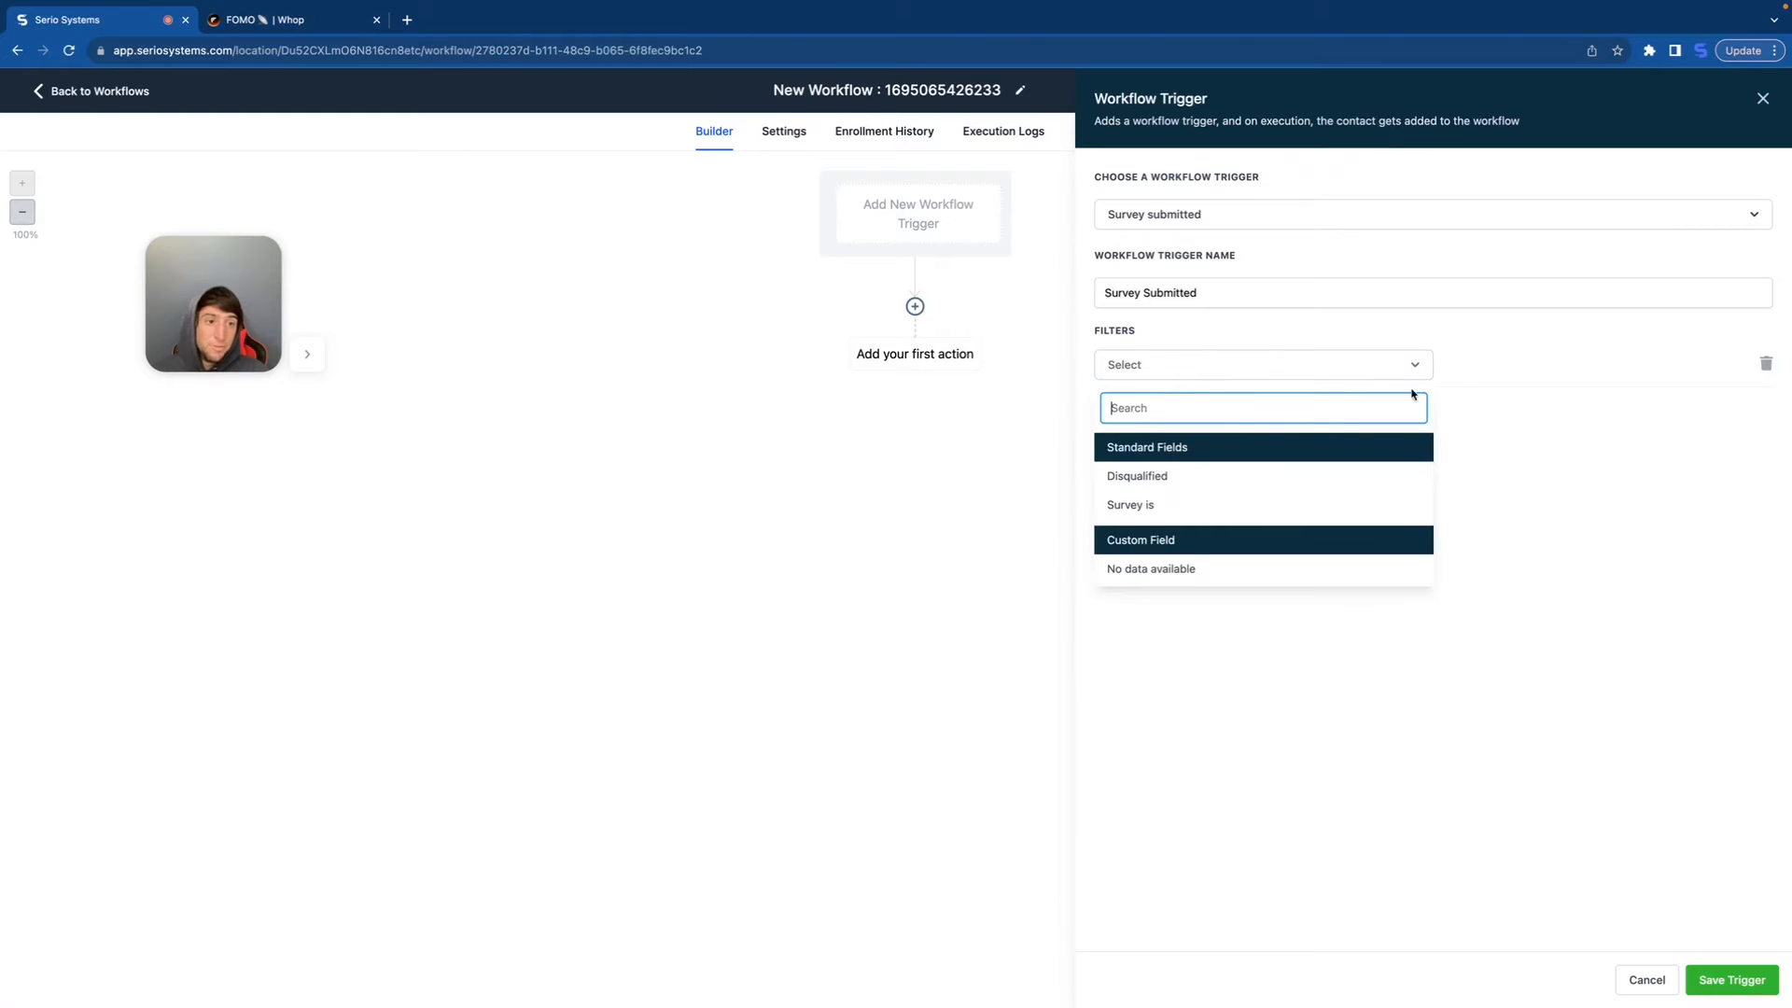
pyautogui.click(1168, 509)
pyautogui.click(1488, 366)
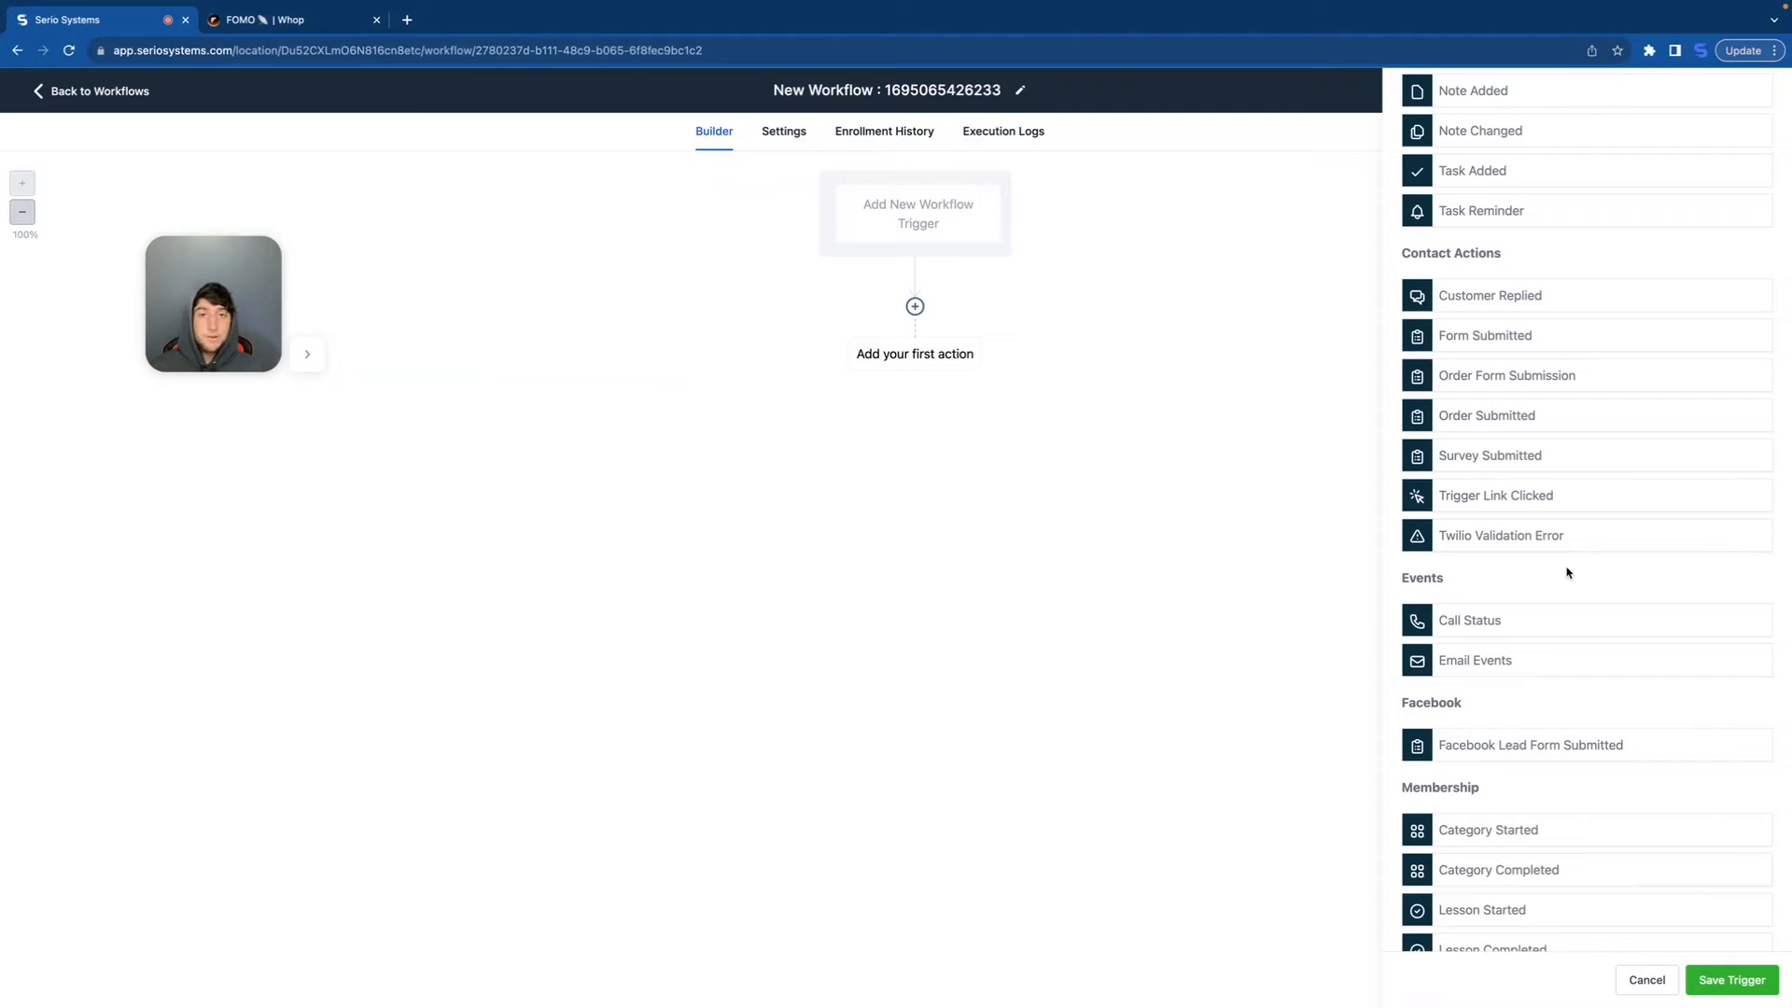
# Step: Choose the Call Status trigger from the Events group, add a filter and open its field choices
pyautogui.scroll(-1, 1516, 554)
pyautogui.scroll(-2, 1516, 554)
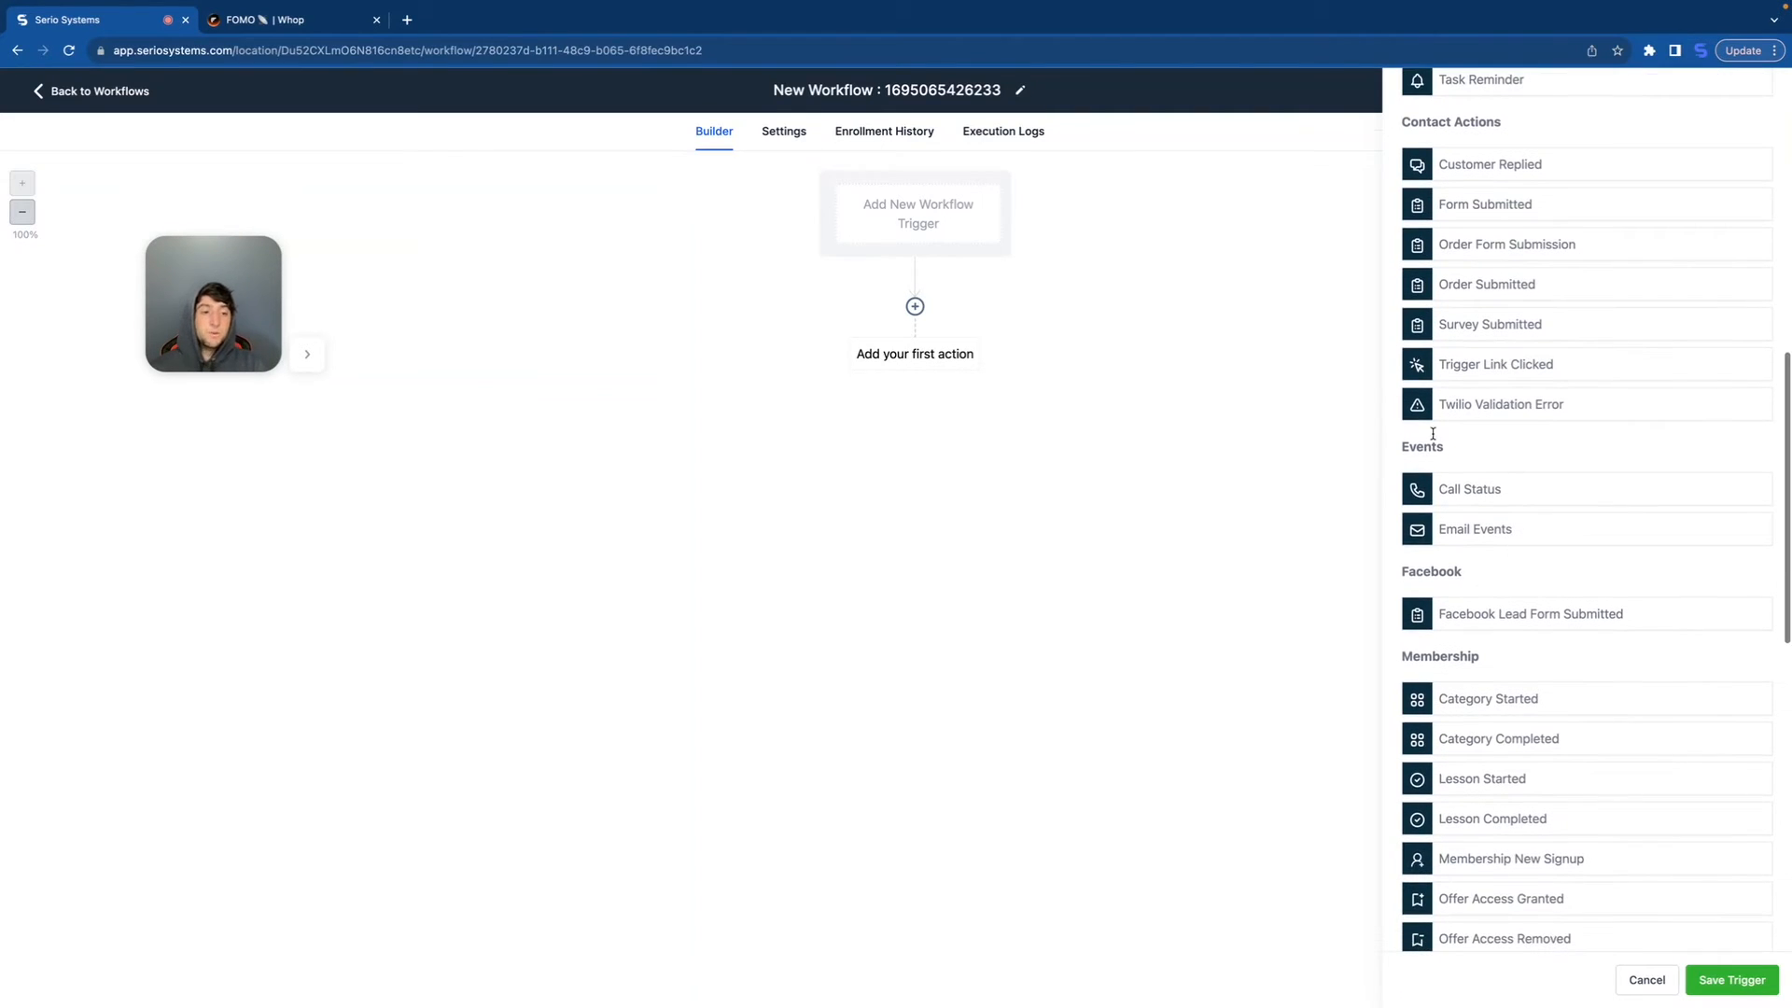
pyautogui.click(1463, 491)
pyautogui.click(1143, 348)
pyautogui.click(1141, 366)
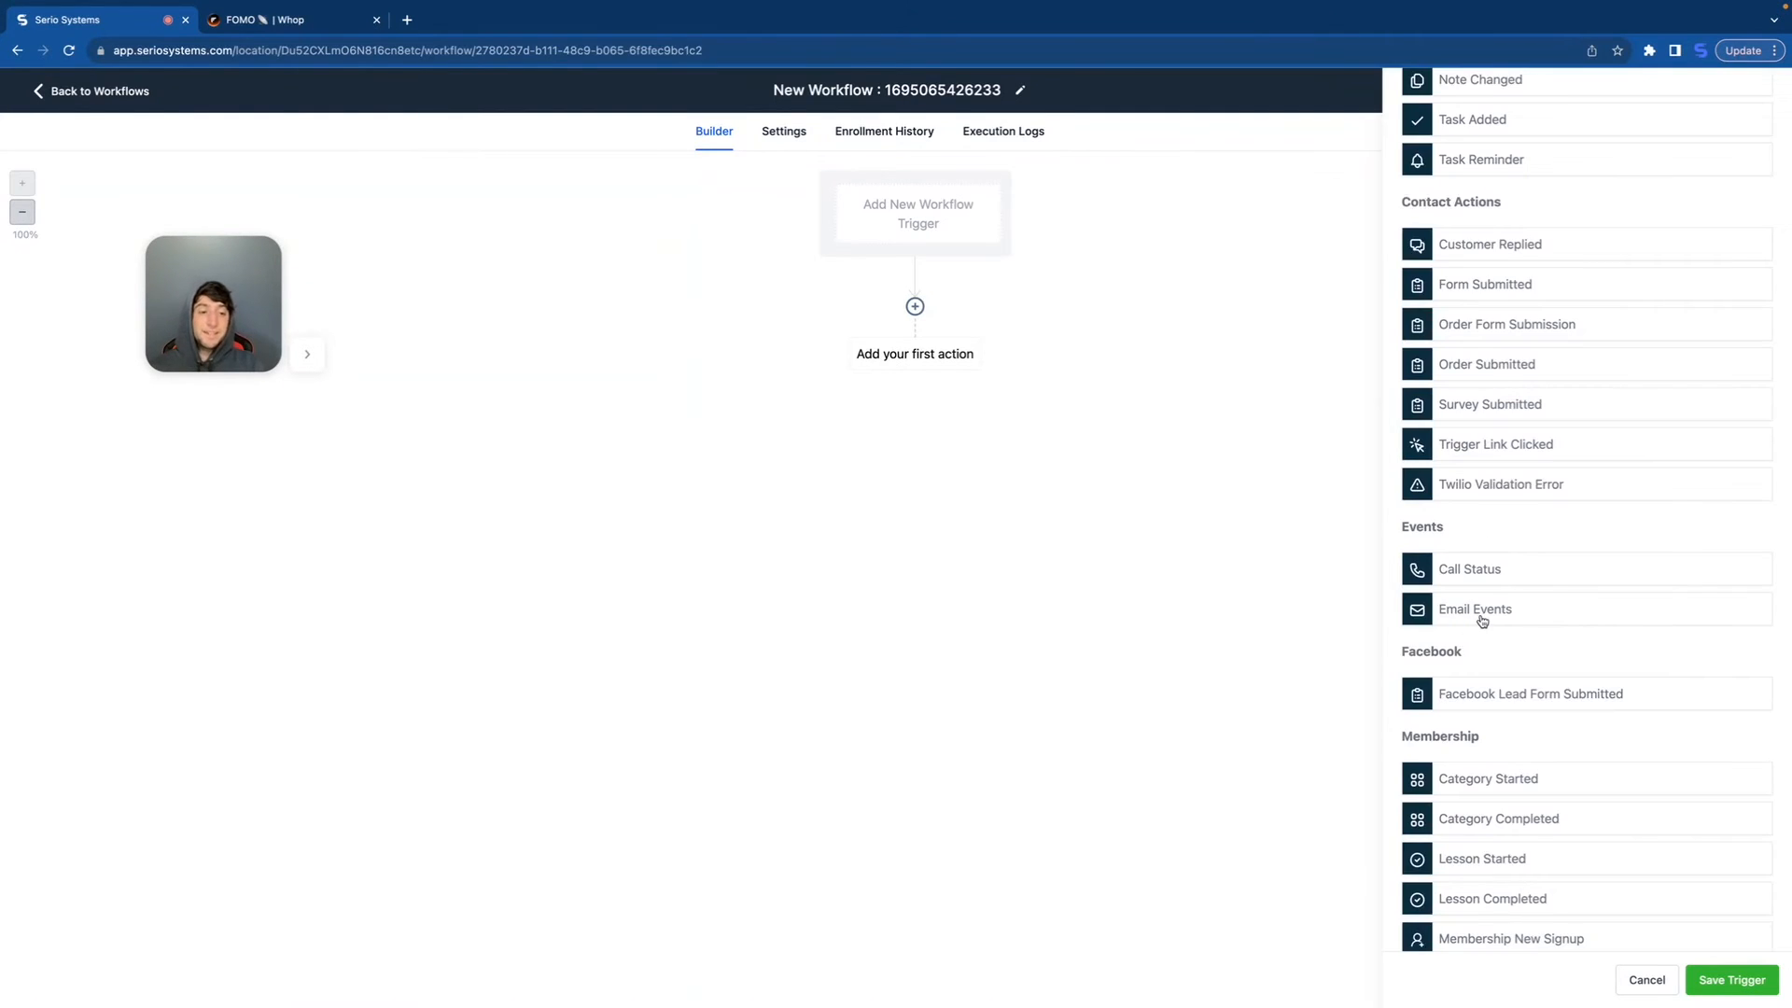
# Step: Try the Email Events trigger with a new filter row, and close the trigger setup
pyautogui.click(1475, 616)
pyautogui.click(1138, 346)
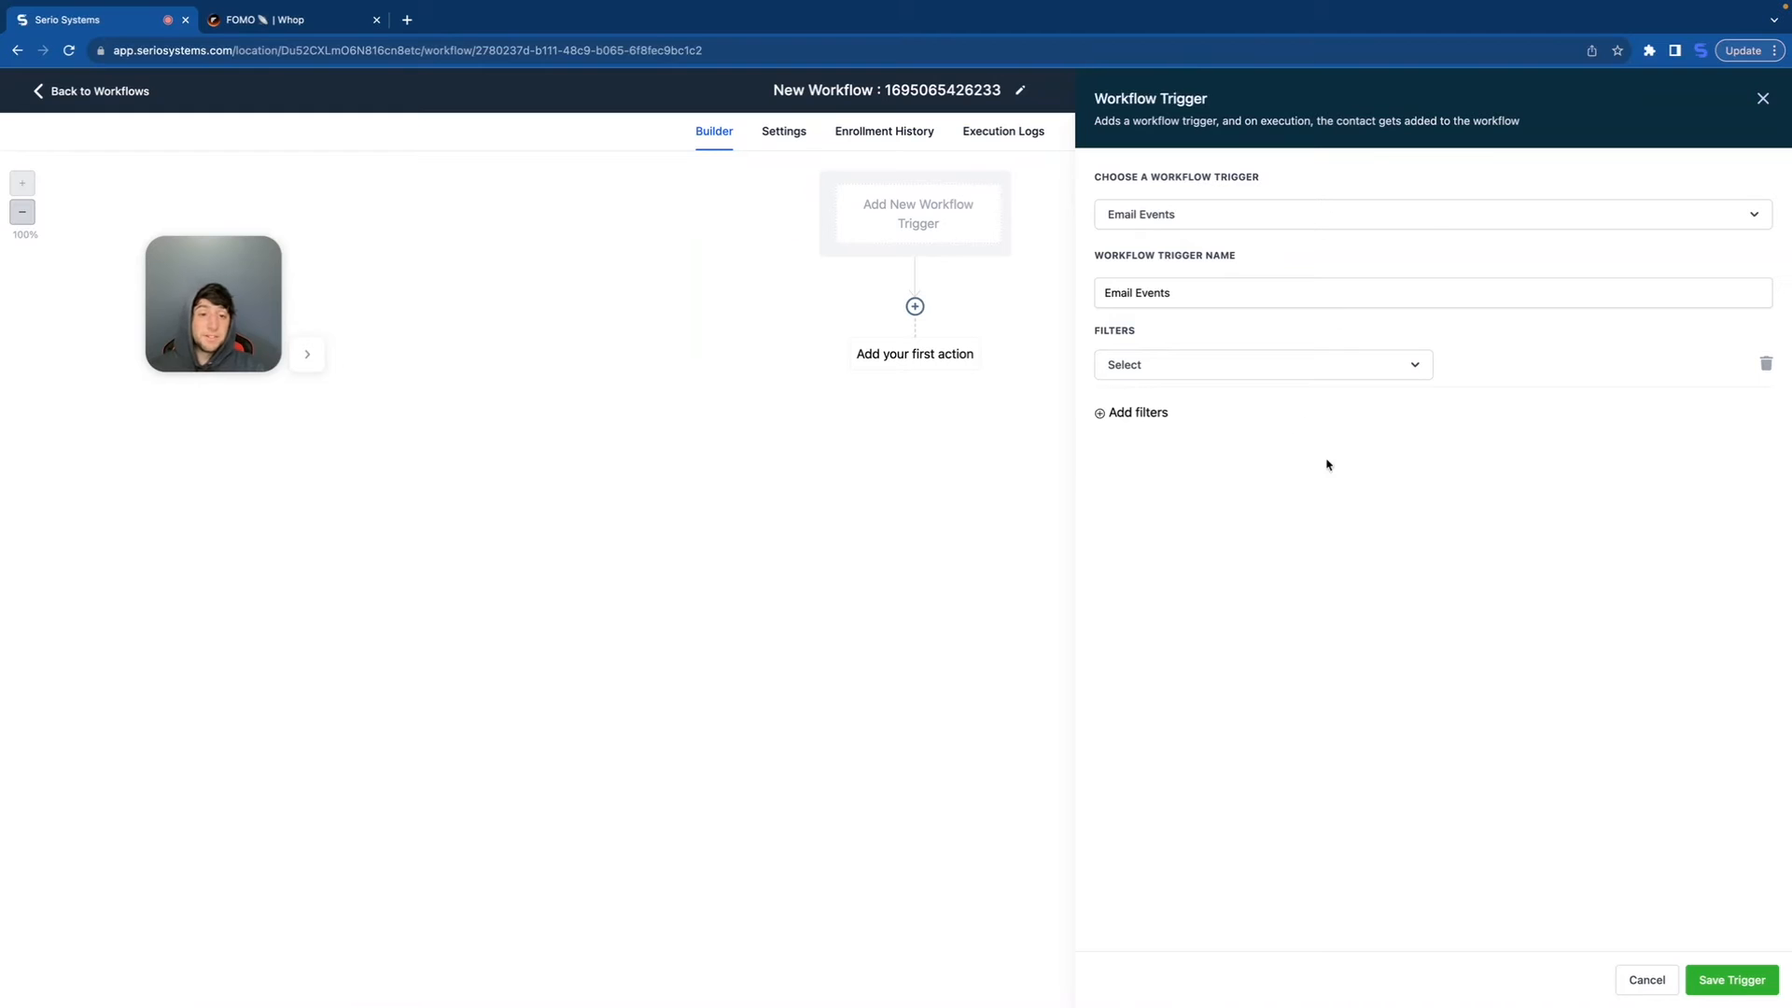
pyautogui.click(1763, 99)
# Step: Choose the Facebook Lead Form Submitted trigger, add an In Form filter and open its value choices
pyautogui.scroll(-1, 1497, 571)
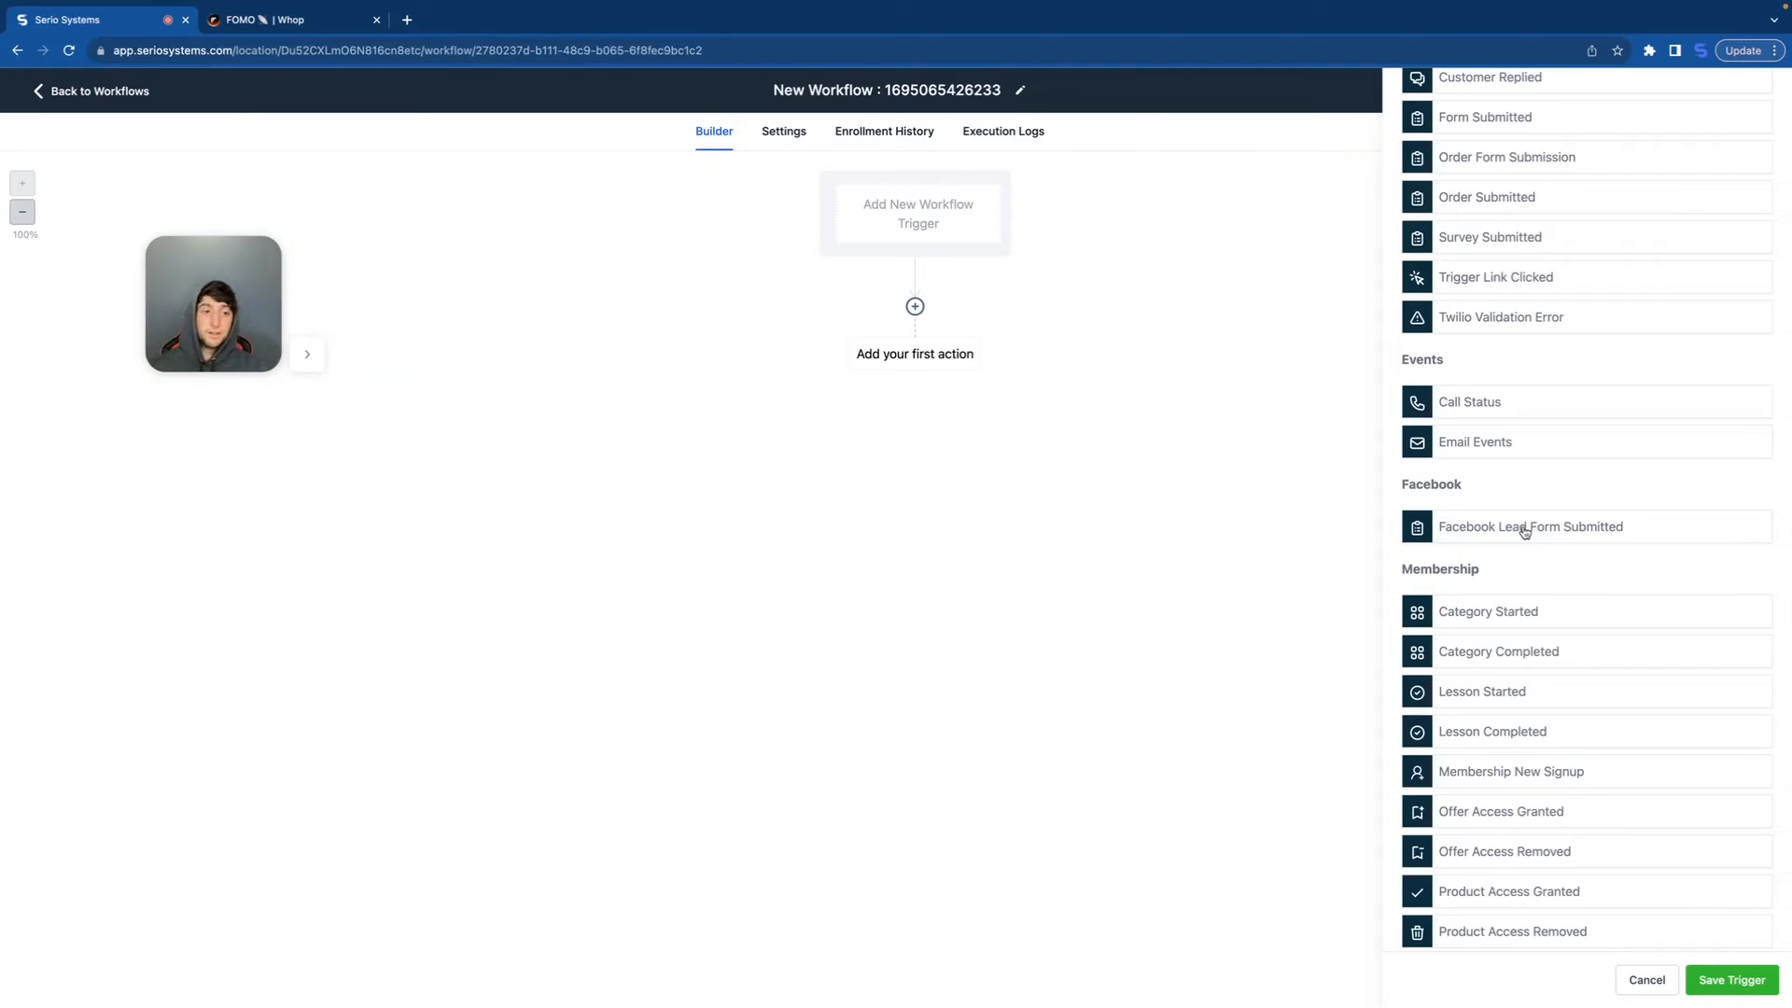
pyautogui.click(1532, 528)
pyautogui.click(1152, 351)
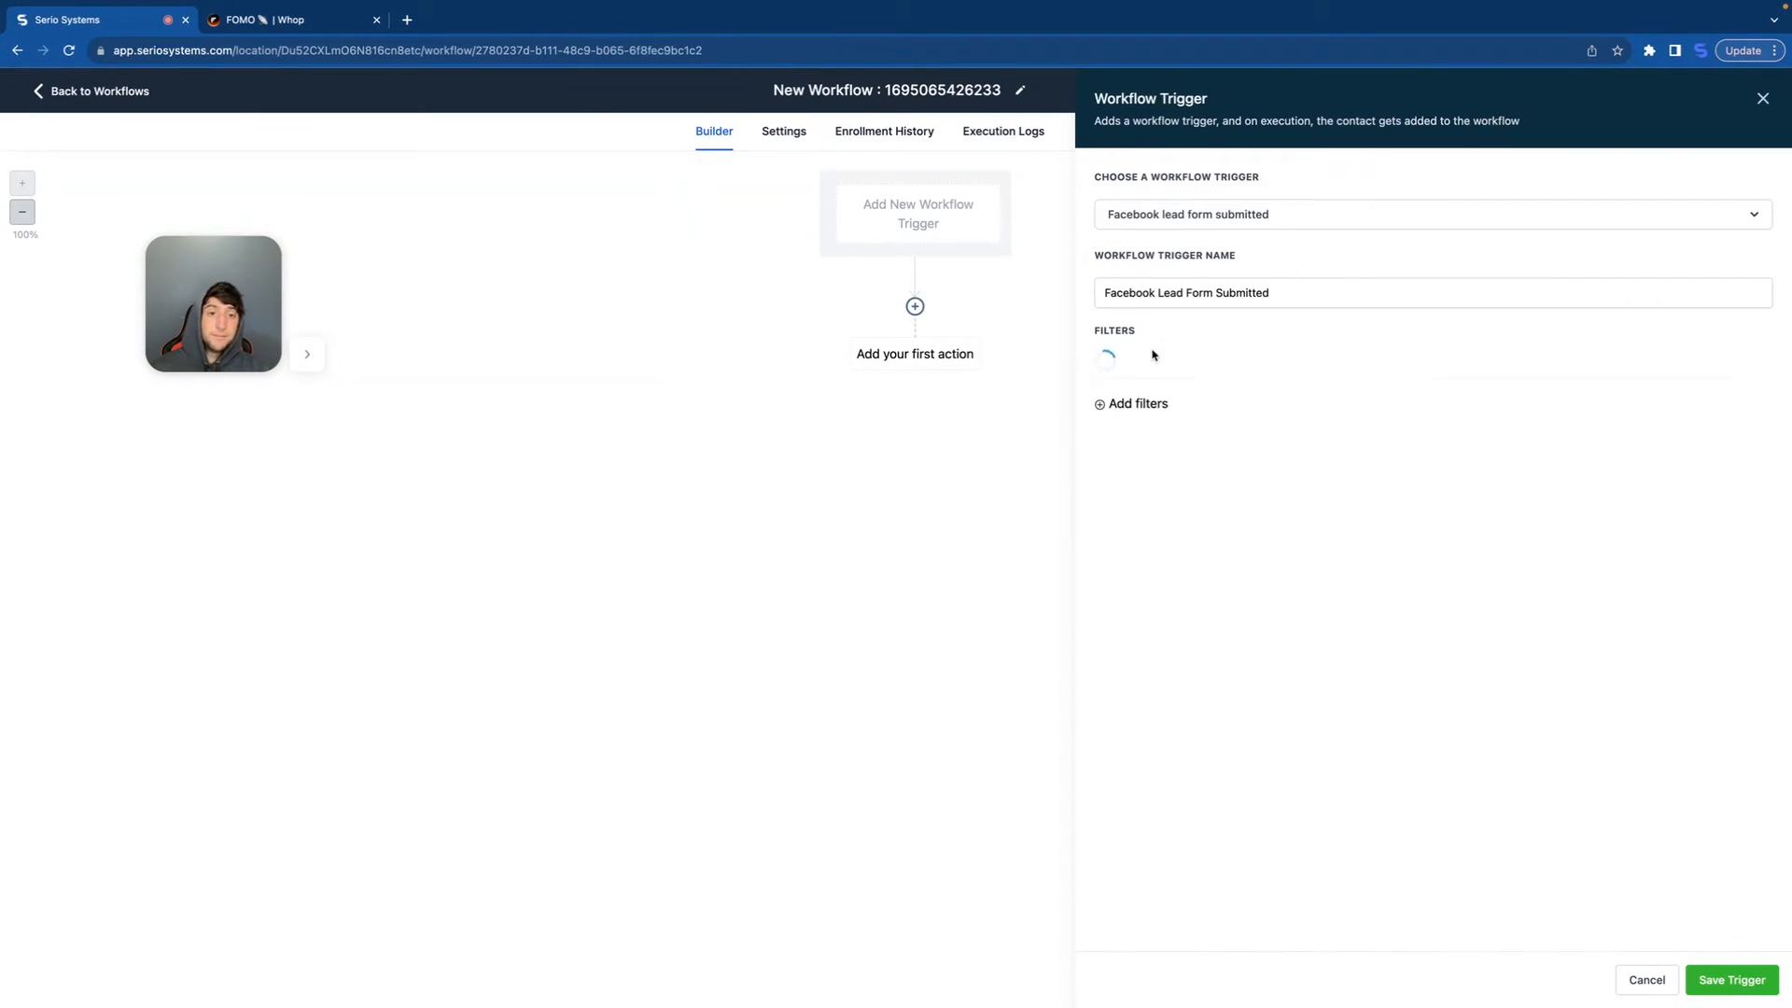
pyautogui.click(1151, 365)
pyautogui.click(1157, 476)
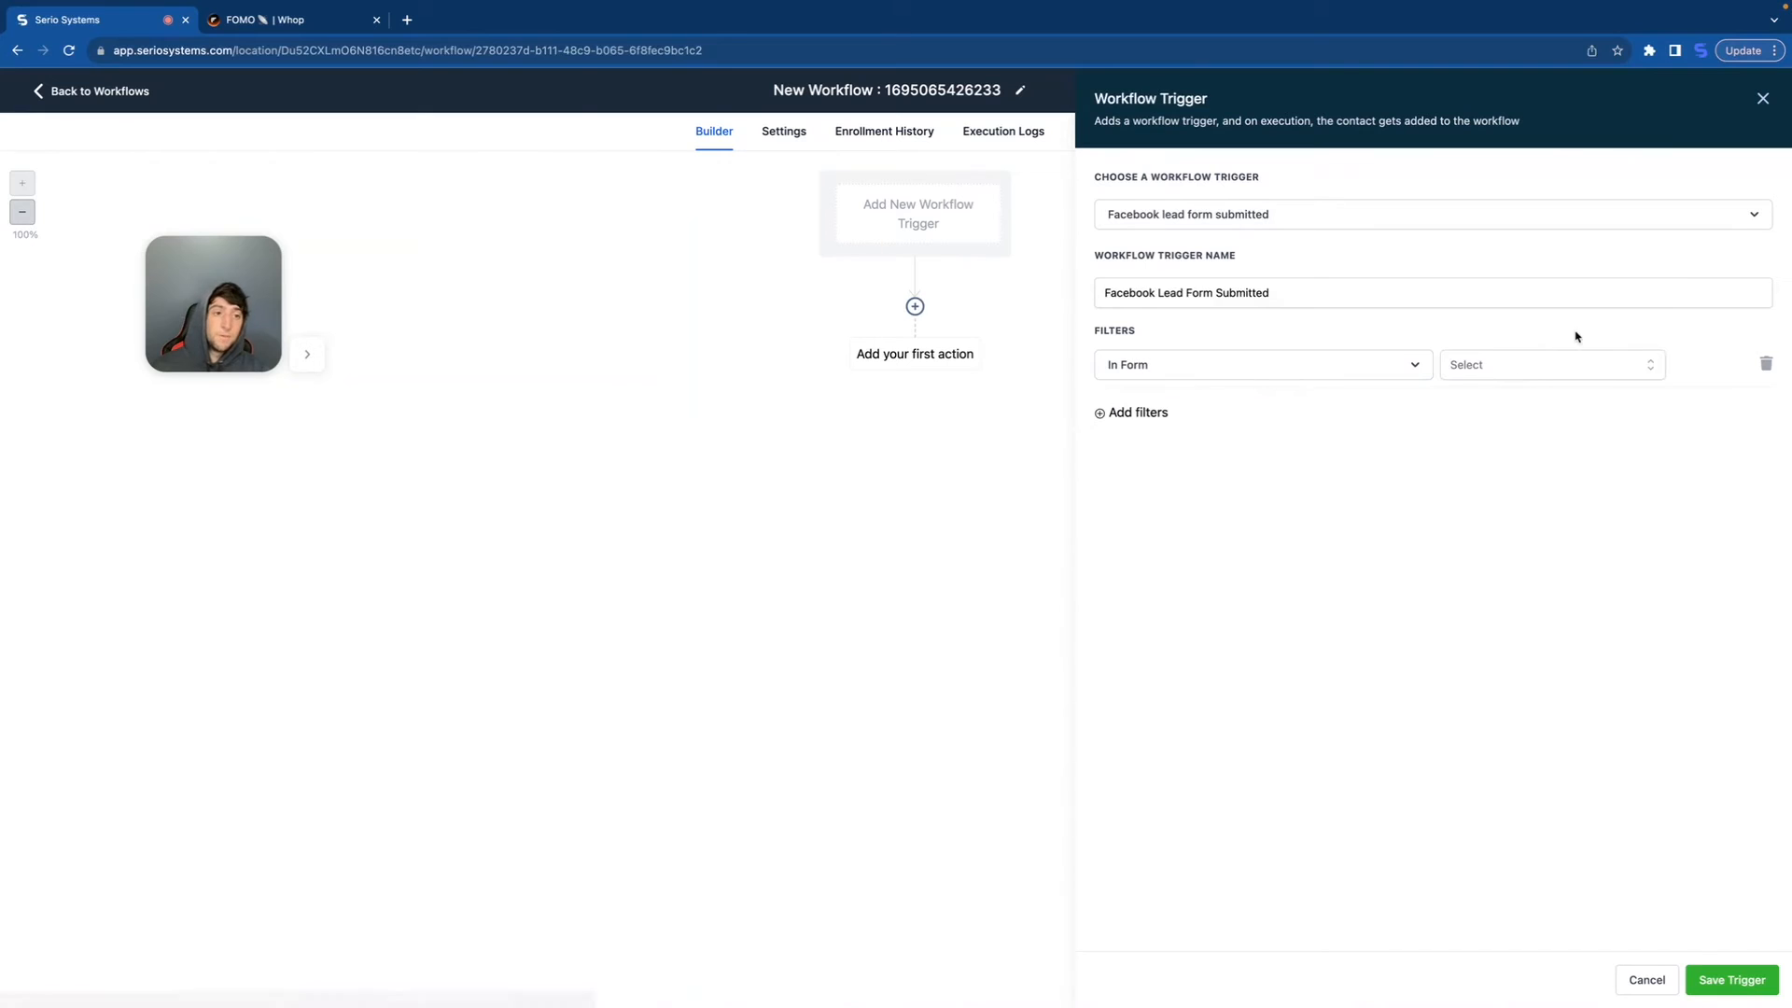
pyautogui.click(1514, 370)
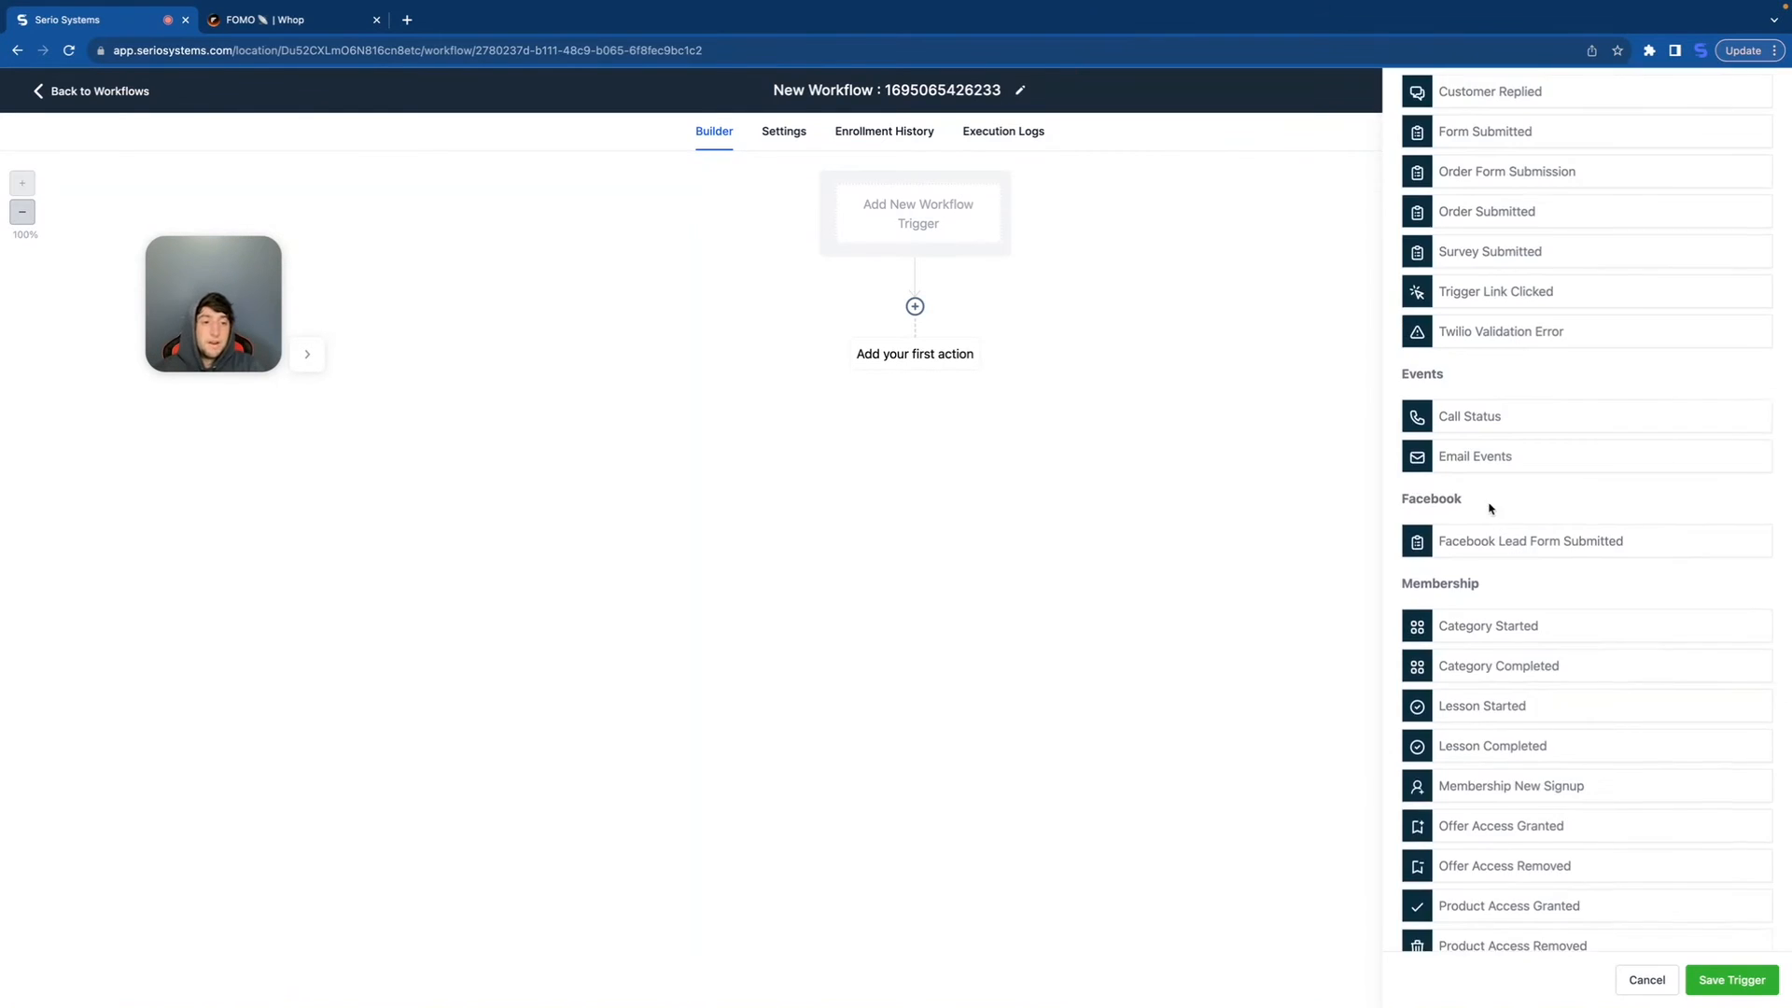
# Step: Look over the Membership triggers, choose Opportunity Status Changed, and add a filter with its field choices open
pyautogui.scroll(-3, 1490, 508)
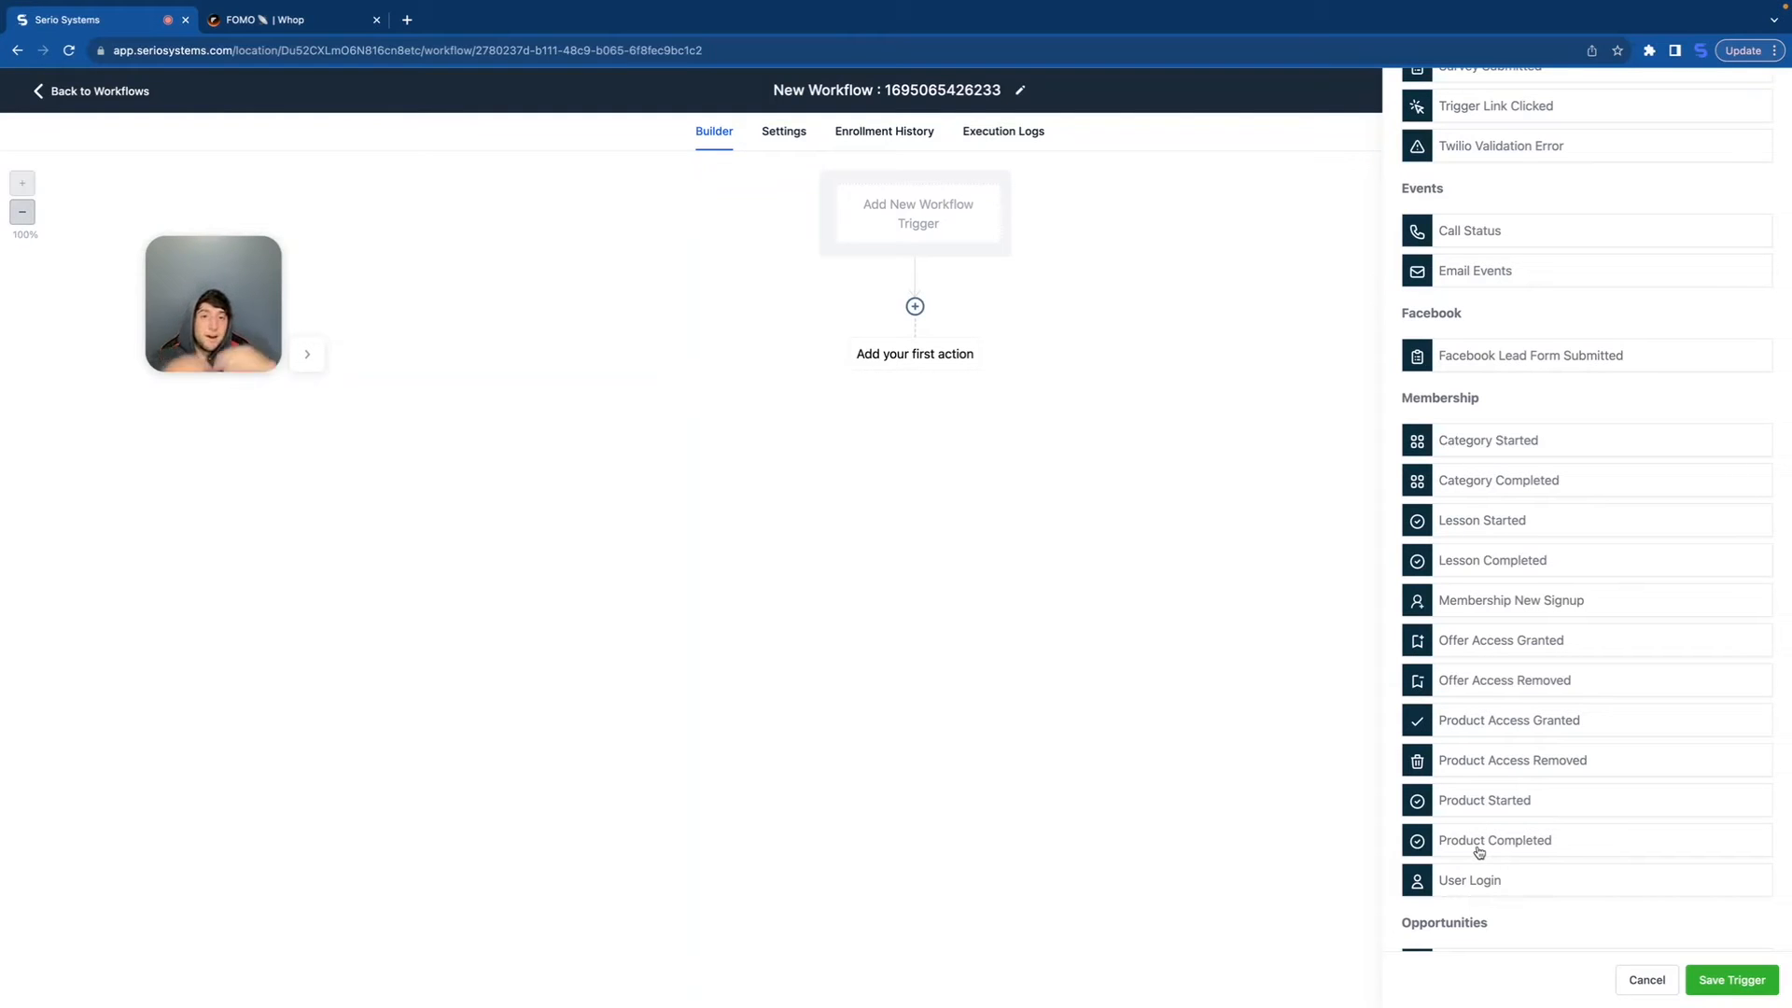
pyautogui.scroll(-1, 1480, 844)
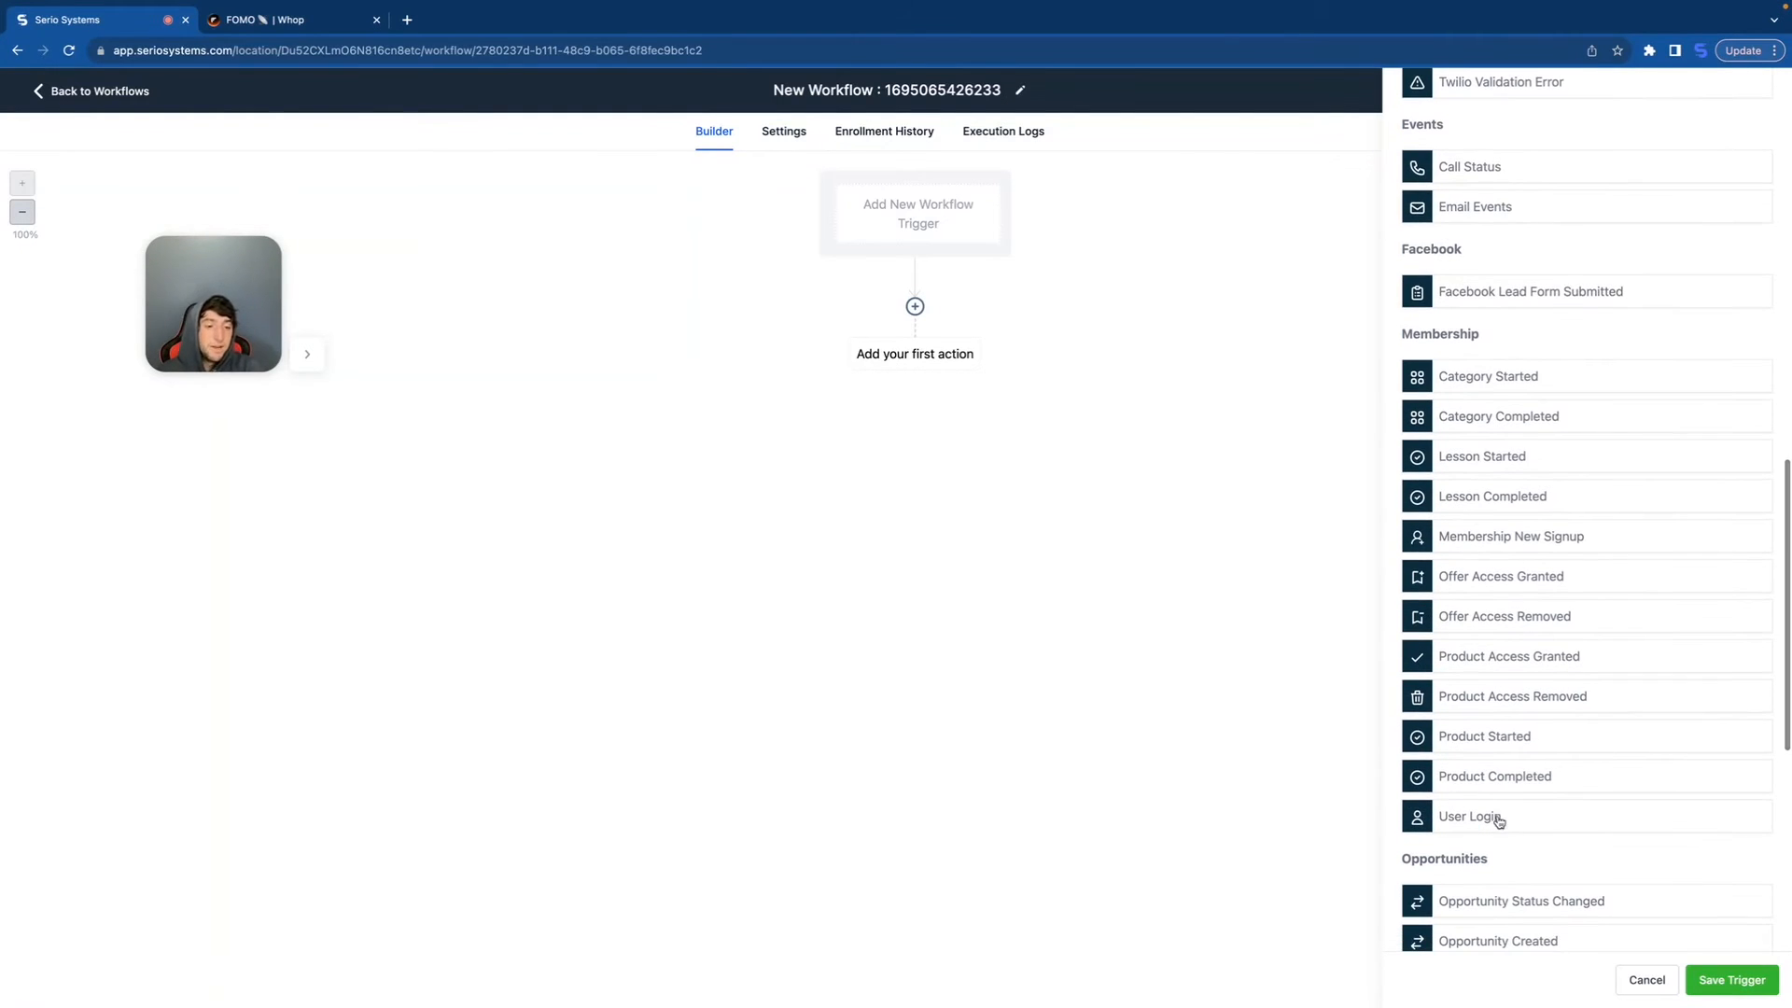
pyautogui.scroll(-1, 1505, 819)
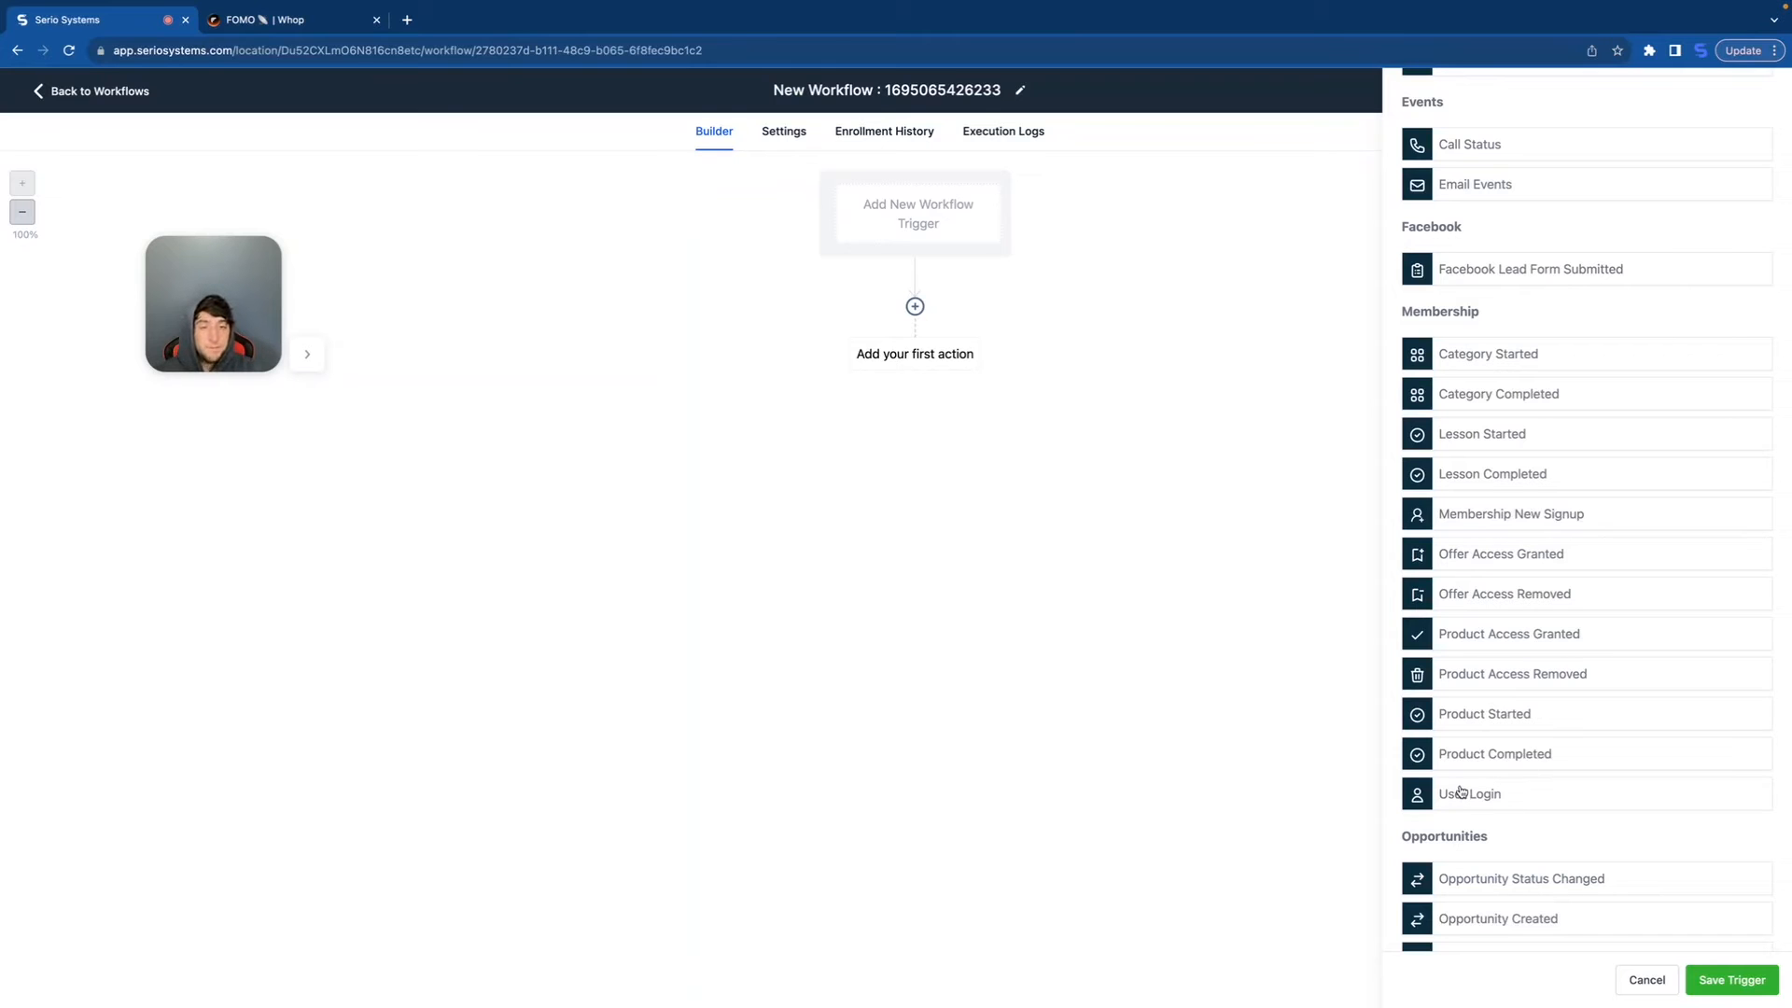
pyautogui.scroll(-2, 1475, 826)
pyautogui.scroll(-2, 1474, 826)
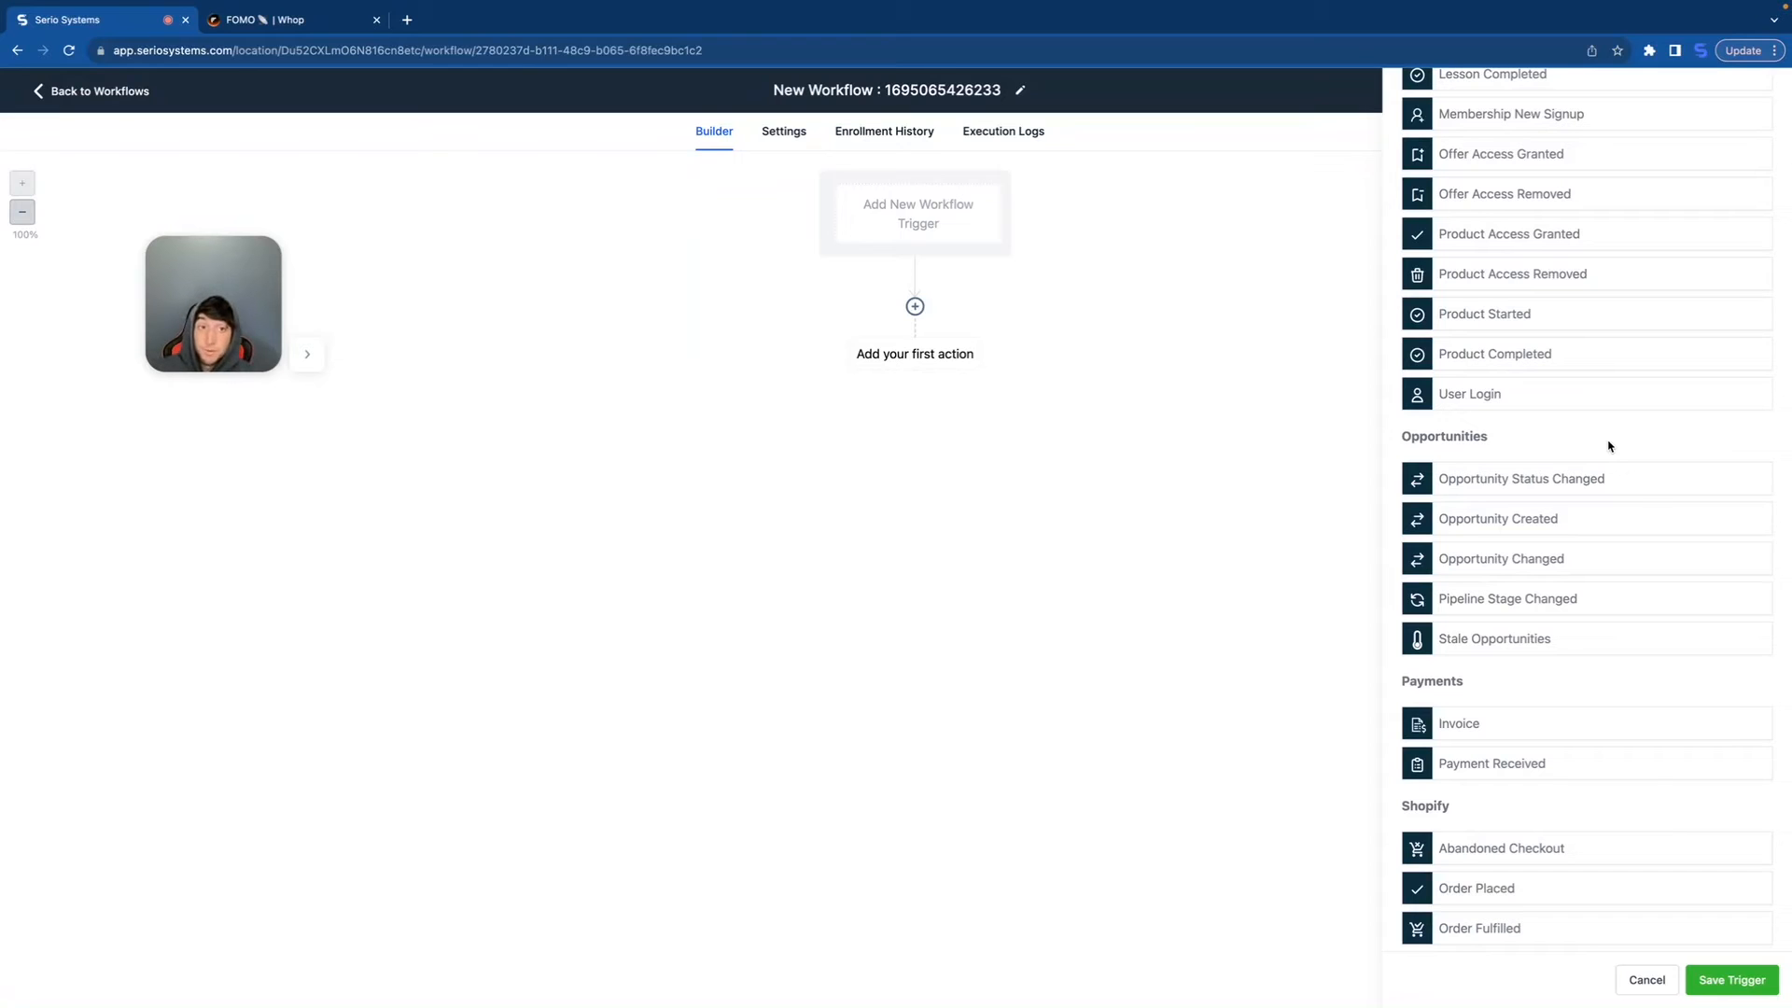
pyautogui.click(1523, 479)
pyautogui.click(1151, 348)
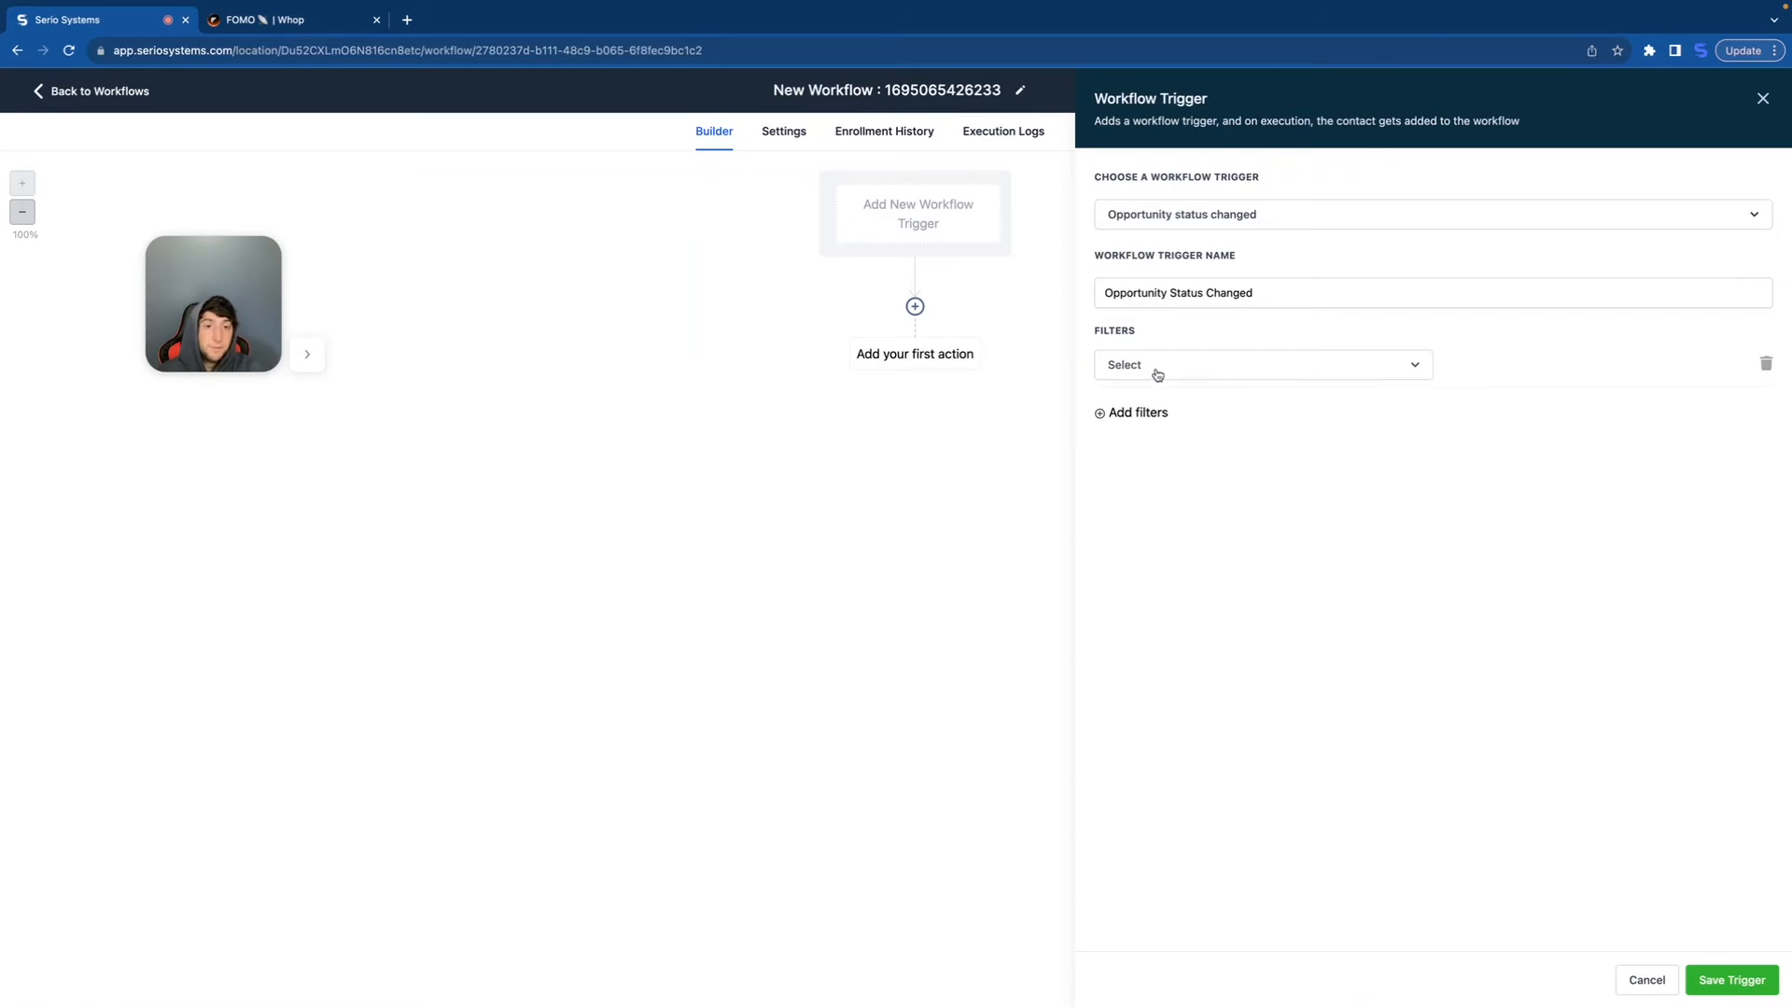
pyautogui.click(1199, 377)
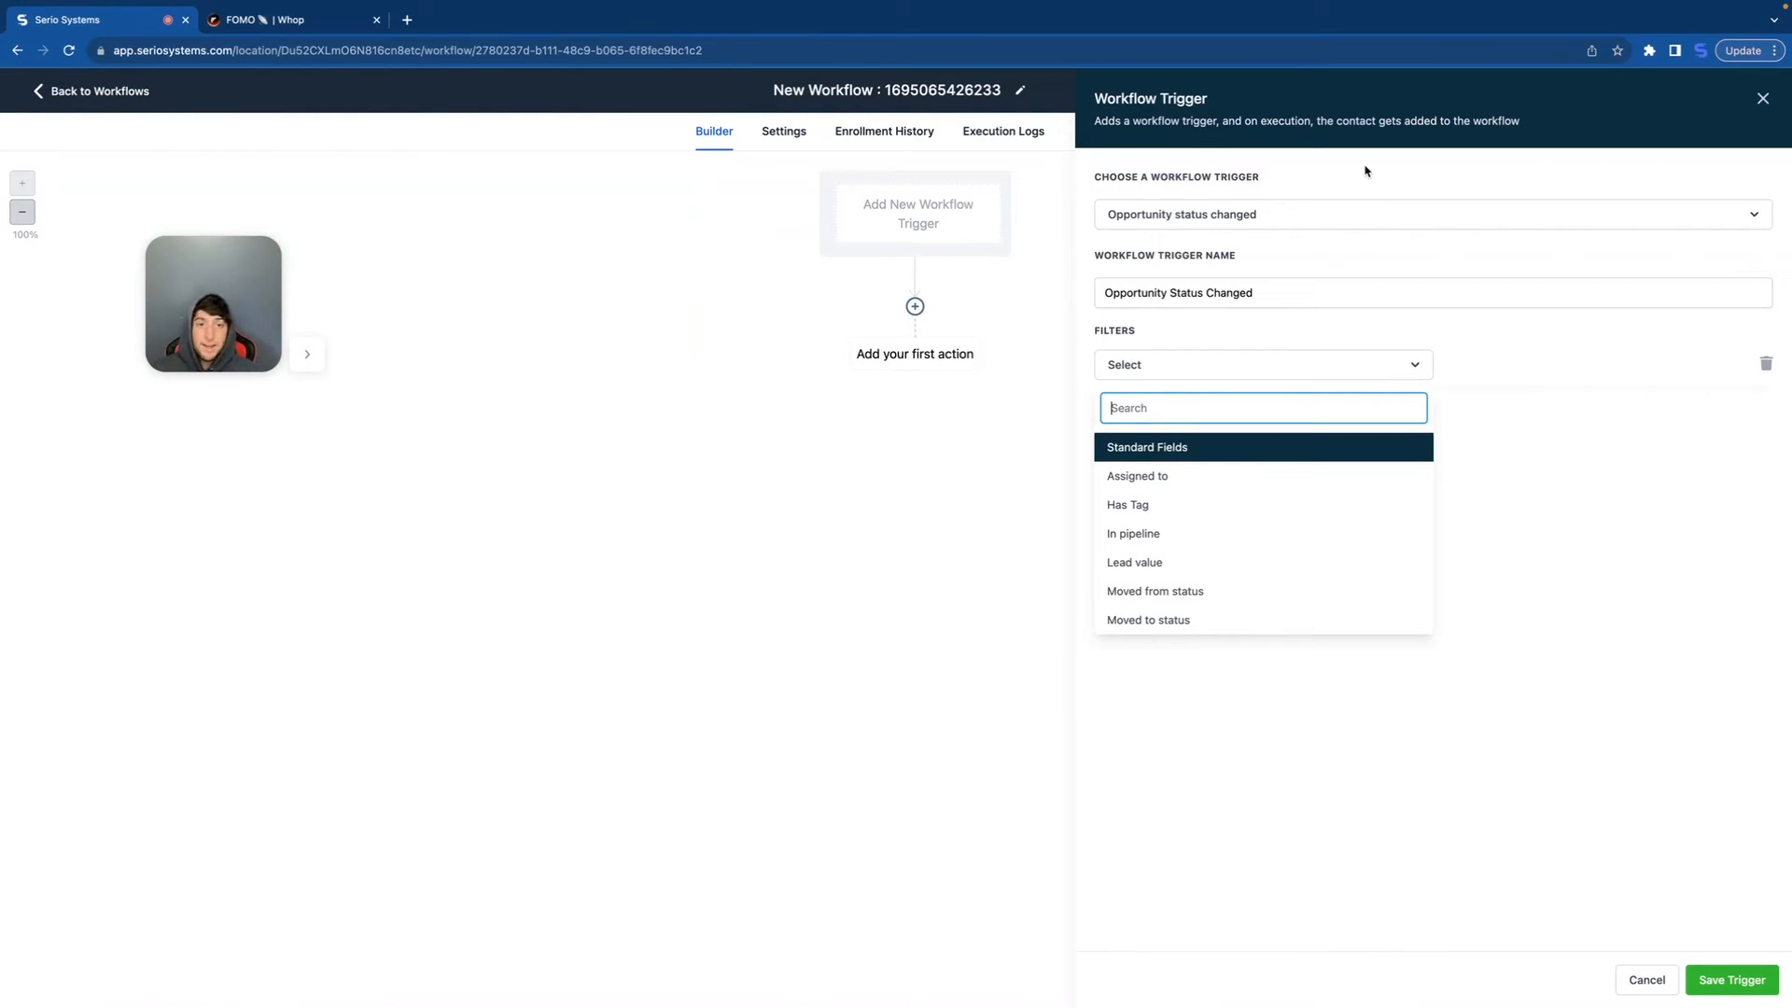
# Step: Set the Opportunity Status Changed filter to "Moved to status" with the value "won"
pyautogui.click(1164, 620)
pyautogui.click(1160, 620)
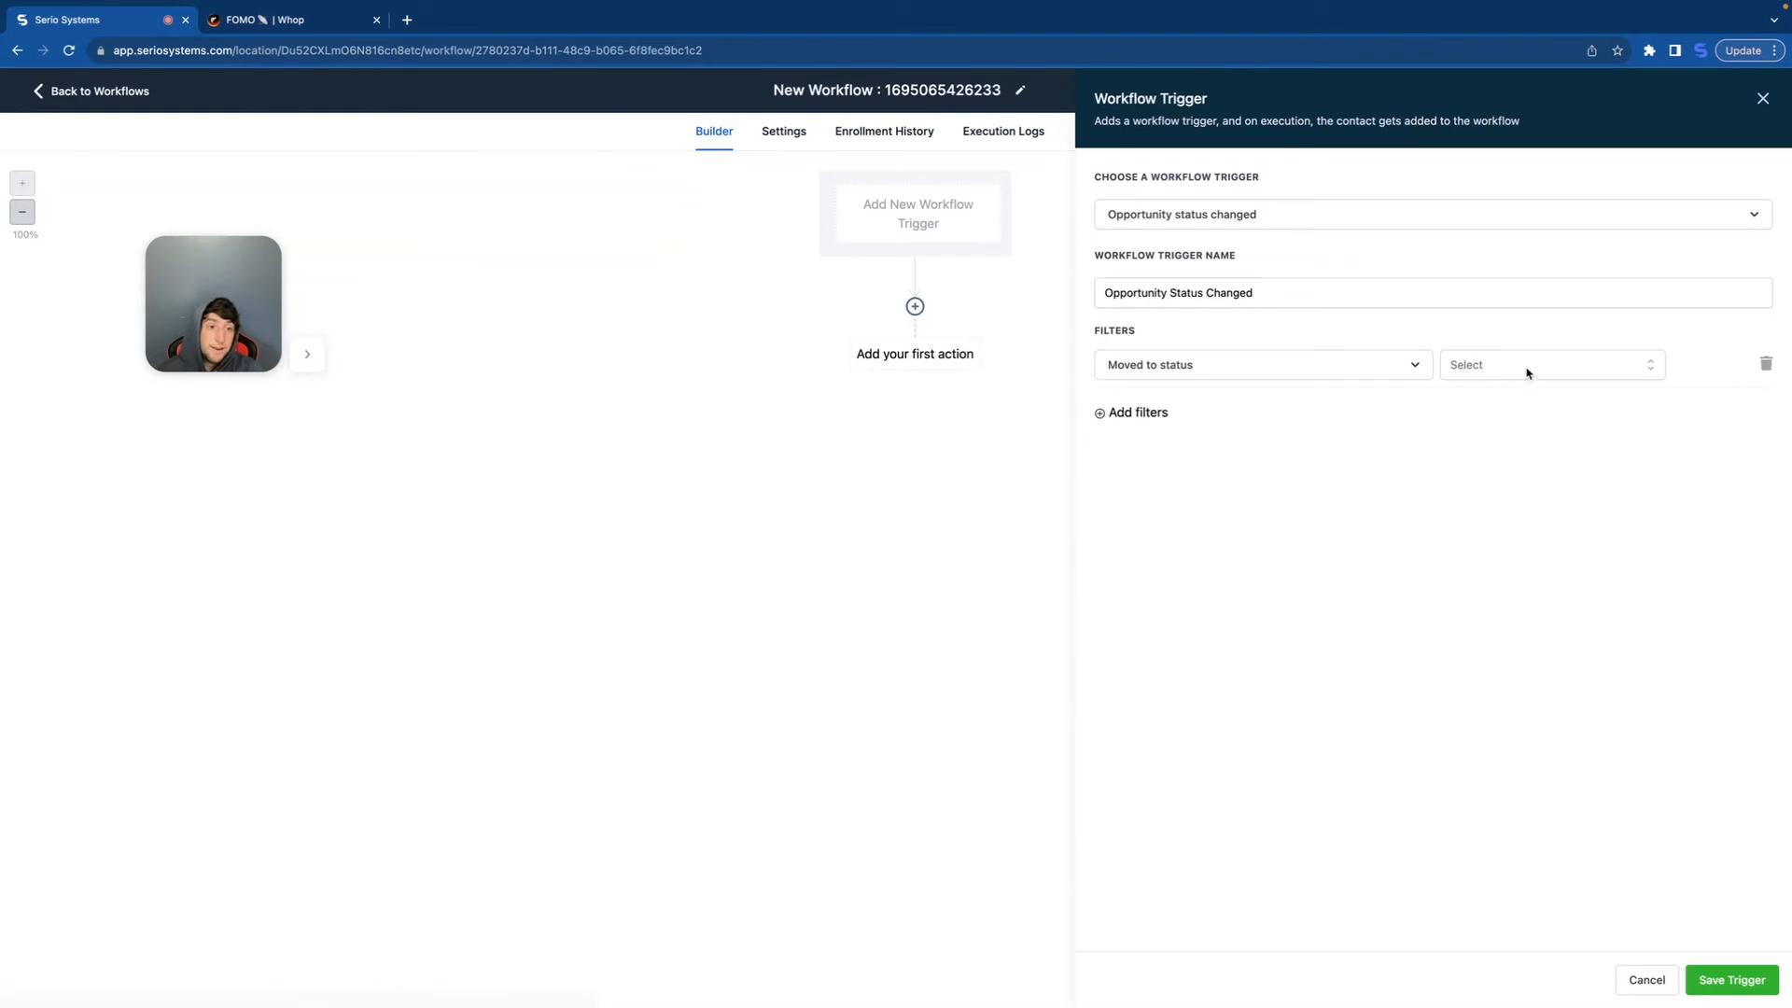
pyautogui.click(1475, 371)
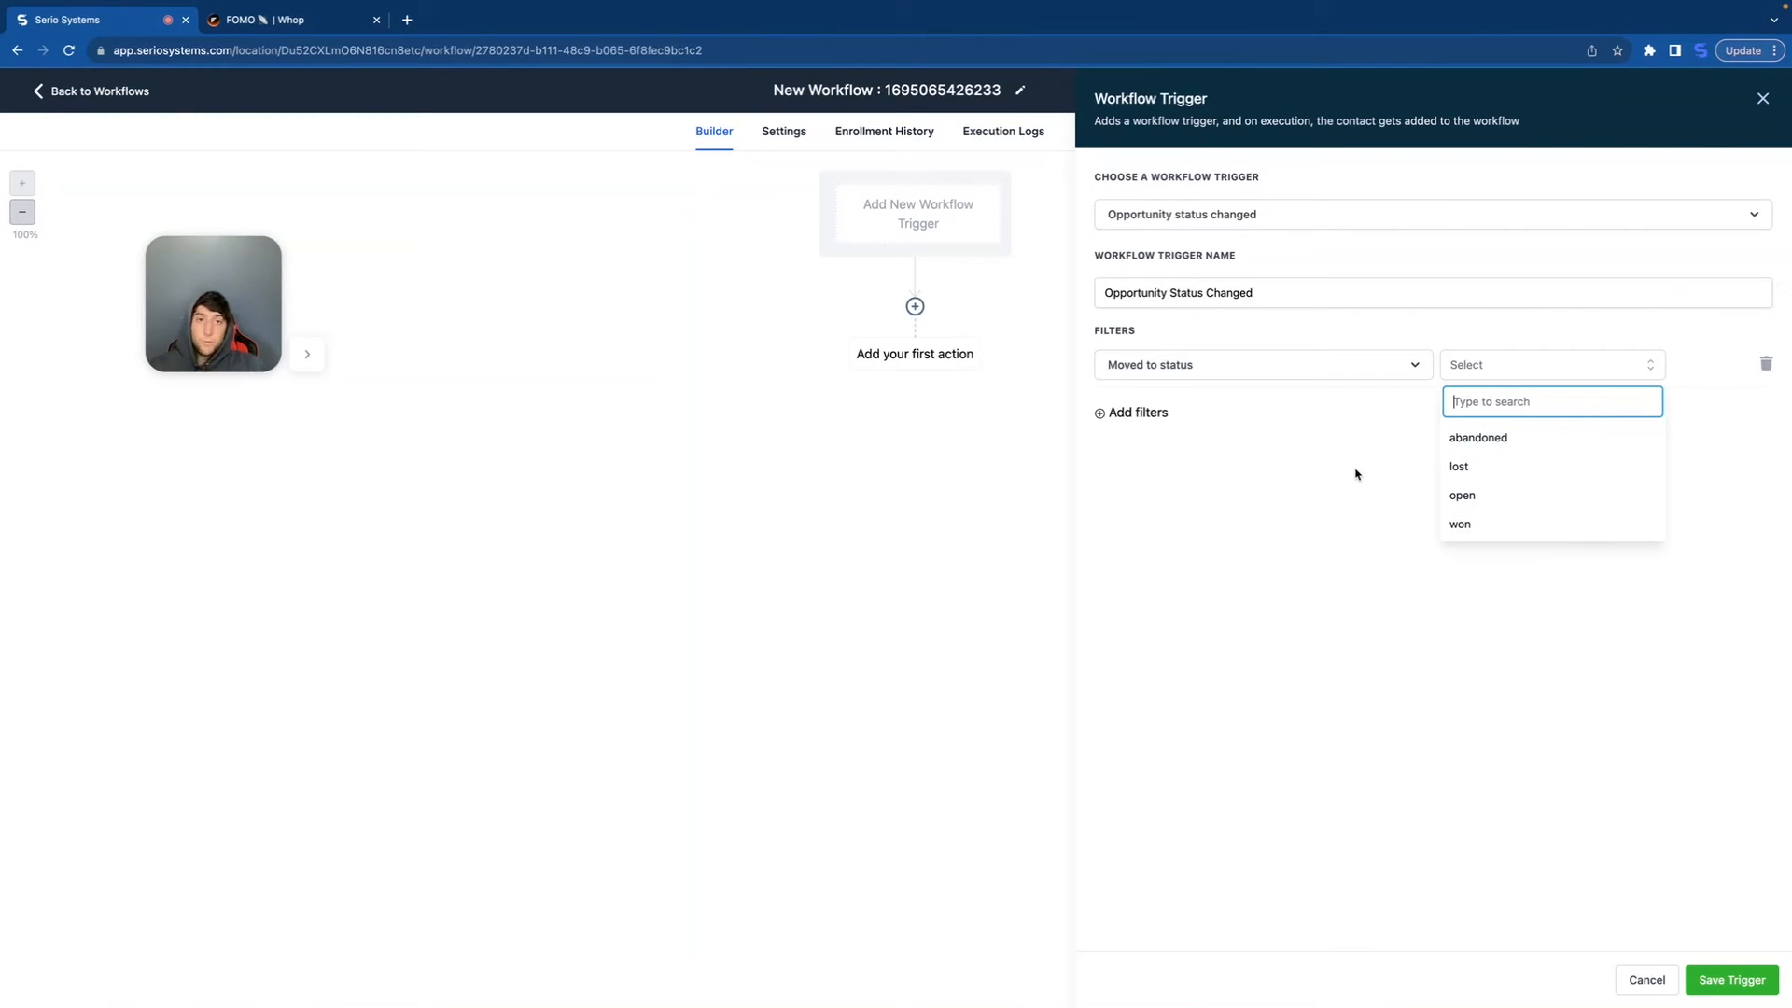
pyautogui.click(1479, 526)
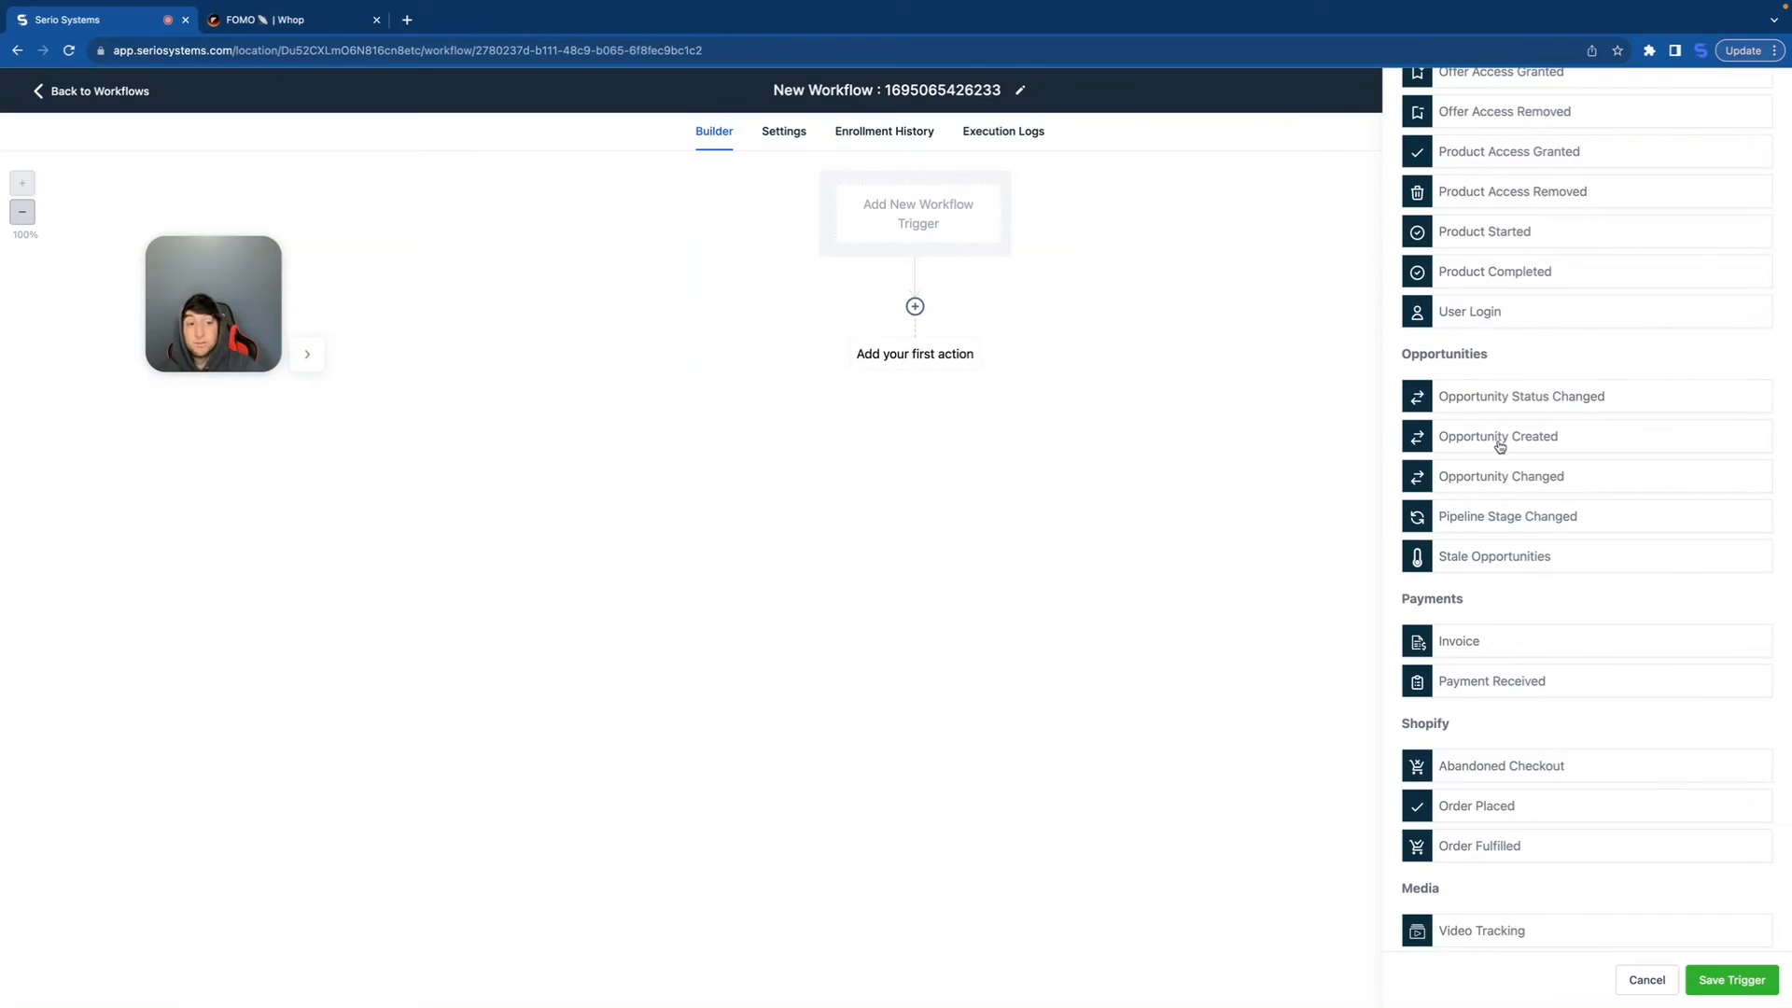
# Step: Try the Opportunity Created trigger with a filter row, and switch to Opportunity Changed with a Status filter
pyautogui.click(1499, 439)
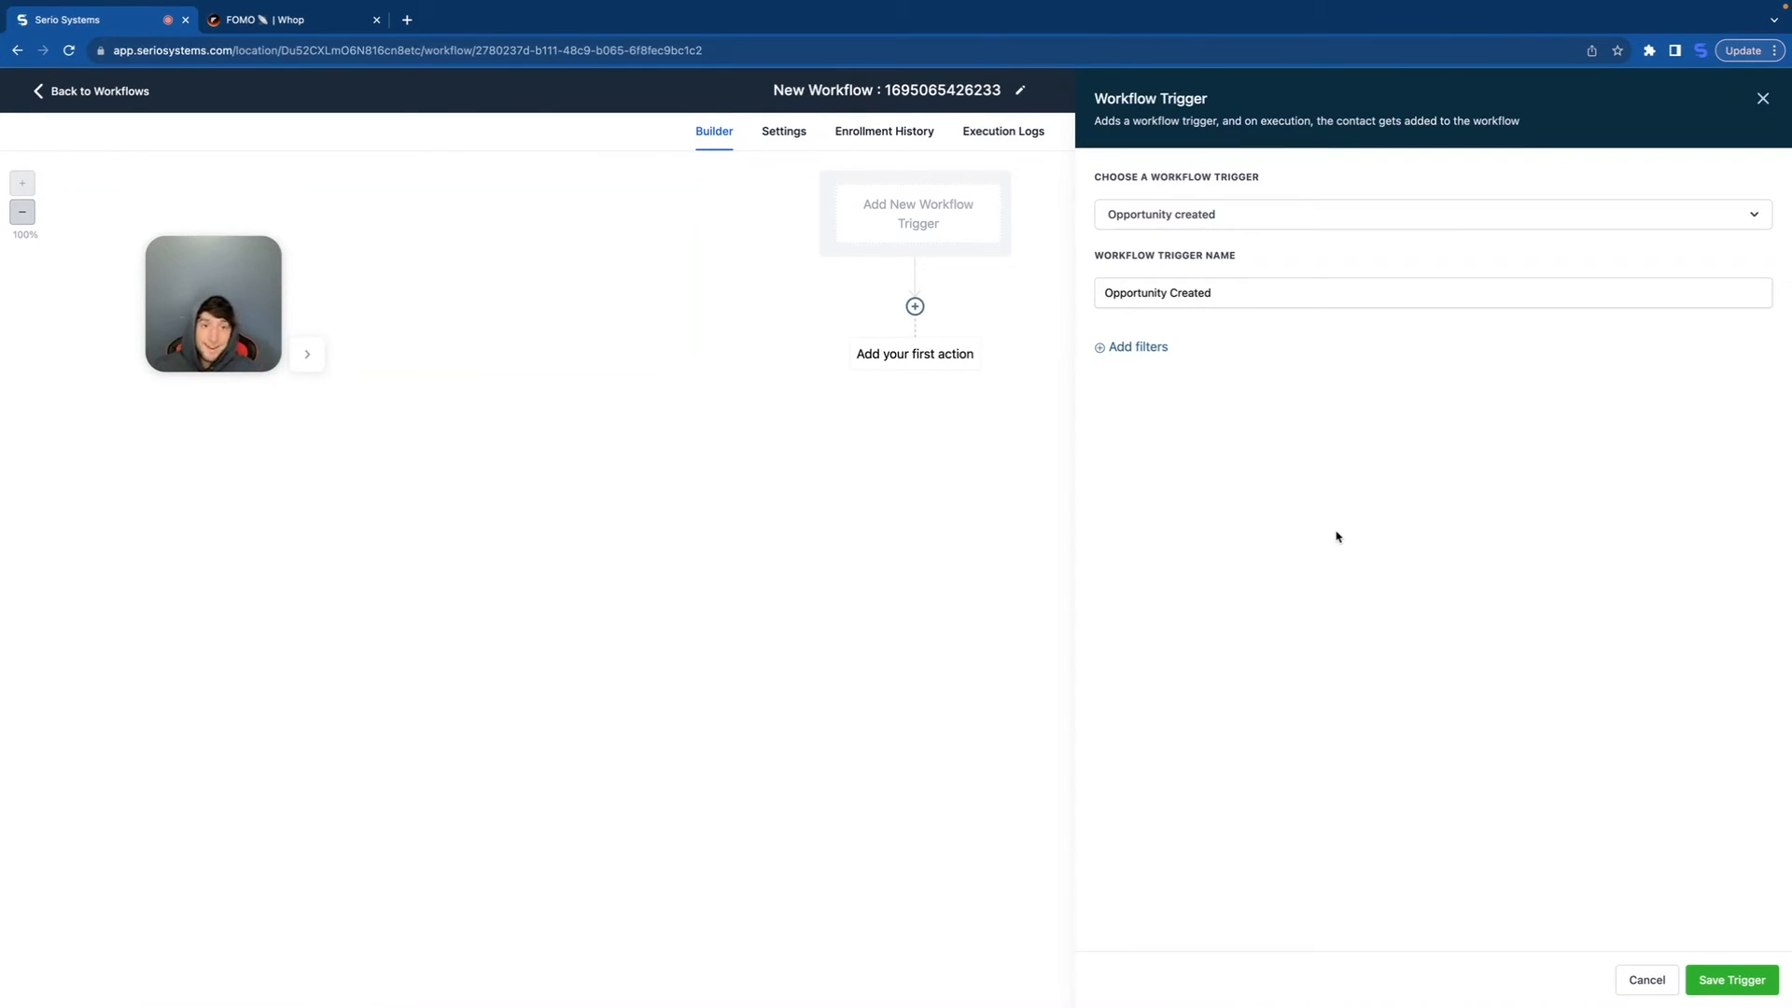
pyautogui.click(1143, 347)
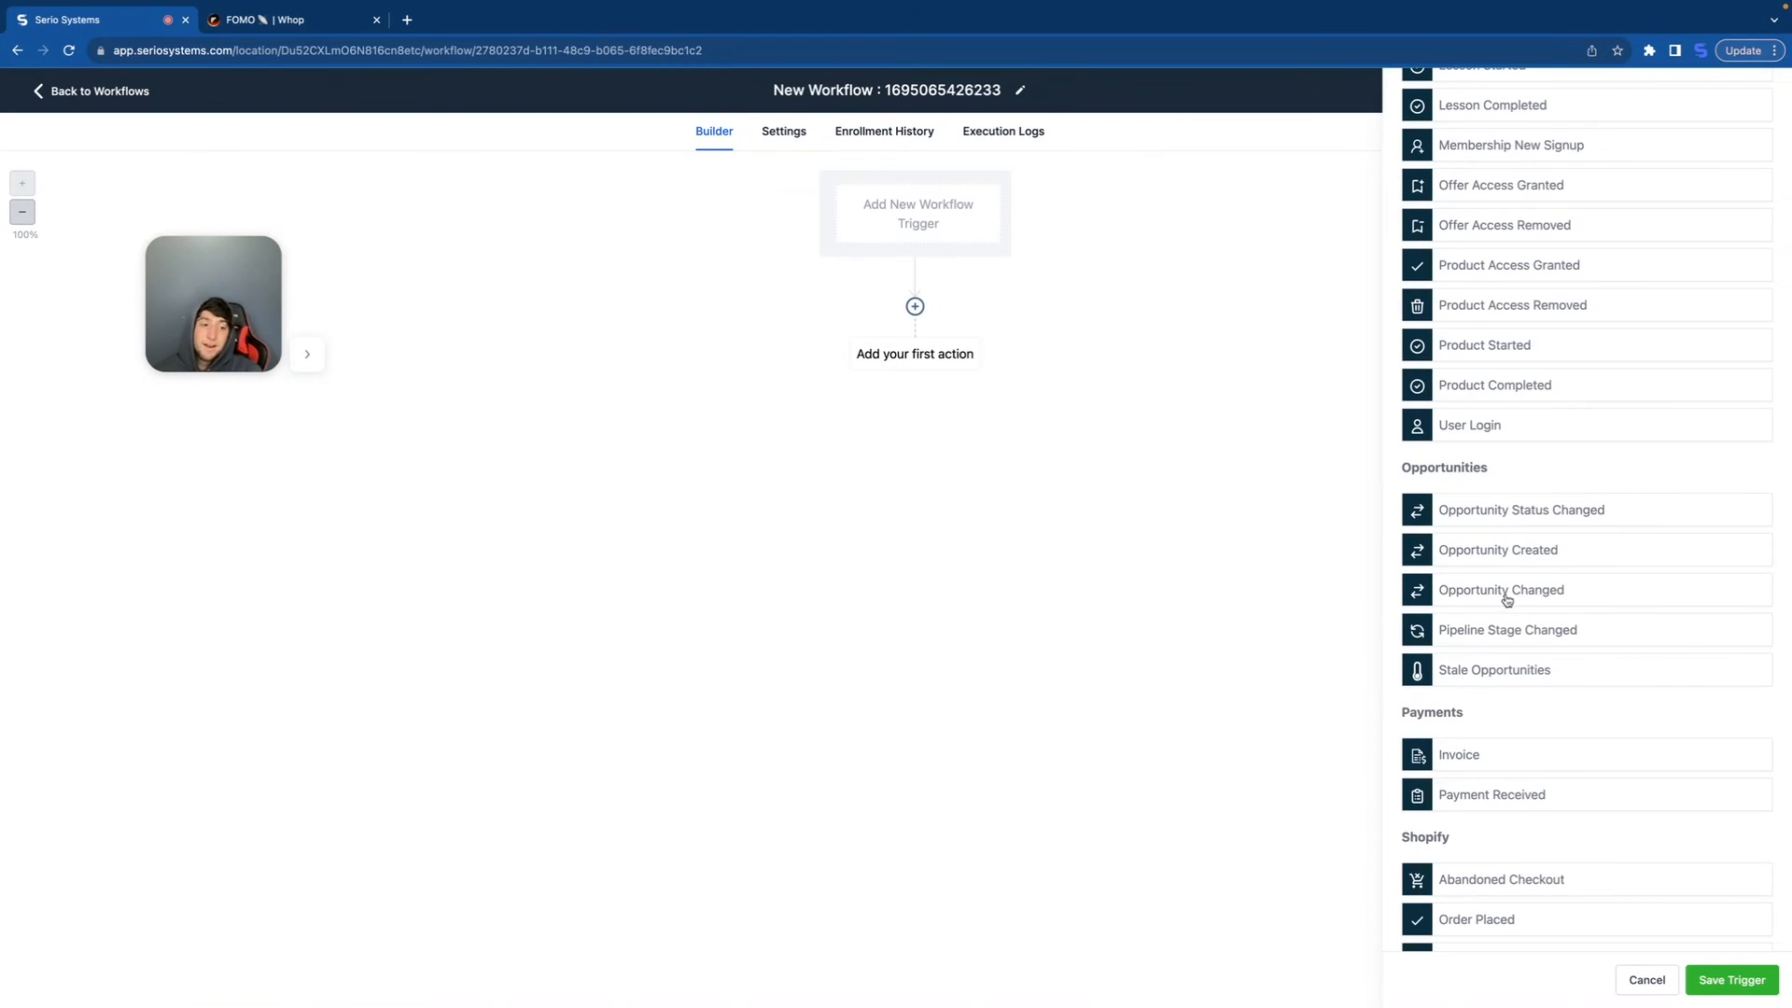
pyautogui.click(1511, 596)
pyautogui.click(1138, 346)
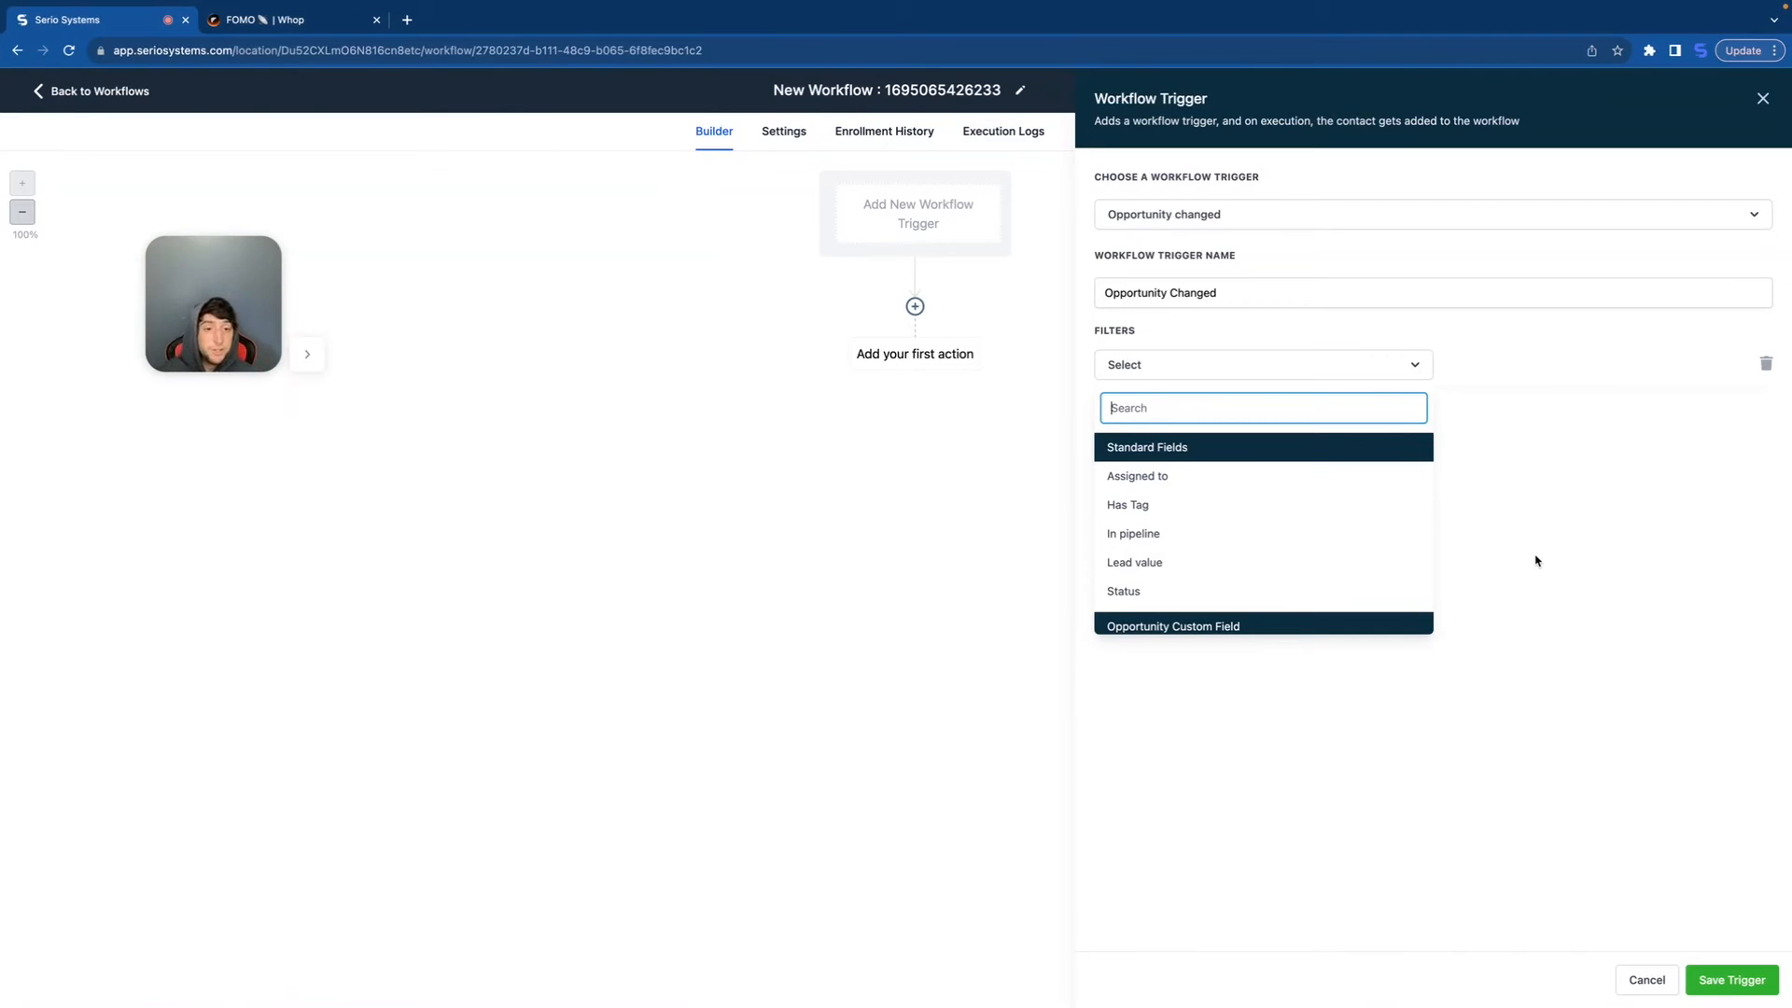
pyautogui.click(1255, 588)
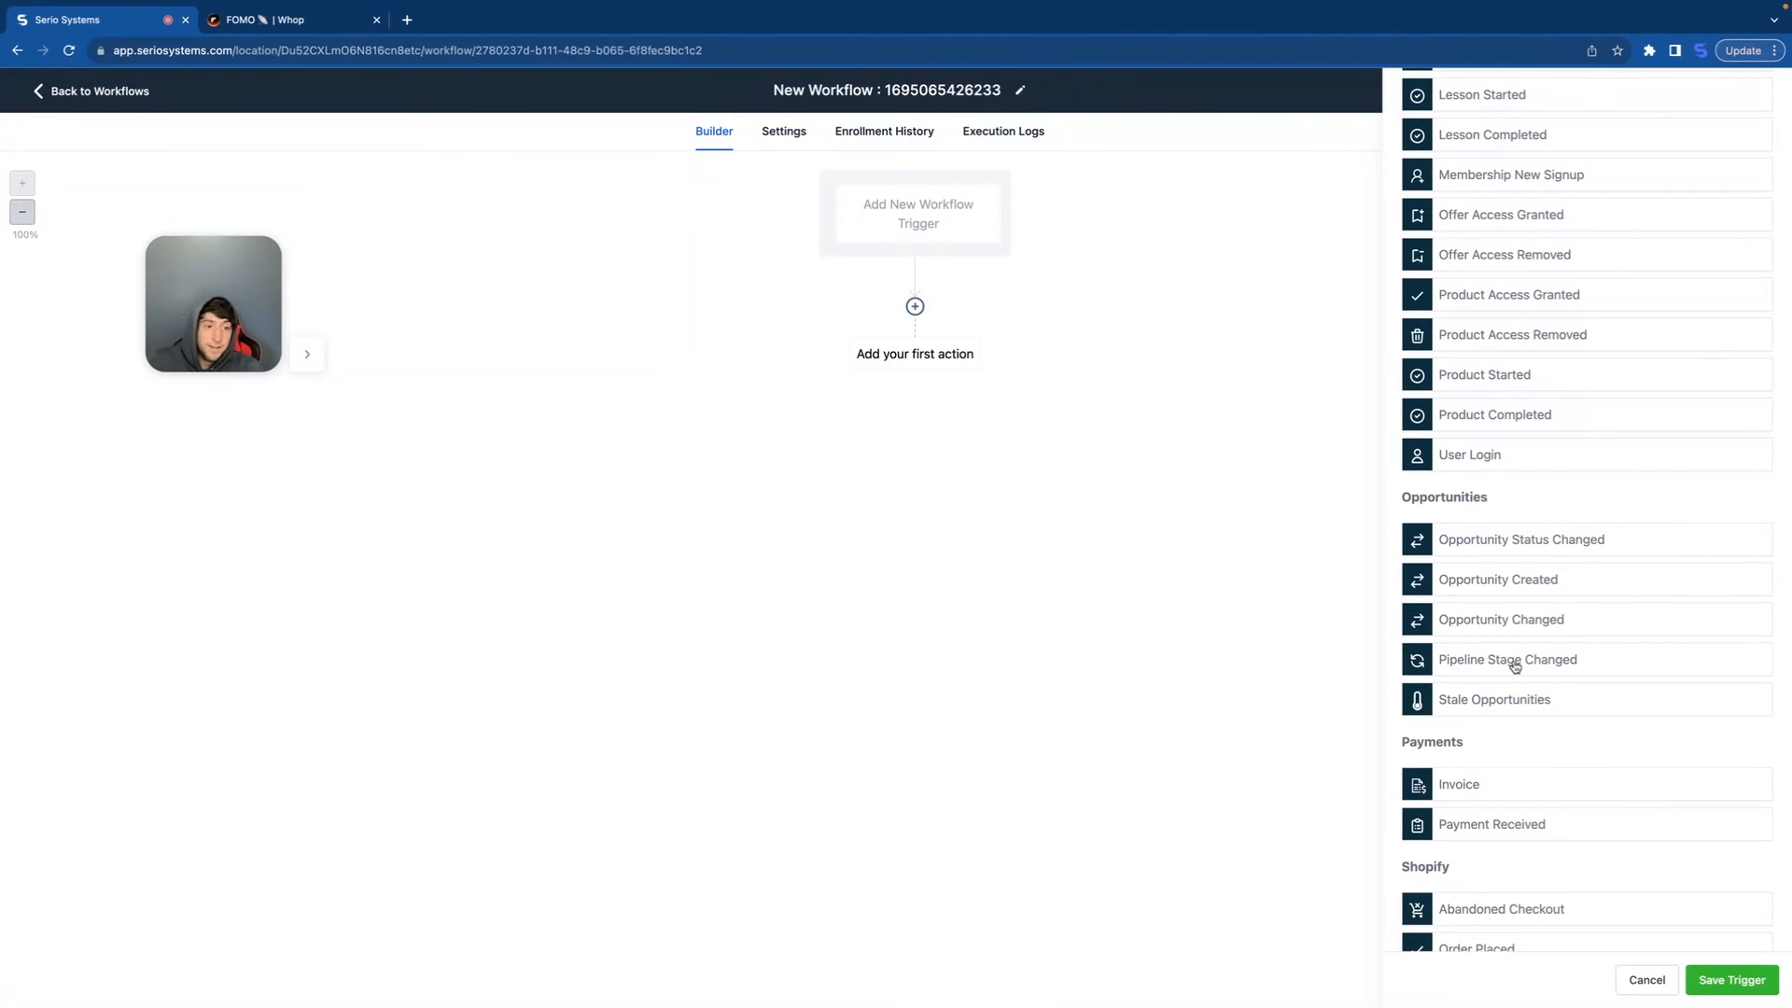
# Step: Choose the Pipeline Stage Changed trigger, add an "In pipeline" filter and open its value choices
pyautogui.click(1514, 665)
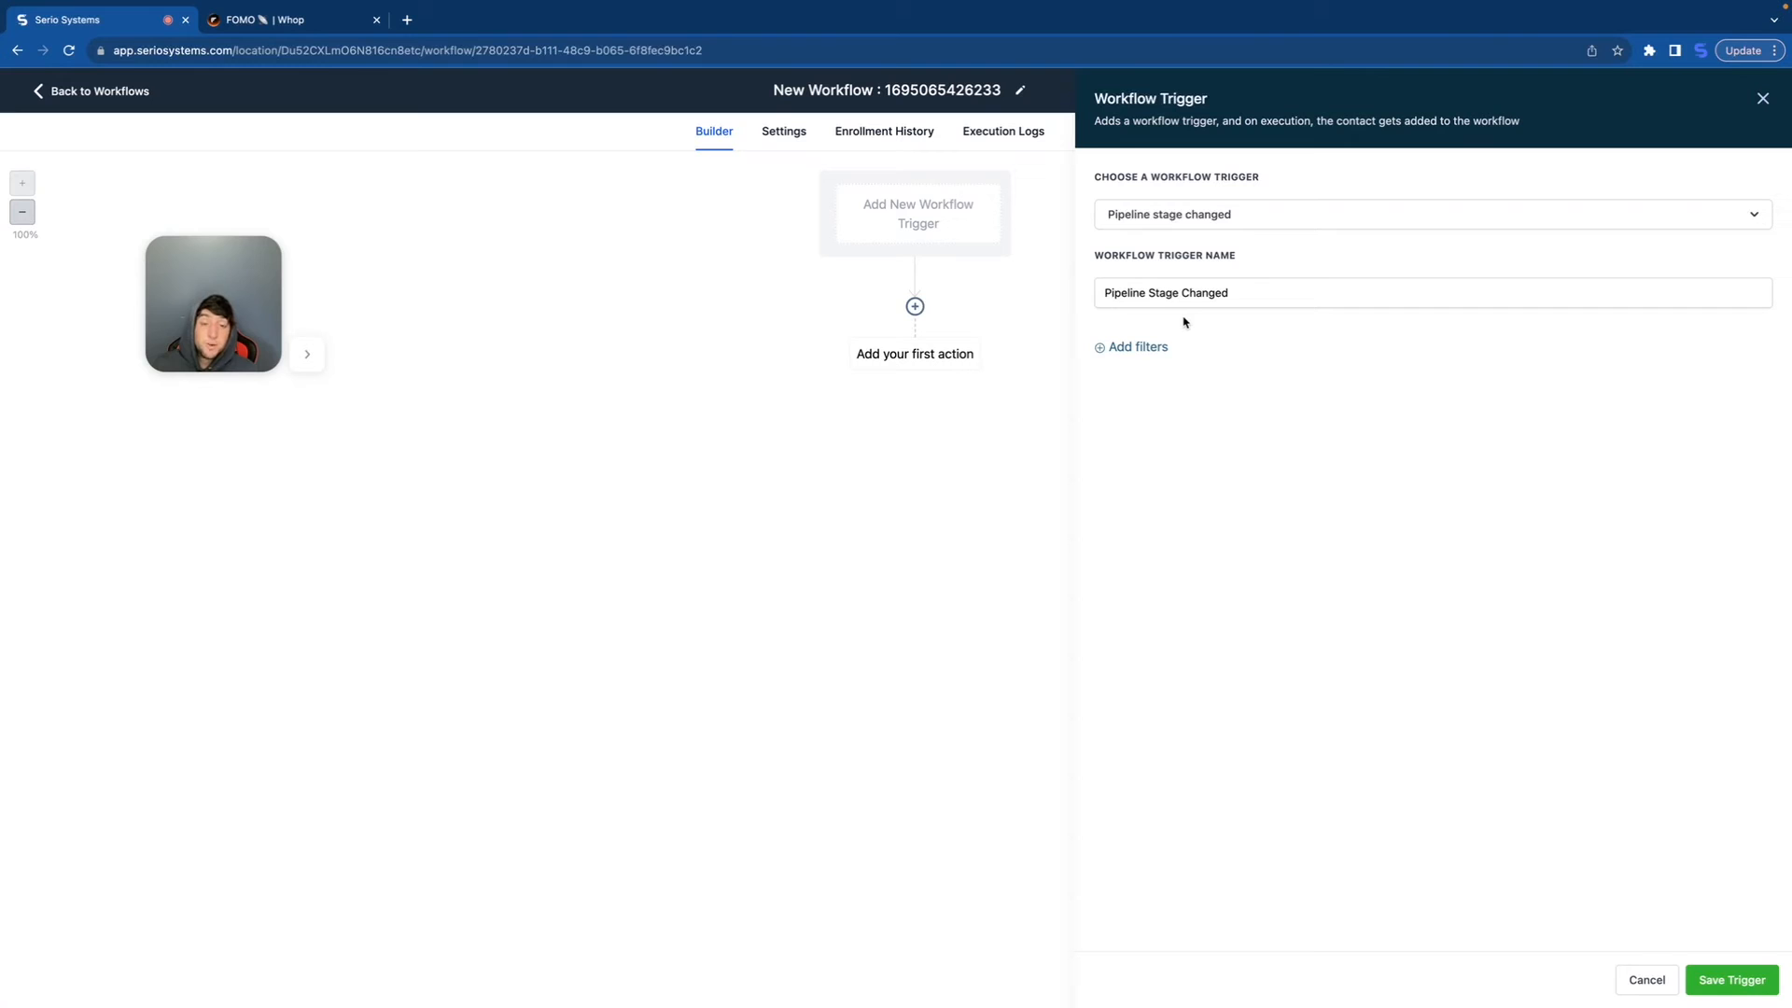
pyautogui.click(1122, 347)
pyautogui.click(1136, 368)
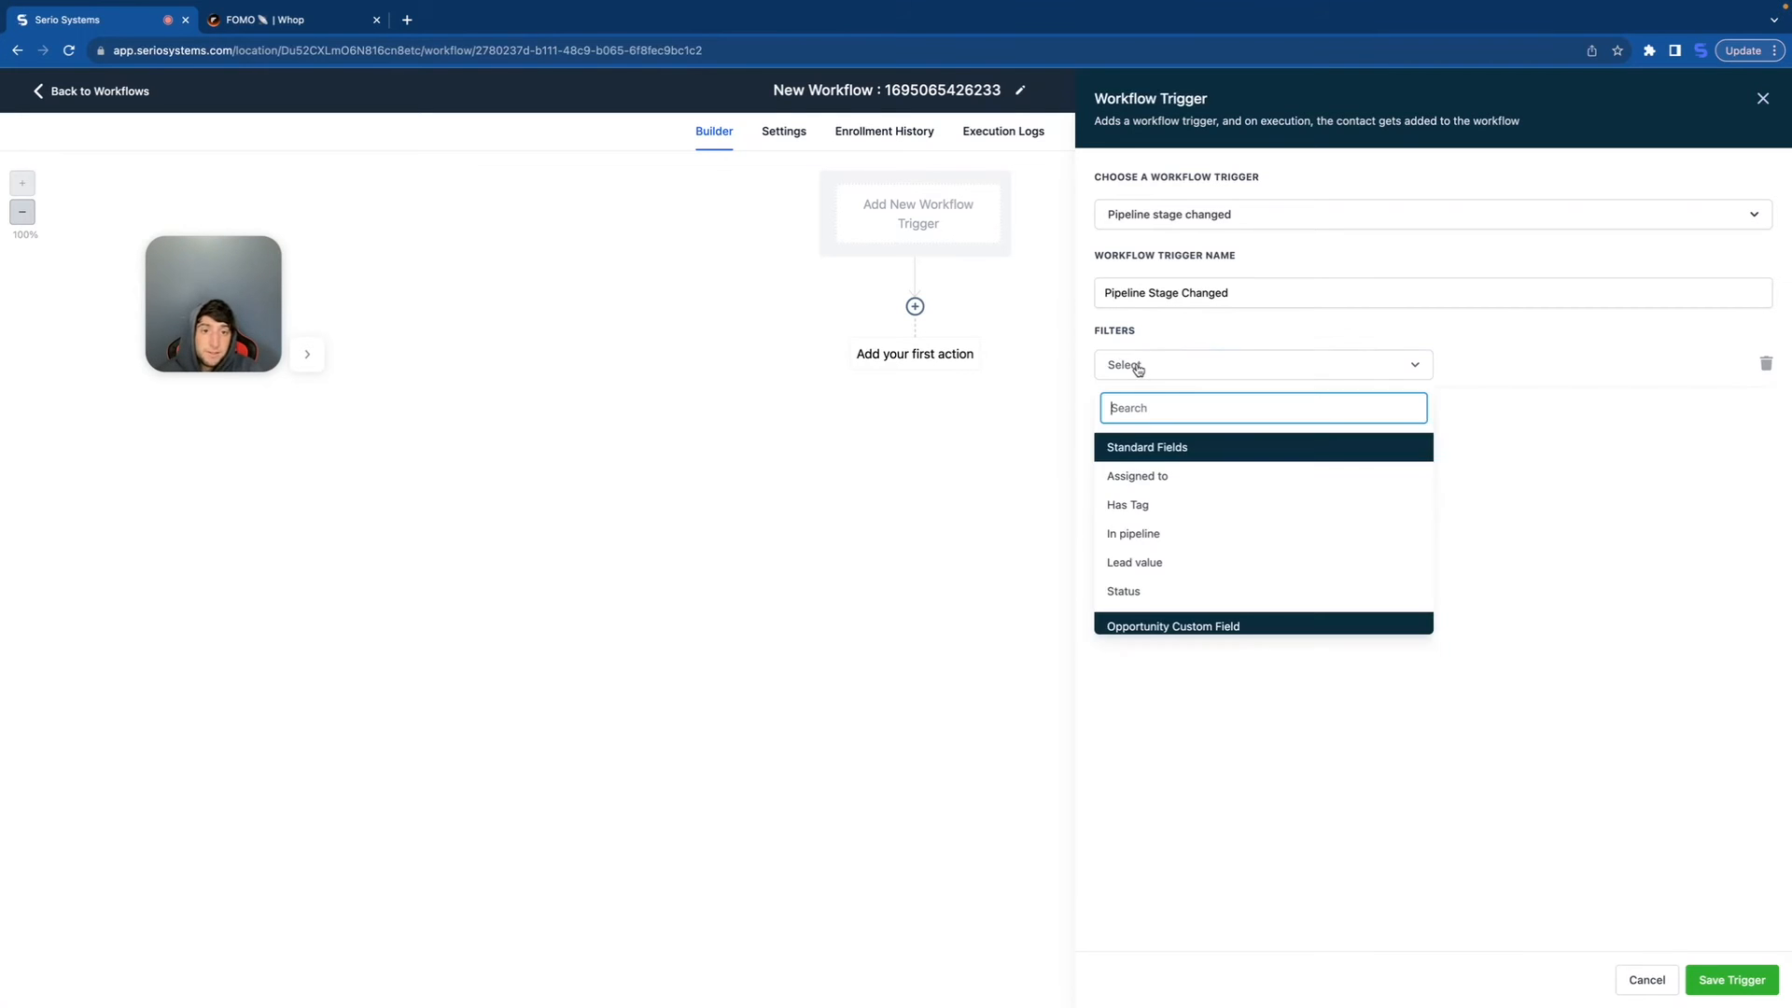
pyautogui.click(1138, 537)
pyautogui.click(1508, 373)
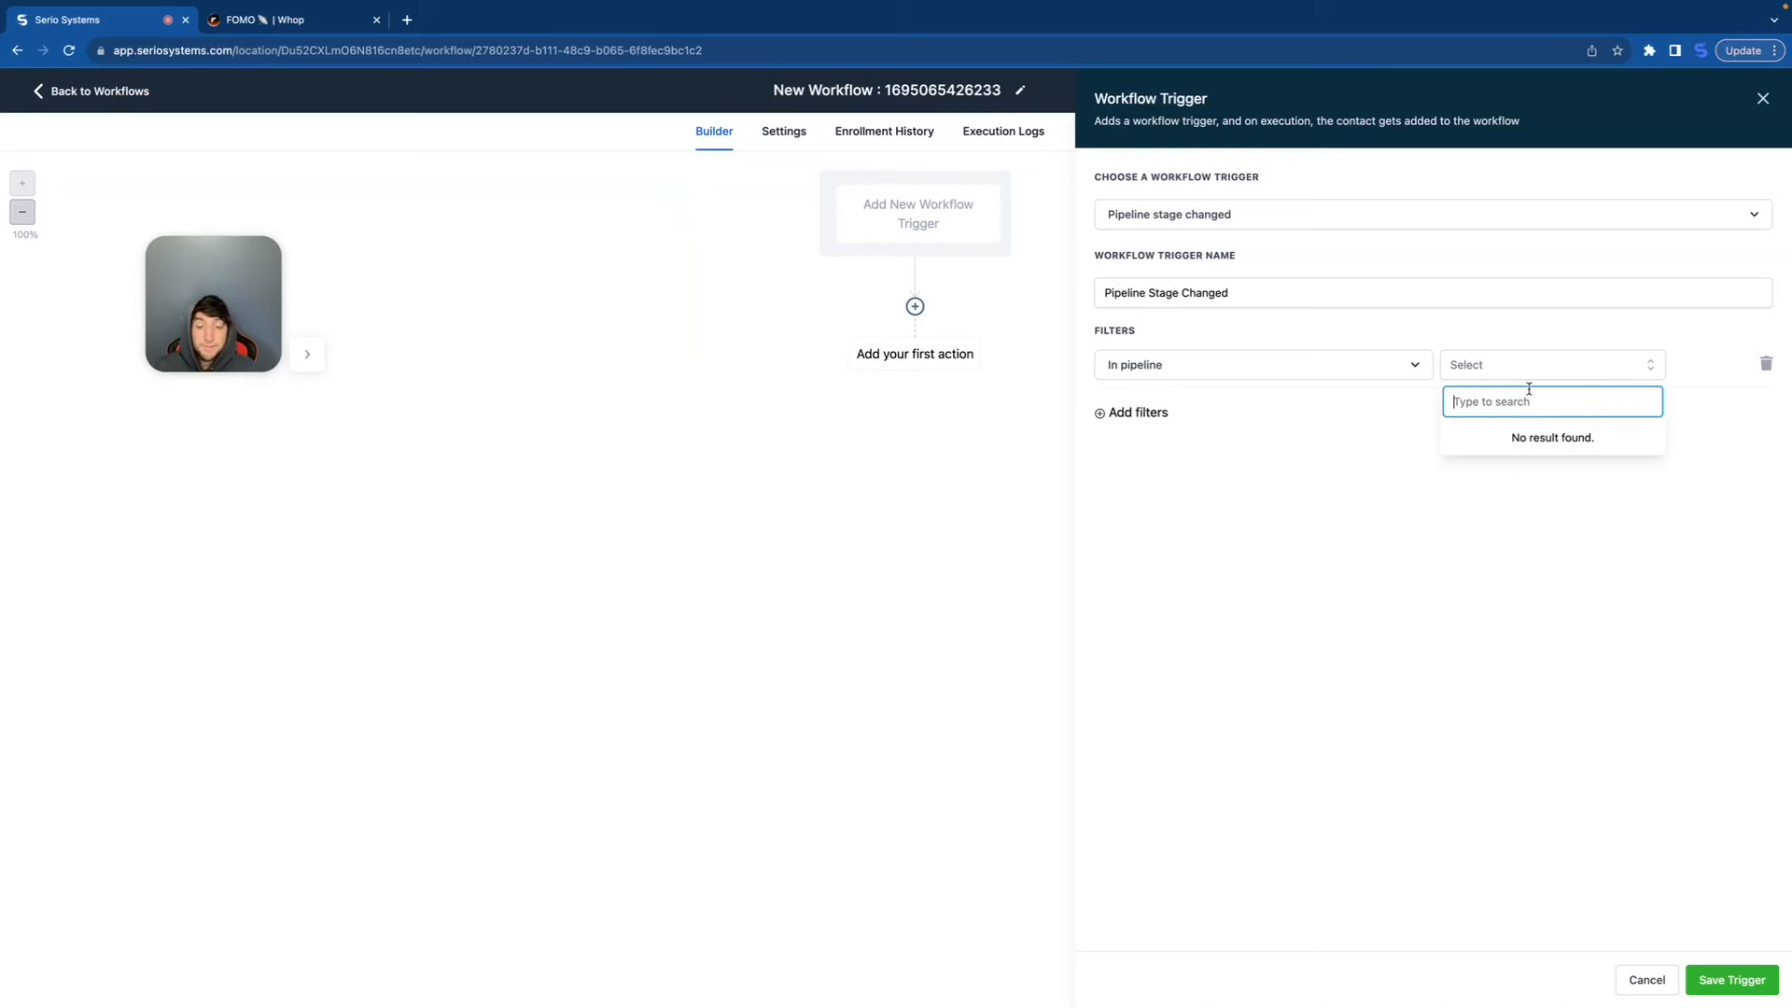
# Step: Switch to the Stale Opportunities trigger, view the fields available for a new filter, and close the trigger setup
pyautogui.click(1511, 214)
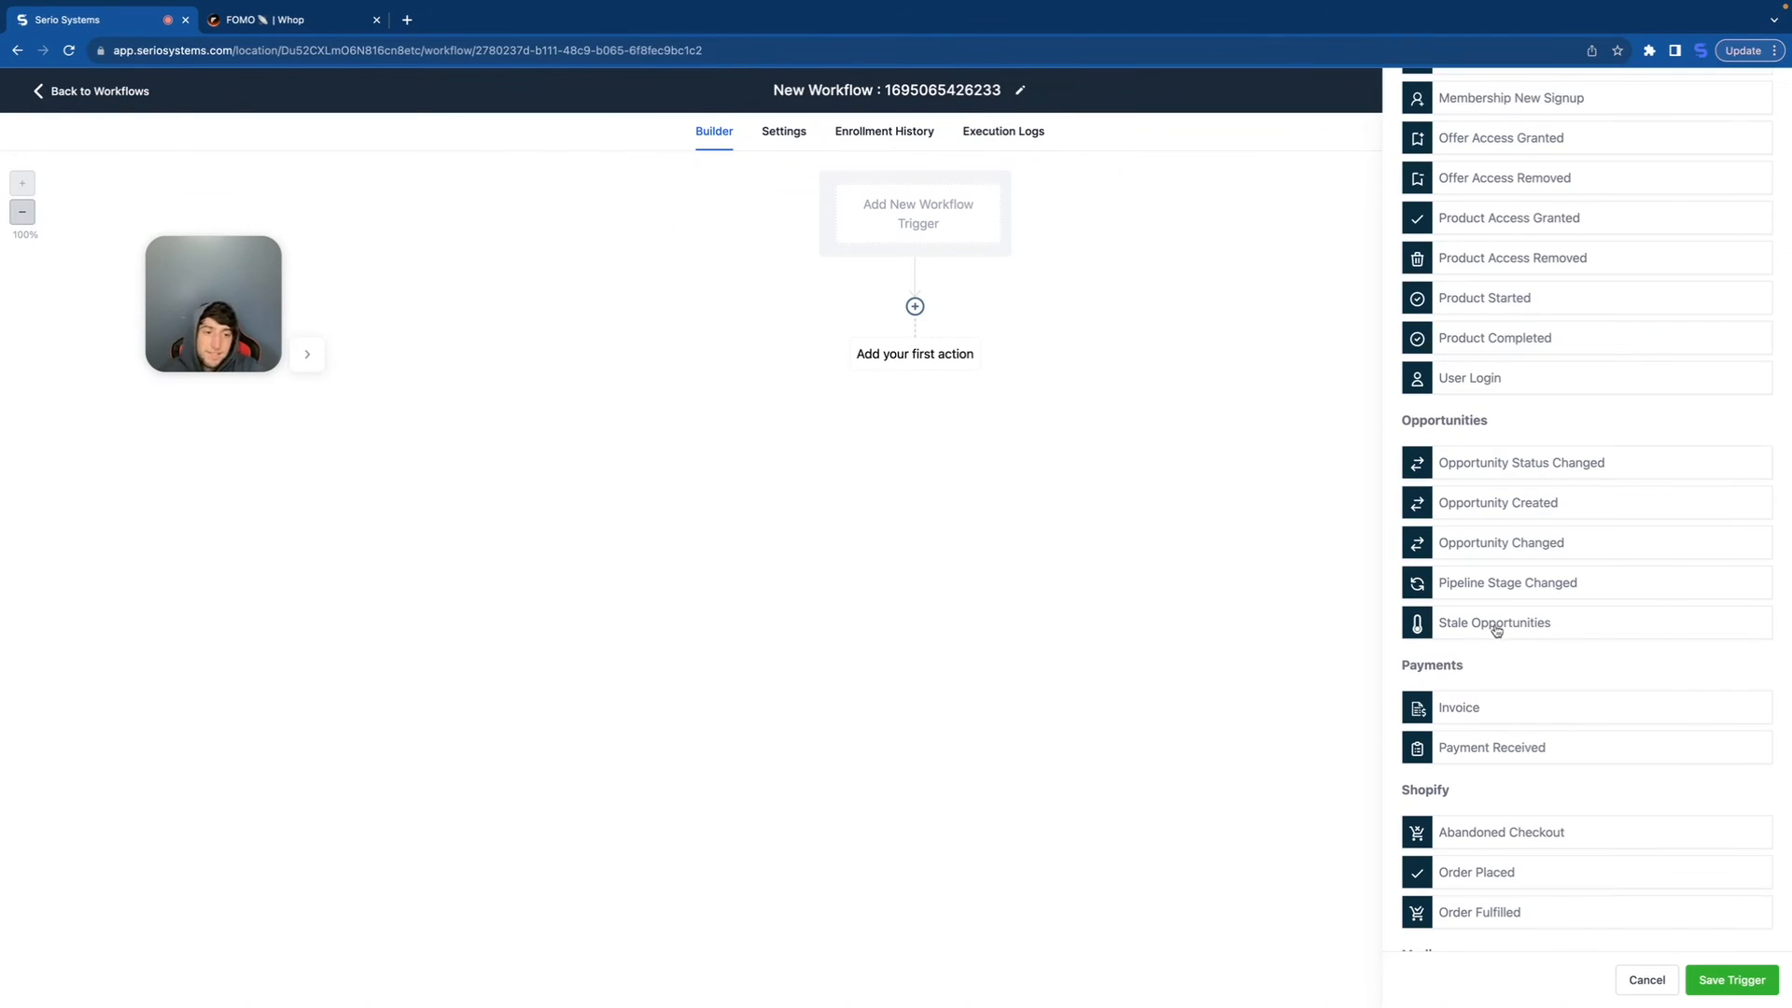
pyautogui.click(1507, 625)
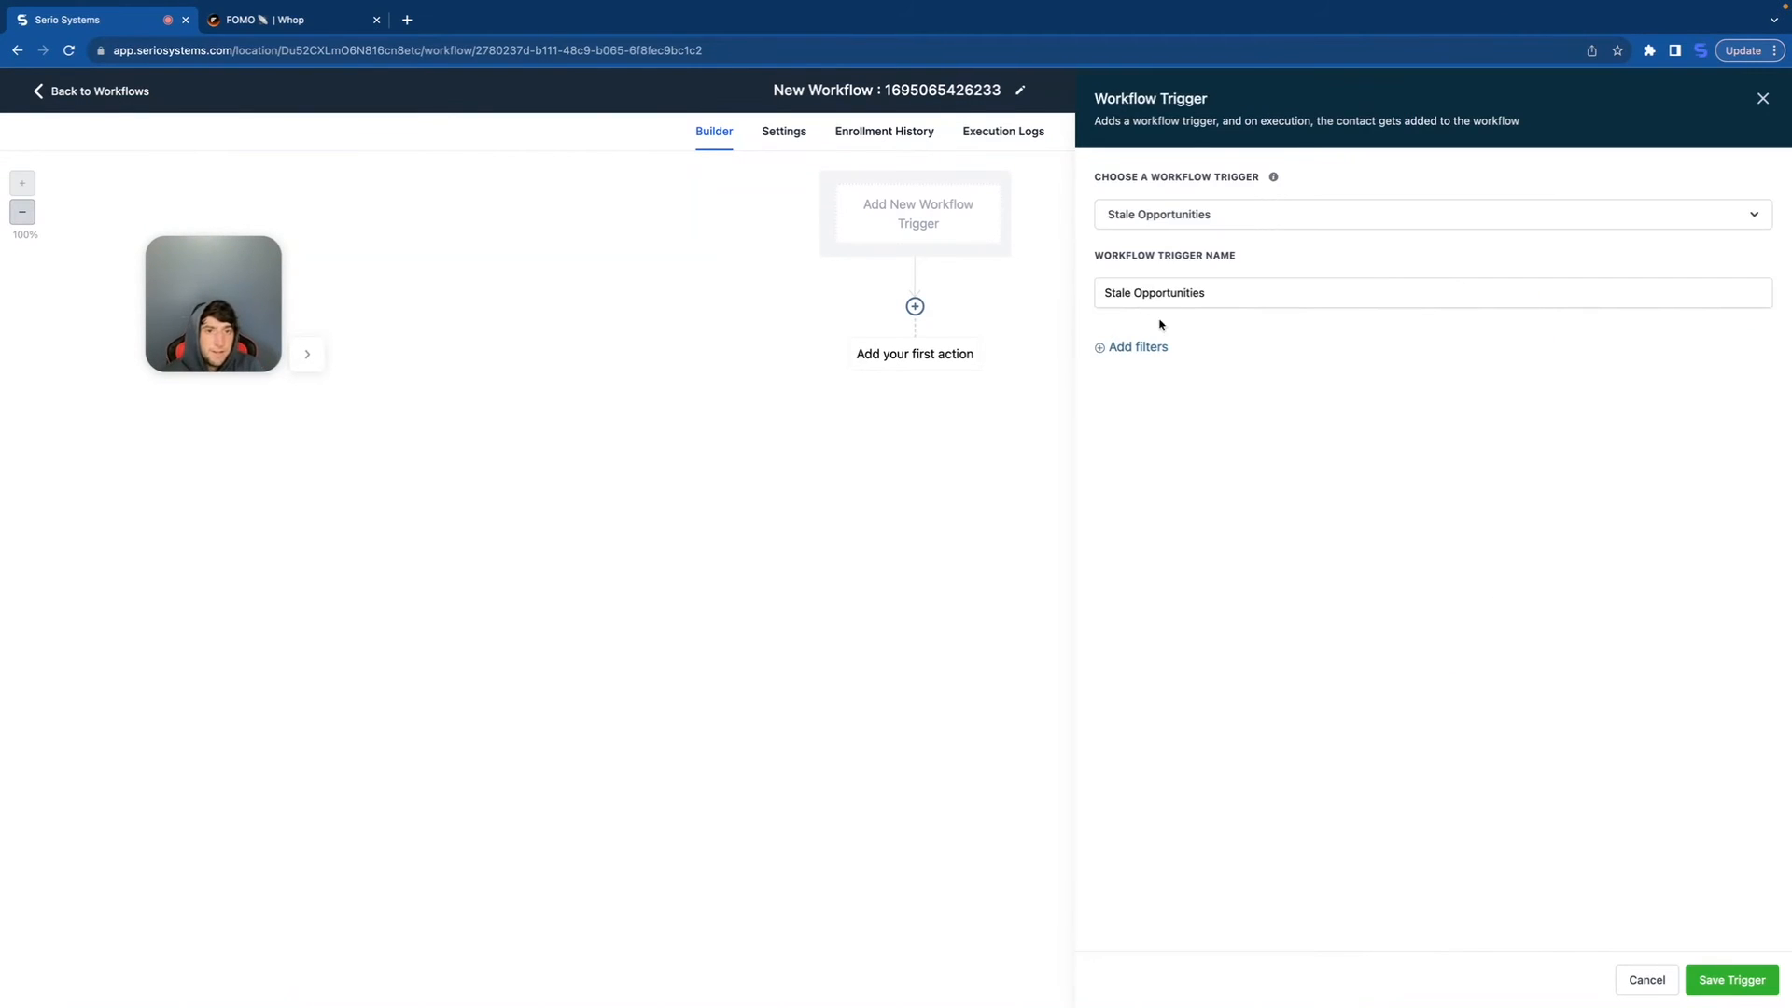
pyautogui.click(1141, 347)
pyautogui.click(1163, 366)
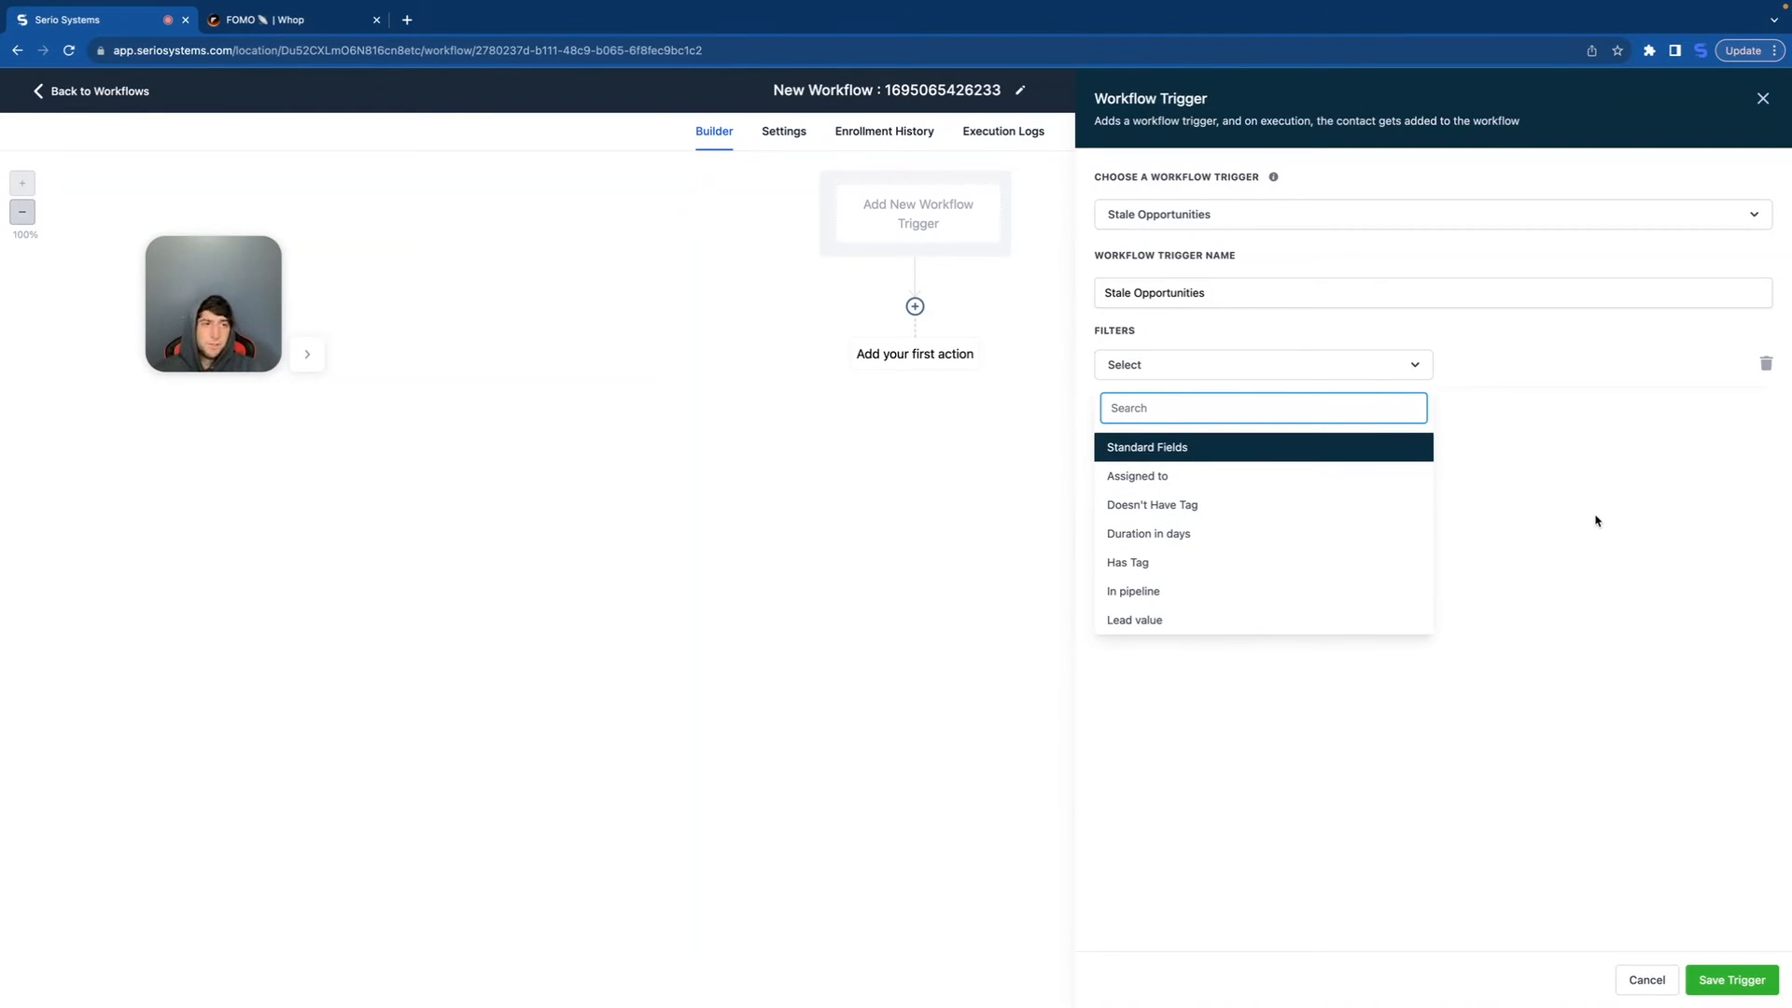
pyautogui.click(1763, 99)
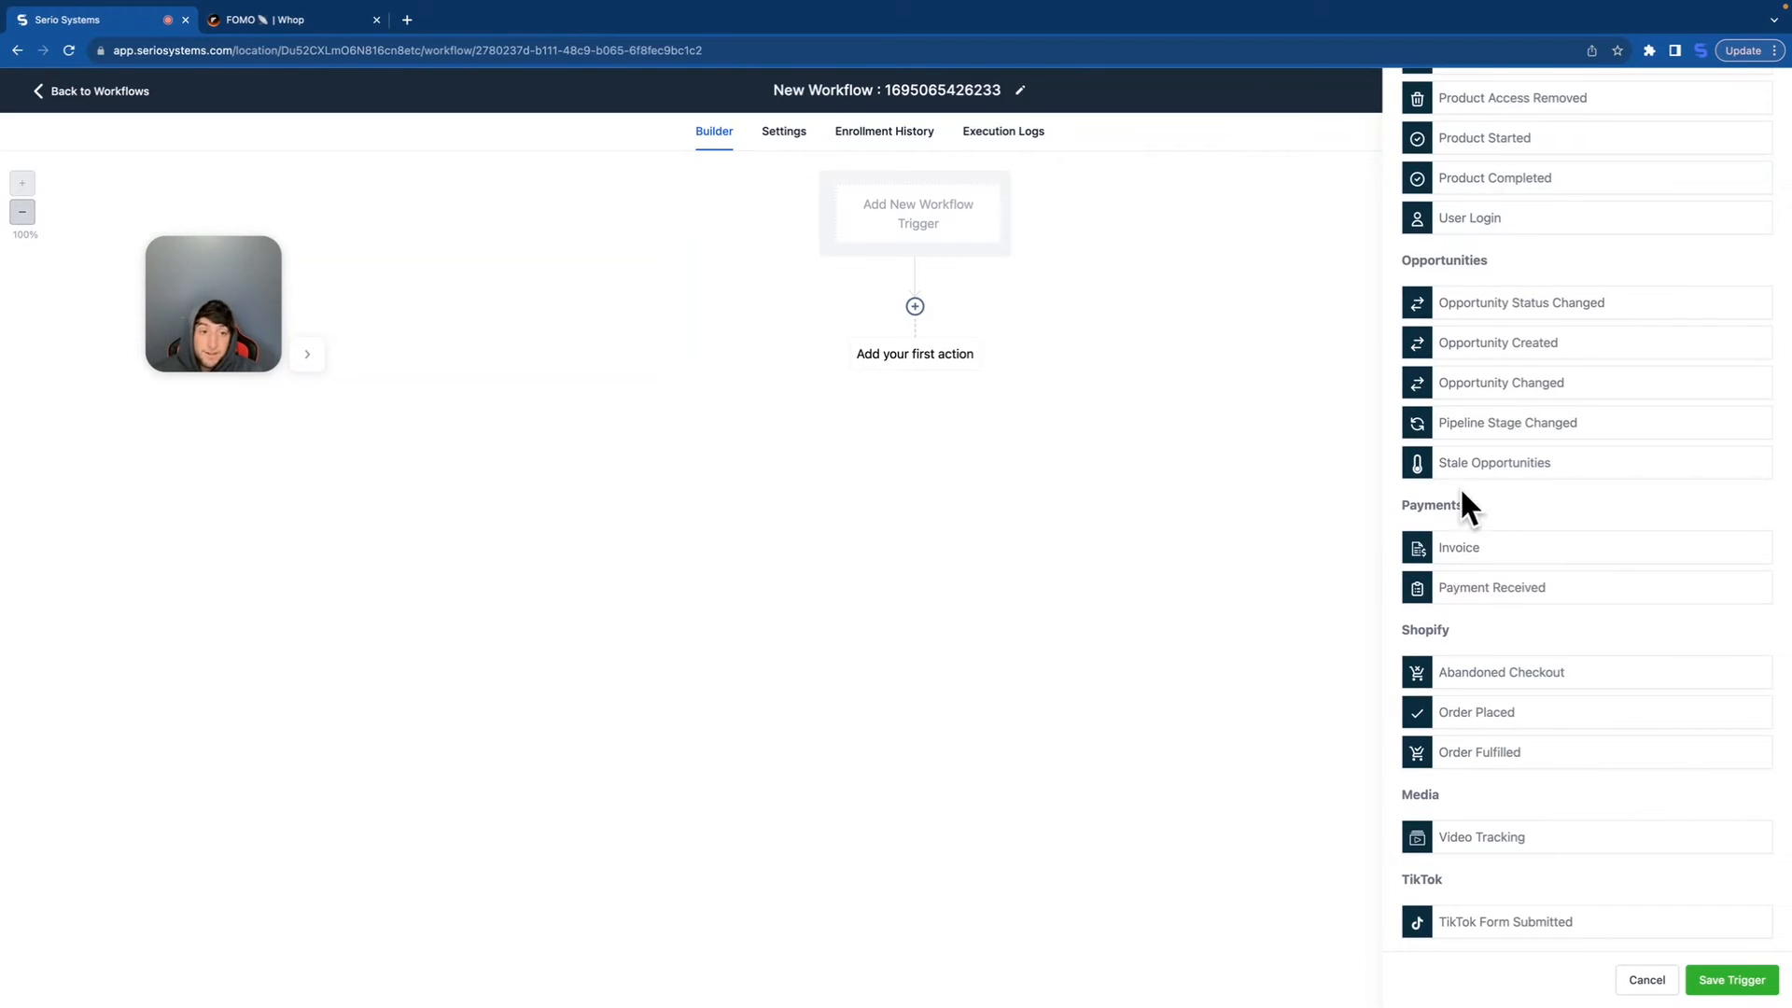
# Step: Review the complete list of workflow triggers, from the Contact group through Payments, Shopify, Media and TikTok
pyautogui.scroll(10, 1465, 495)
pyautogui.scroll(-5, 1458, 488)
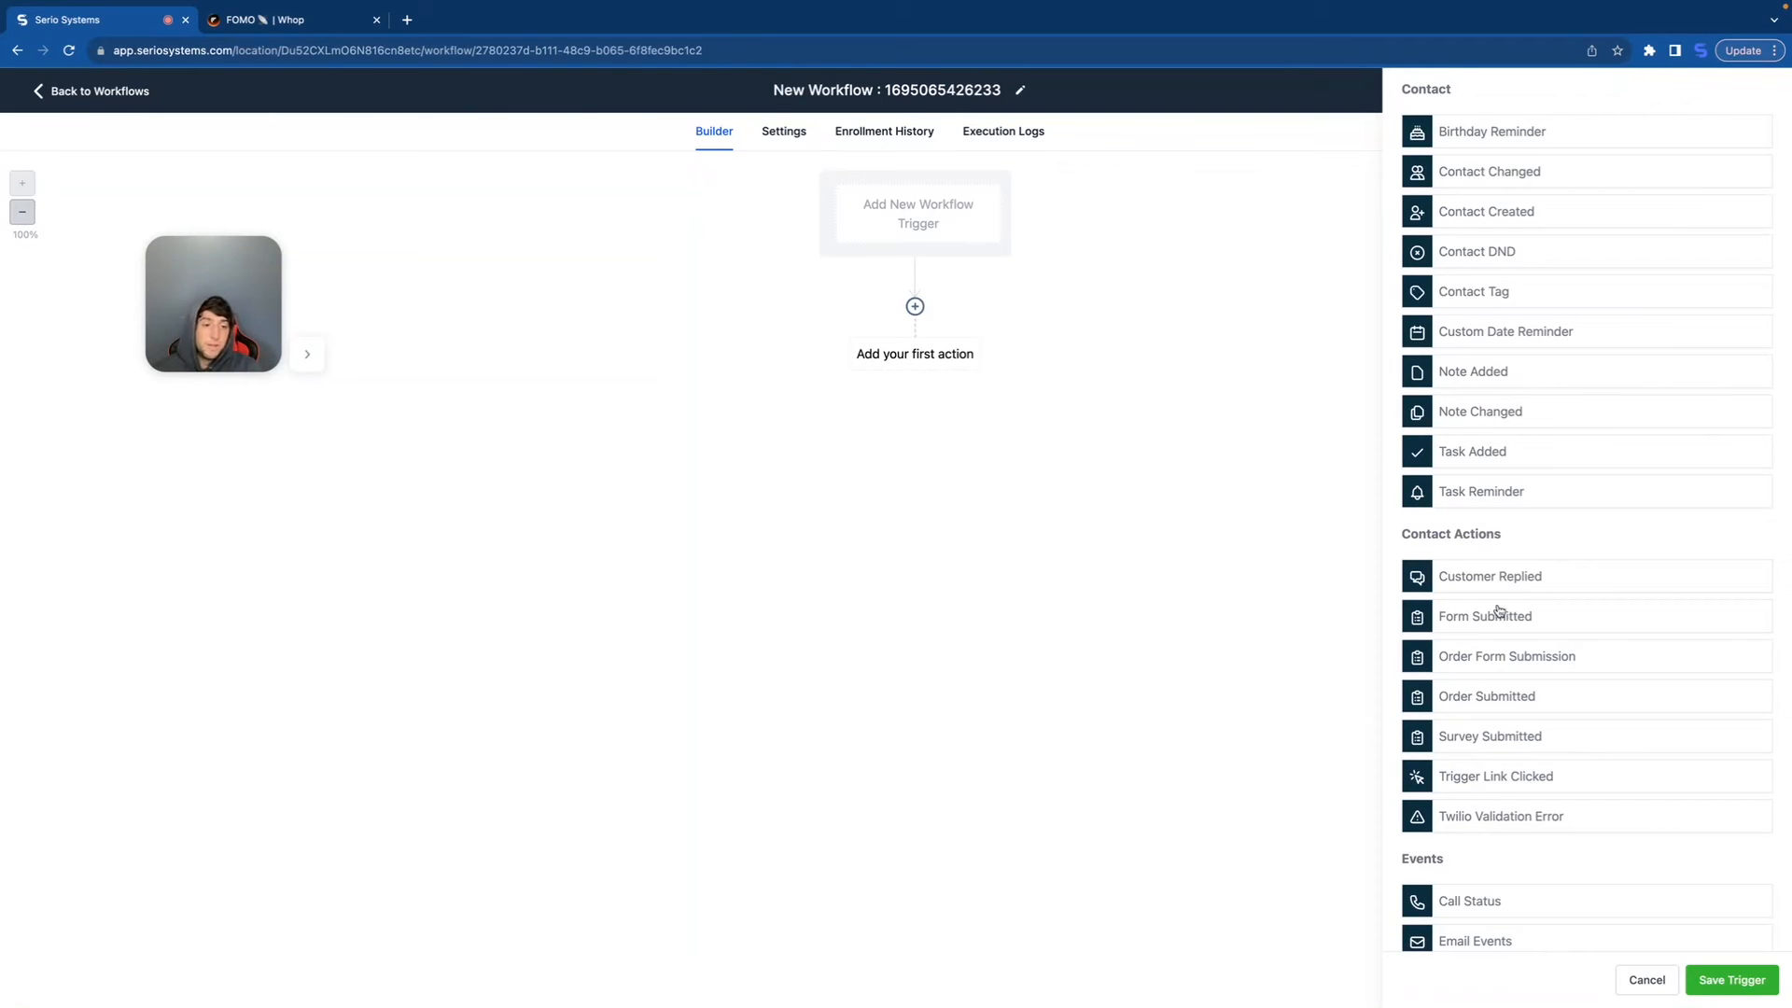
pyautogui.scroll(-5, 1480, 719)
pyautogui.scroll(-9, 1480, 719)
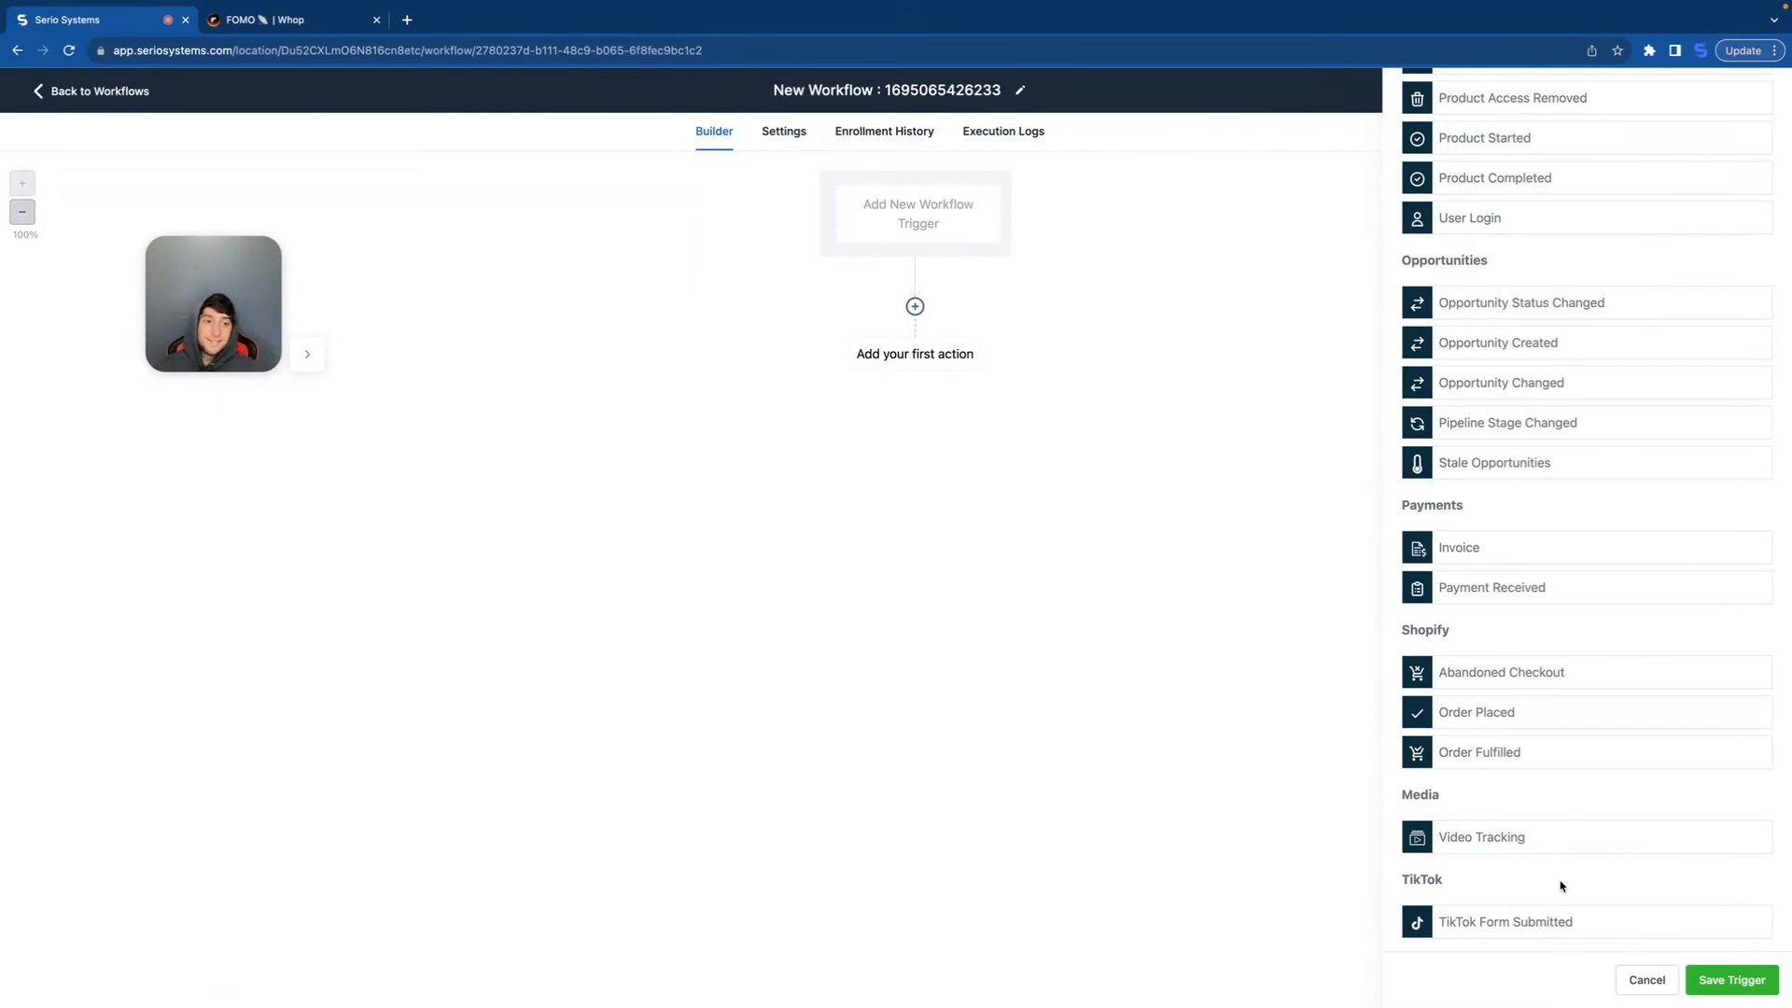
pyautogui.scroll(15, 1535, 672)
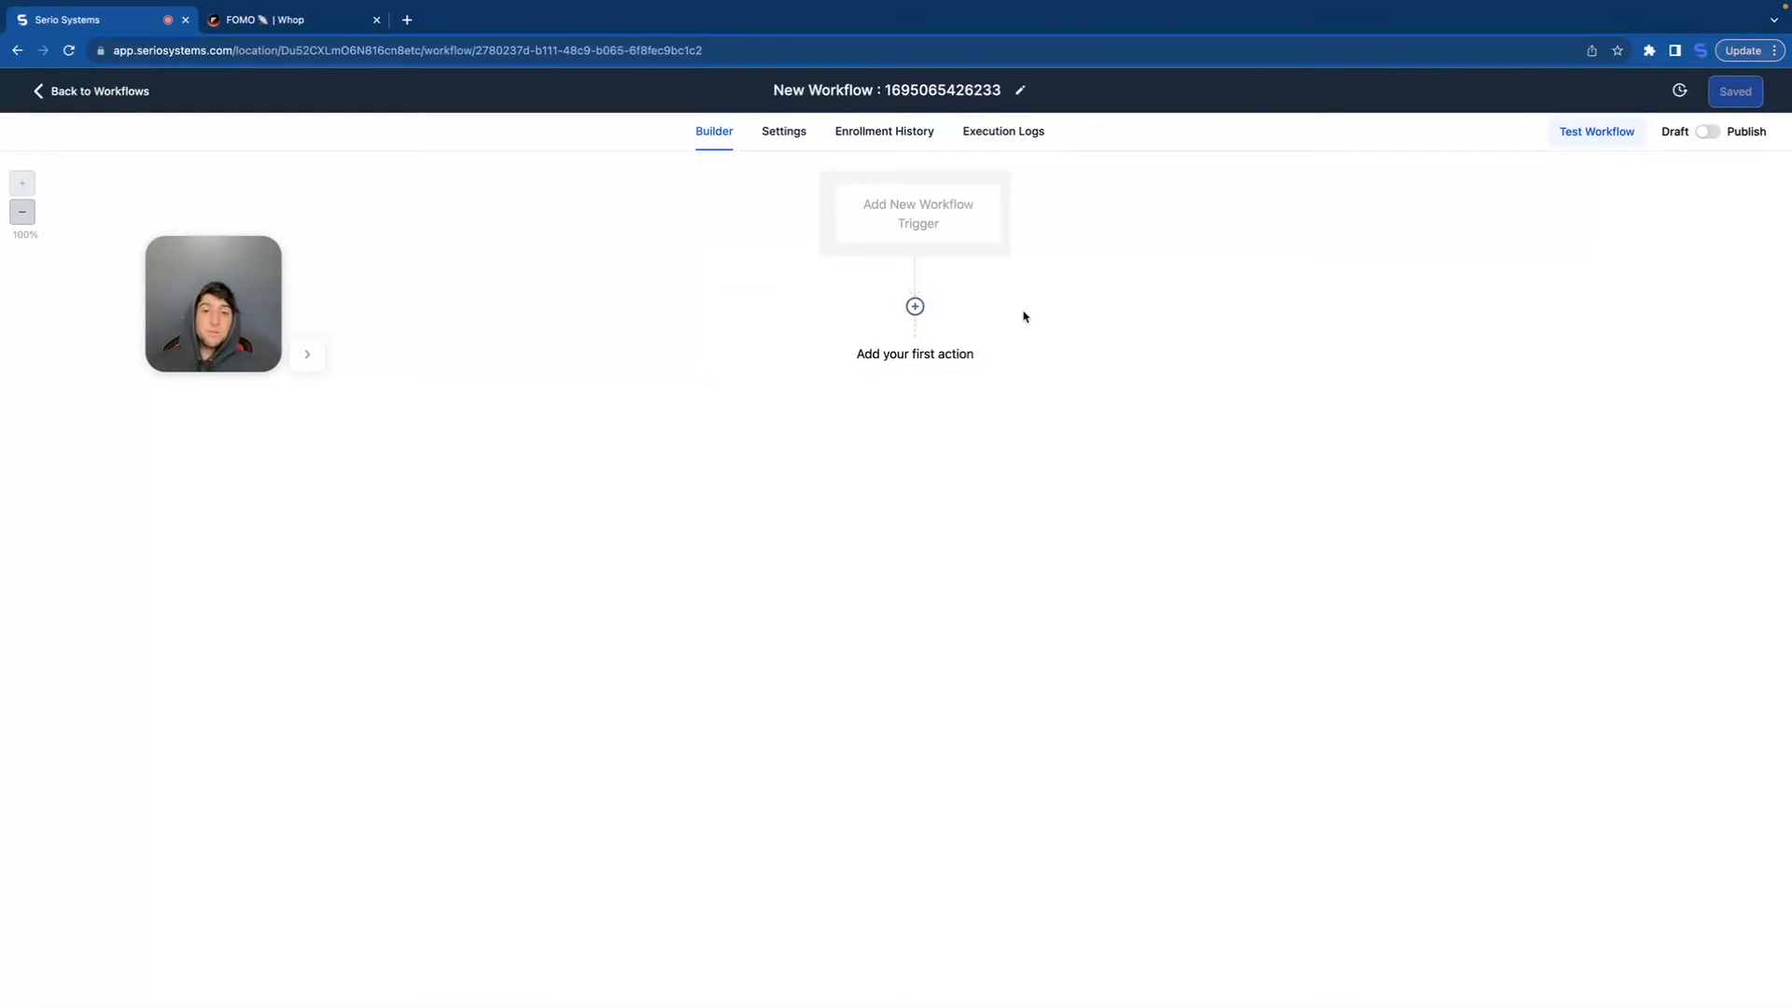
# Step: Add a Send Email action as the first step, fill in the sender name, sender email and subject, and write the message "hey wassup"
pyautogui.click(914, 307)
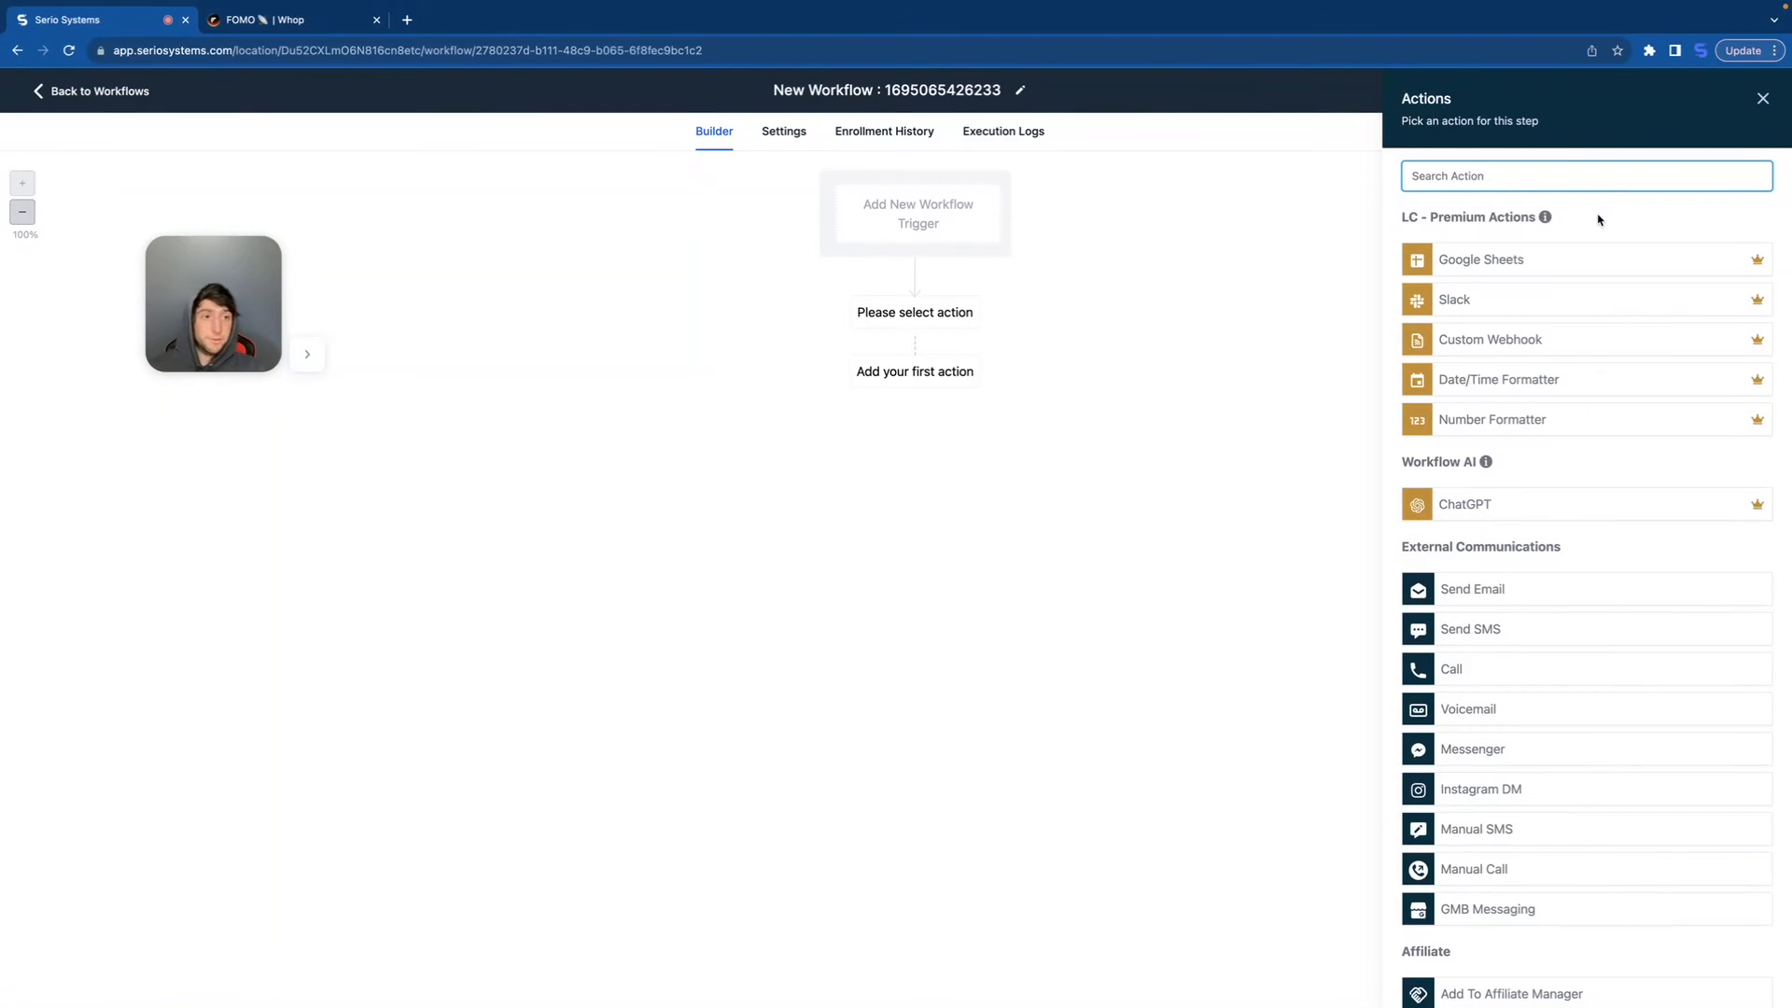
pyautogui.scroll(-3, 1521, 511)
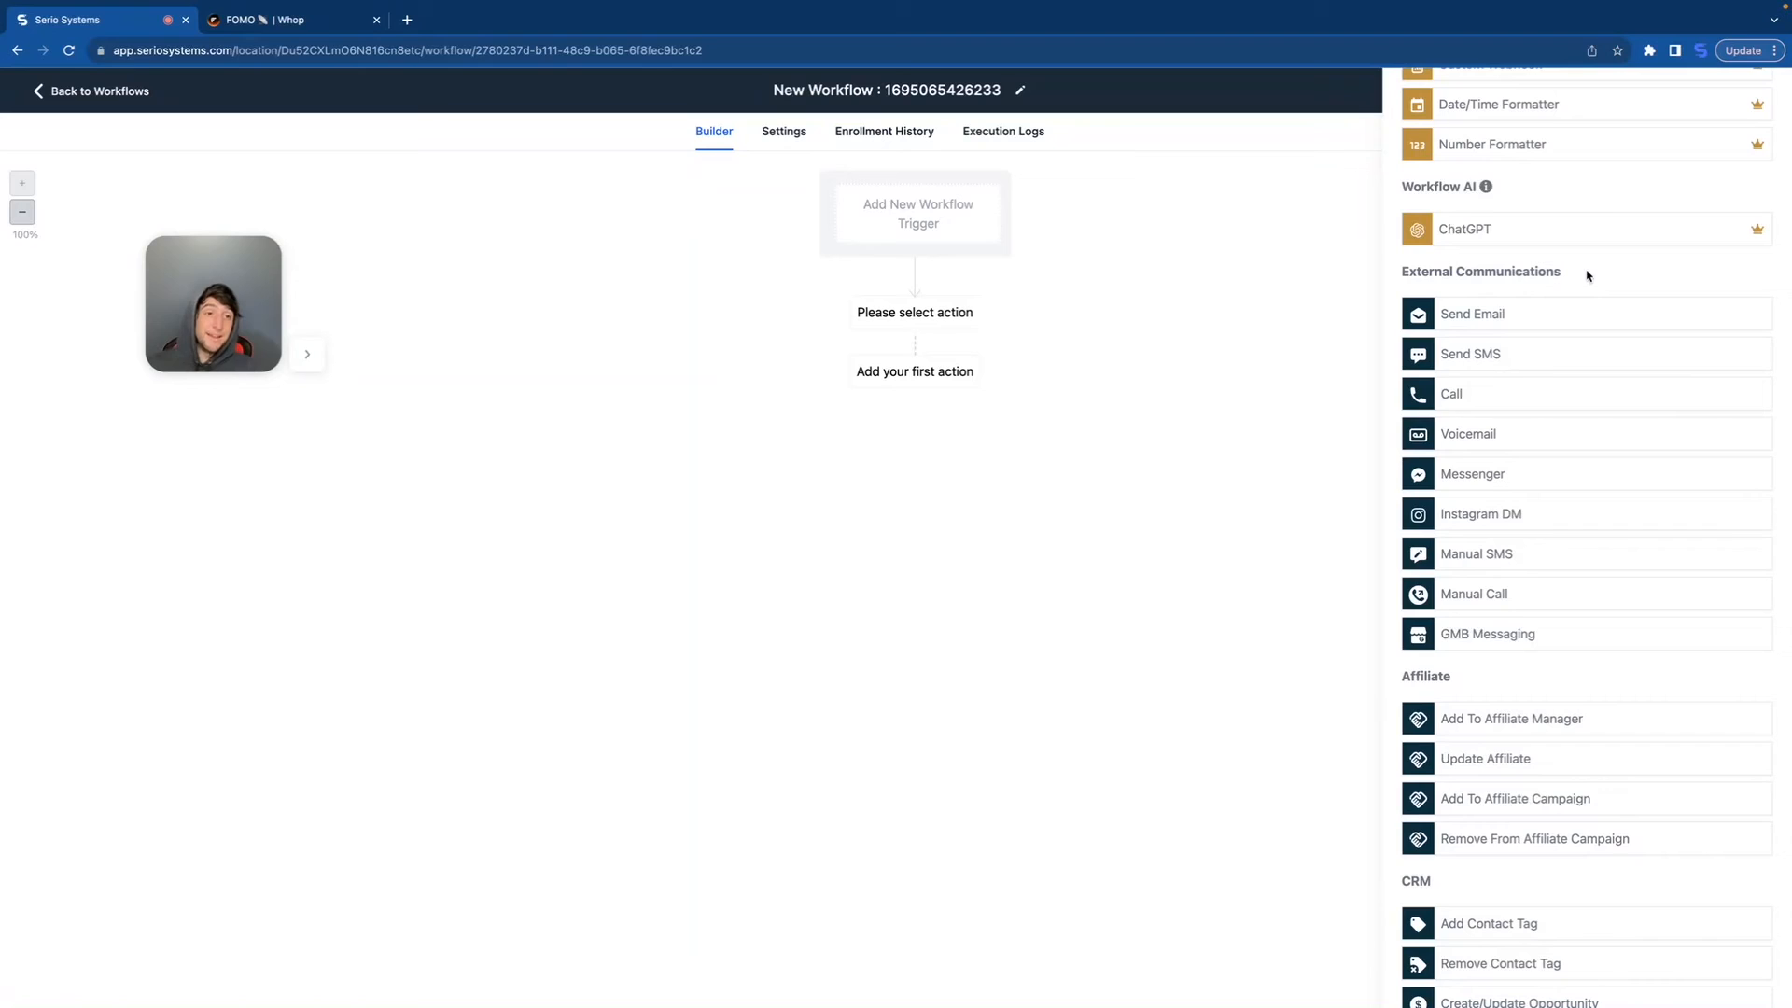
pyautogui.click(1492, 314)
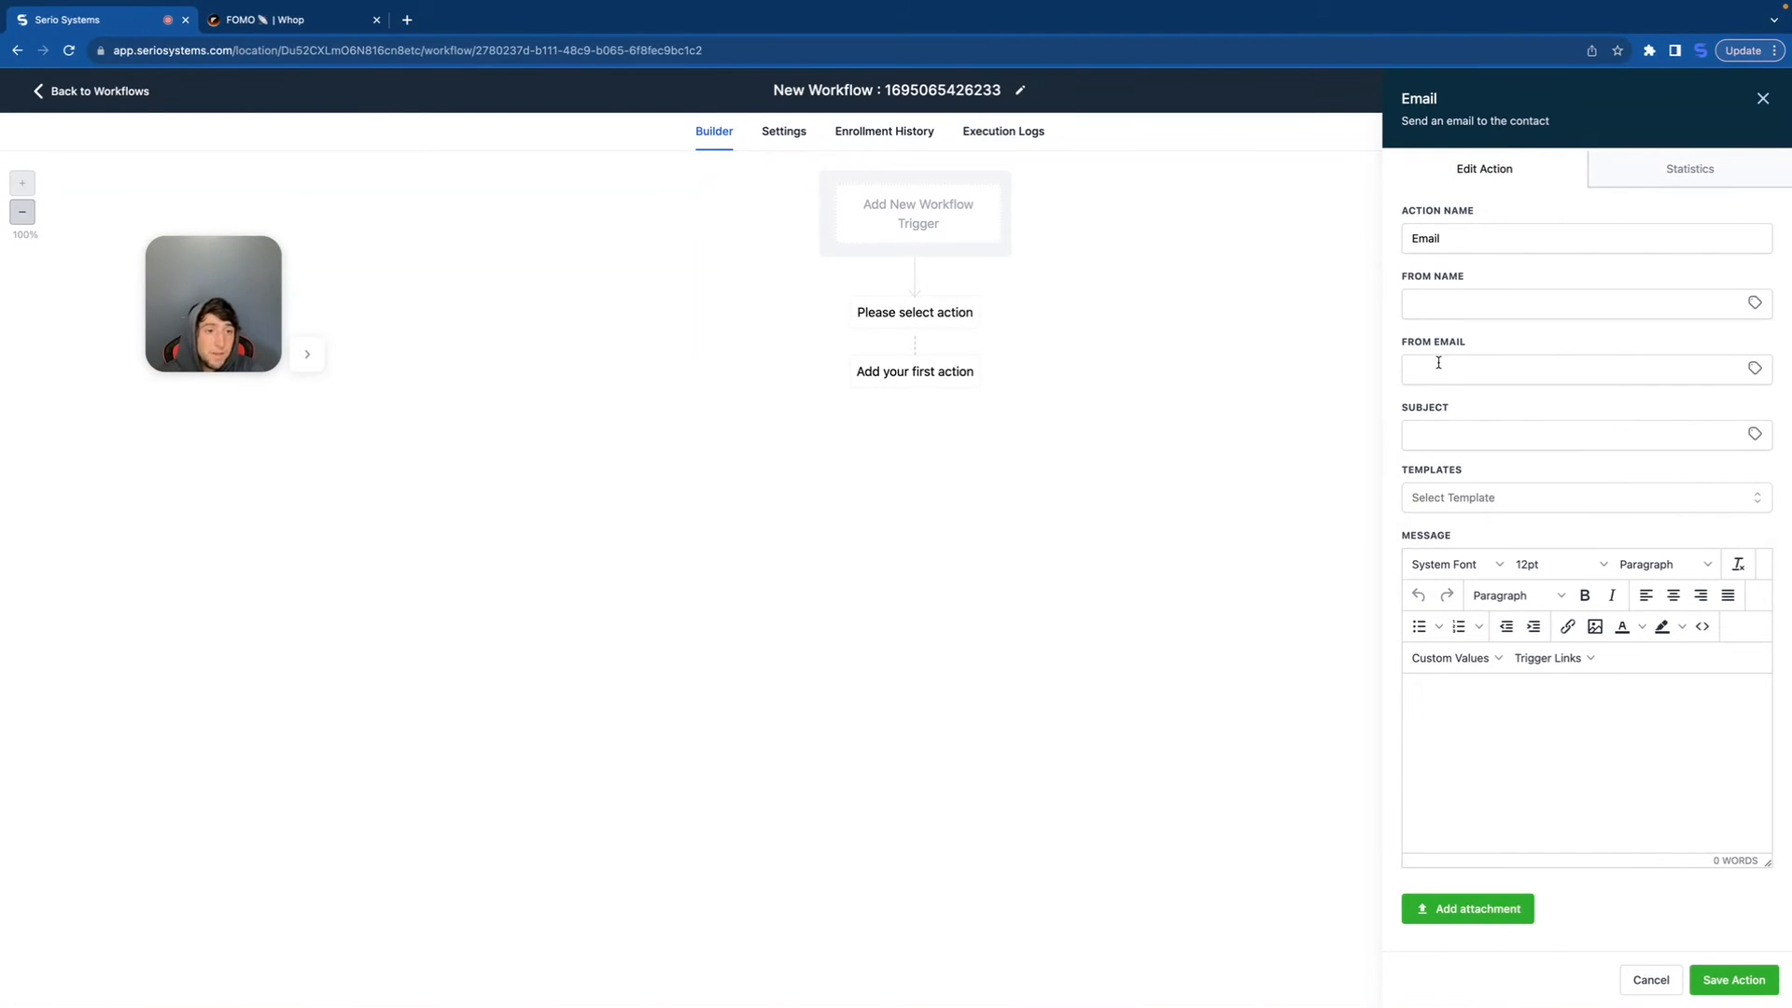
pyautogui.click(1753, 304)
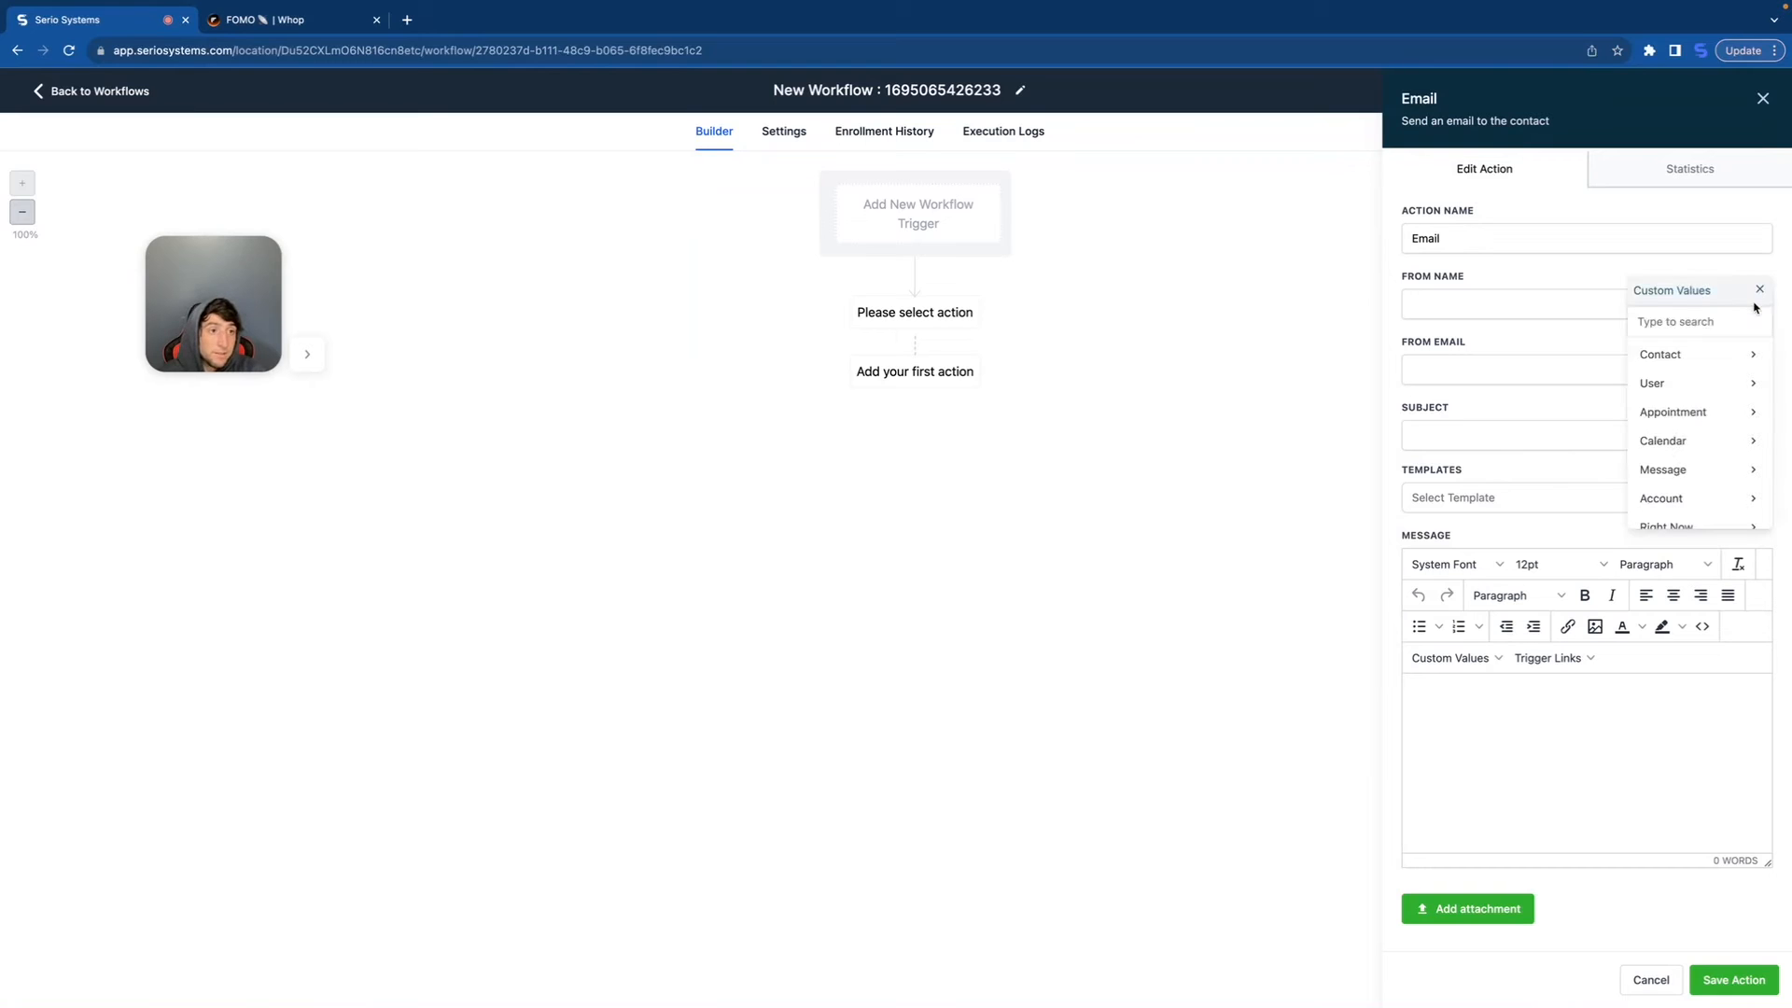
pyautogui.click(1759, 290)
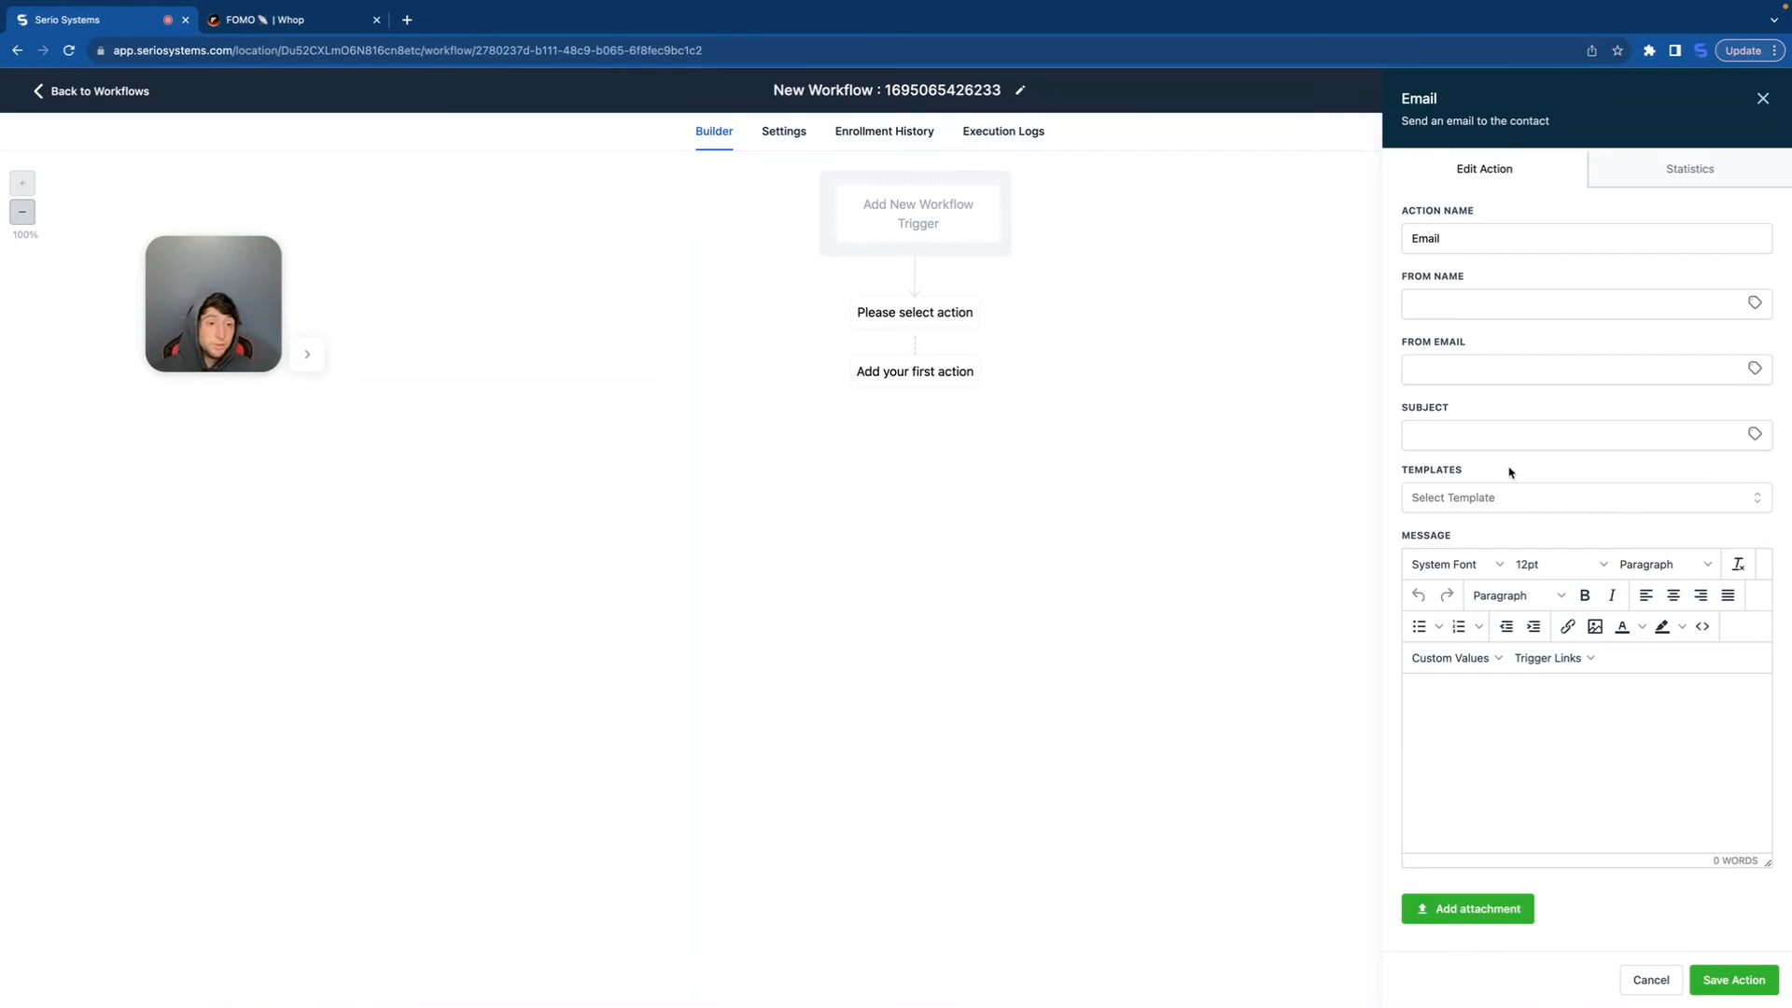
pyautogui.click(1442, 700)
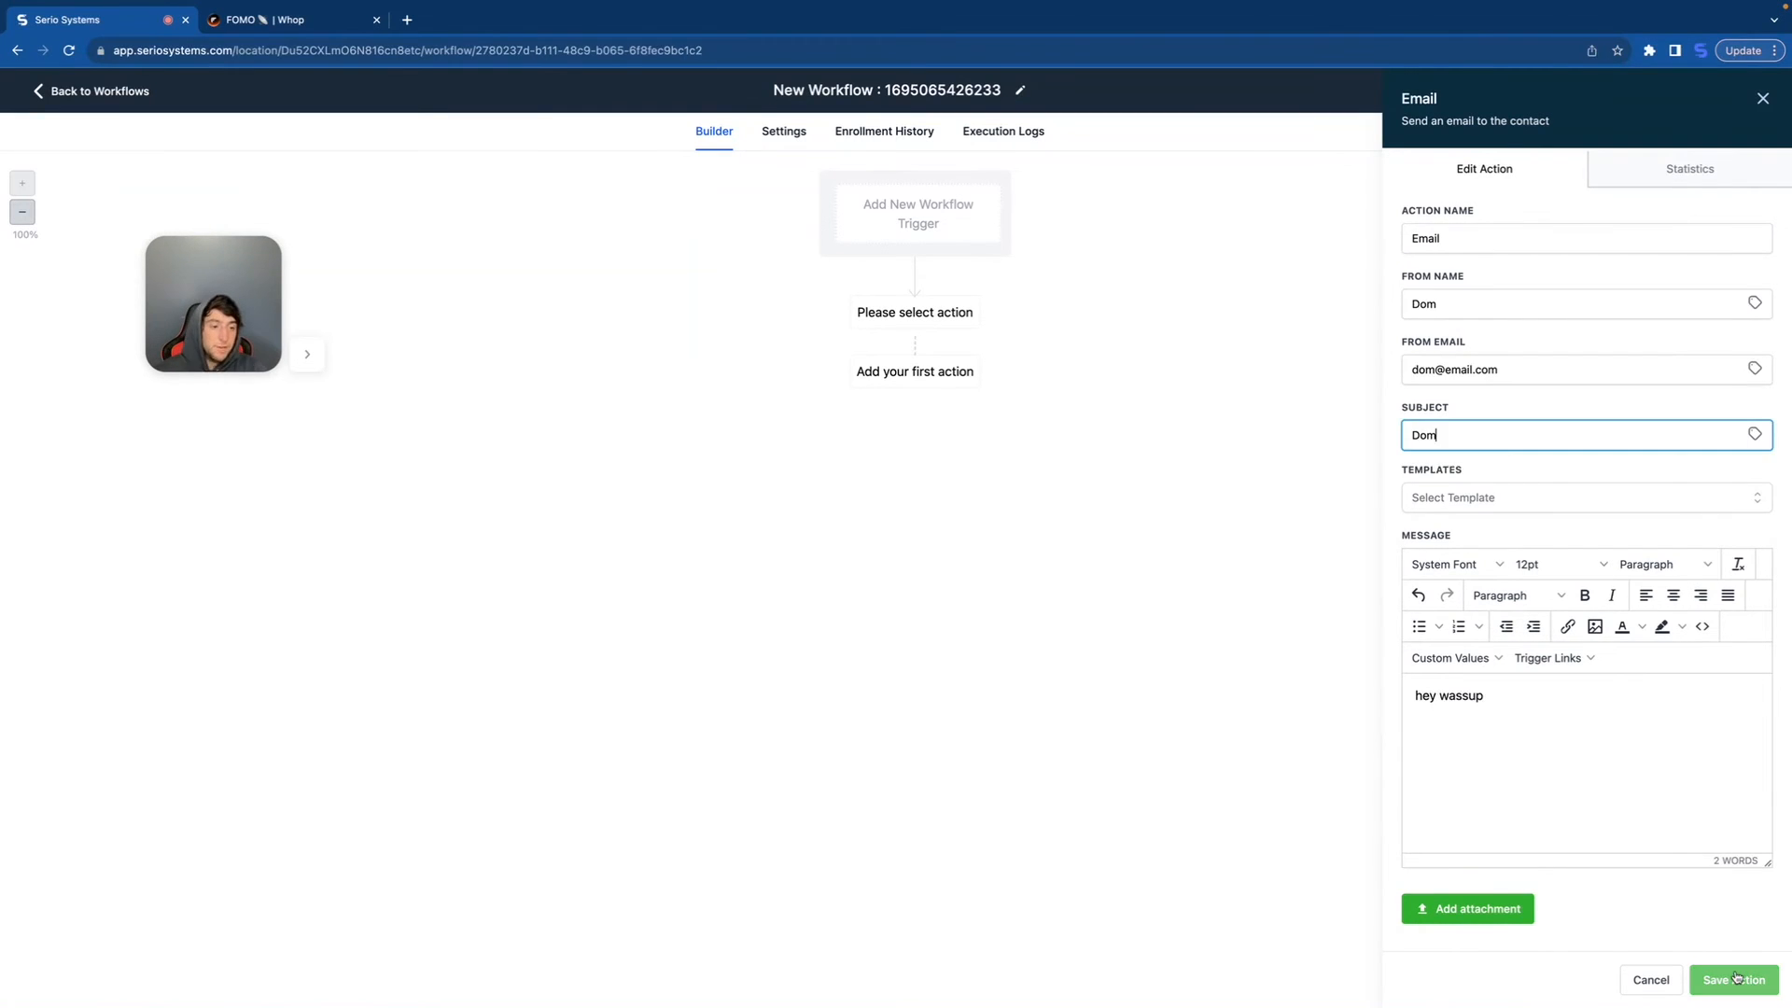
pyautogui.click(1734, 979)
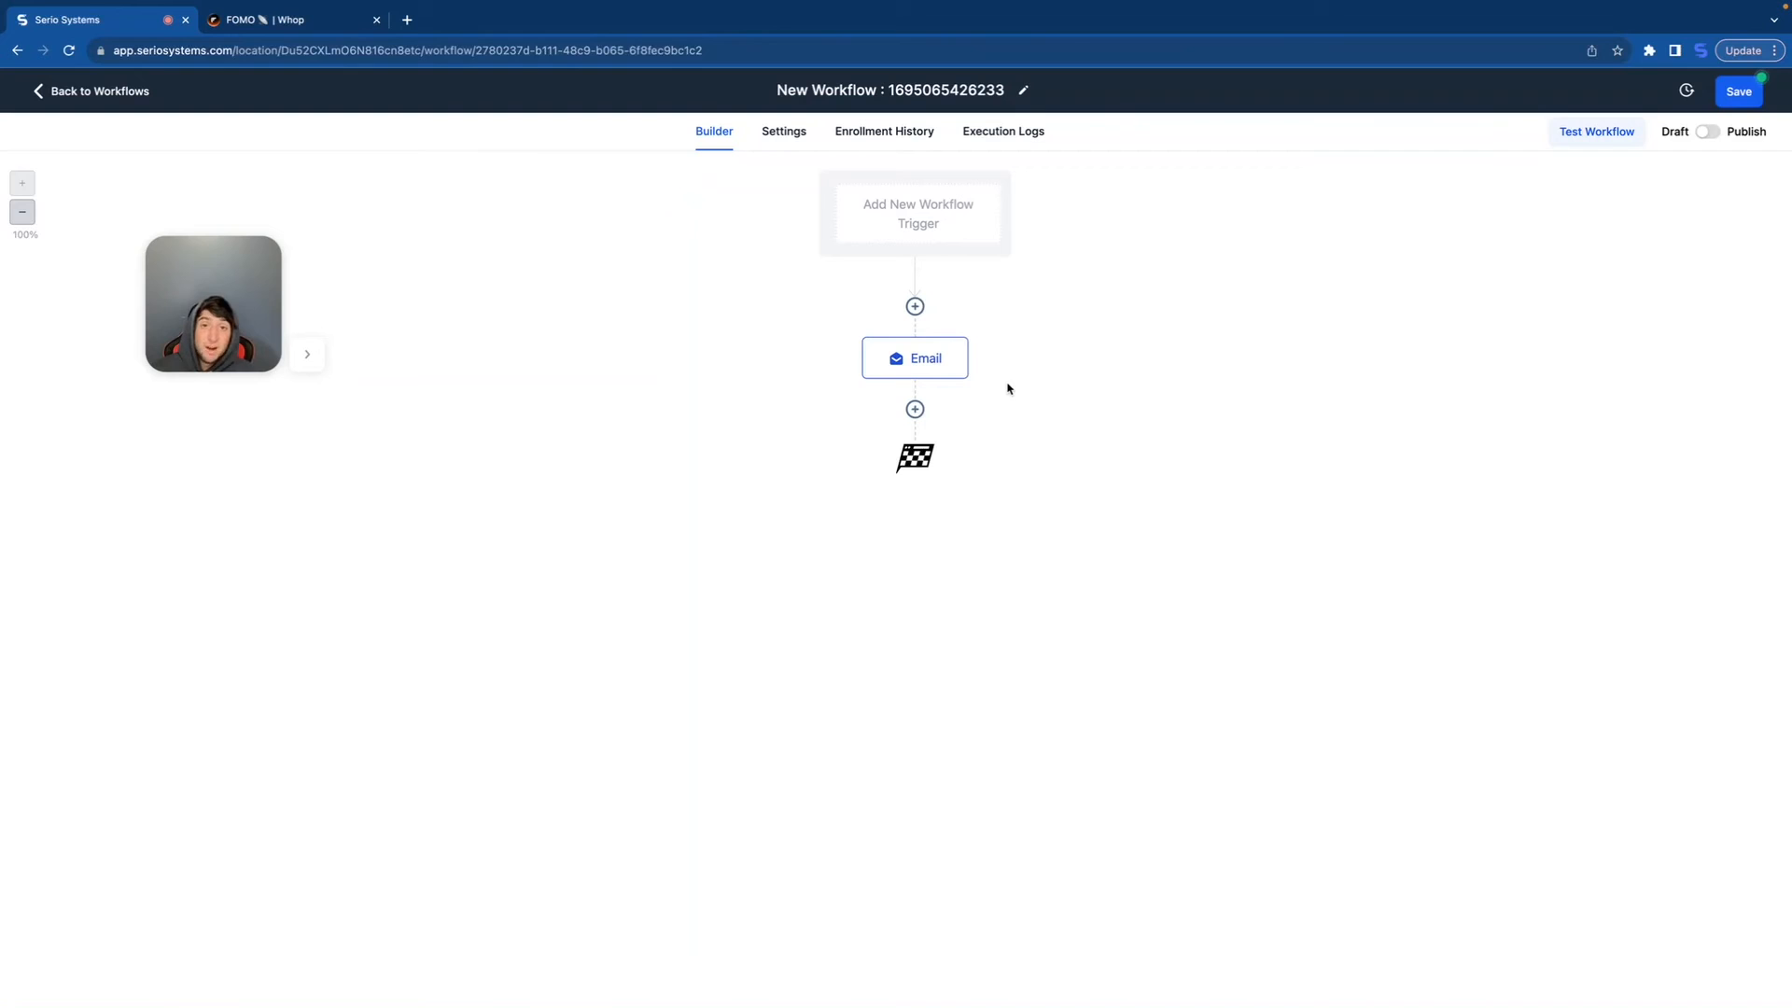
# Step: Add a Send SMS action with the message "hey" after the Email step
pyautogui.click(915, 408)
pyautogui.click(1493, 629)
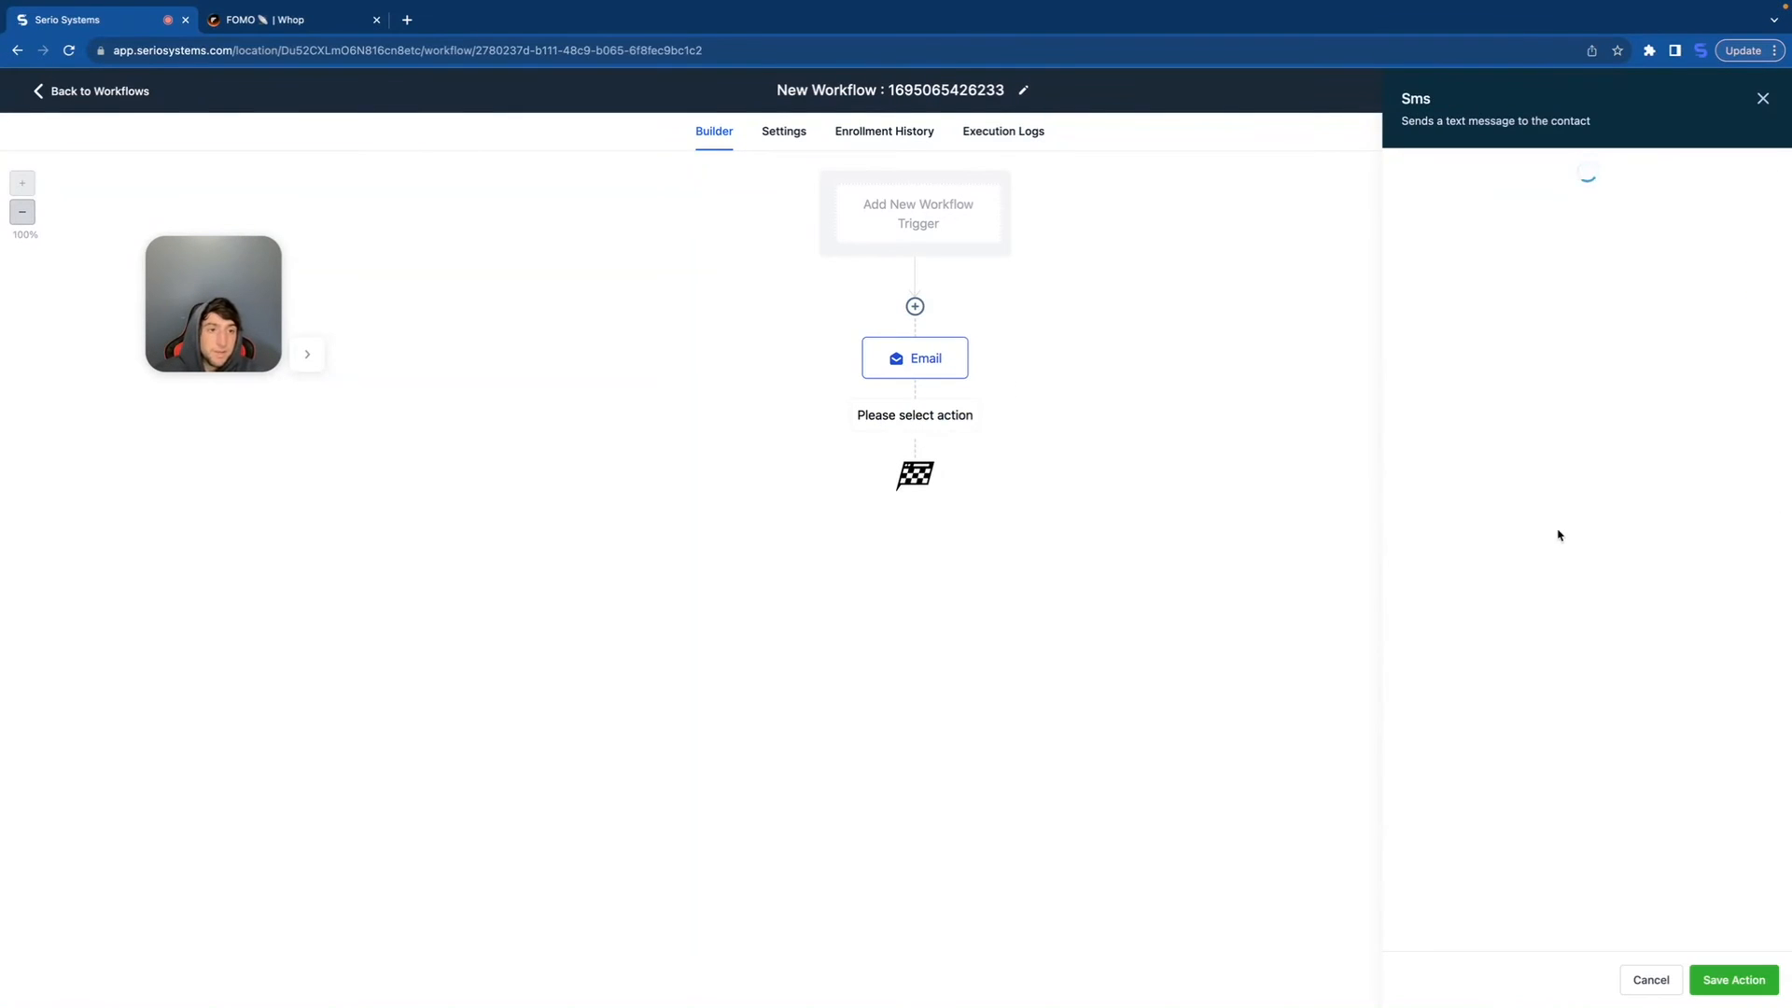
pyautogui.click(1467, 446)
pyautogui.write('hey')
pyautogui.click(1733, 979)
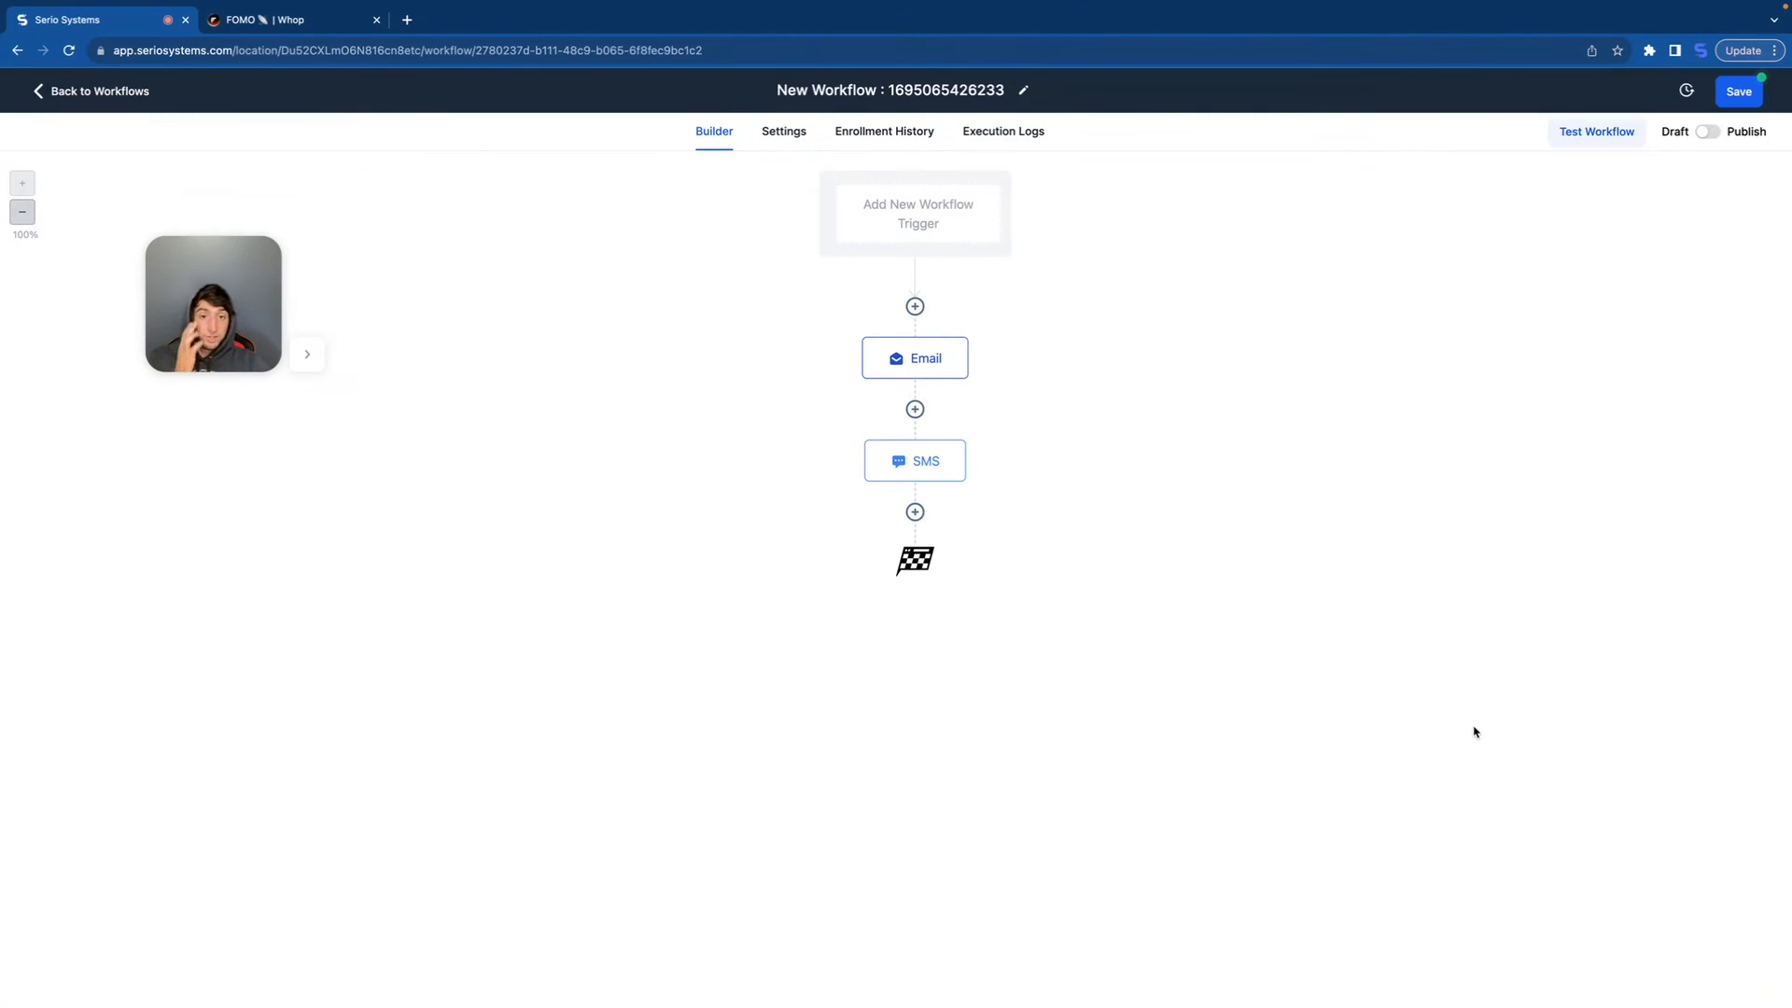
# Step: Start a new action after the SMS step, view the Voicemail action's settings, and close them without saving
pyautogui.click(914, 512)
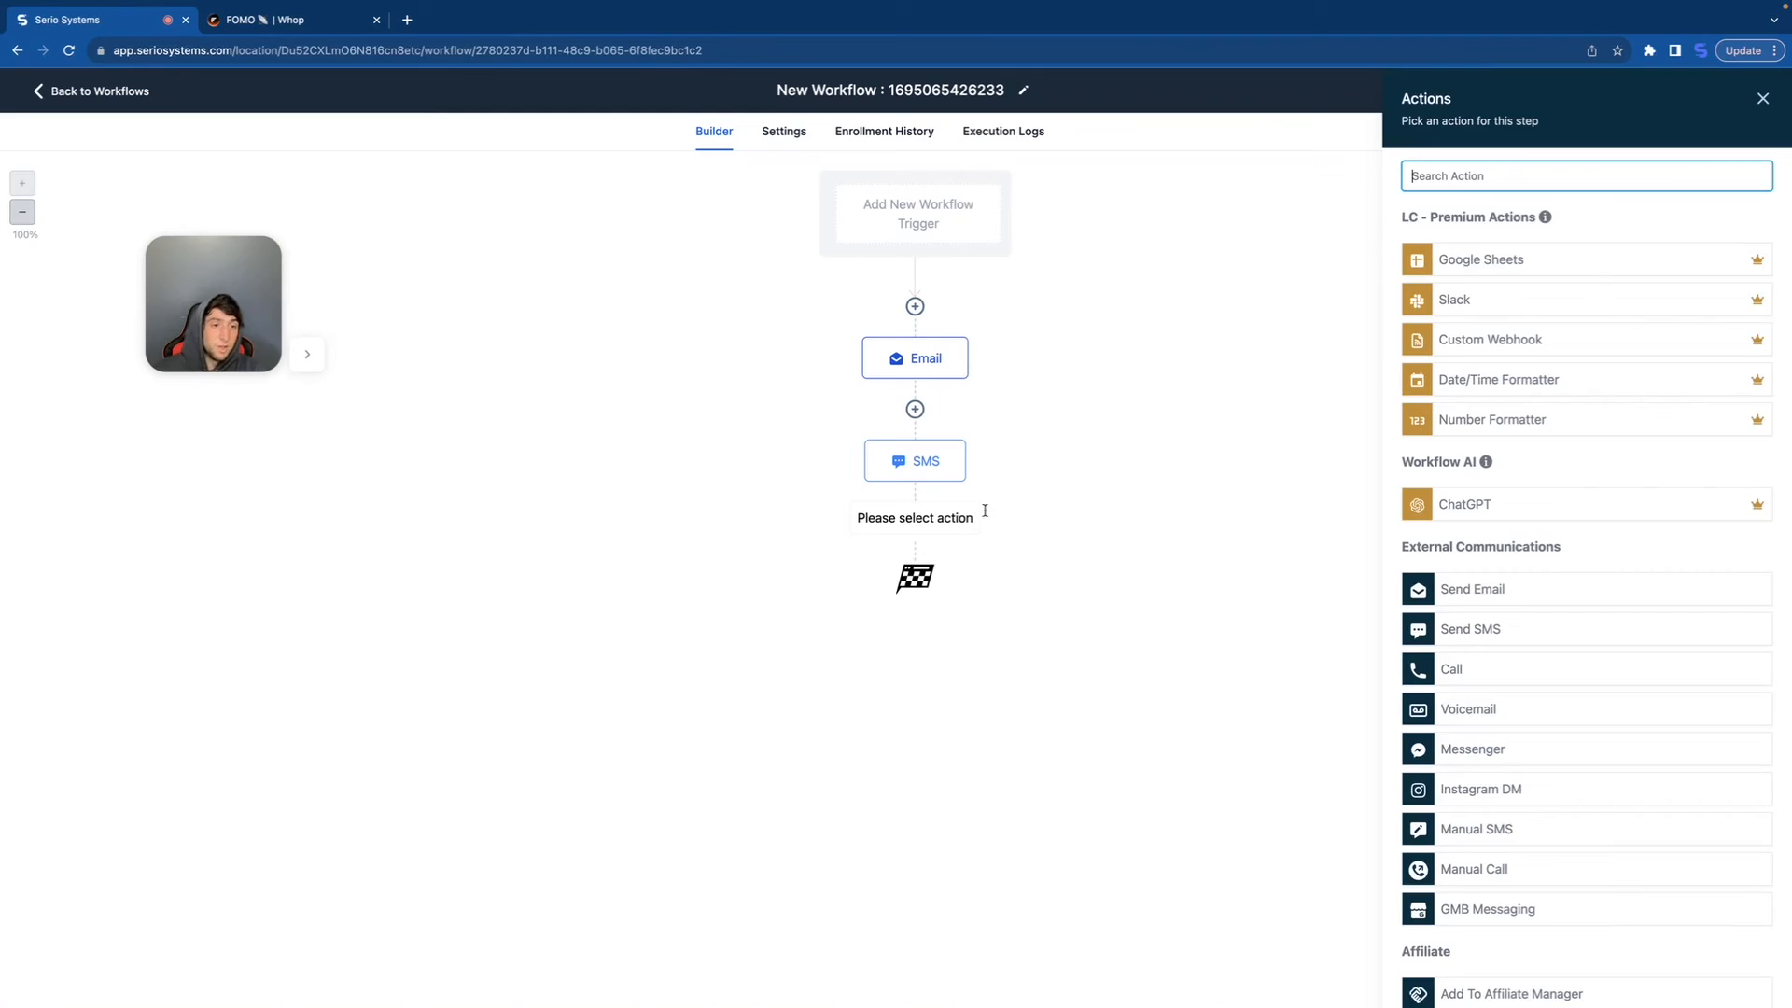
pyautogui.scroll(-1, 1515, 606)
pyautogui.click(1471, 605)
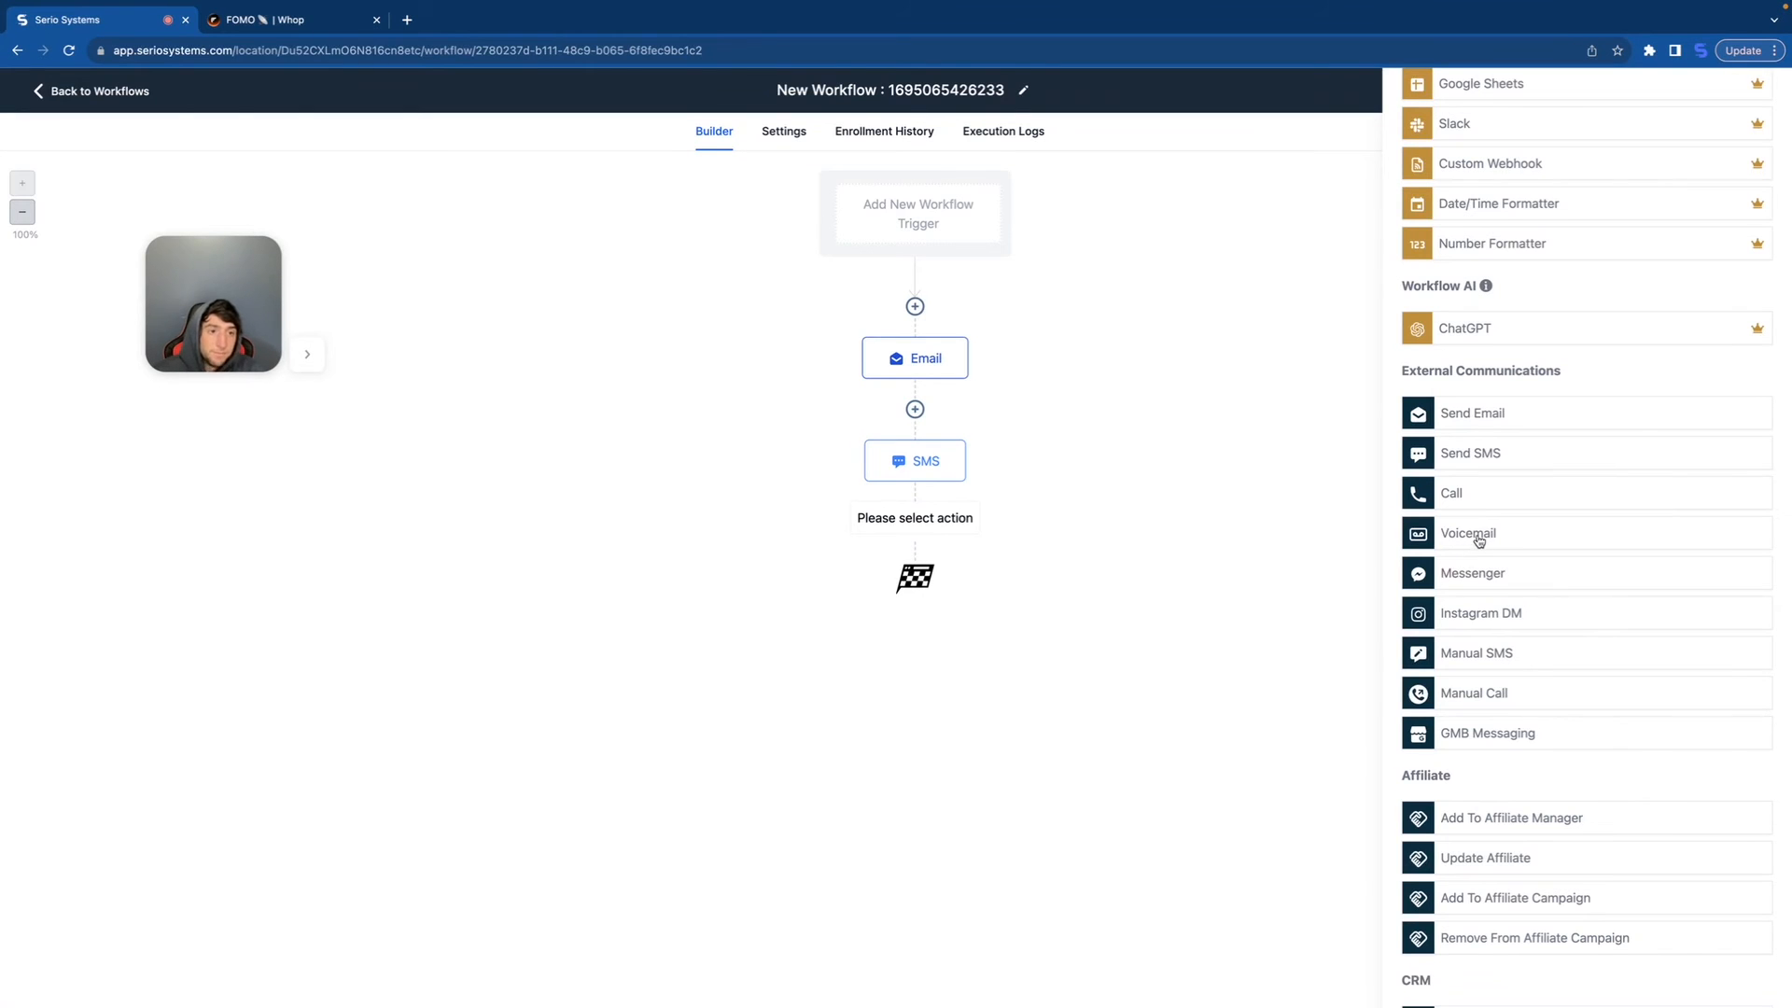
pyautogui.click(1478, 538)
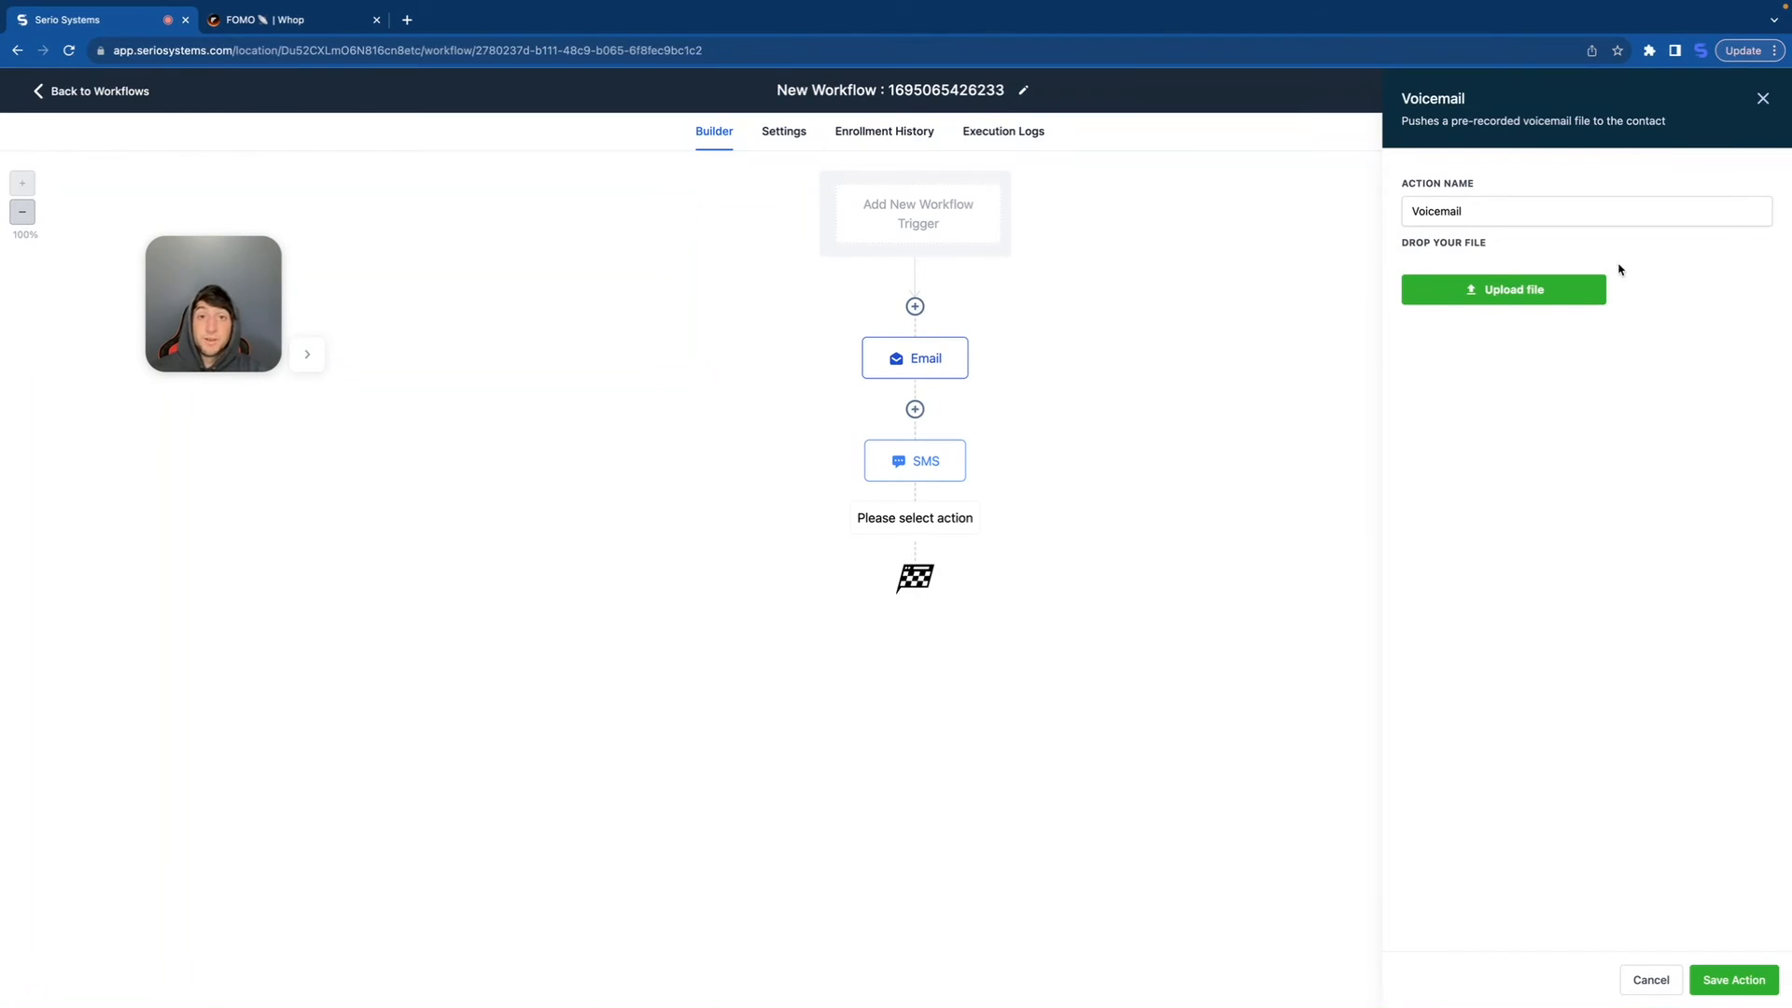
pyautogui.click(1762, 98)
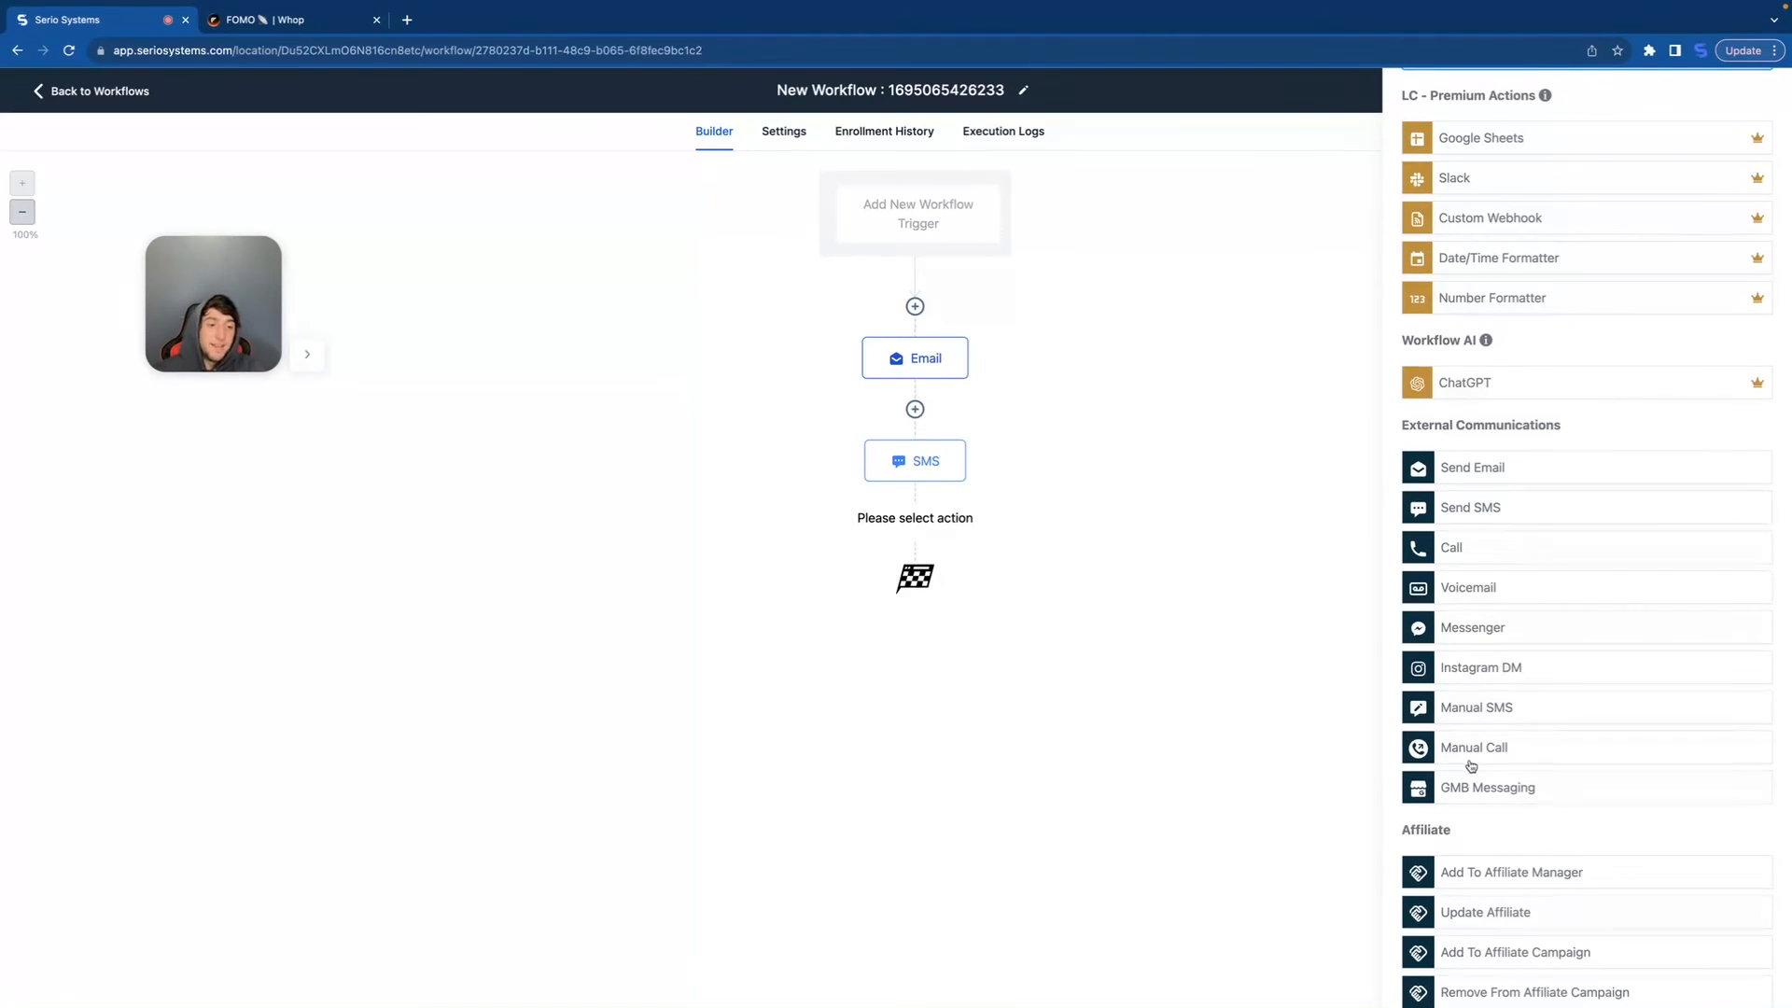
# Step: Add a GMB Messaging action after the SMS step
pyautogui.scroll(-2, 1488, 754)
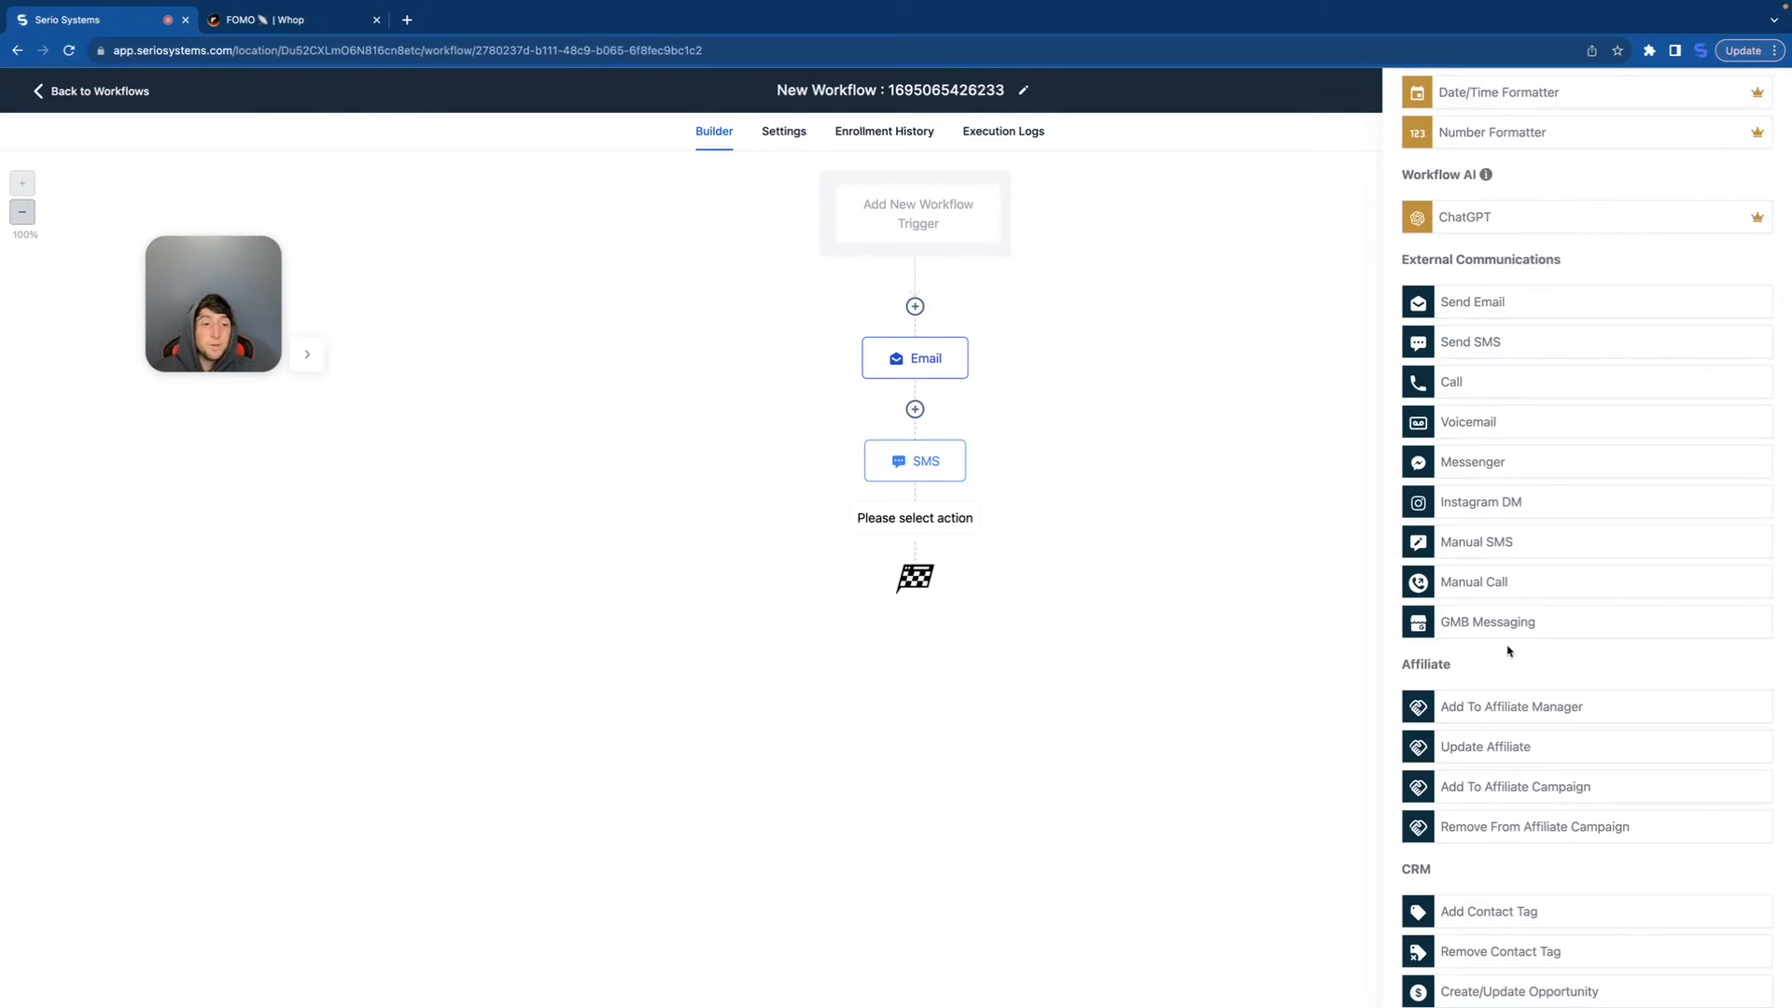
pyautogui.click(1464, 630)
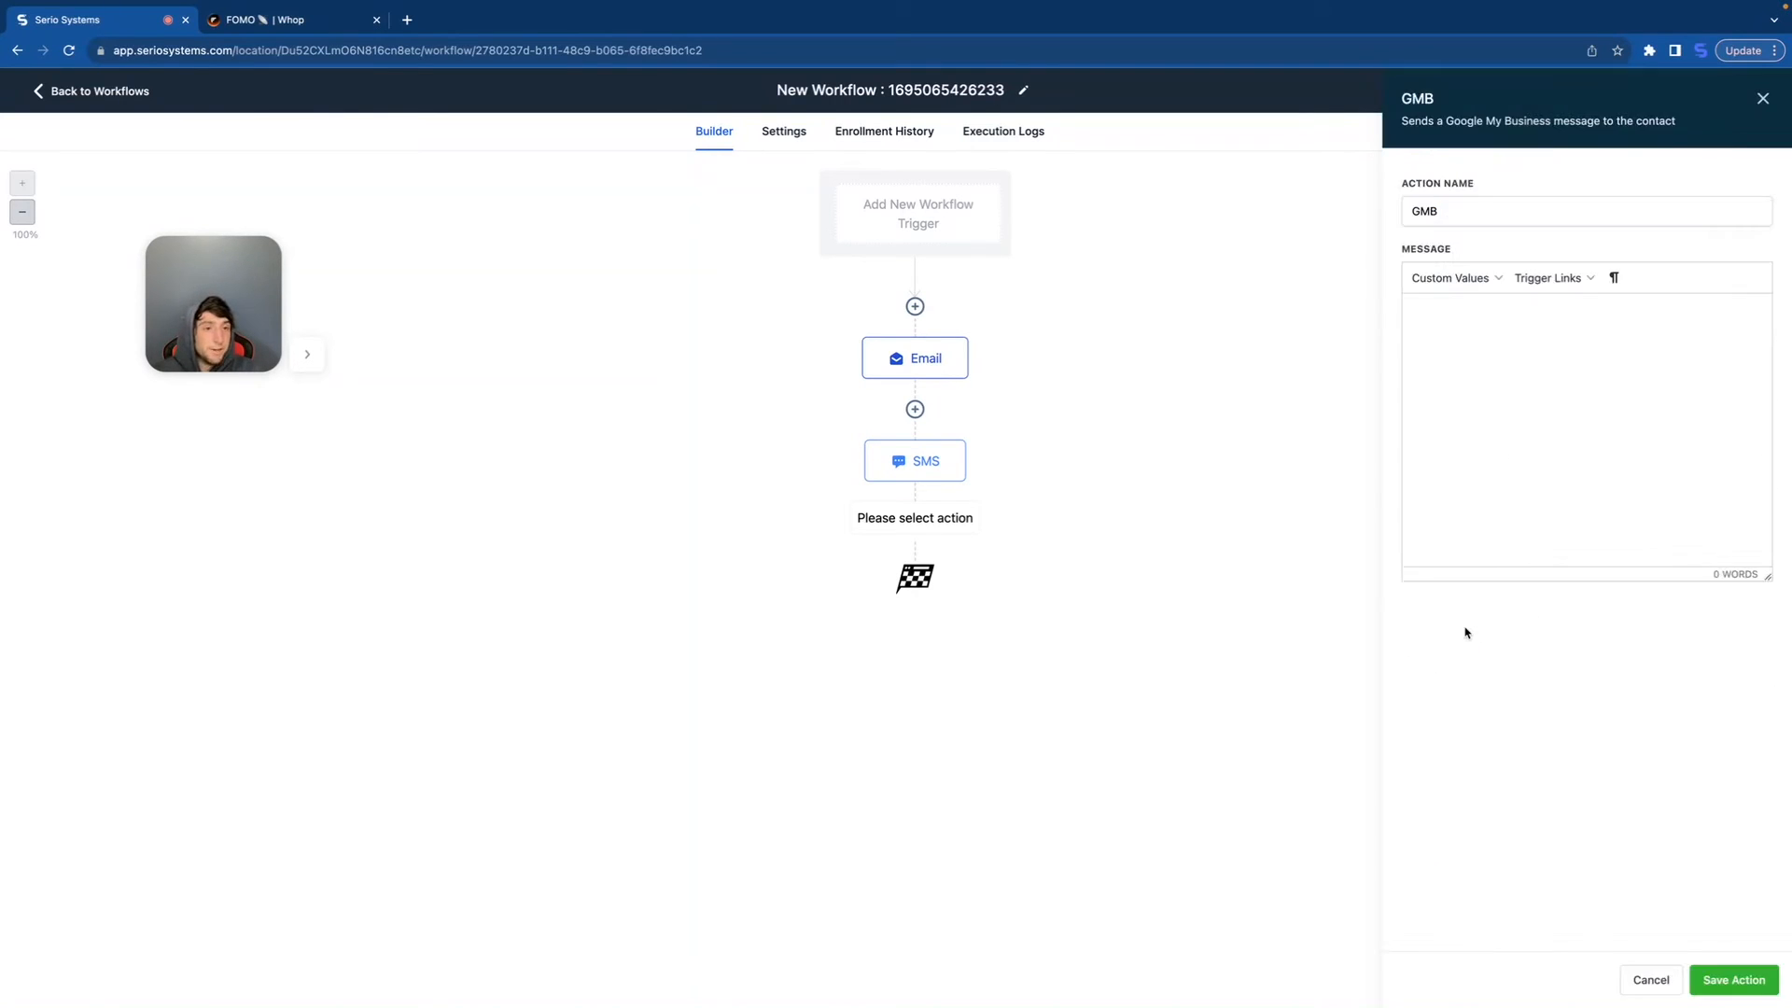
# Step: Review the Affiliate and CRM actions available after the GMB step, and view the Create/Update Opportunity and Assign To User settings without saving
pyautogui.click(915, 614)
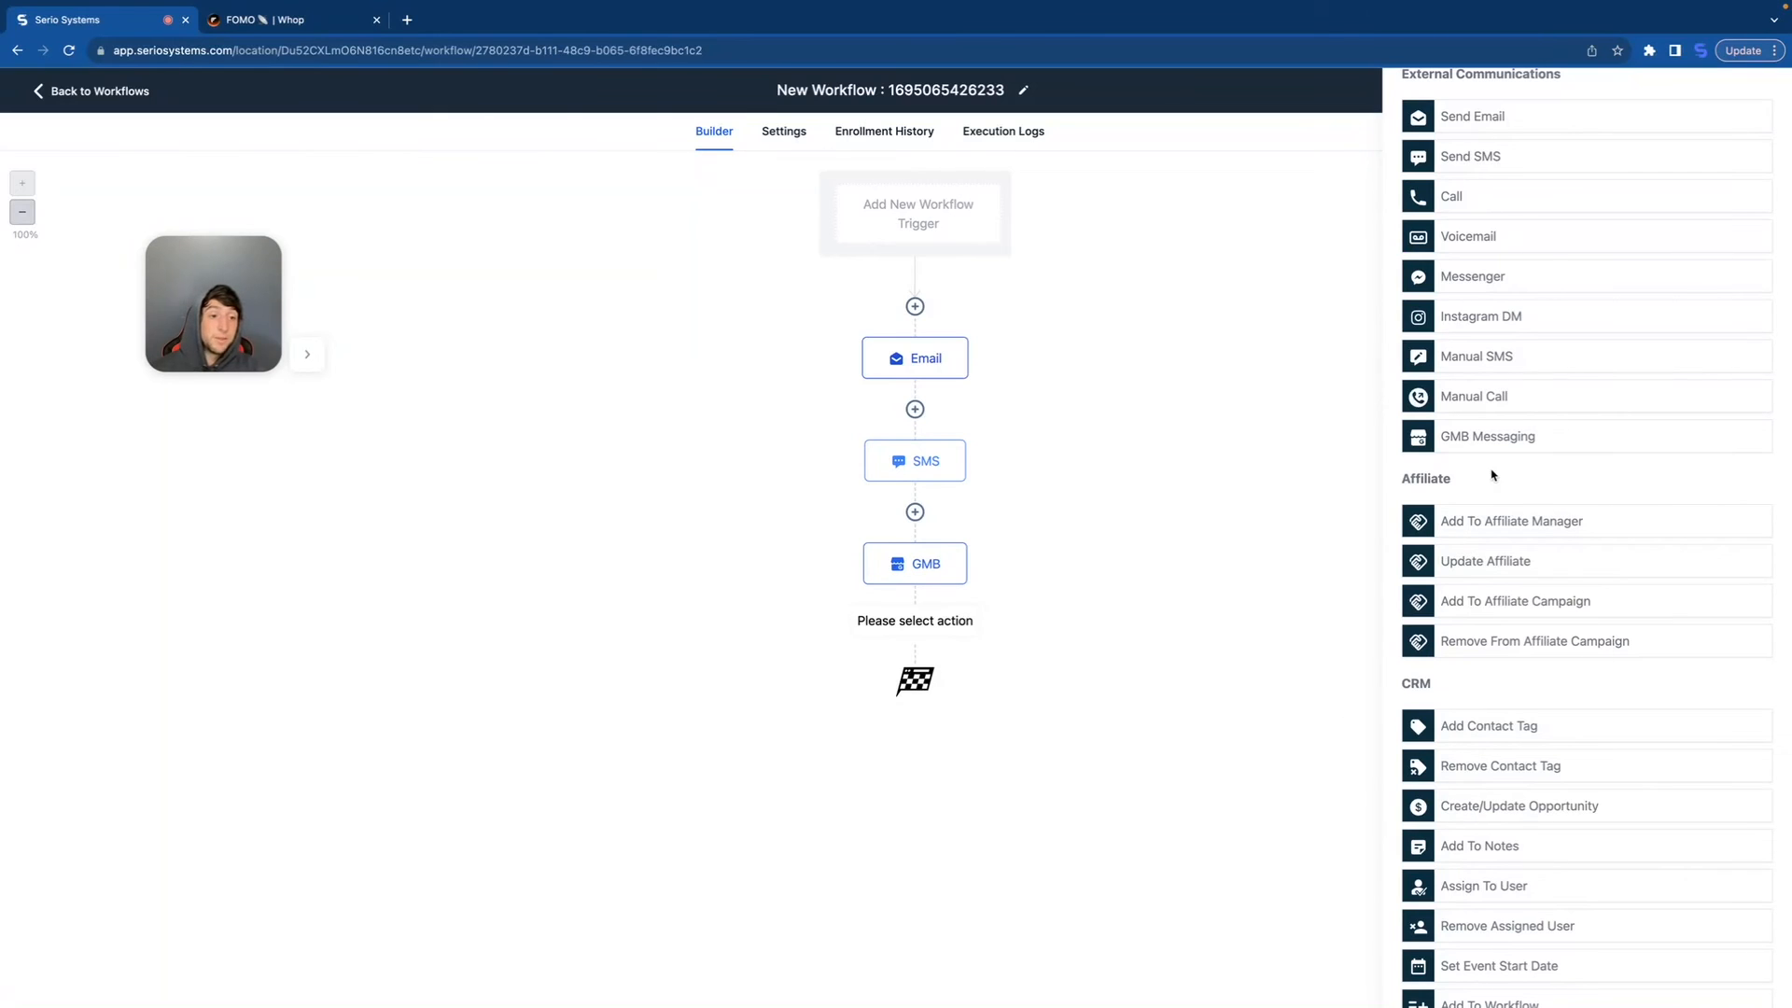
pyautogui.scroll(-3, 1499, 472)
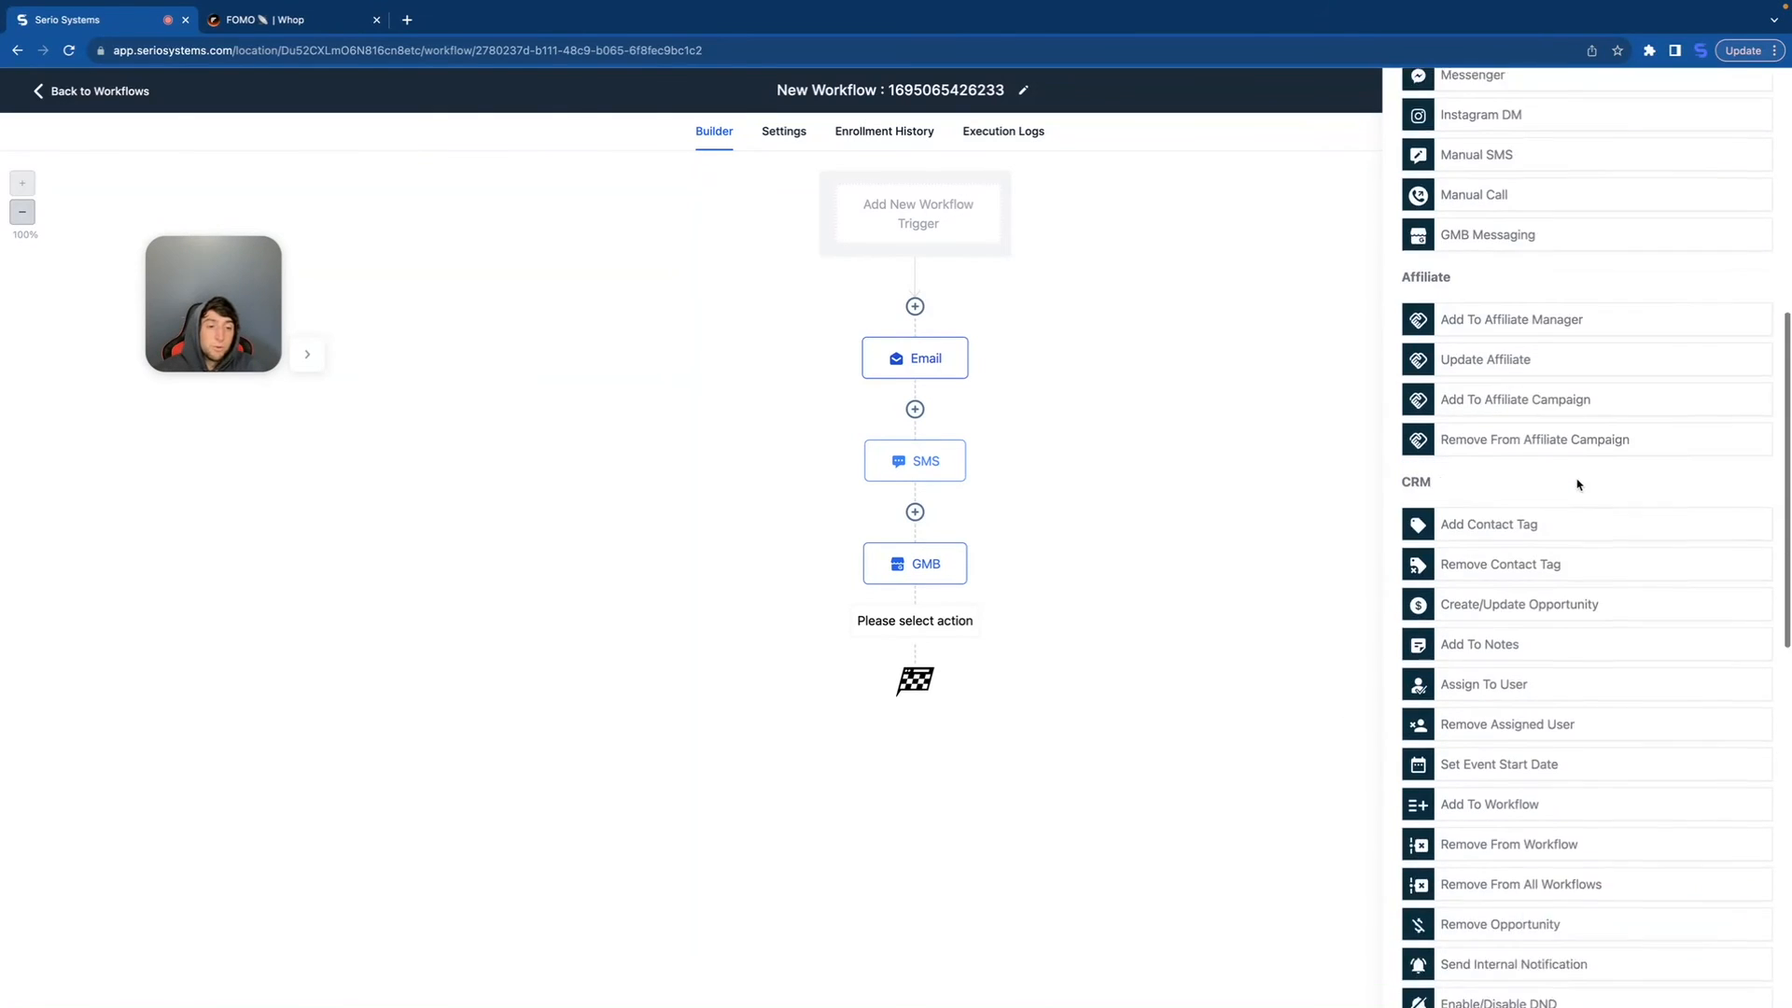
pyautogui.scroll(-5, 1577, 483)
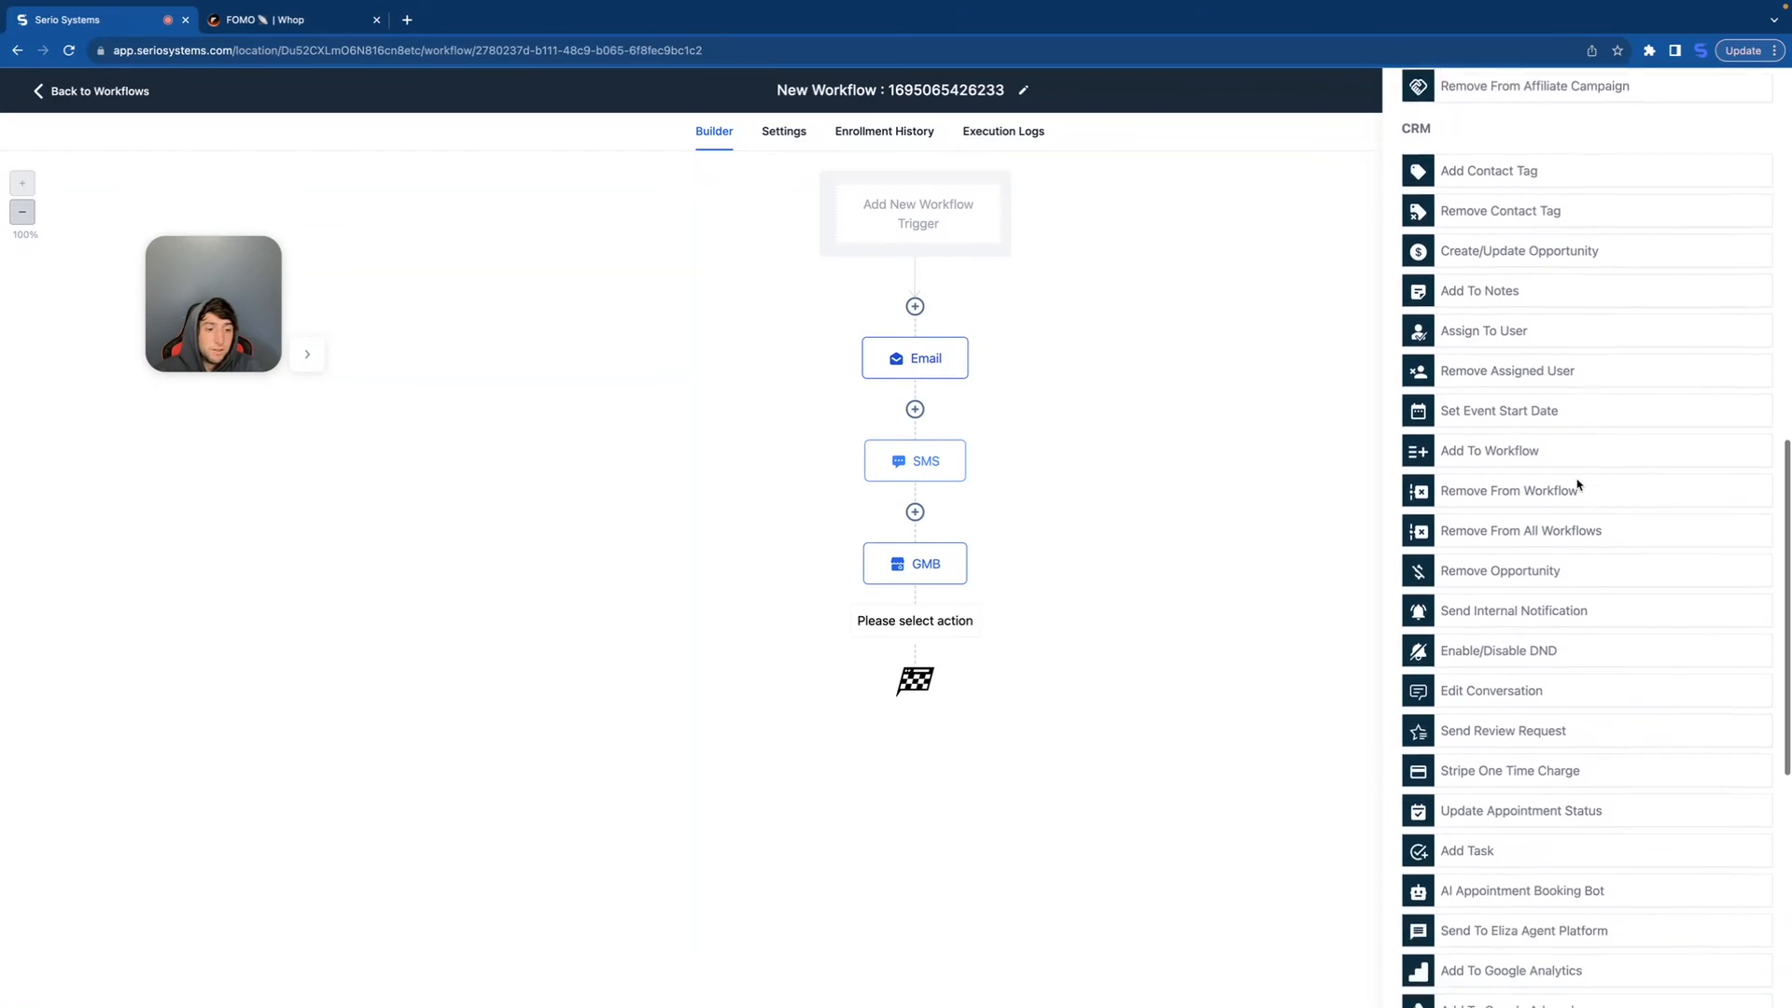
pyautogui.scroll(-2, 1577, 483)
pyautogui.scroll(6, 1577, 484)
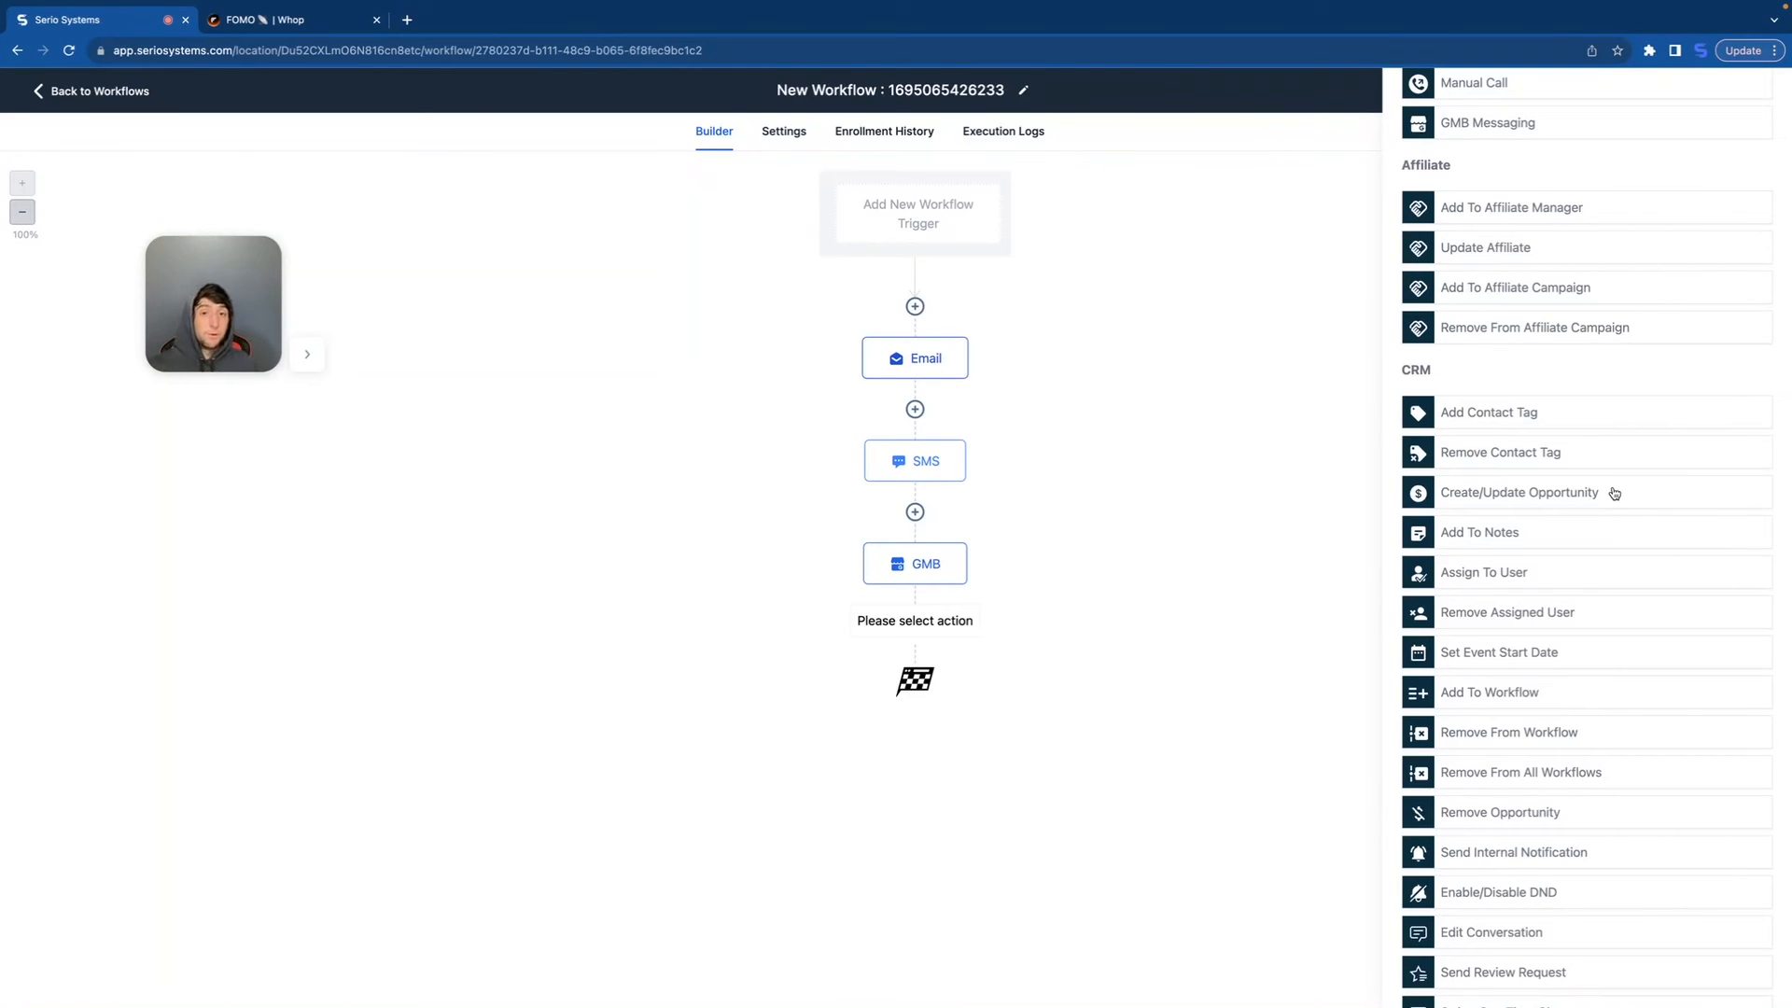
pyautogui.click(1511, 494)
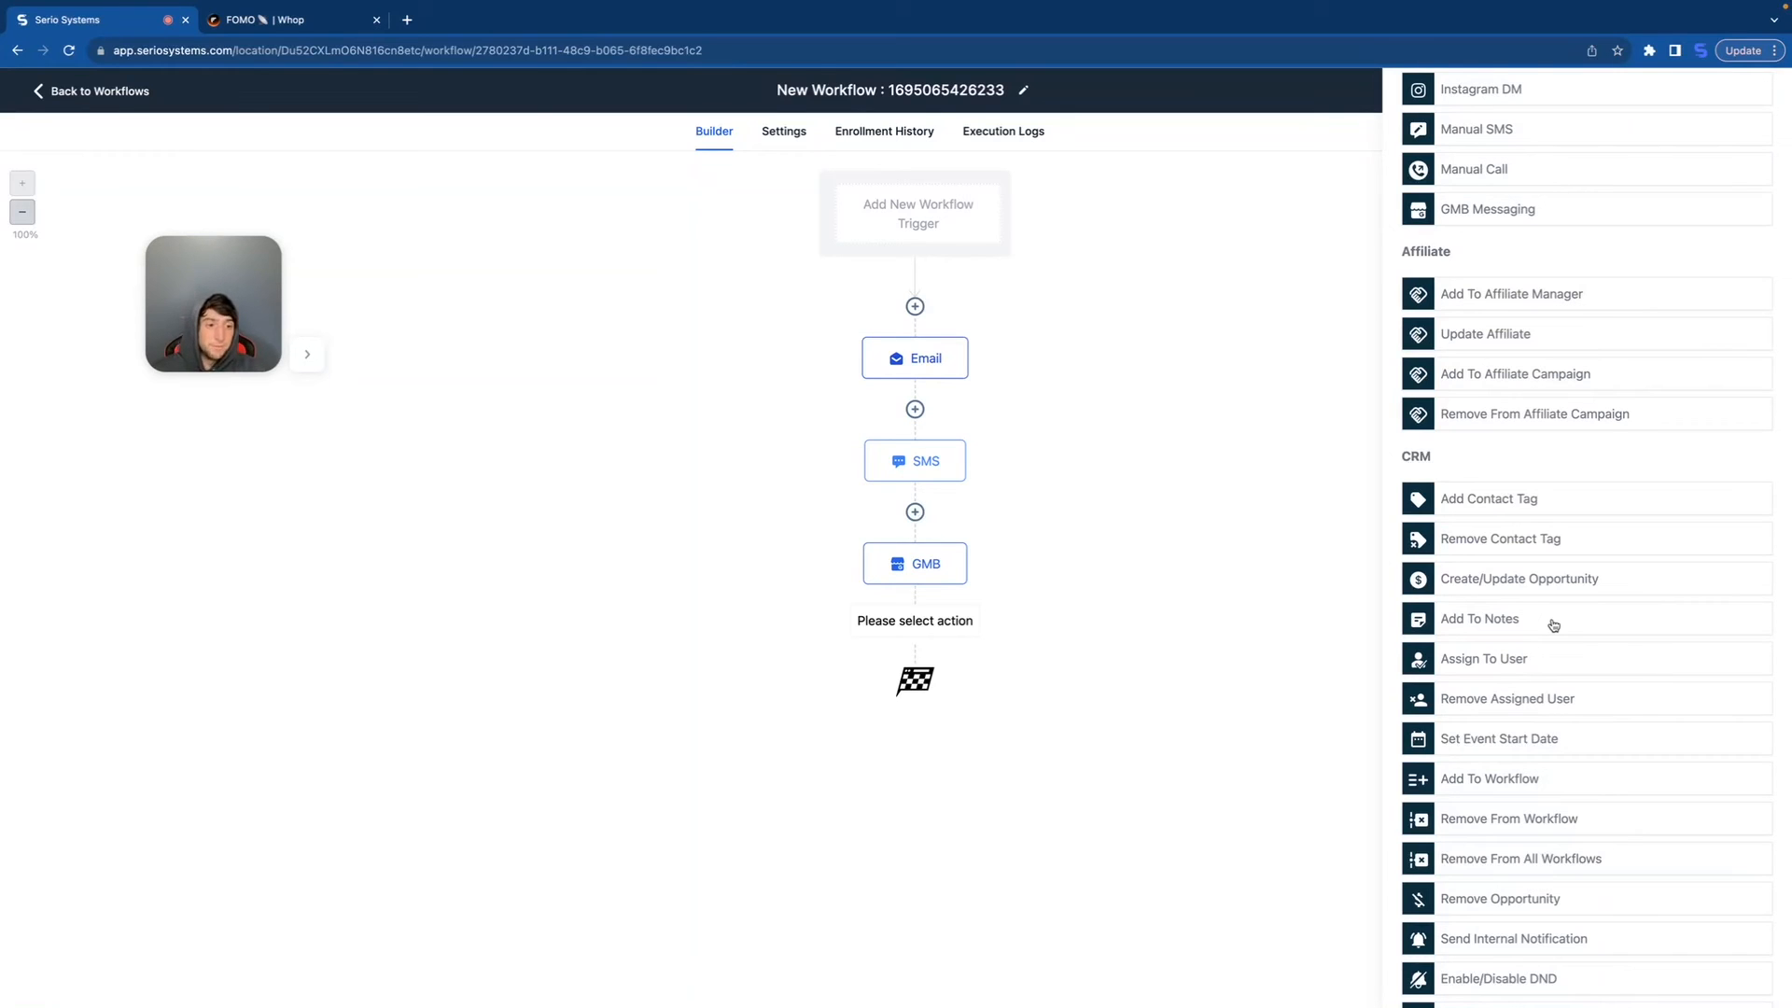
pyautogui.click(1544, 667)
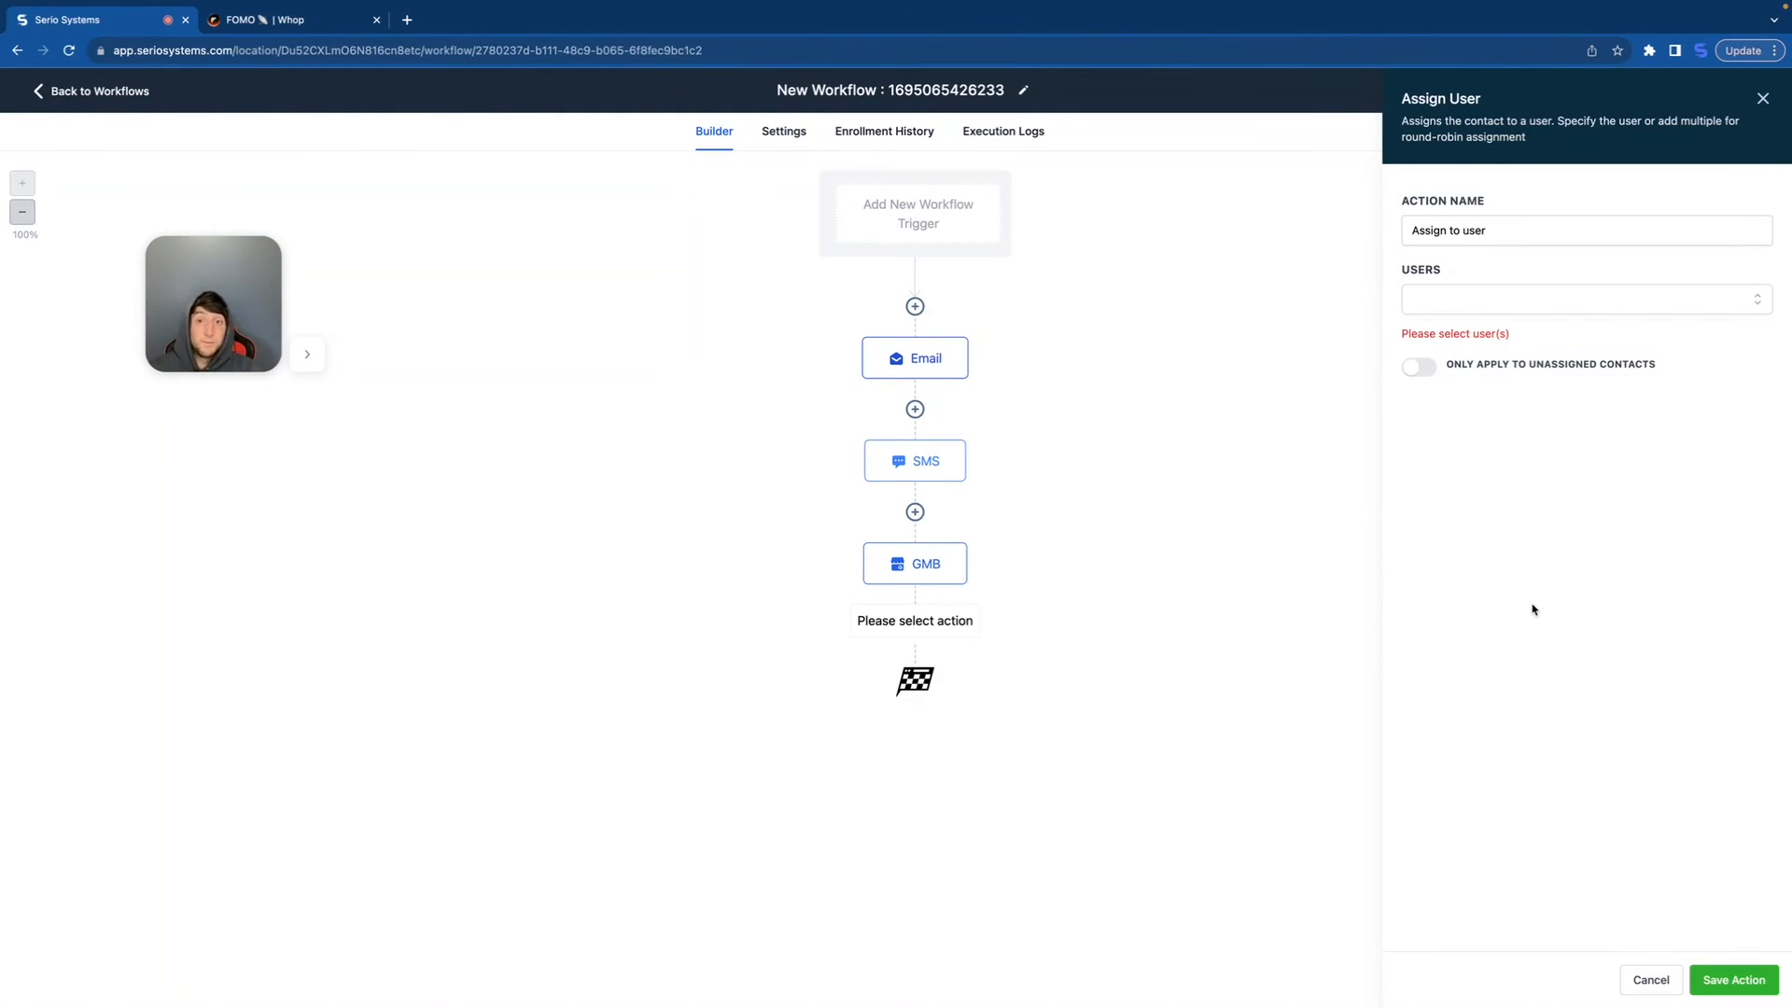
pyautogui.click(1762, 99)
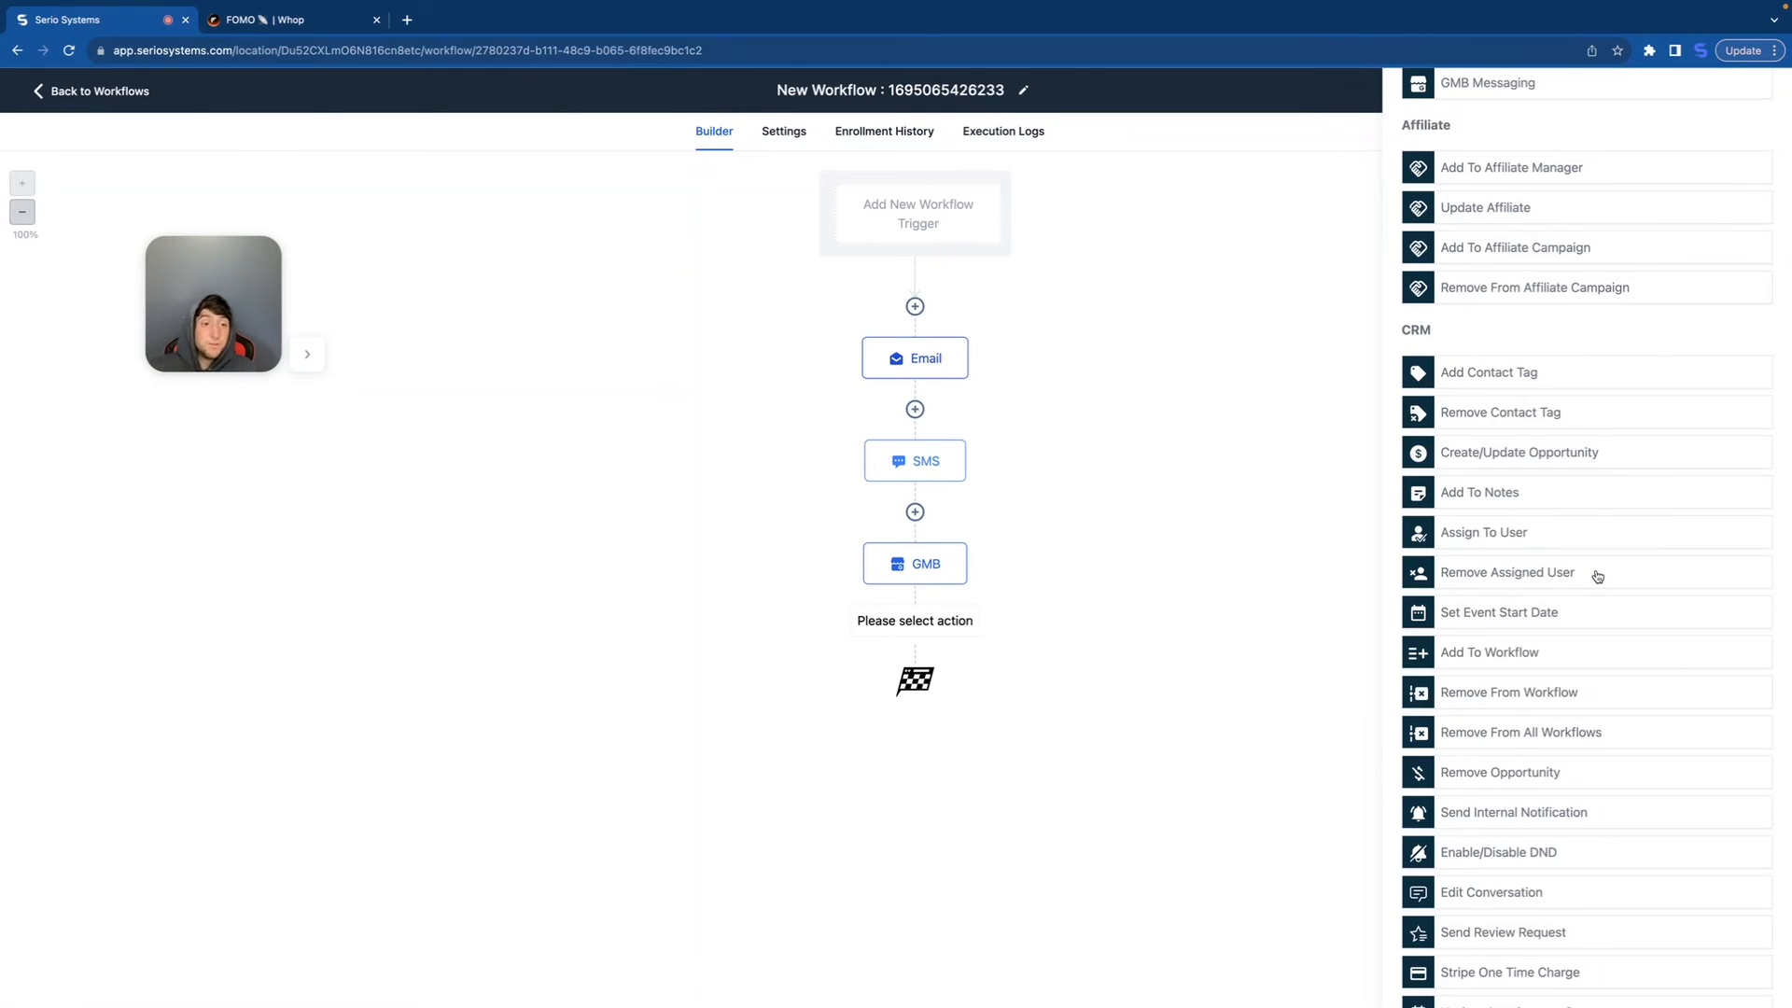
# Step: Add a Set Event Start Date action after the GMB step, using Specific Date/Time with September 20, 2023 and the hour set to 7
pyautogui.click(1541, 621)
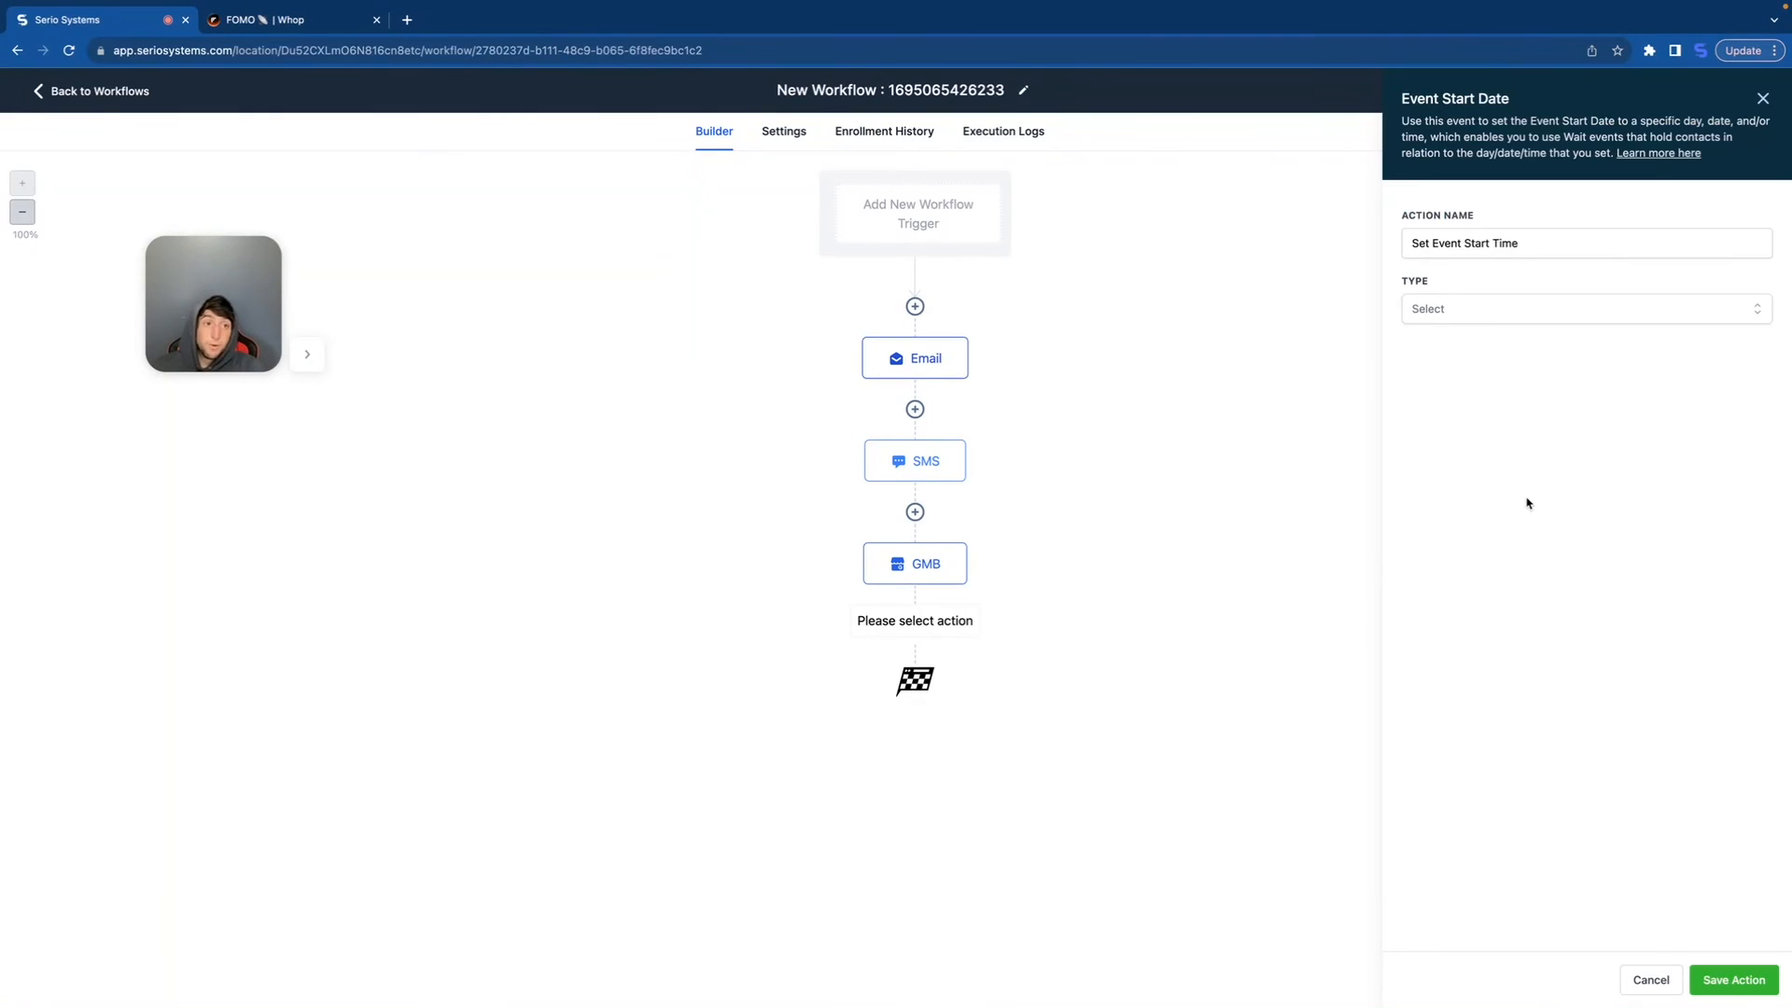
pyautogui.click(1487, 302)
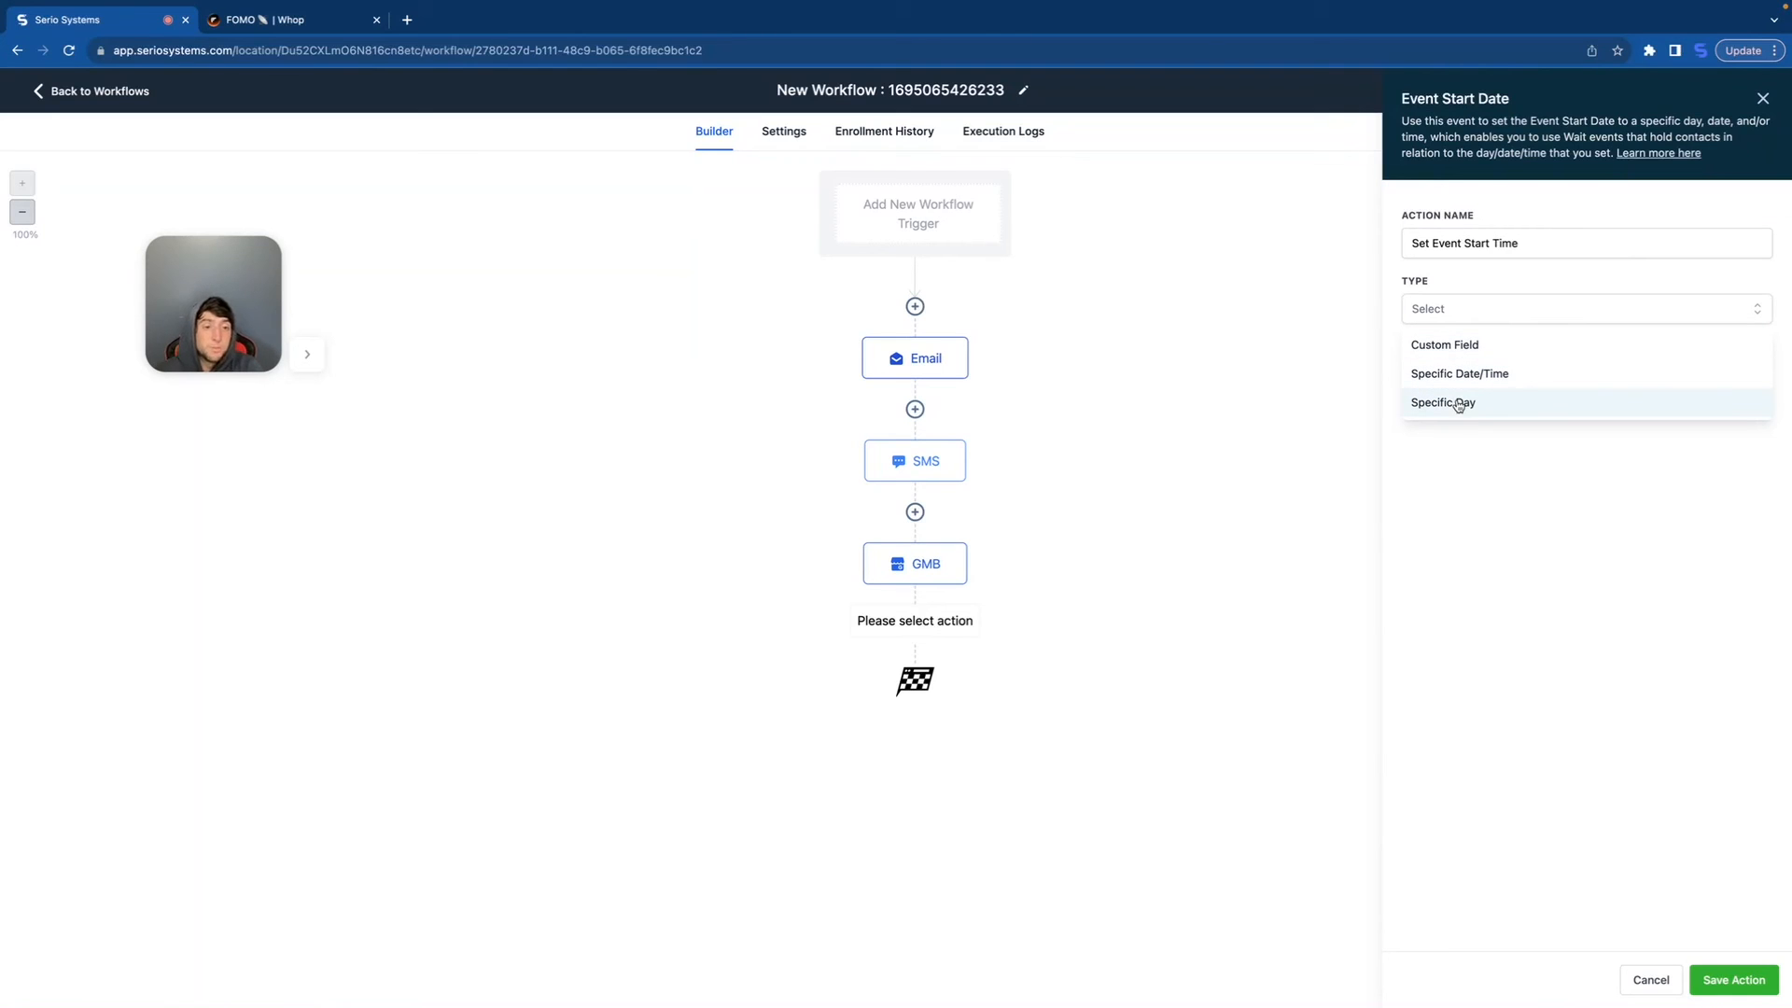
pyautogui.click(1492, 377)
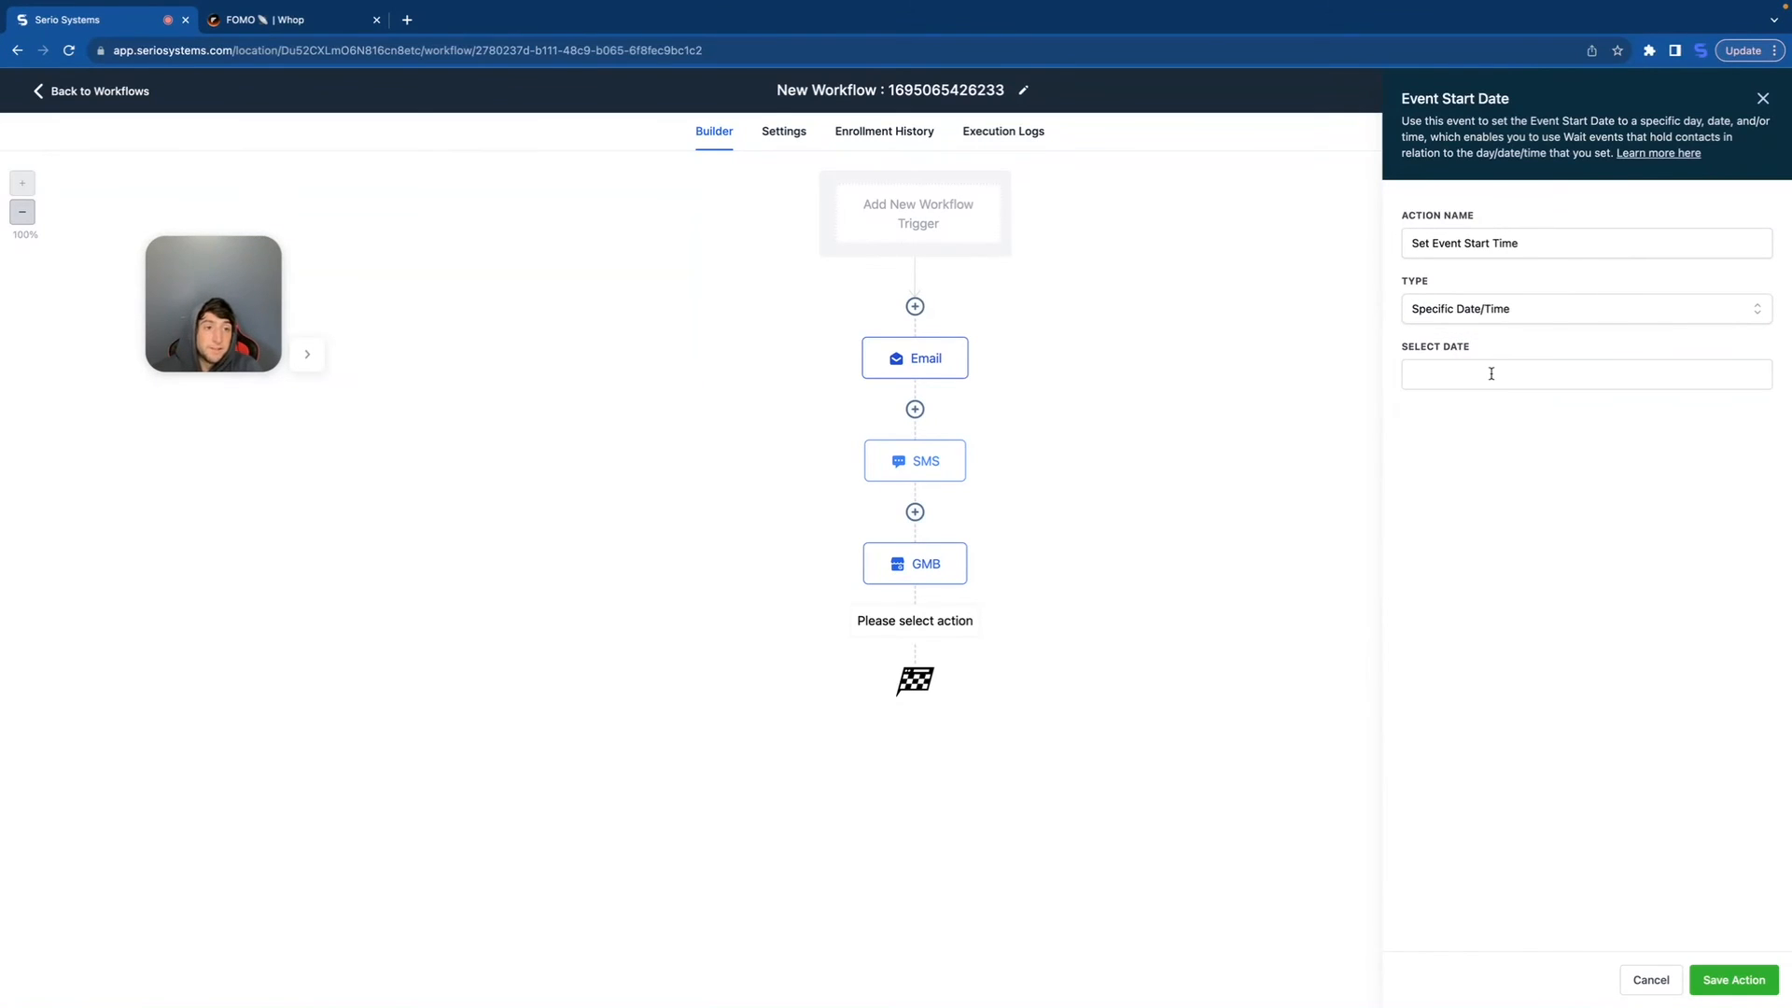
pyautogui.click(1455, 373)
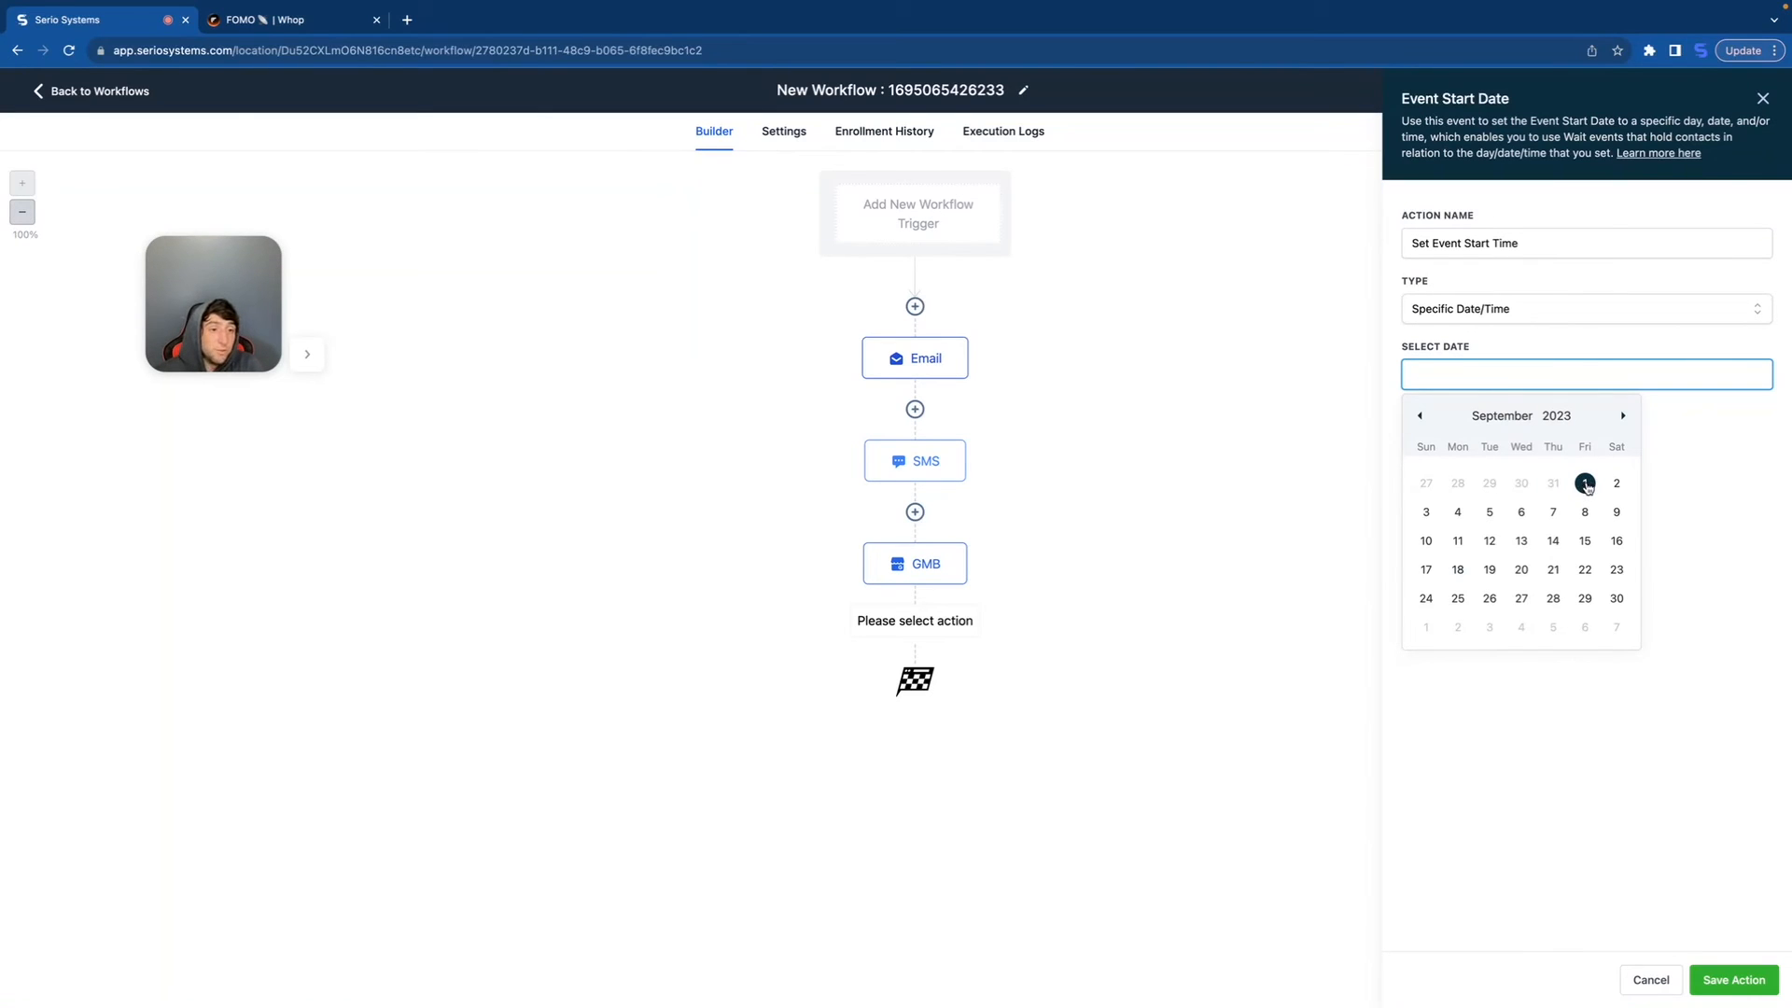
pyautogui.click(1521, 570)
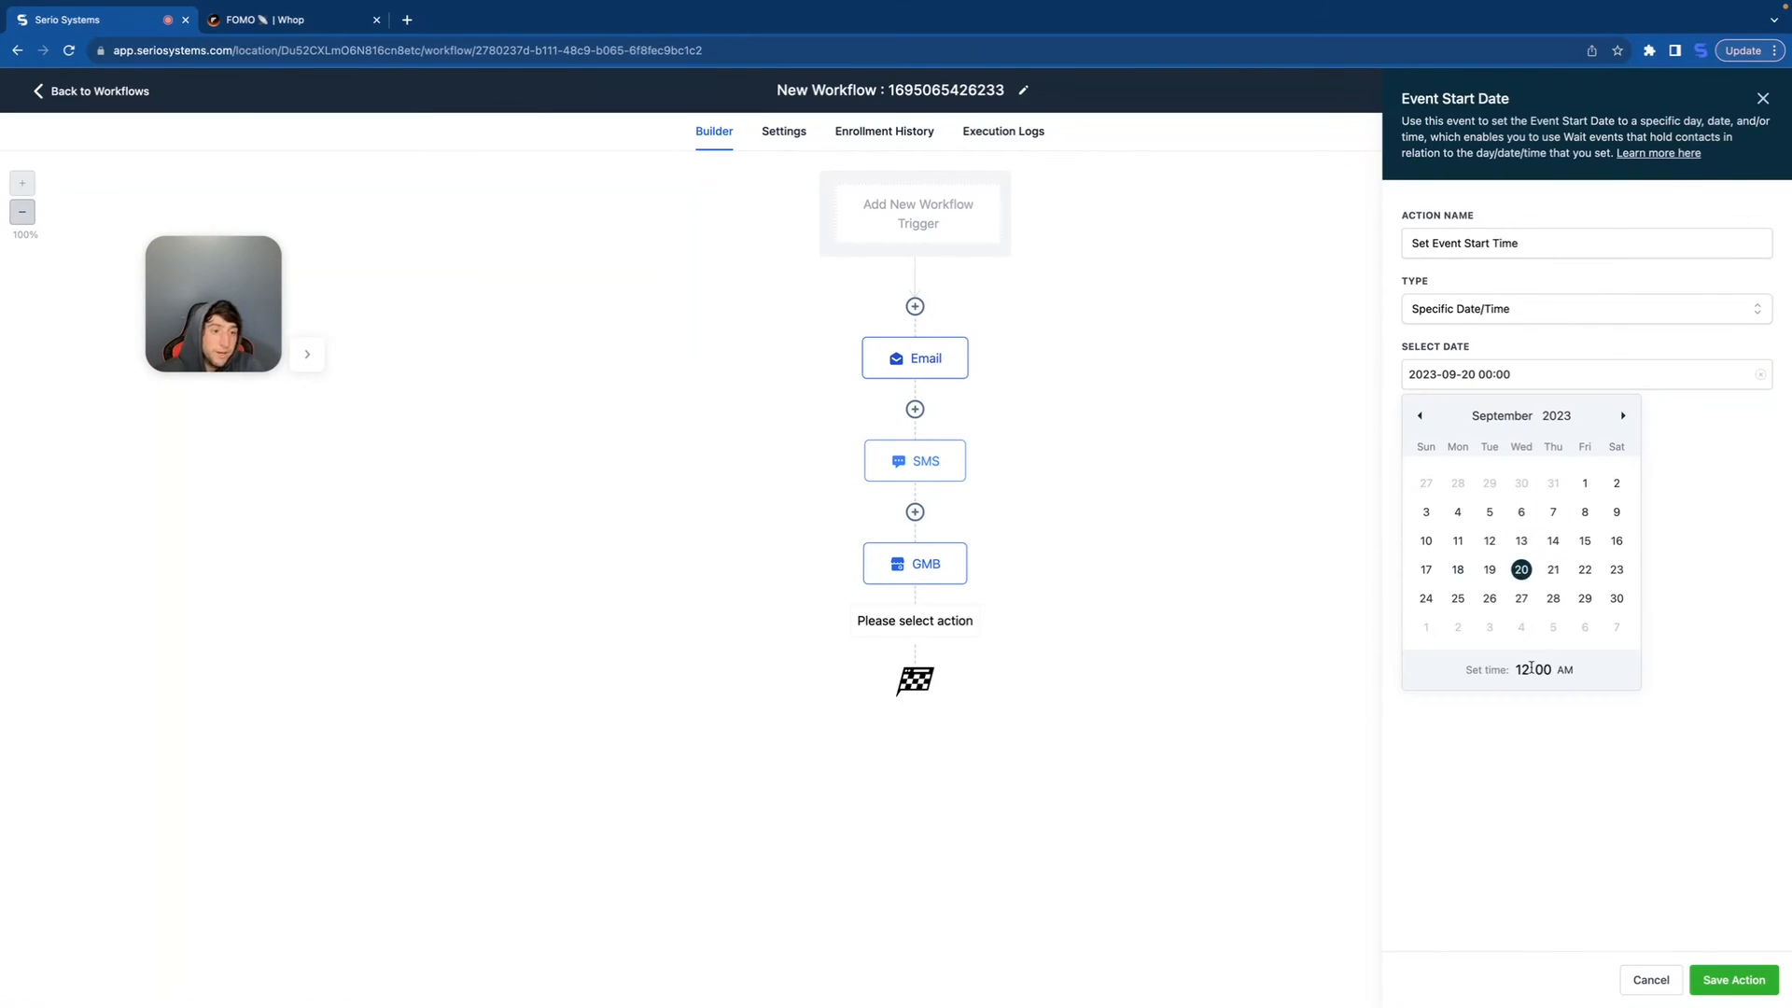
pyautogui.click(1522, 670)
pyautogui.write('7')
pyautogui.click(1734, 979)
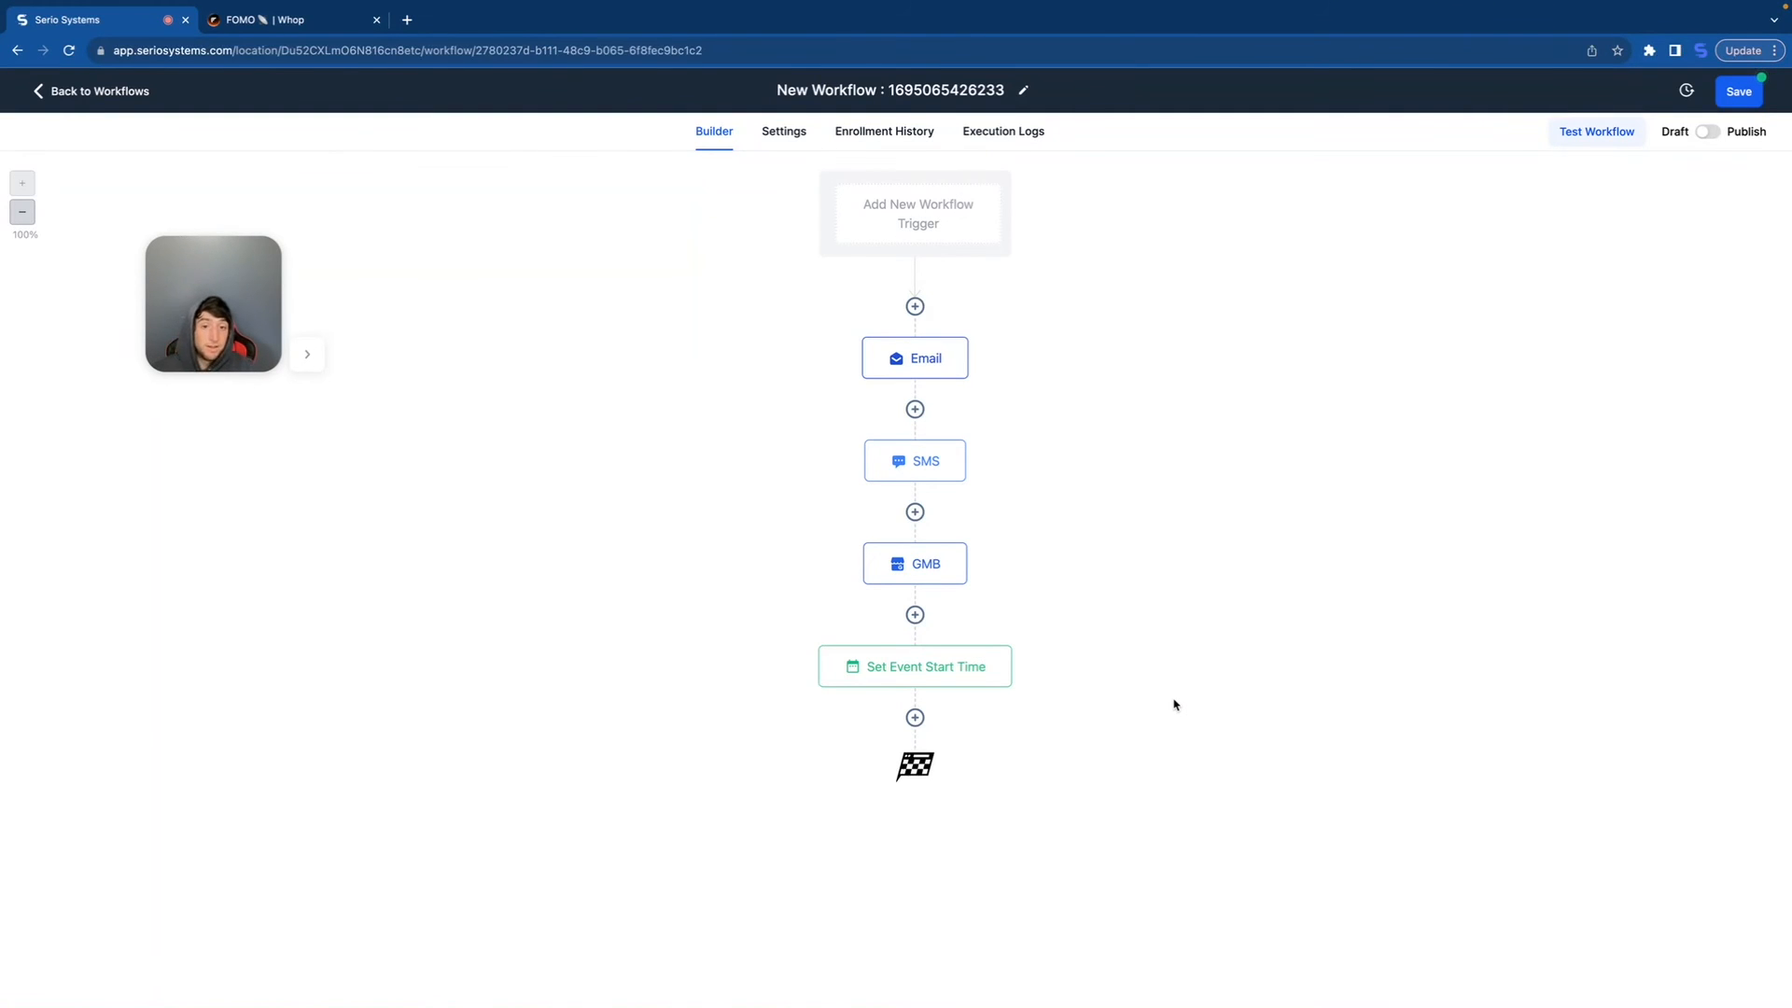
# Step: Find the Wait action for the step after Set Event Start Time and make it wait for Event / Appointment time
pyautogui.click(915, 717)
pyautogui.write('wai')
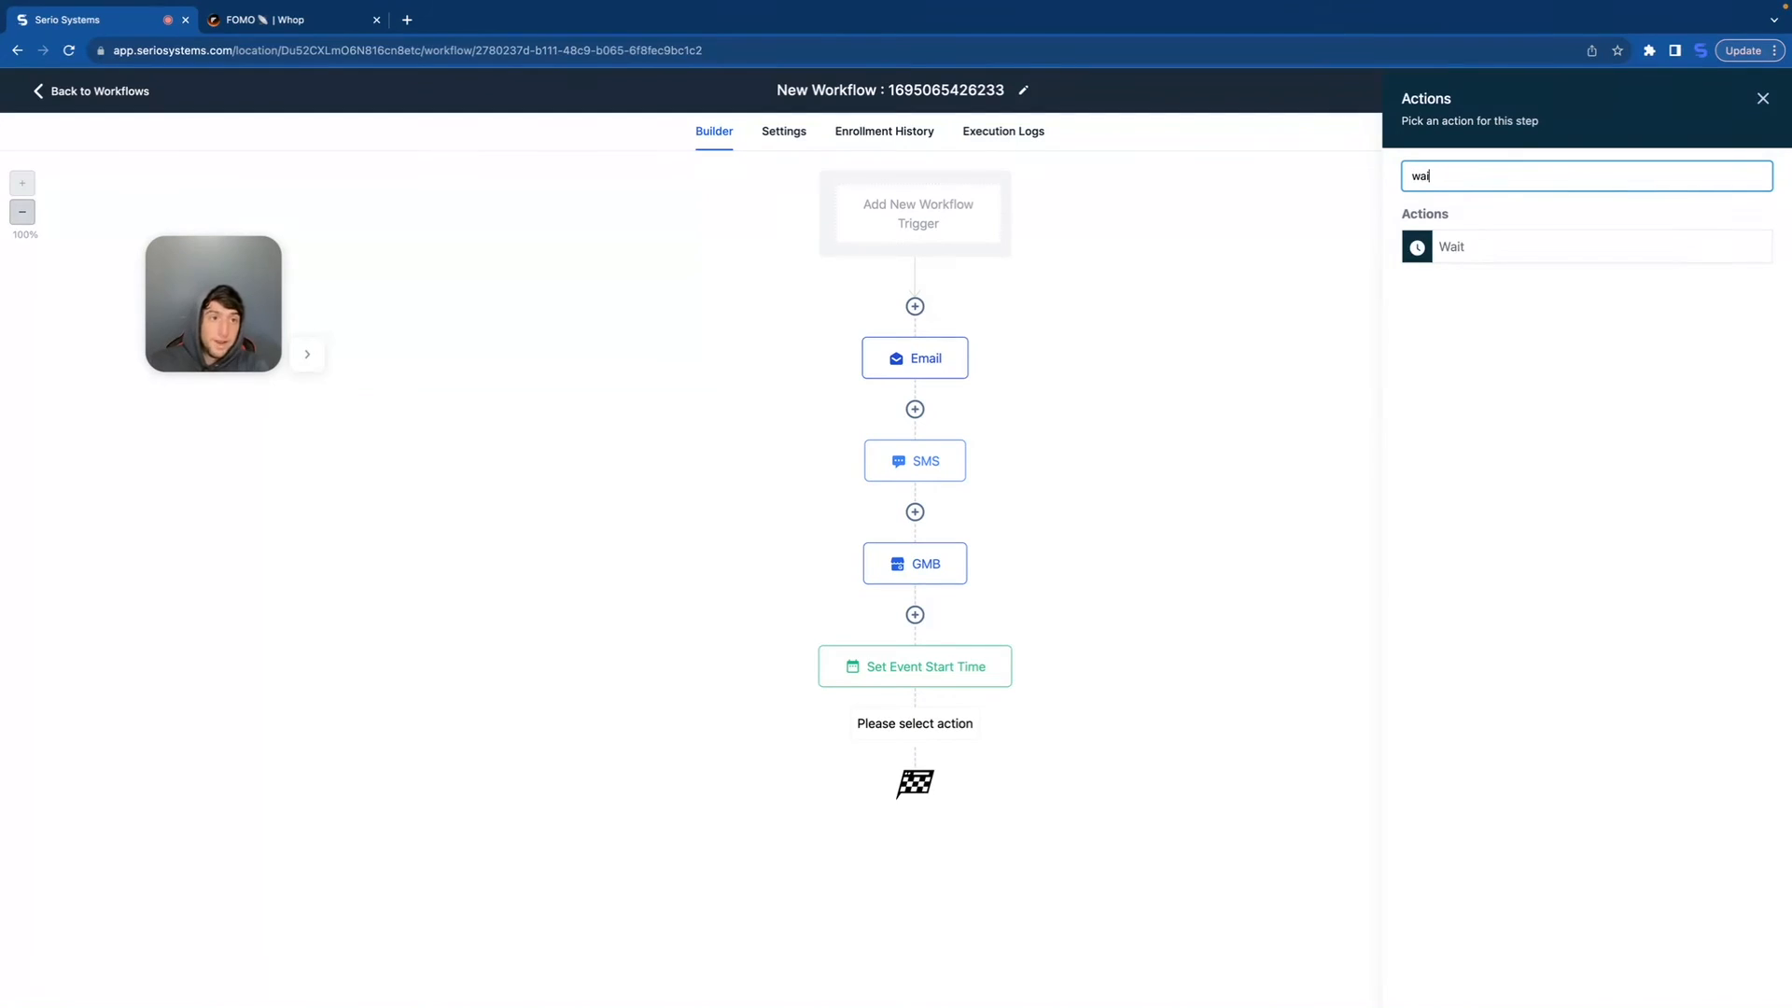
pyautogui.click(1470, 250)
pyautogui.click(1193, 281)
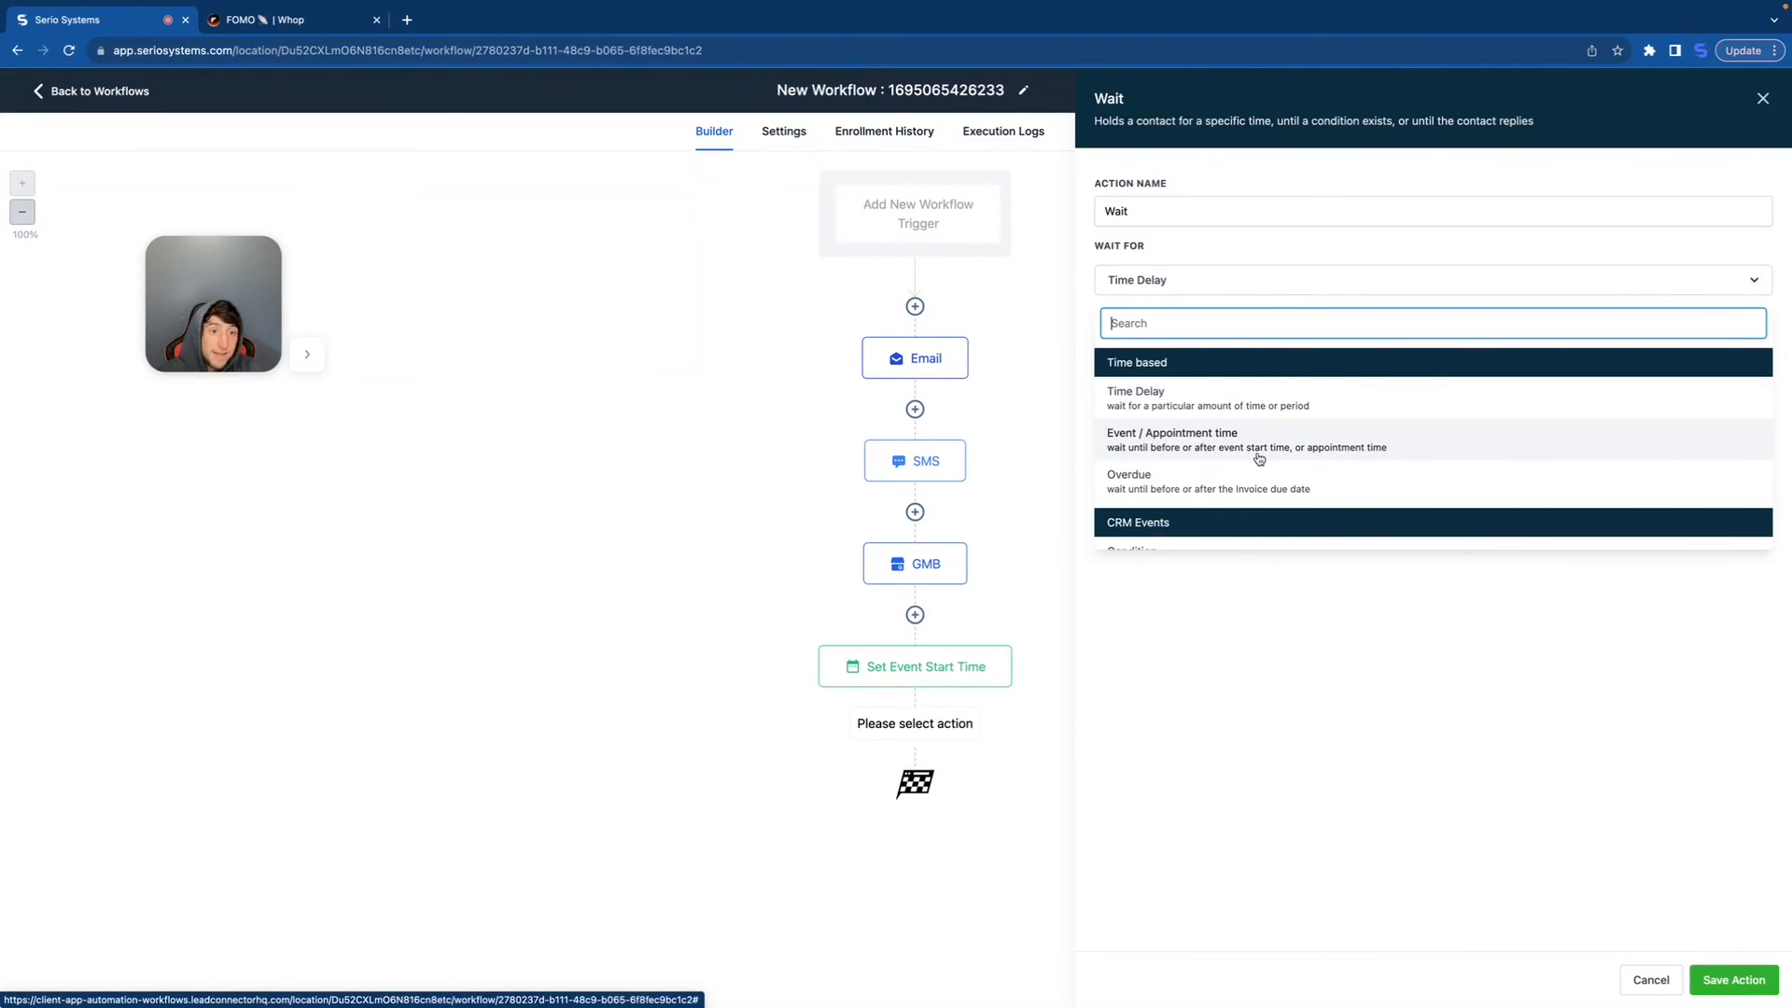
pyautogui.click(1345, 452)
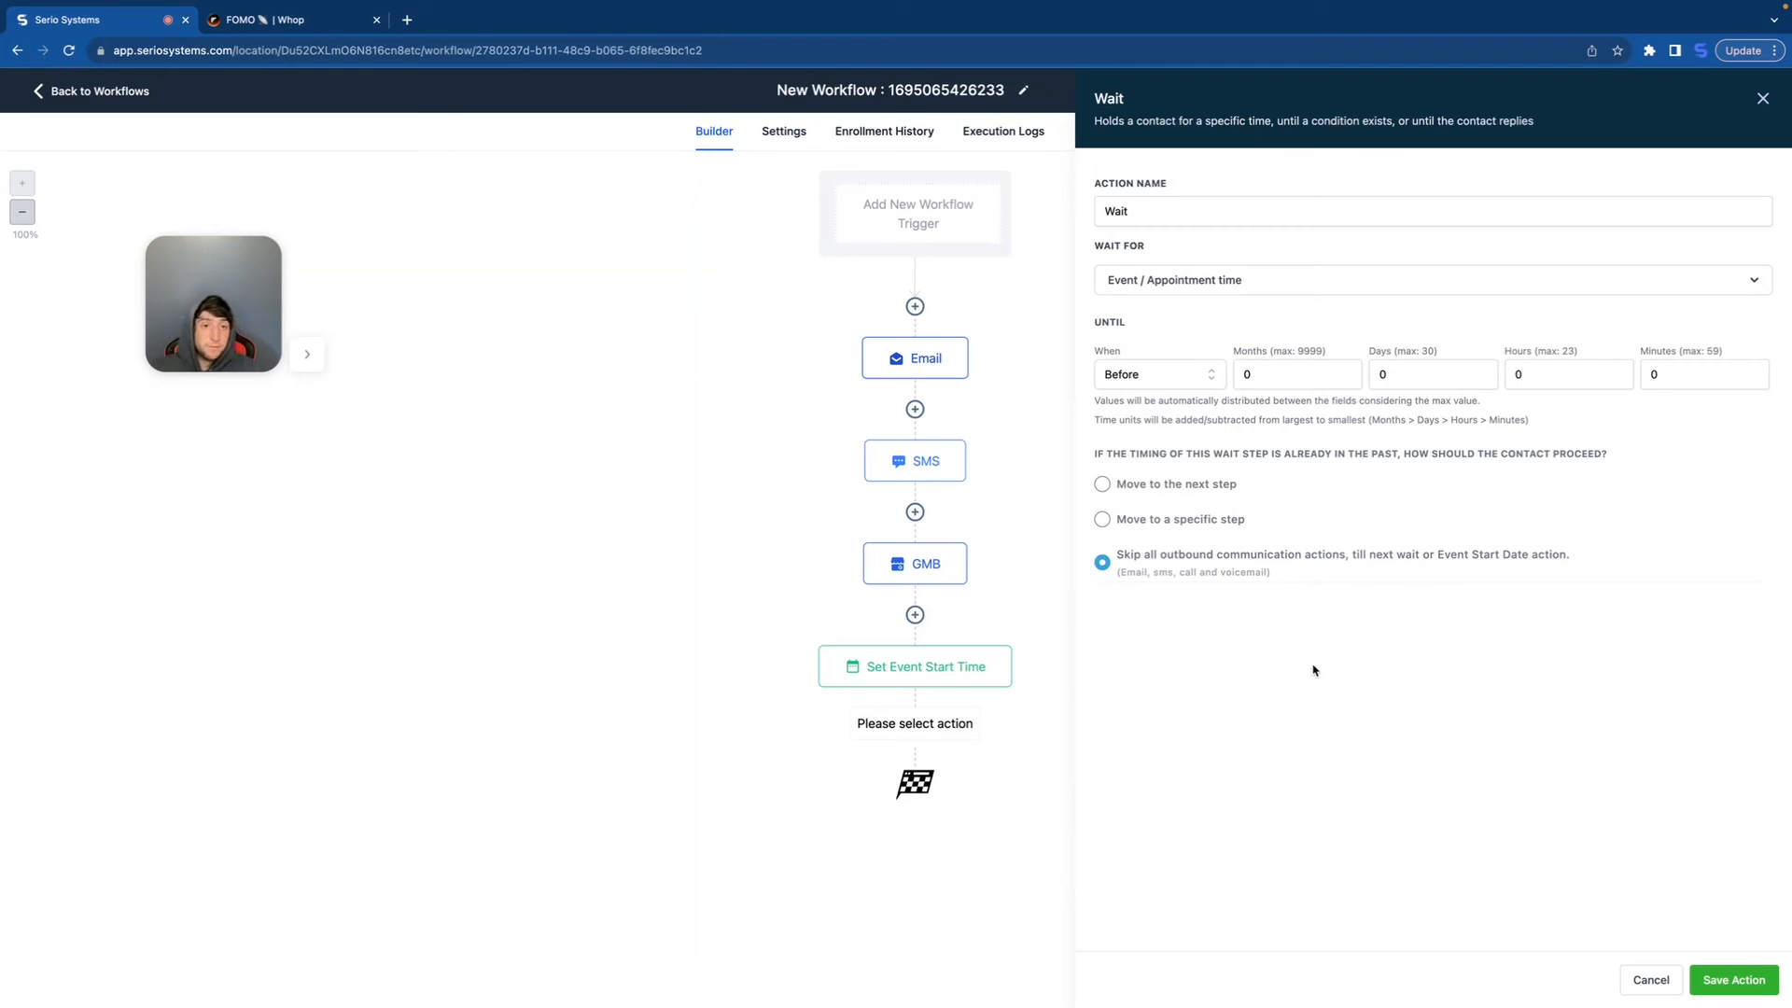
# Step: Switch the Wait action to a Time Delay with the amount 5, change its time unit, and save the action
pyautogui.click(1149, 282)
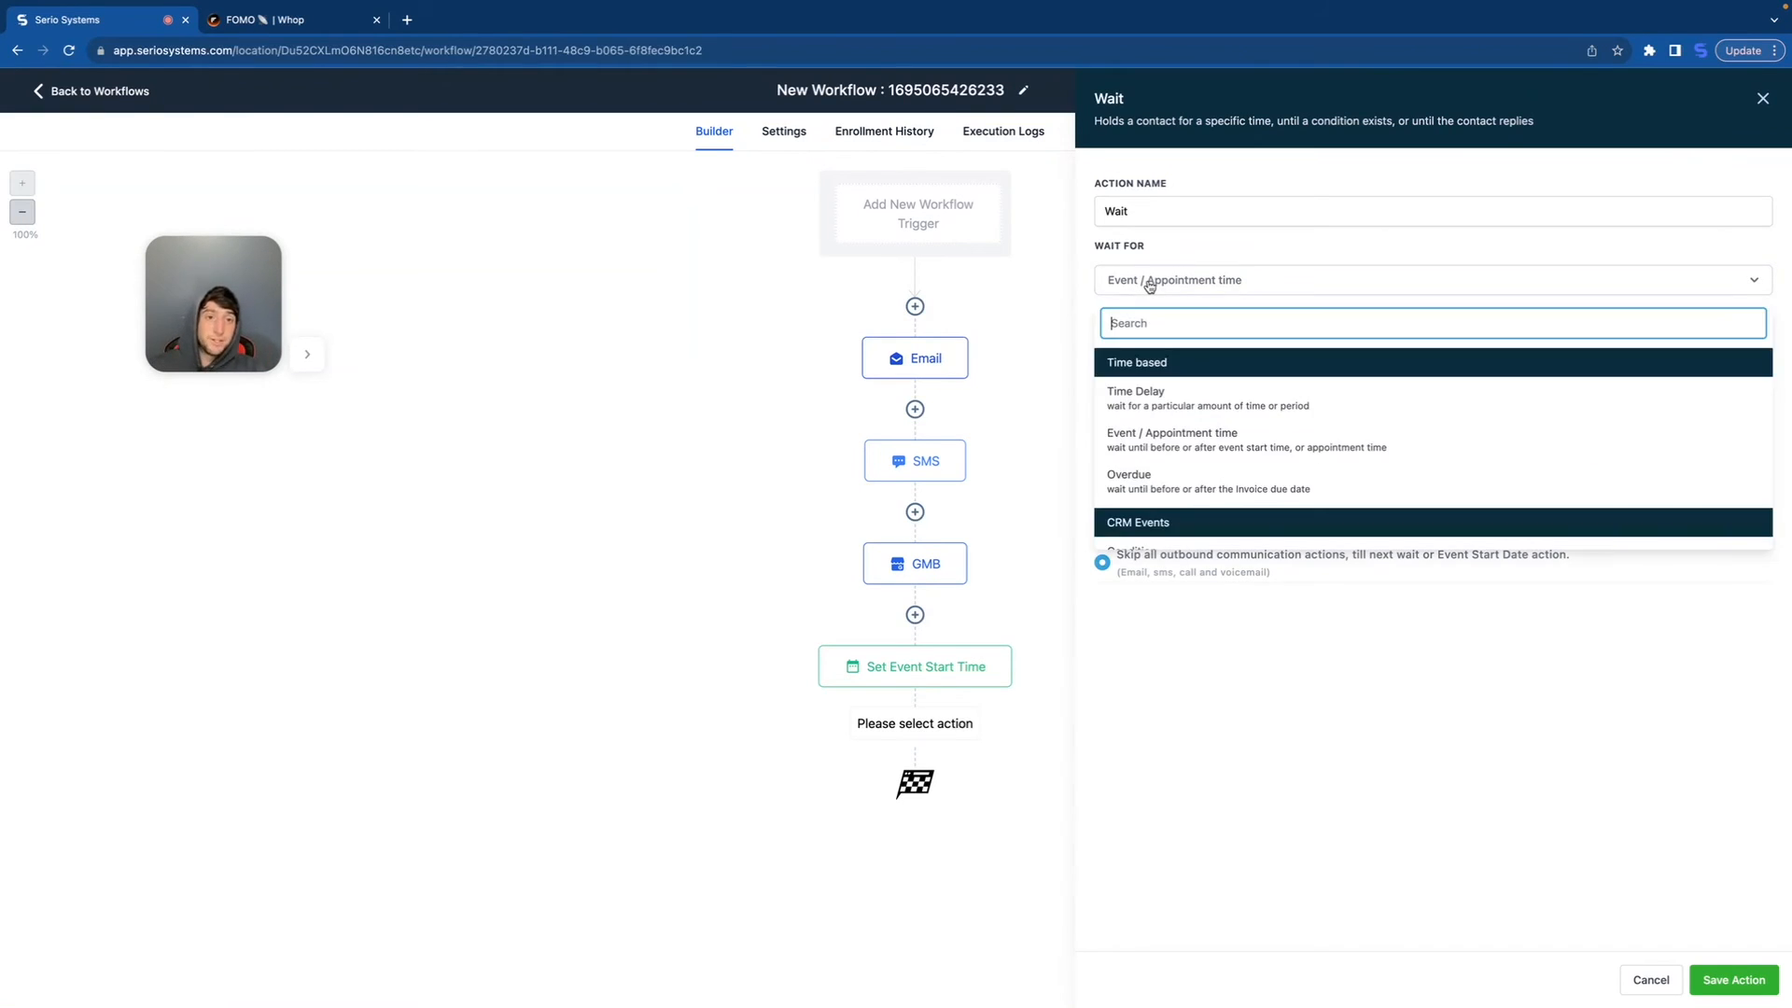
pyautogui.click(1125, 392)
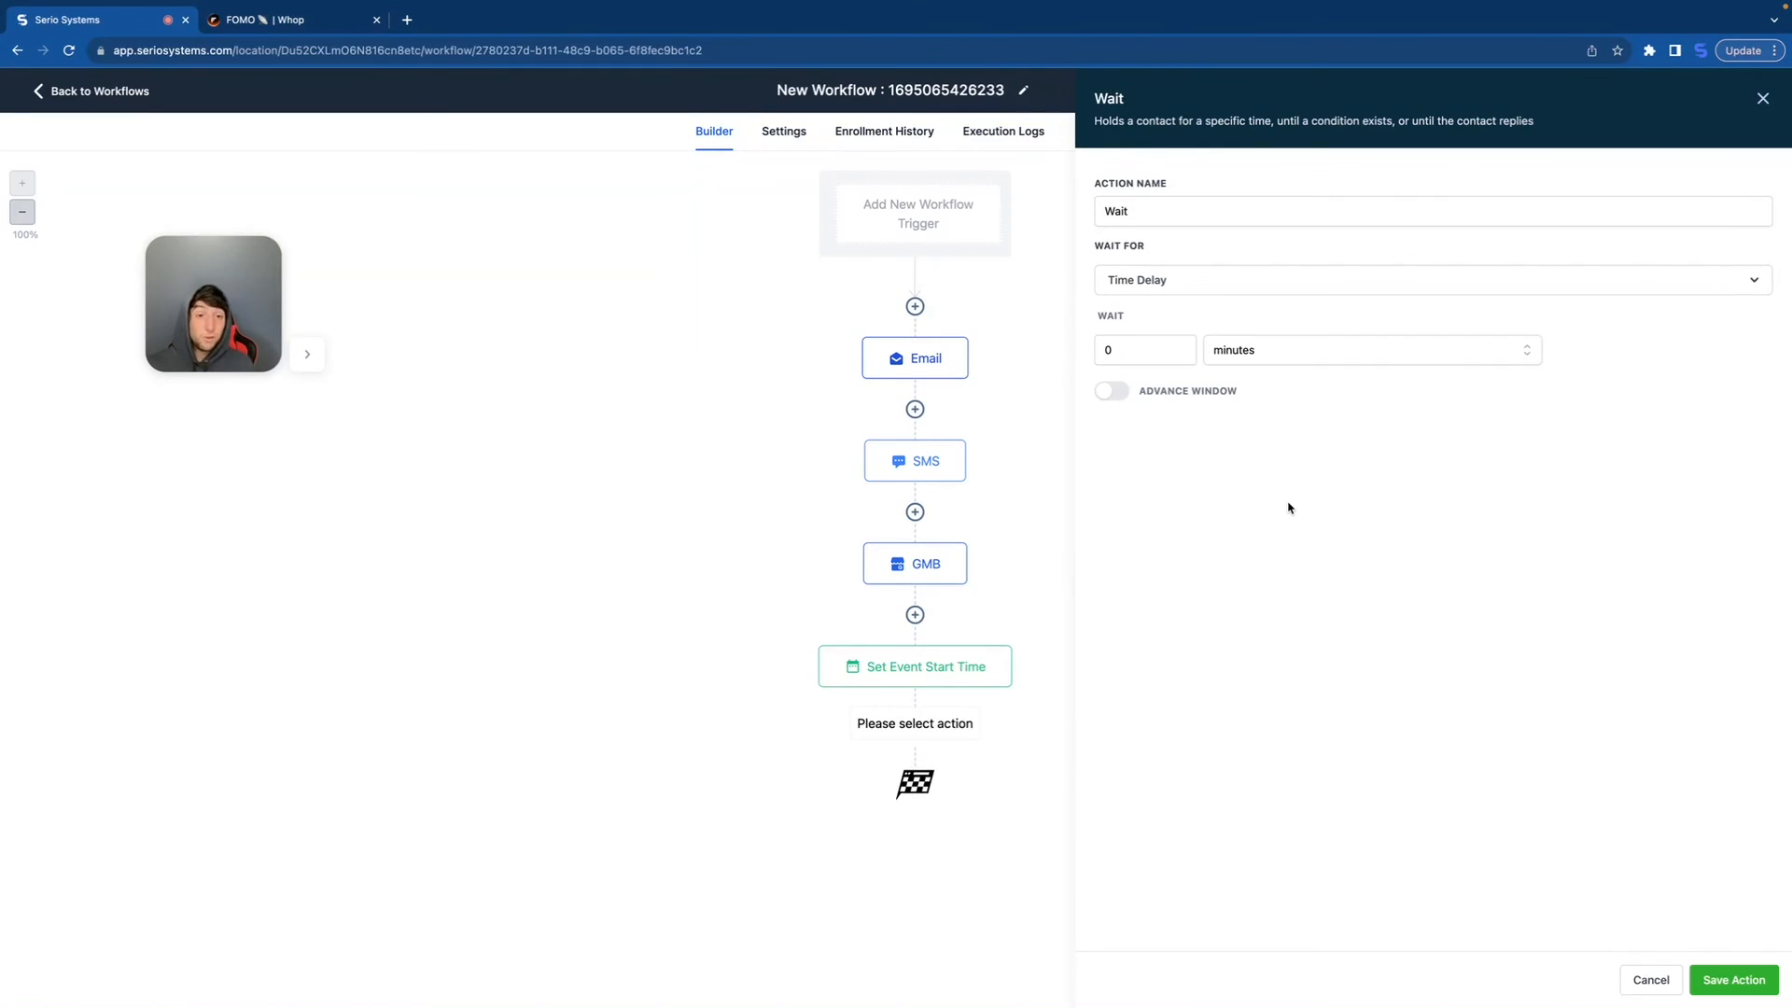
pyautogui.doubleClick(1107, 350)
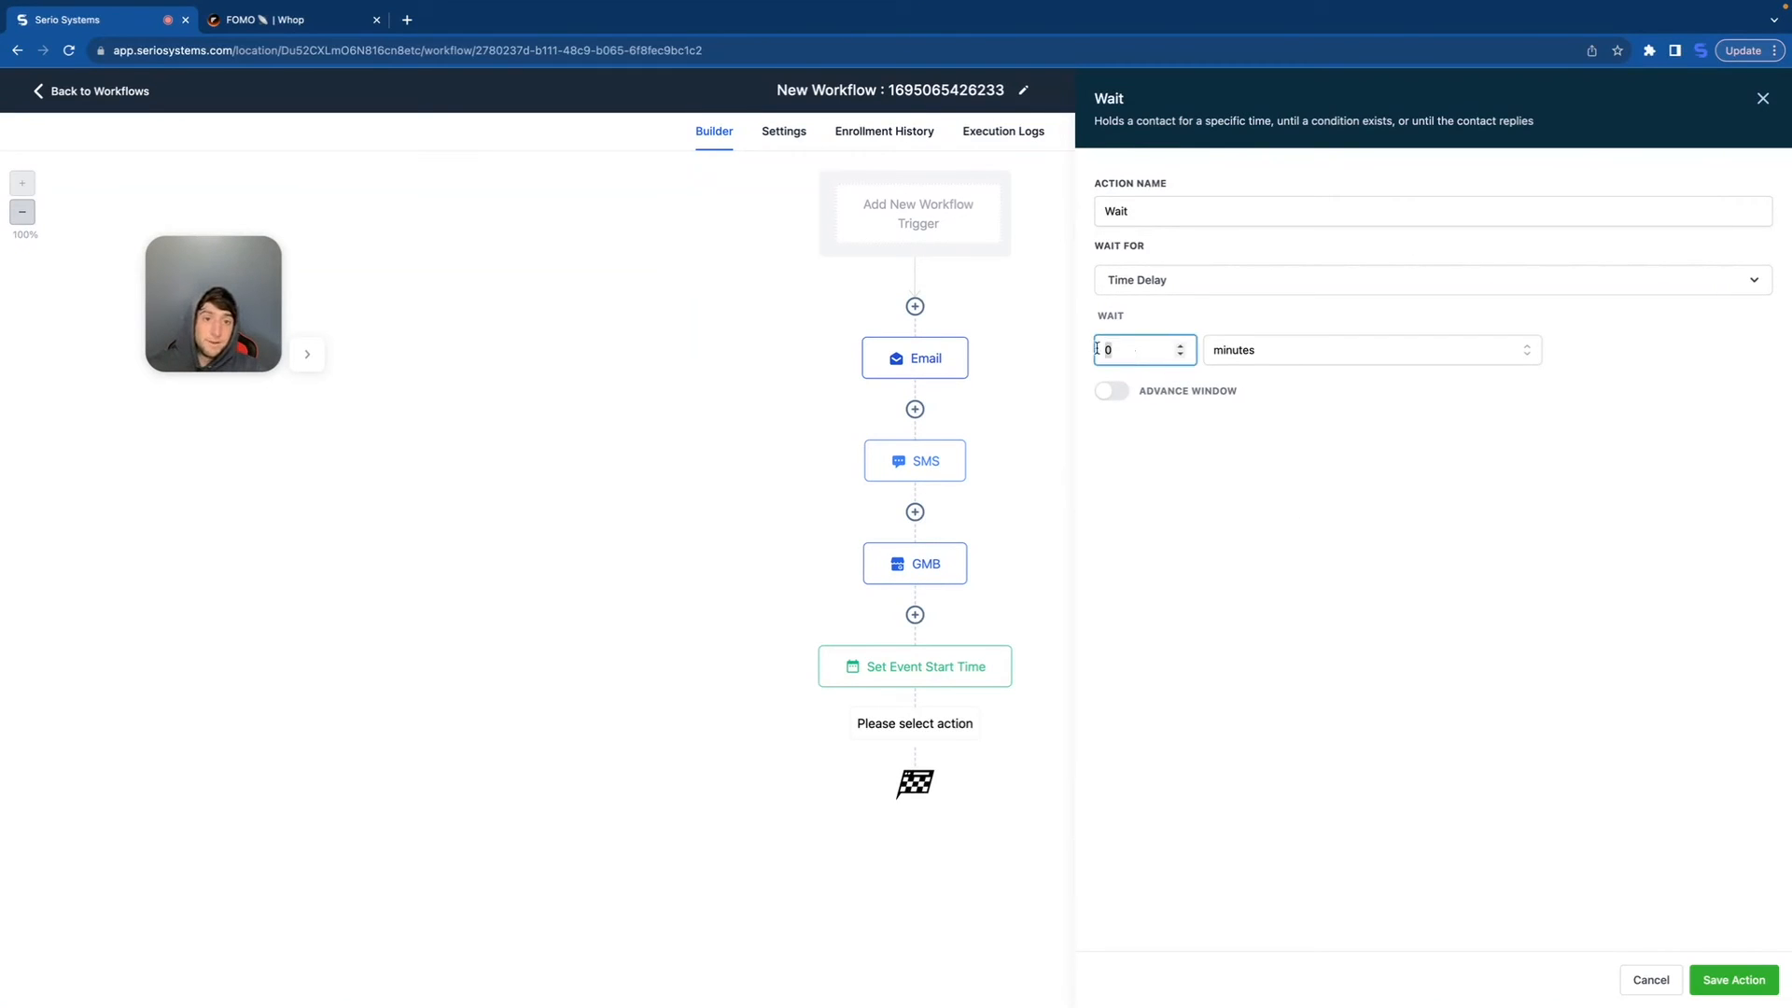
pyautogui.write('5')
pyautogui.click(1240, 353)
pyautogui.click(1225, 444)
pyautogui.click(1733, 979)
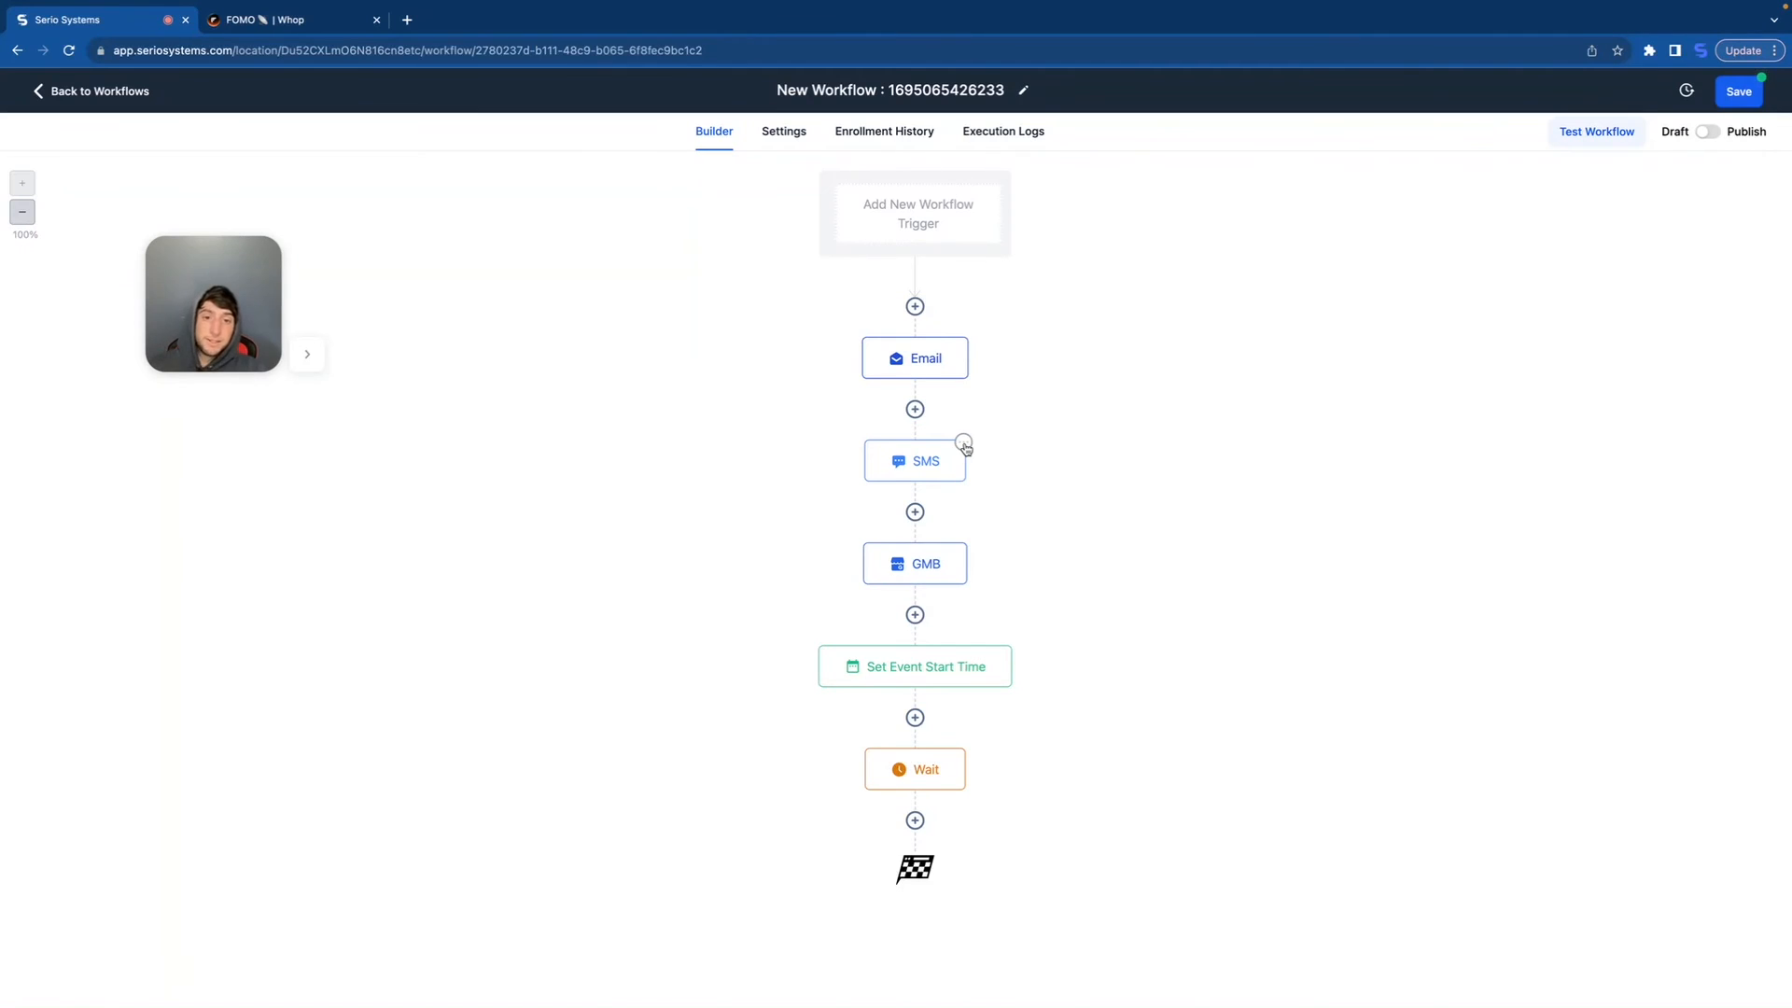
# Step: Copy the SMS action that follows the Email step to the end of the workflow, right after the Wait step
pyautogui.click(964, 445)
pyautogui.moveTo(992, 524)
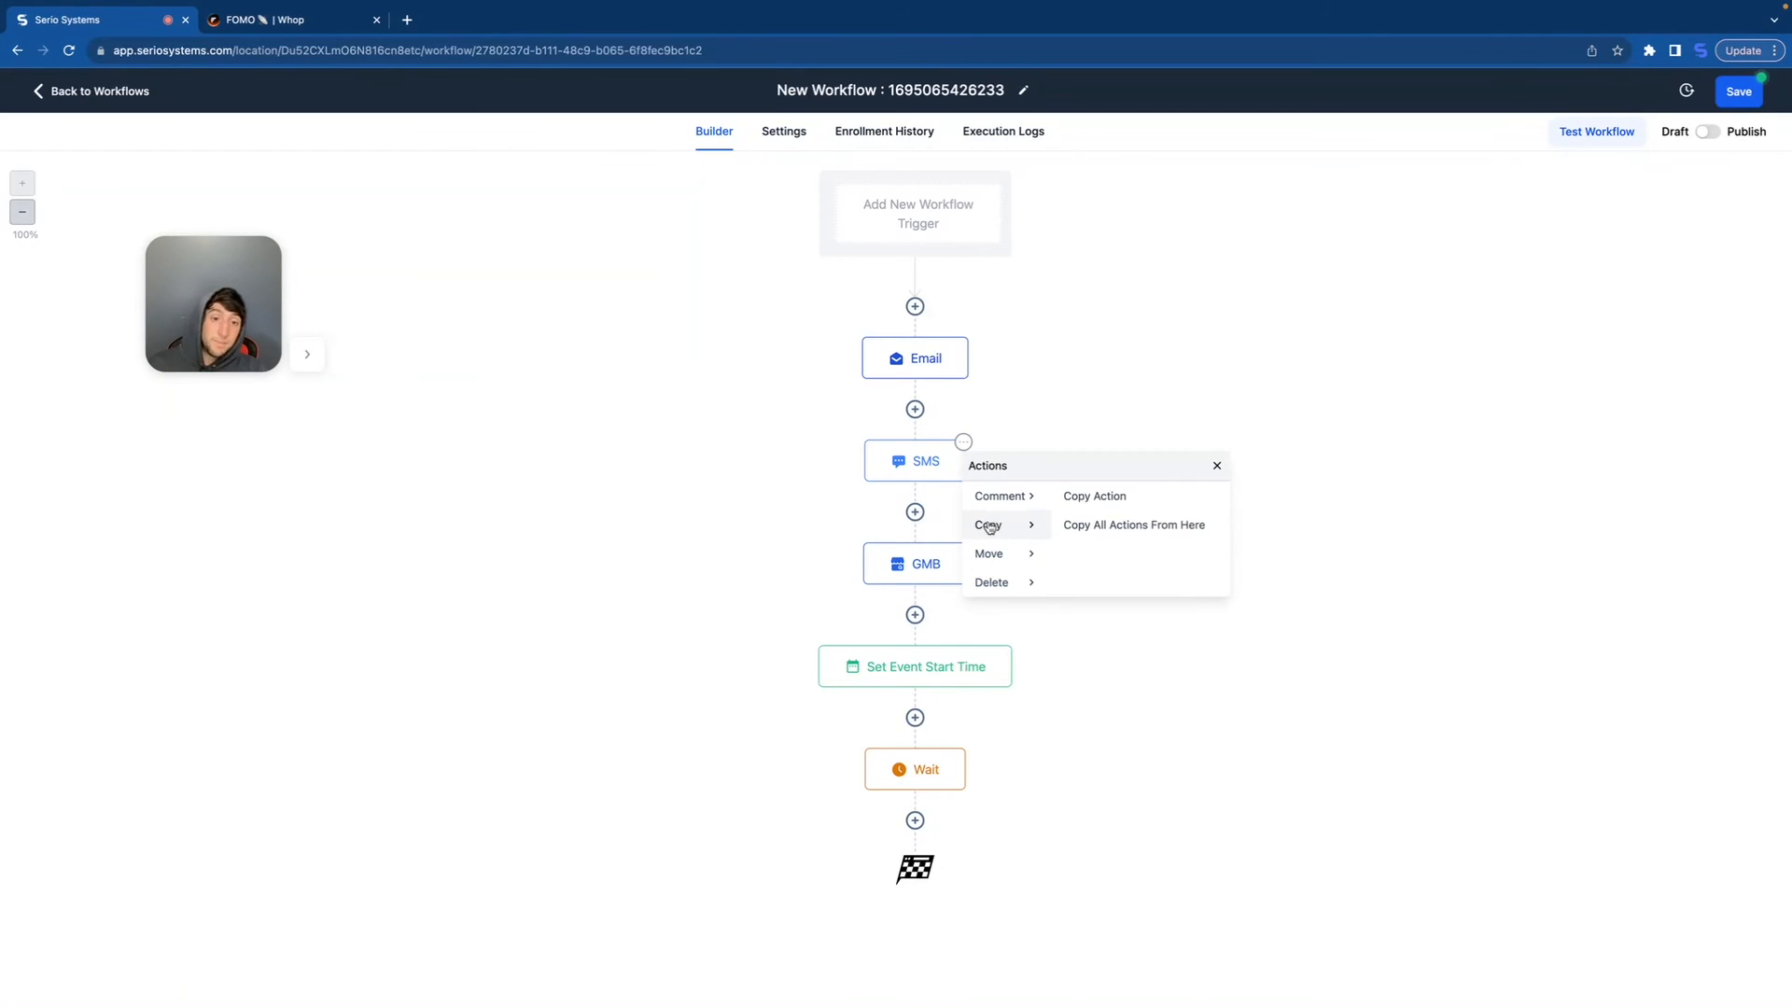
pyautogui.click(1073, 507)
pyautogui.scroll(-1, 1022, 686)
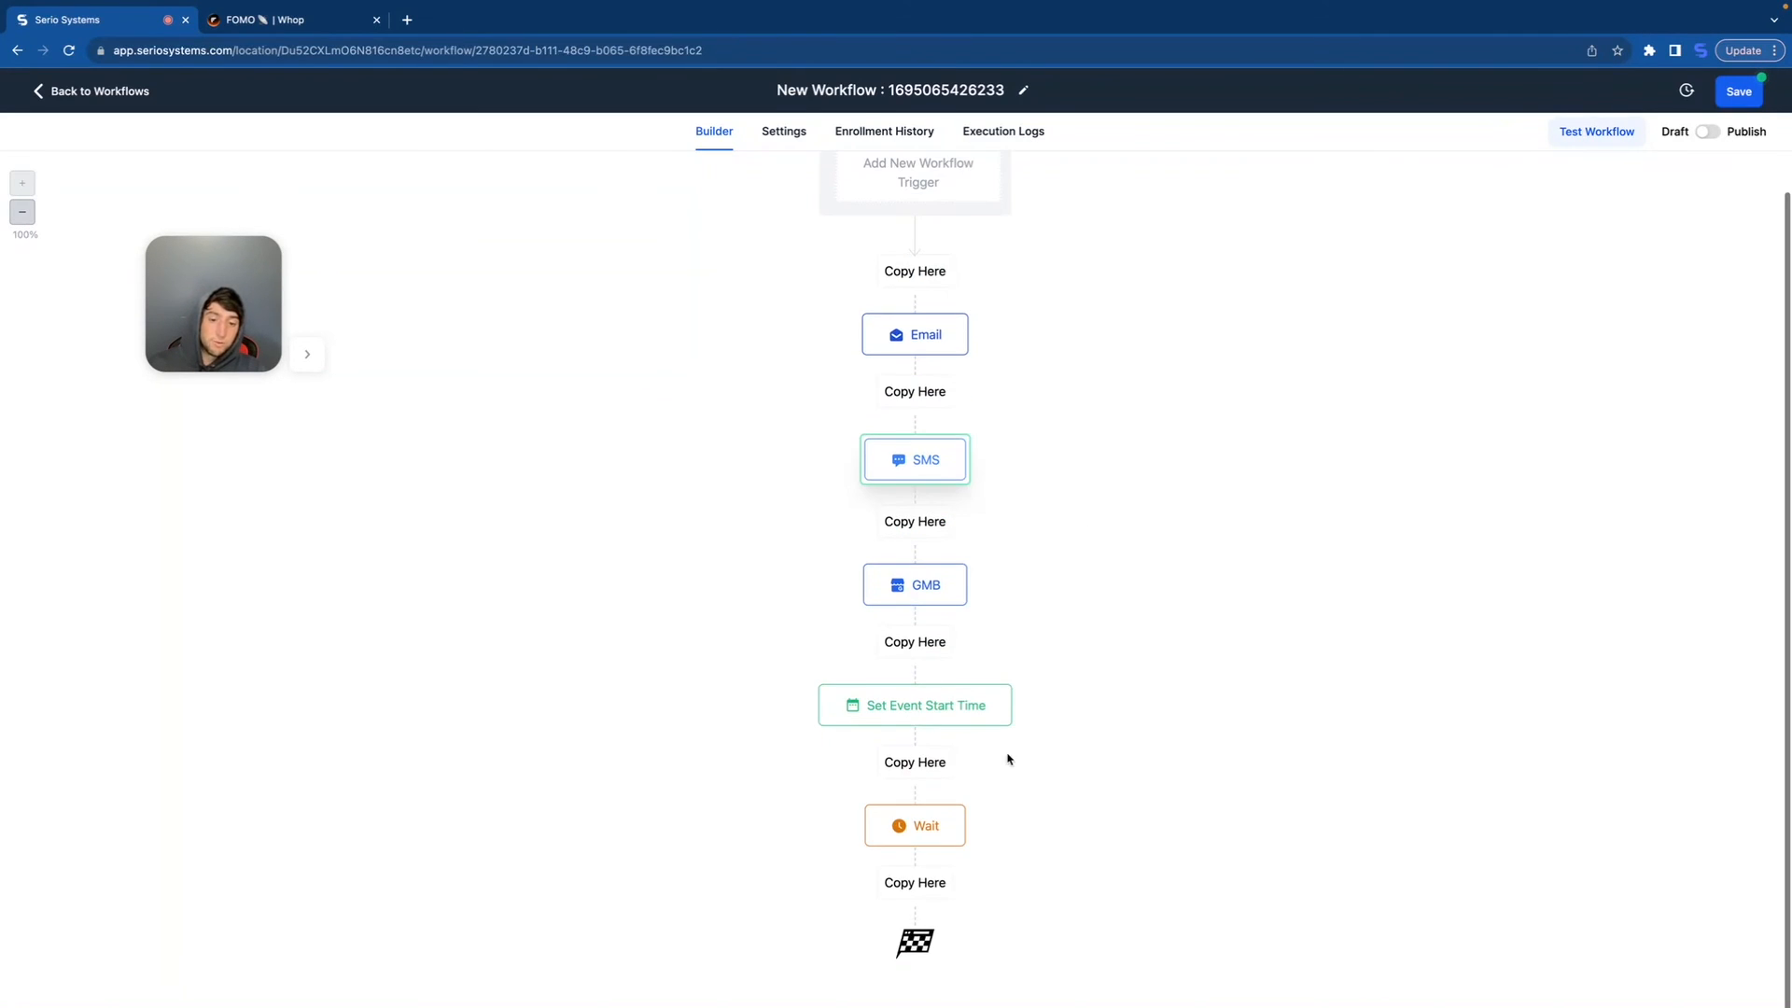
pyautogui.click(914, 882)
# Step: Replace the message of the SMS action after the Wait step with "follow up message" and save the action
pyautogui.click(924, 844)
pyautogui.click(1449, 416)
pyautogui.press('super+a')
pyautogui.write('follow up message')
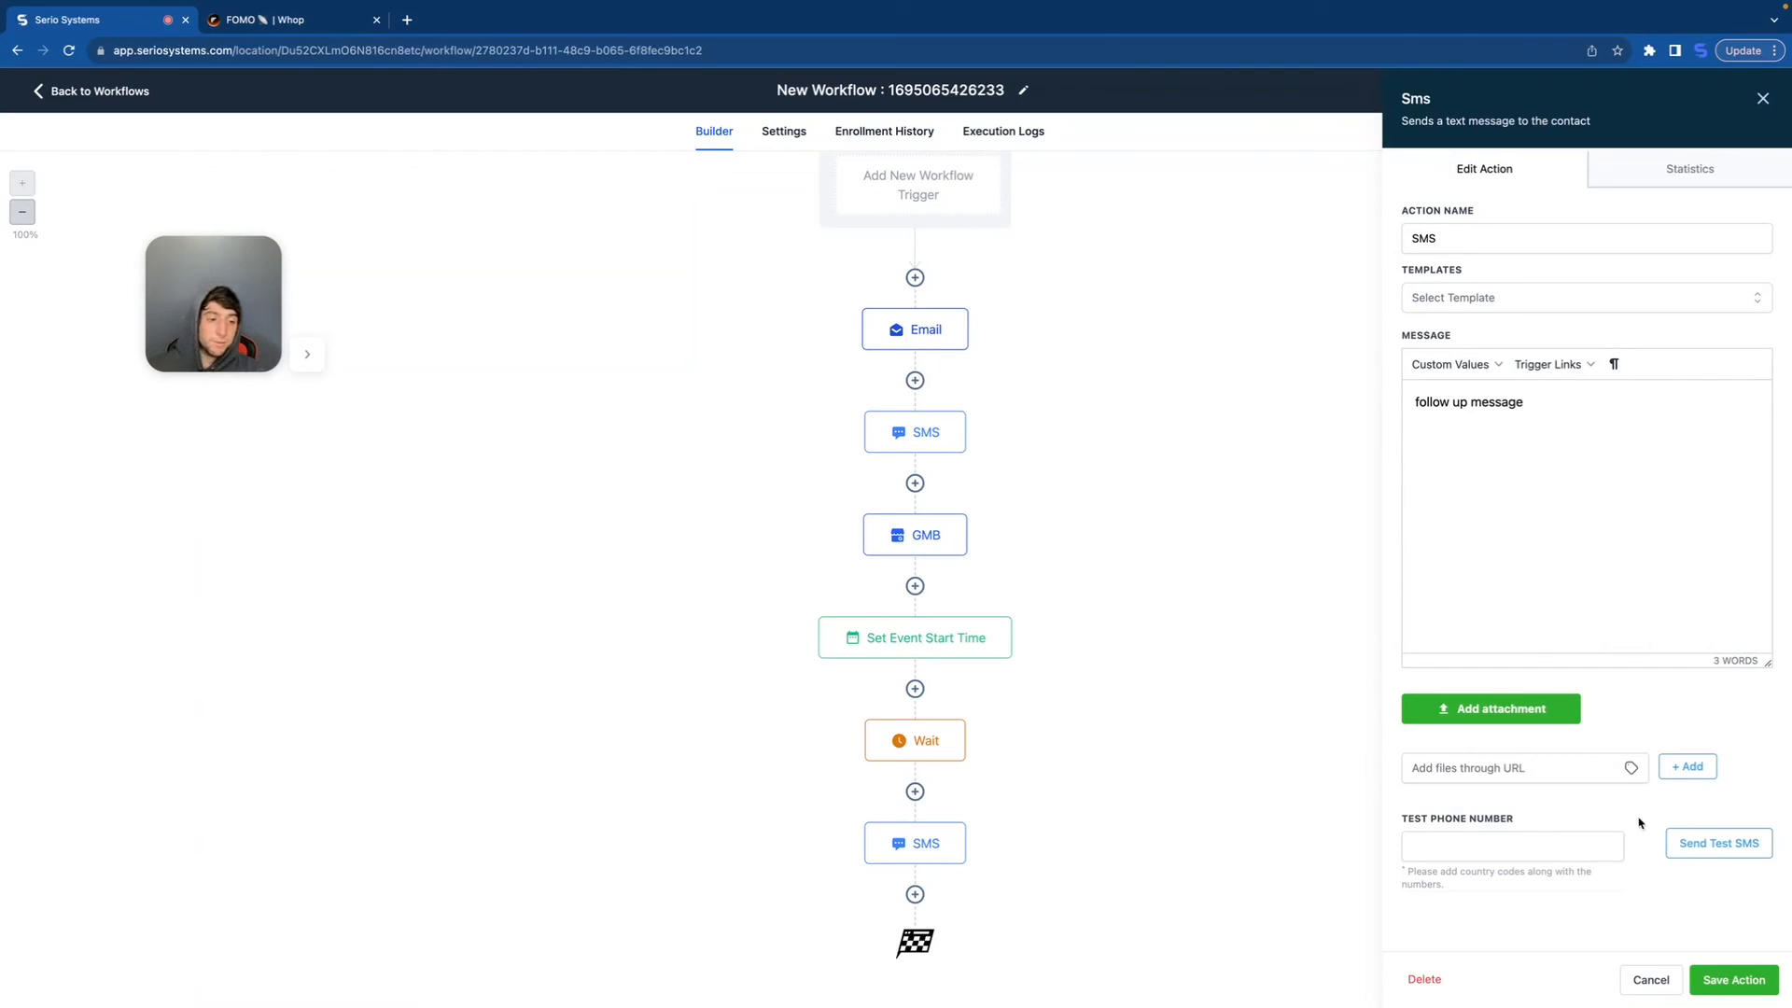
pyautogui.click(1733, 980)
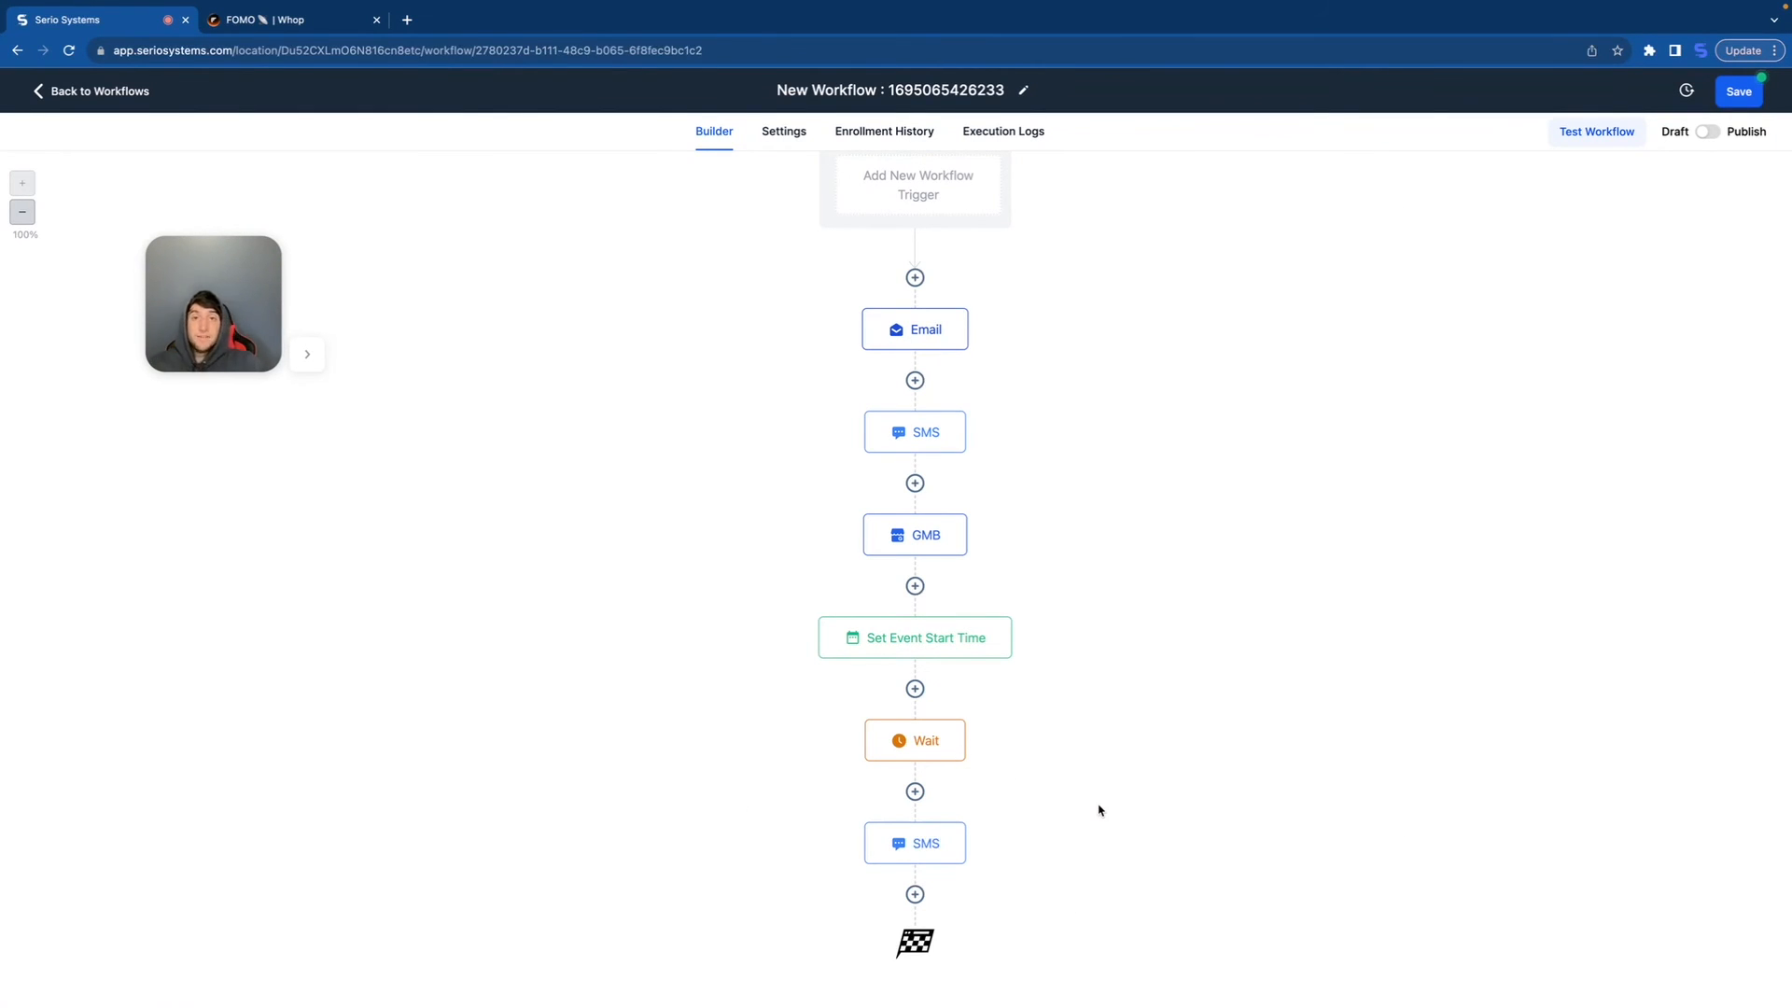
# Step: Start a Send Internal Notification action after the last SMS step and set its notification type to SMS
pyautogui.click(915, 894)
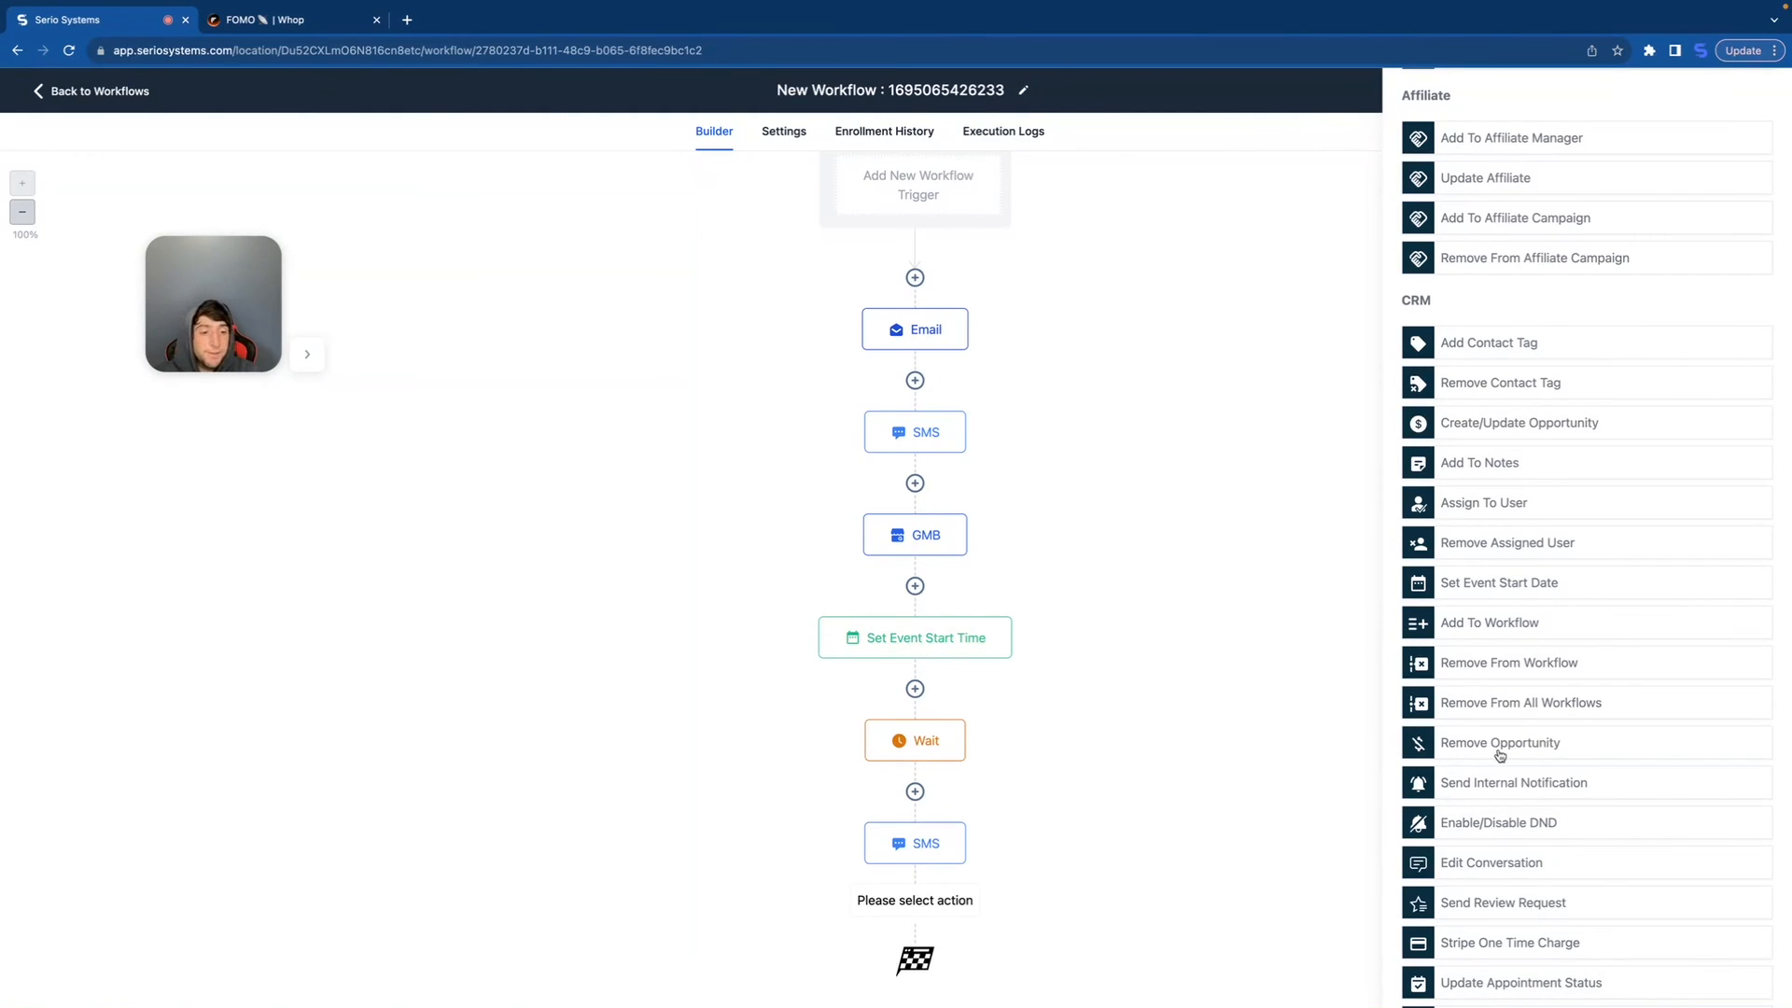
pyautogui.scroll(-1, 1501, 756)
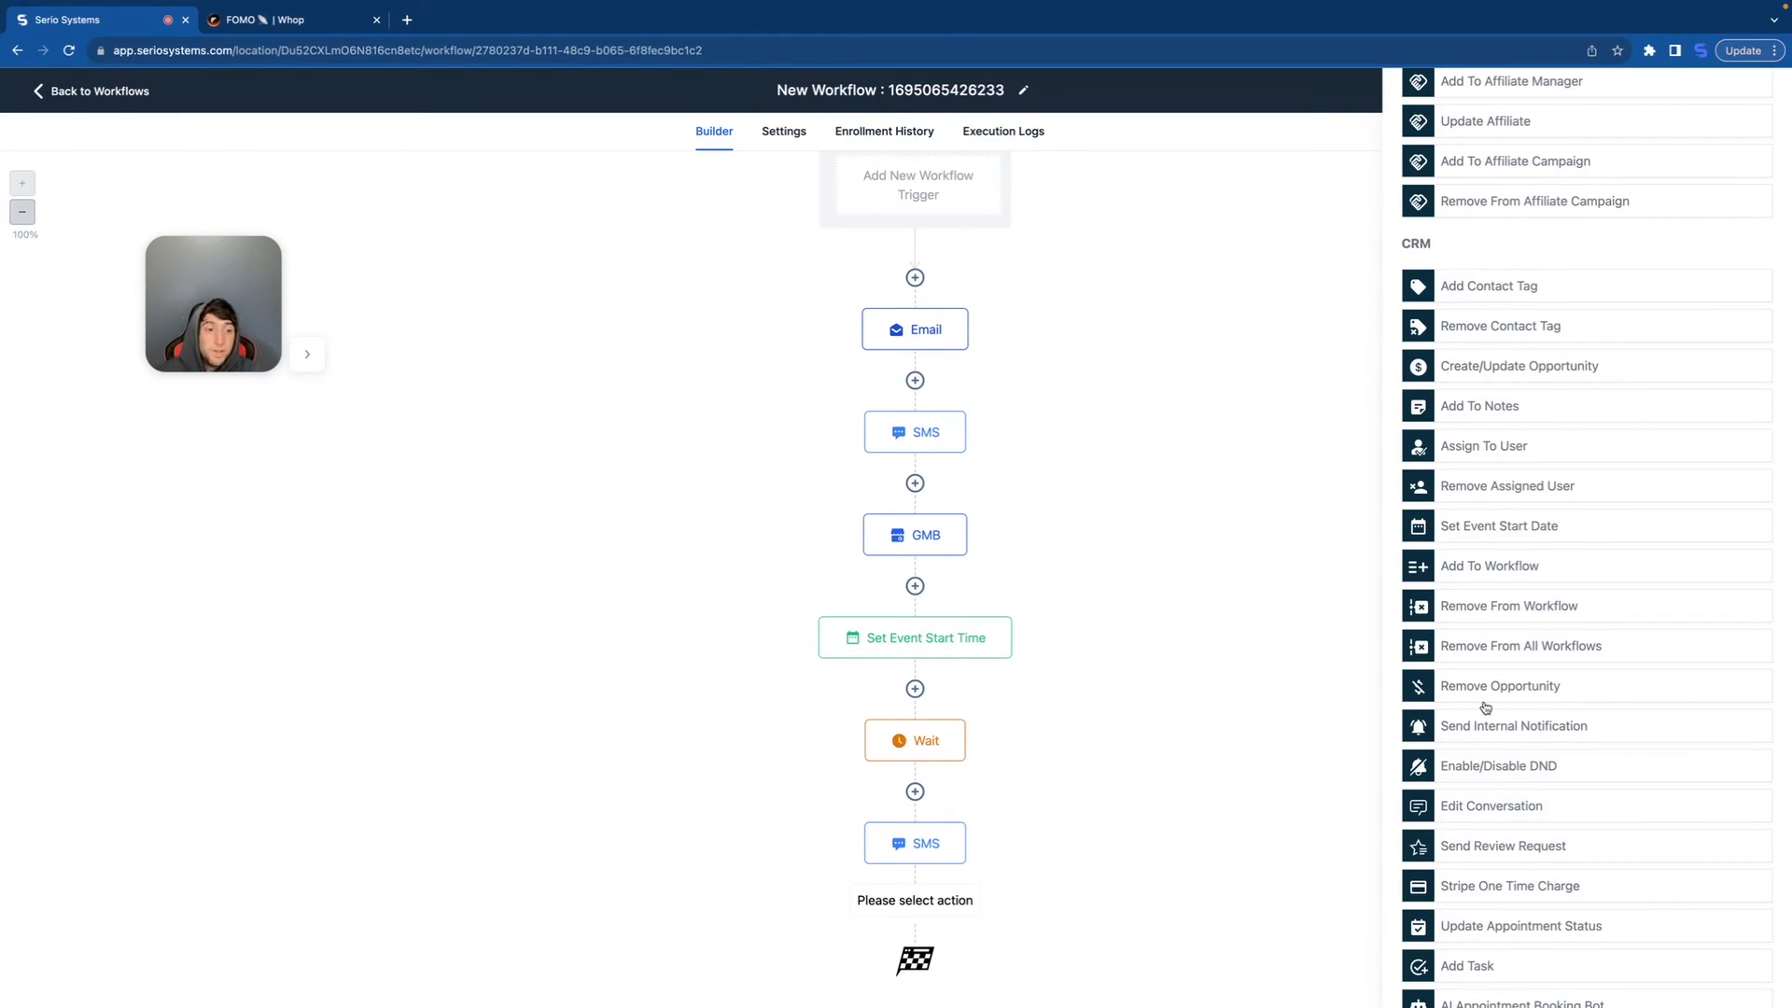
pyautogui.click(1471, 727)
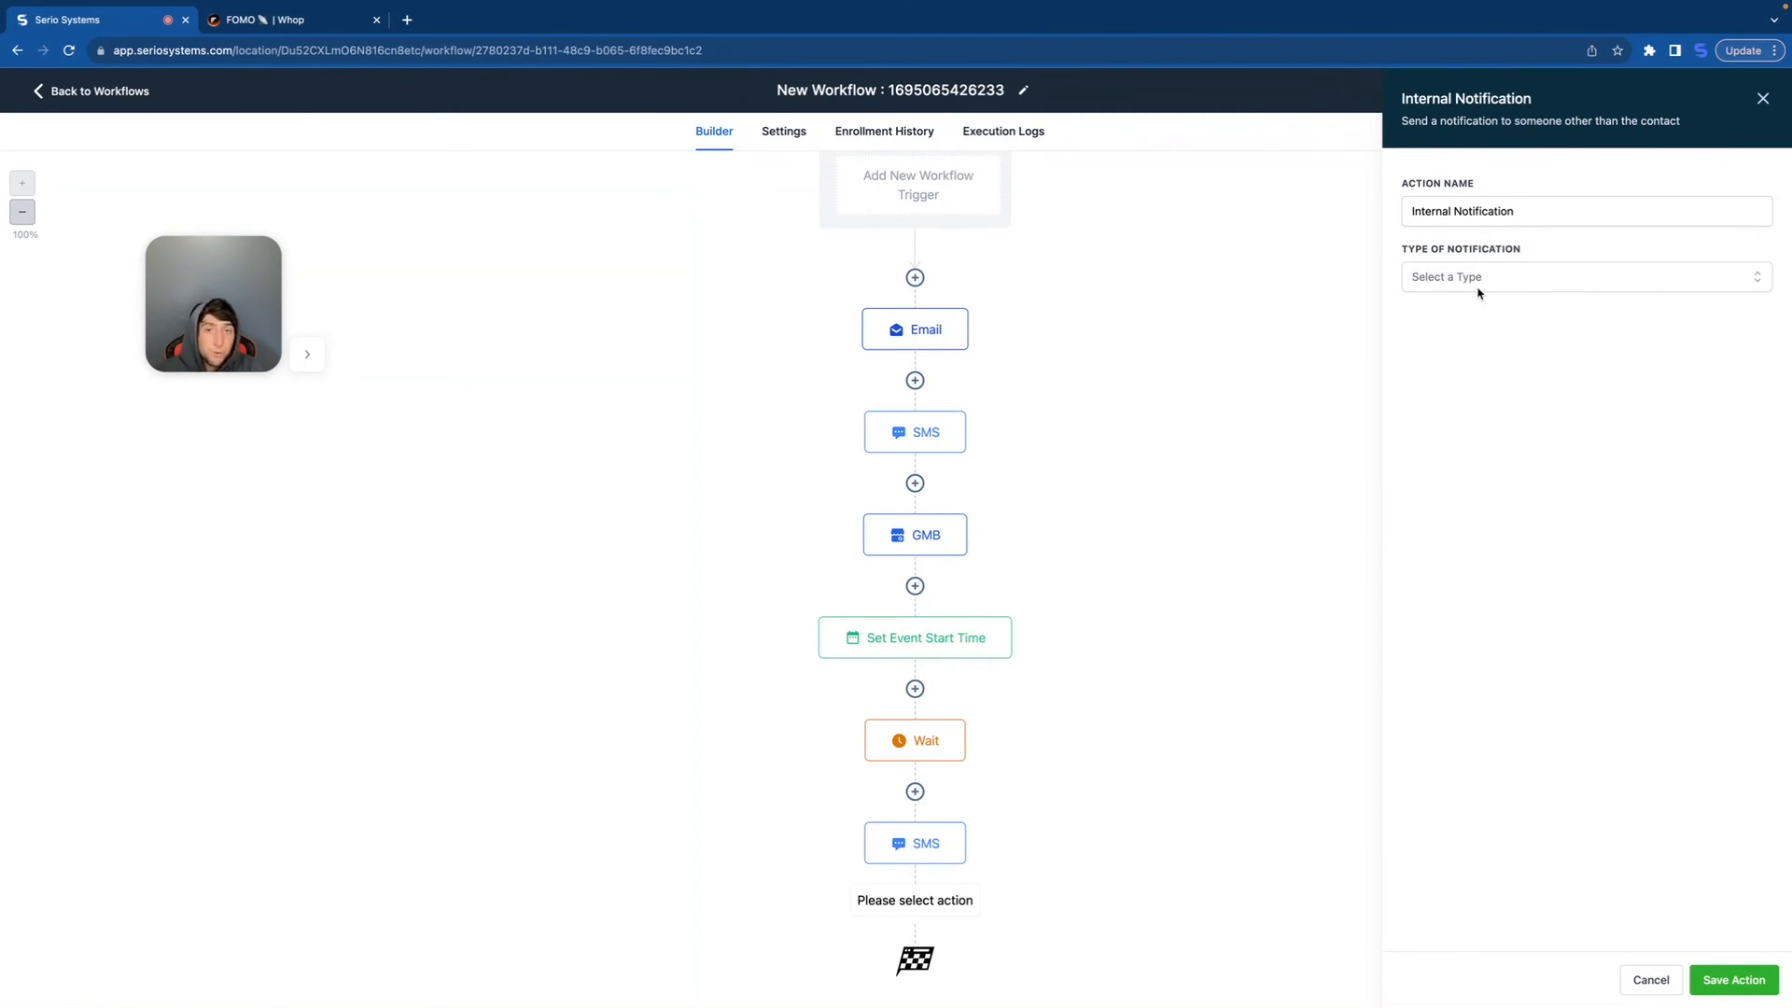
pyautogui.click(1481, 277)
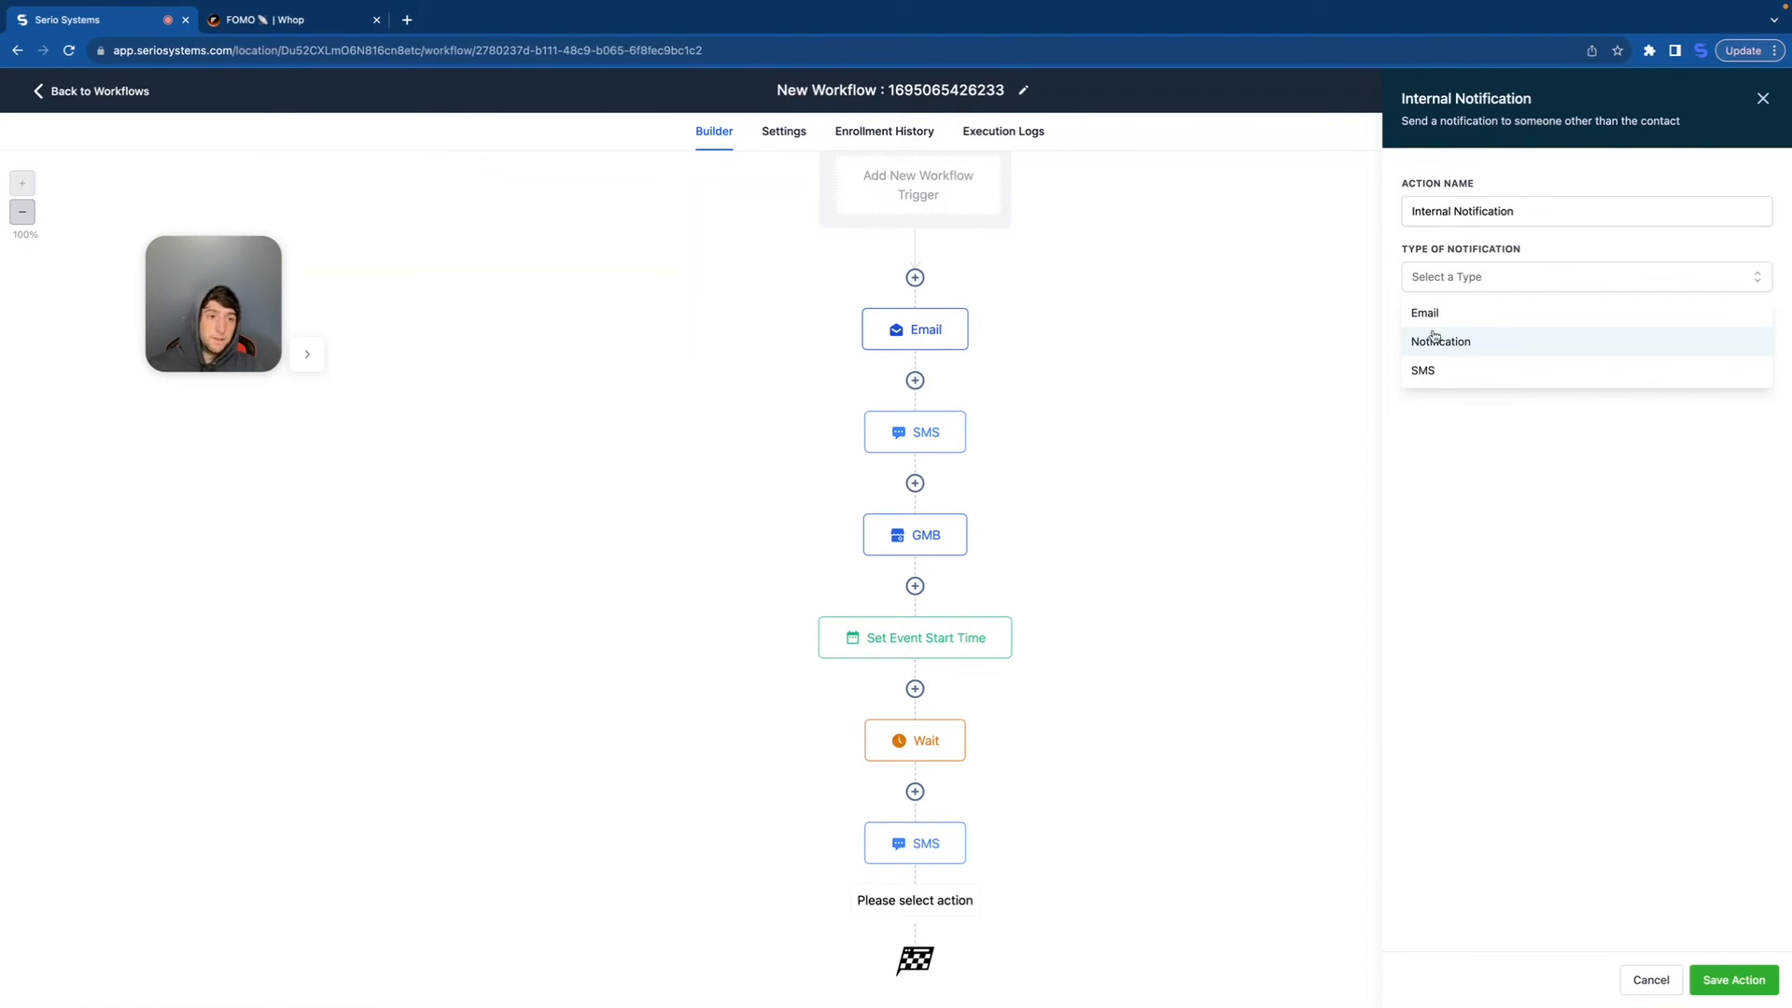
pyautogui.click(1438, 378)
# Step: Address the internal notification to All Users with the message "hey you have a new lead" and save the action
pyautogui.click(1446, 347)
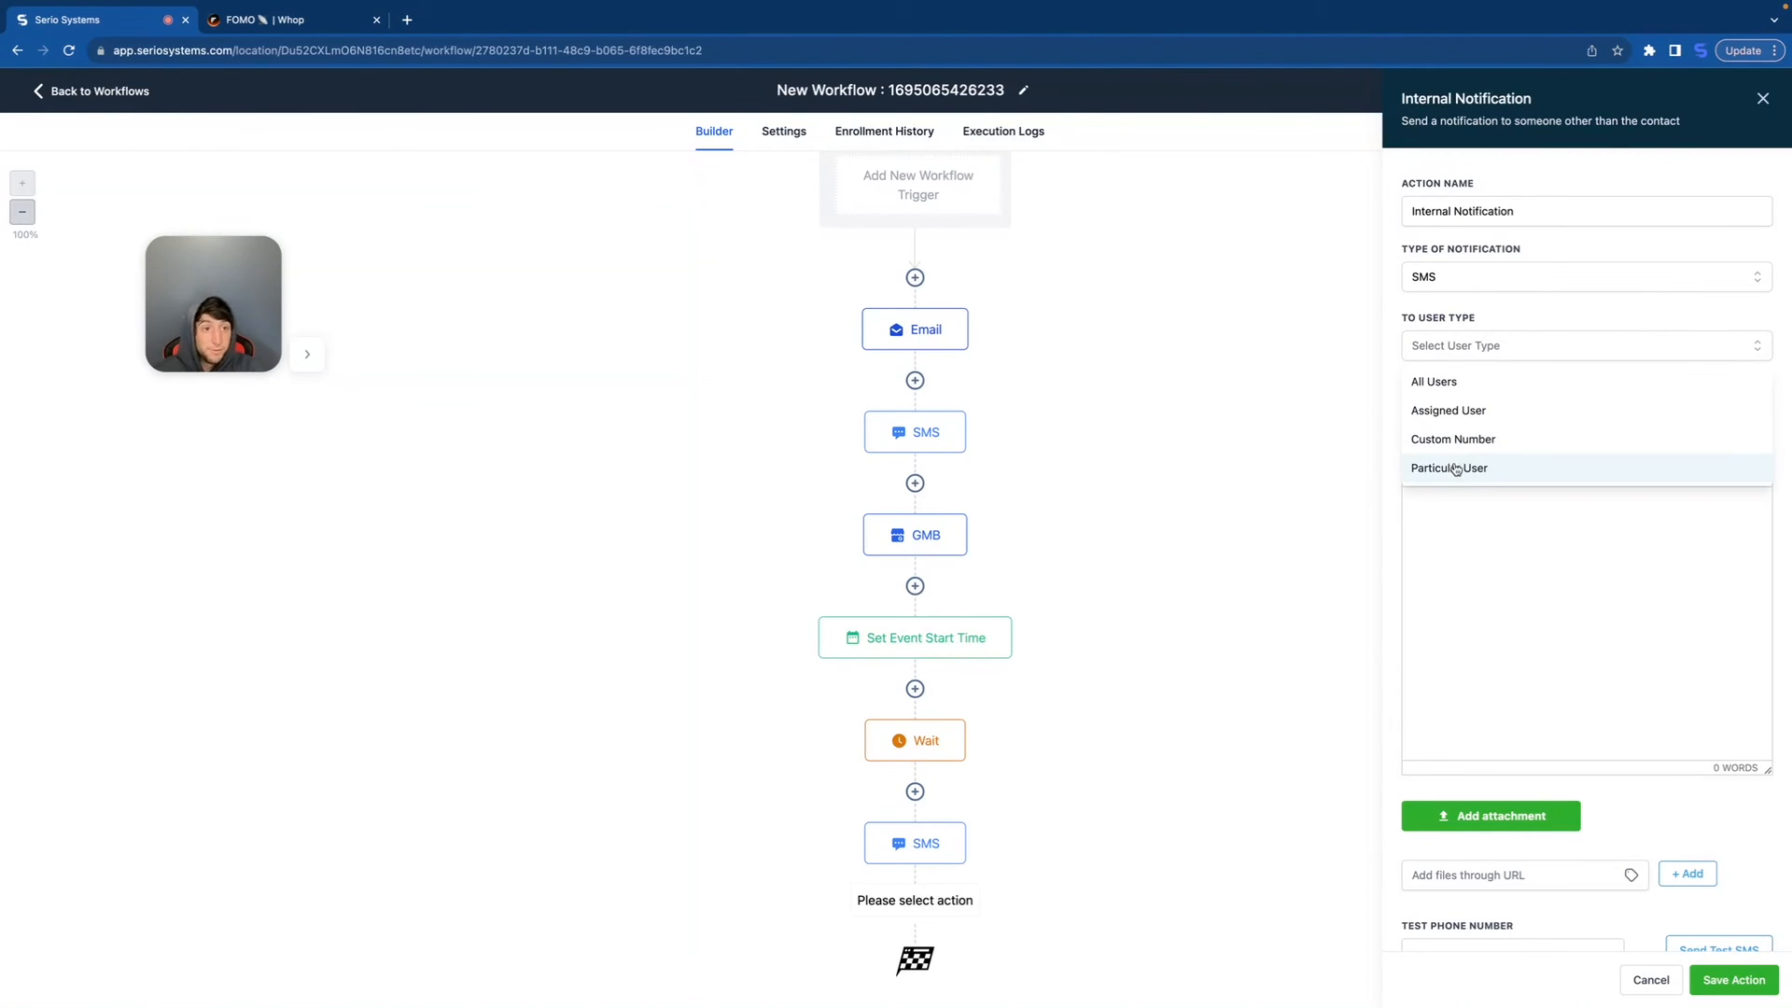
pyautogui.click(1447, 383)
pyautogui.click(1430, 508)
pyautogui.write('hey you have a new lead')
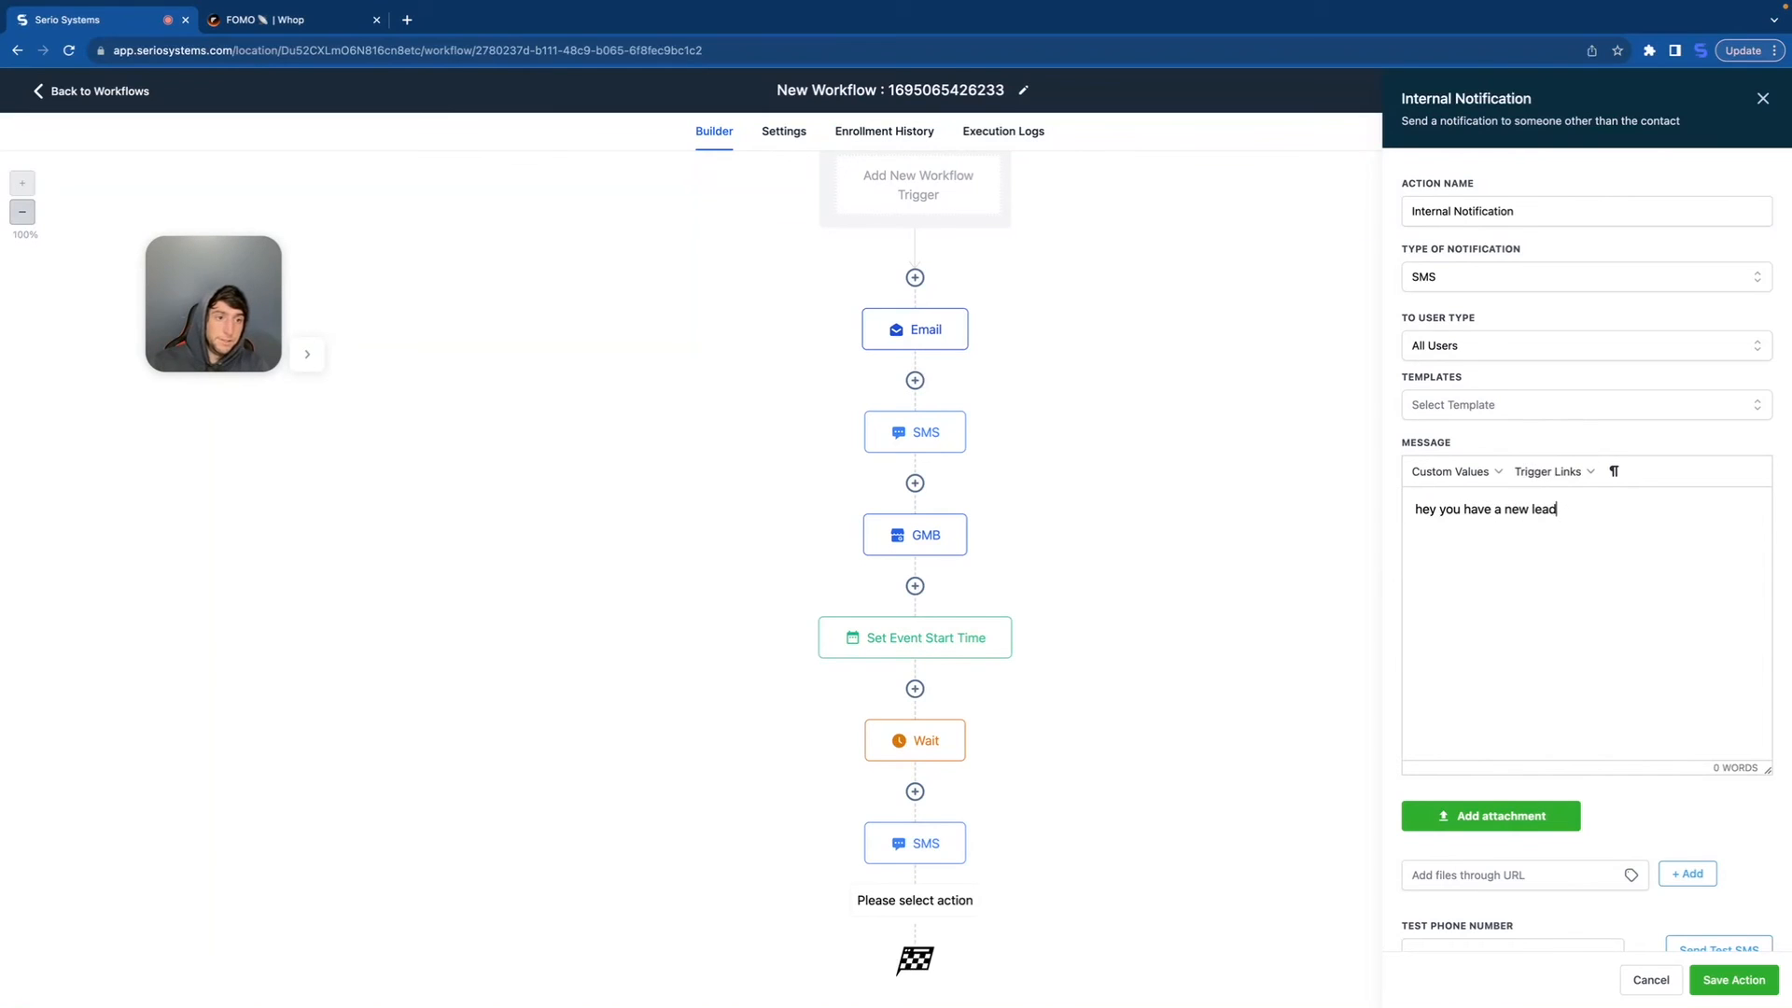
pyautogui.click(1733, 979)
# Step: Look at the Stripe One Time Charge and Update Appointment Status actions available after the Internal Notification step, including the status options
pyautogui.scroll(-2, 1041, 845)
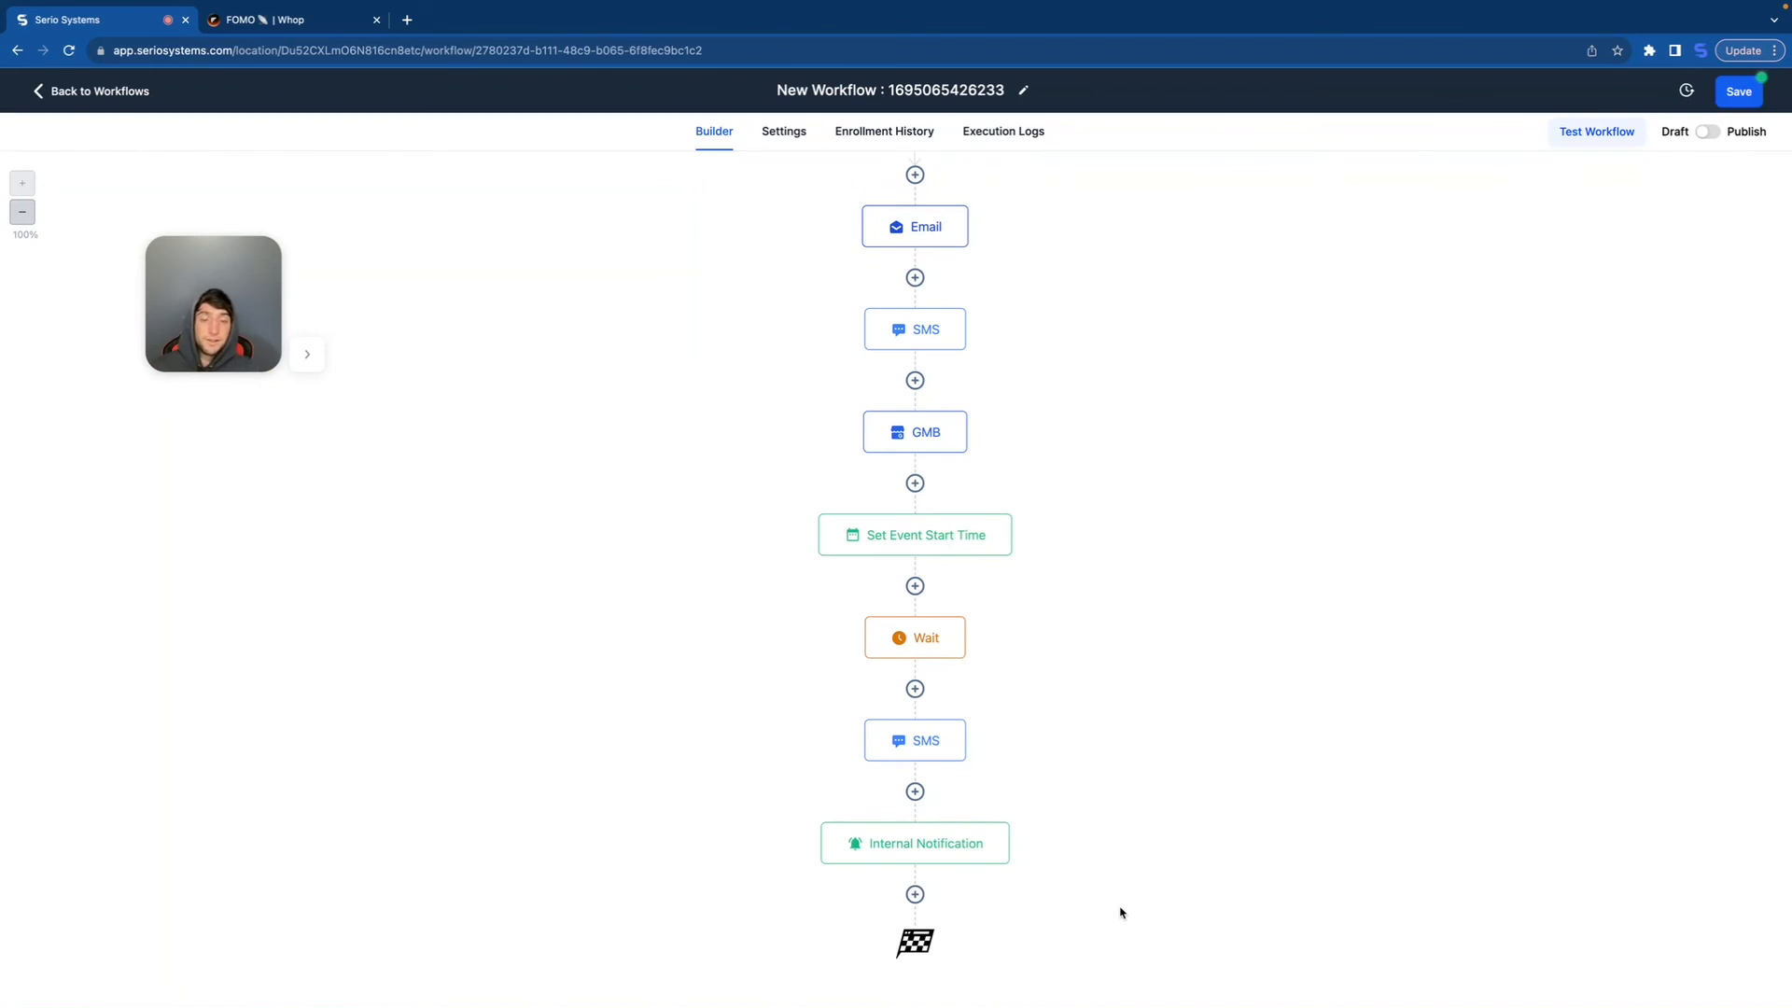
pyautogui.click(915, 894)
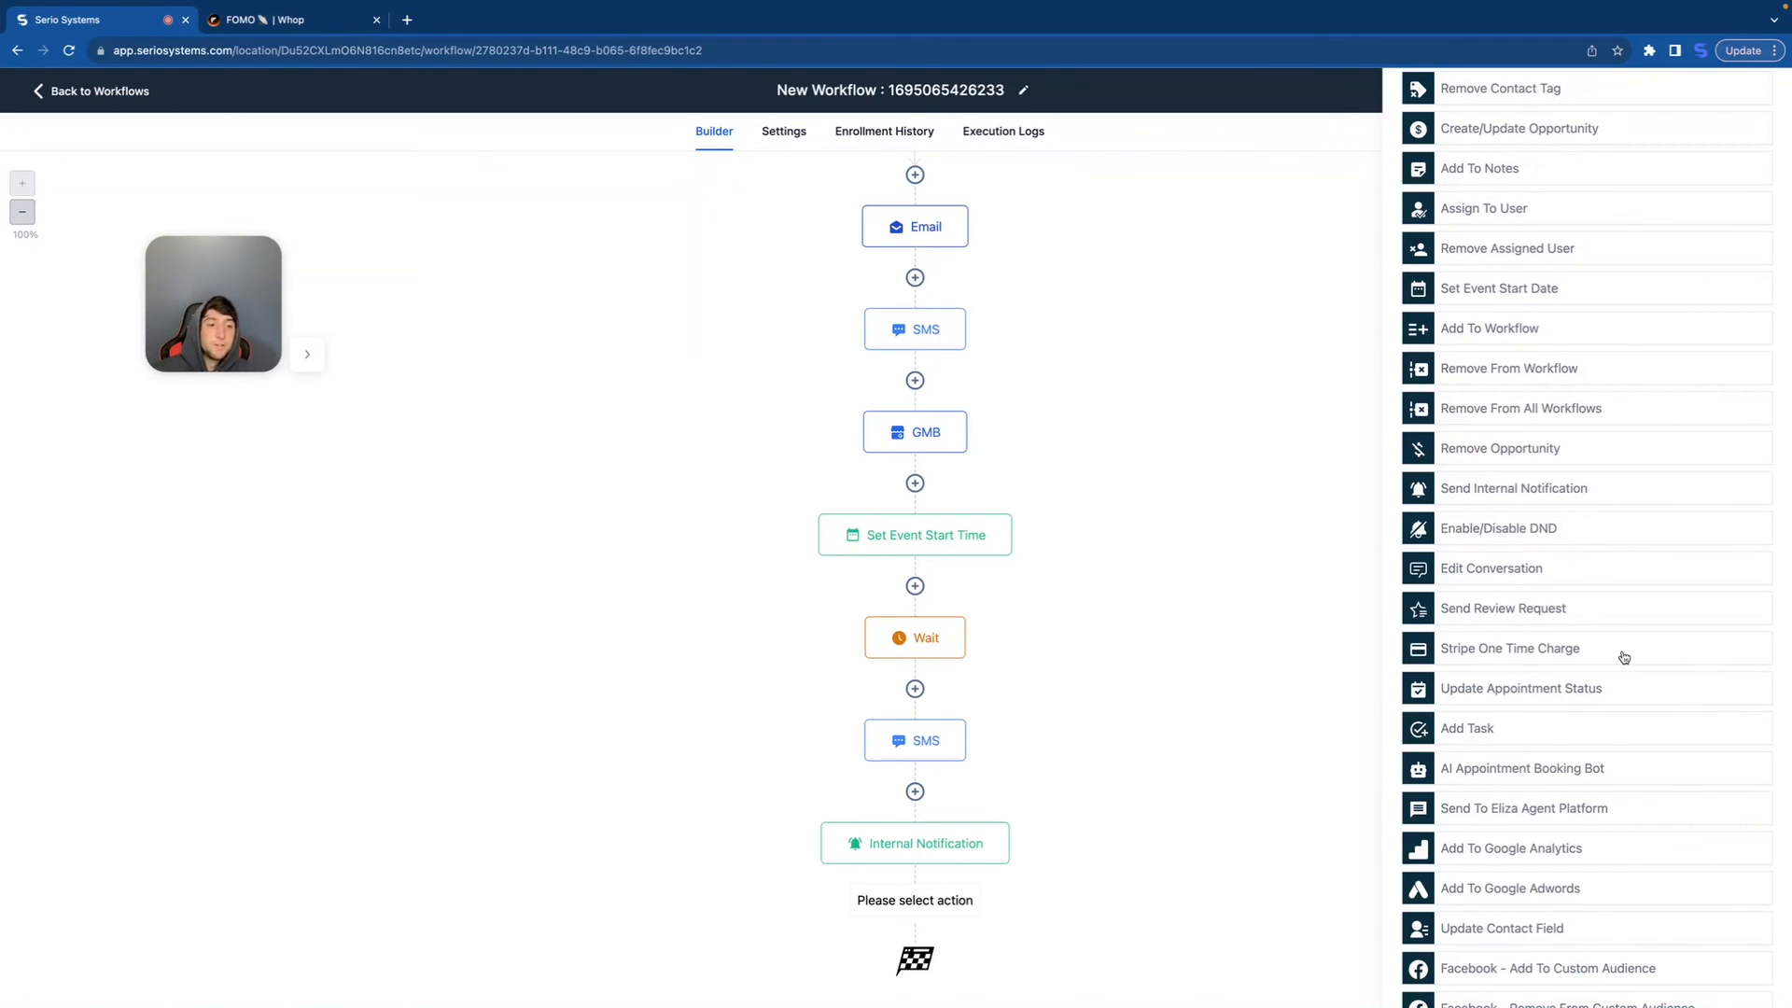
pyautogui.click(1570, 646)
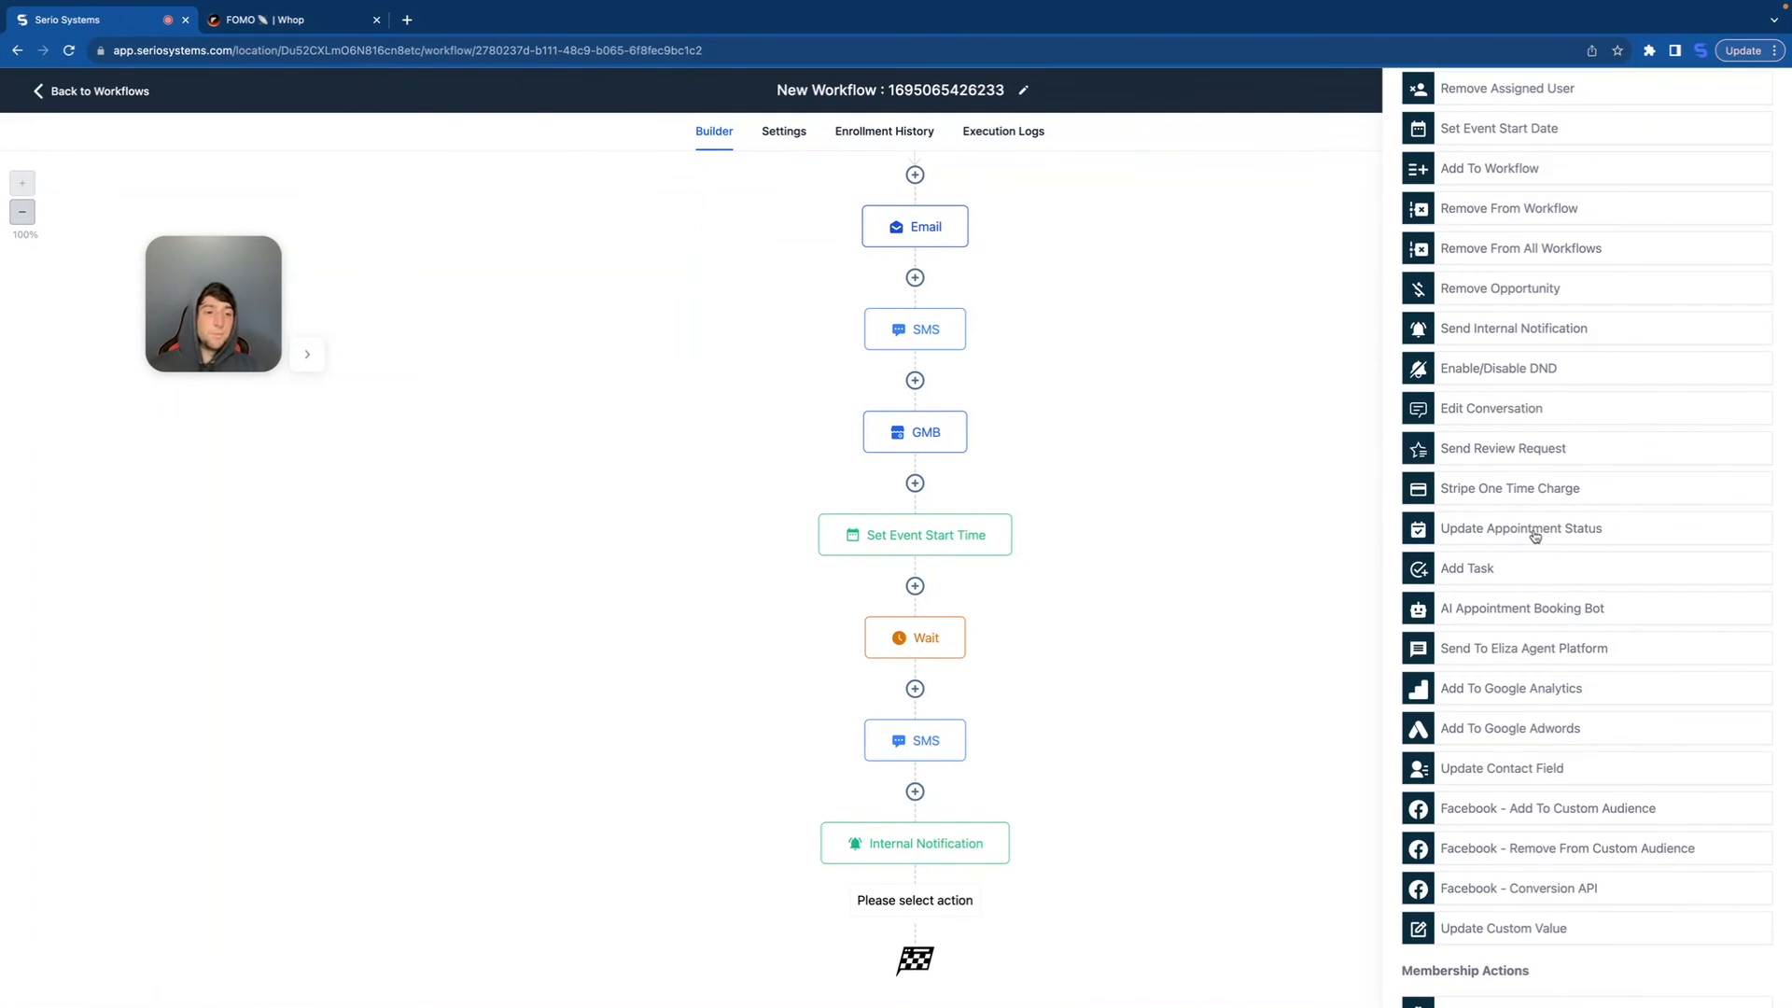
pyautogui.click(1534, 534)
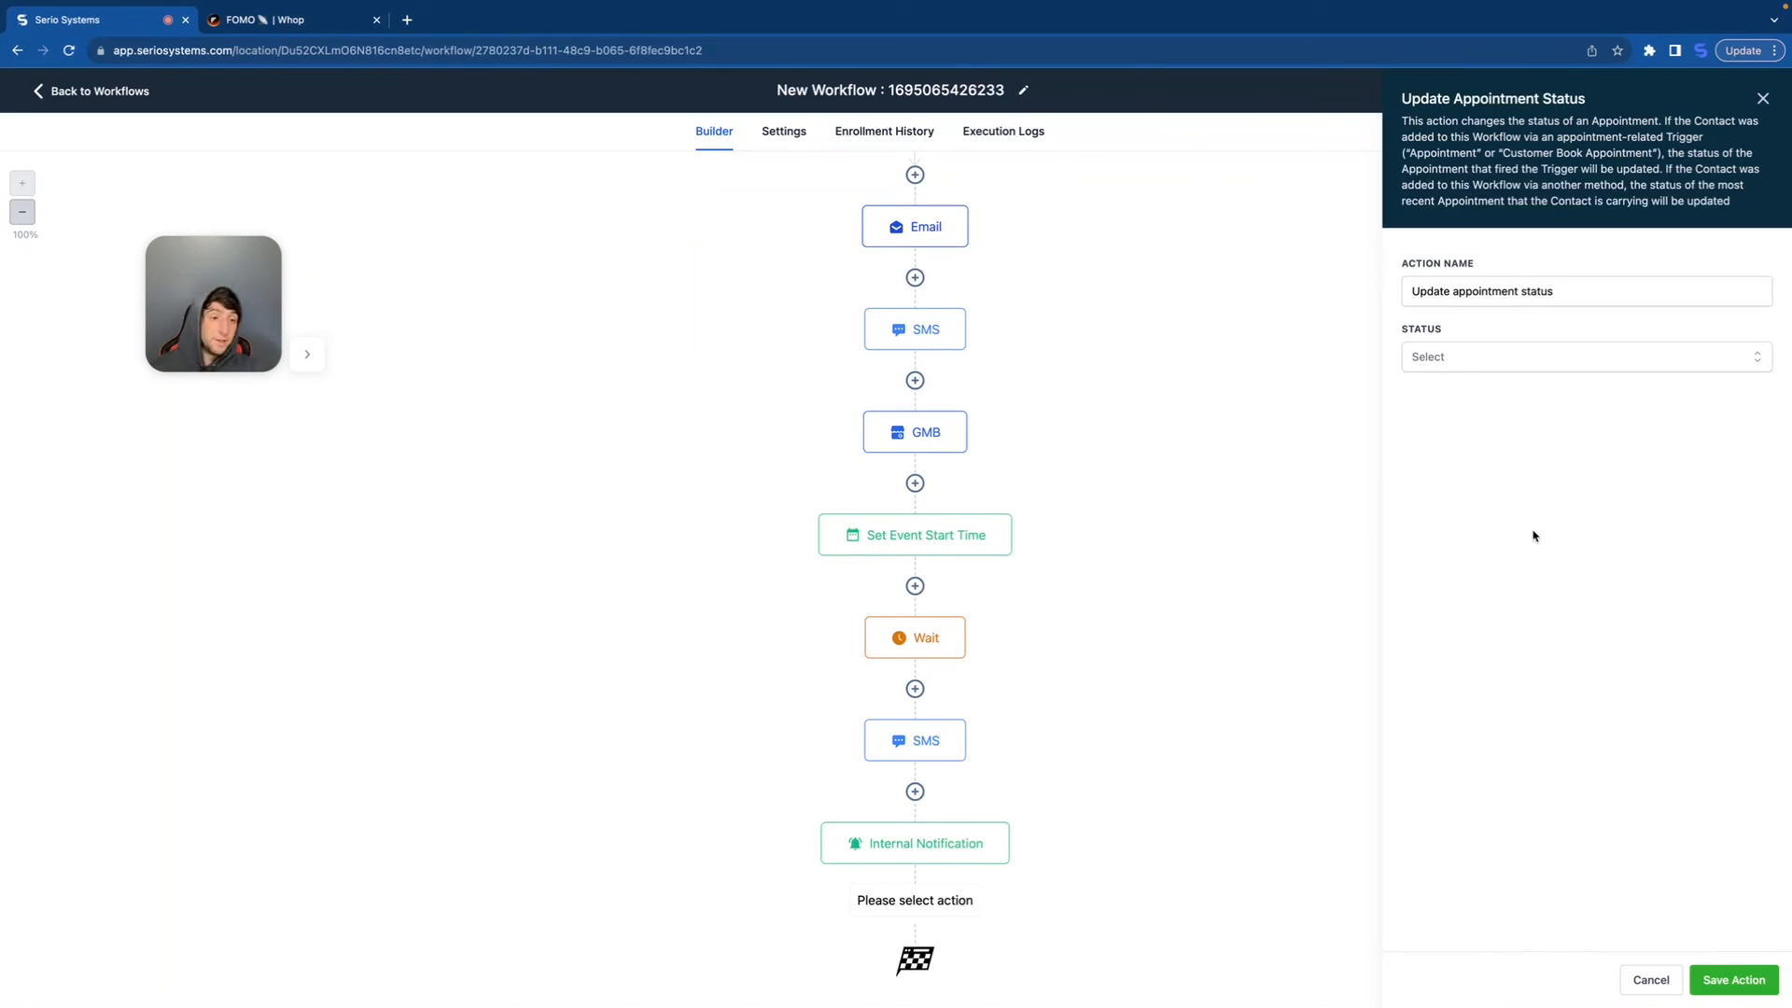
pyautogui.click(1493, 359)
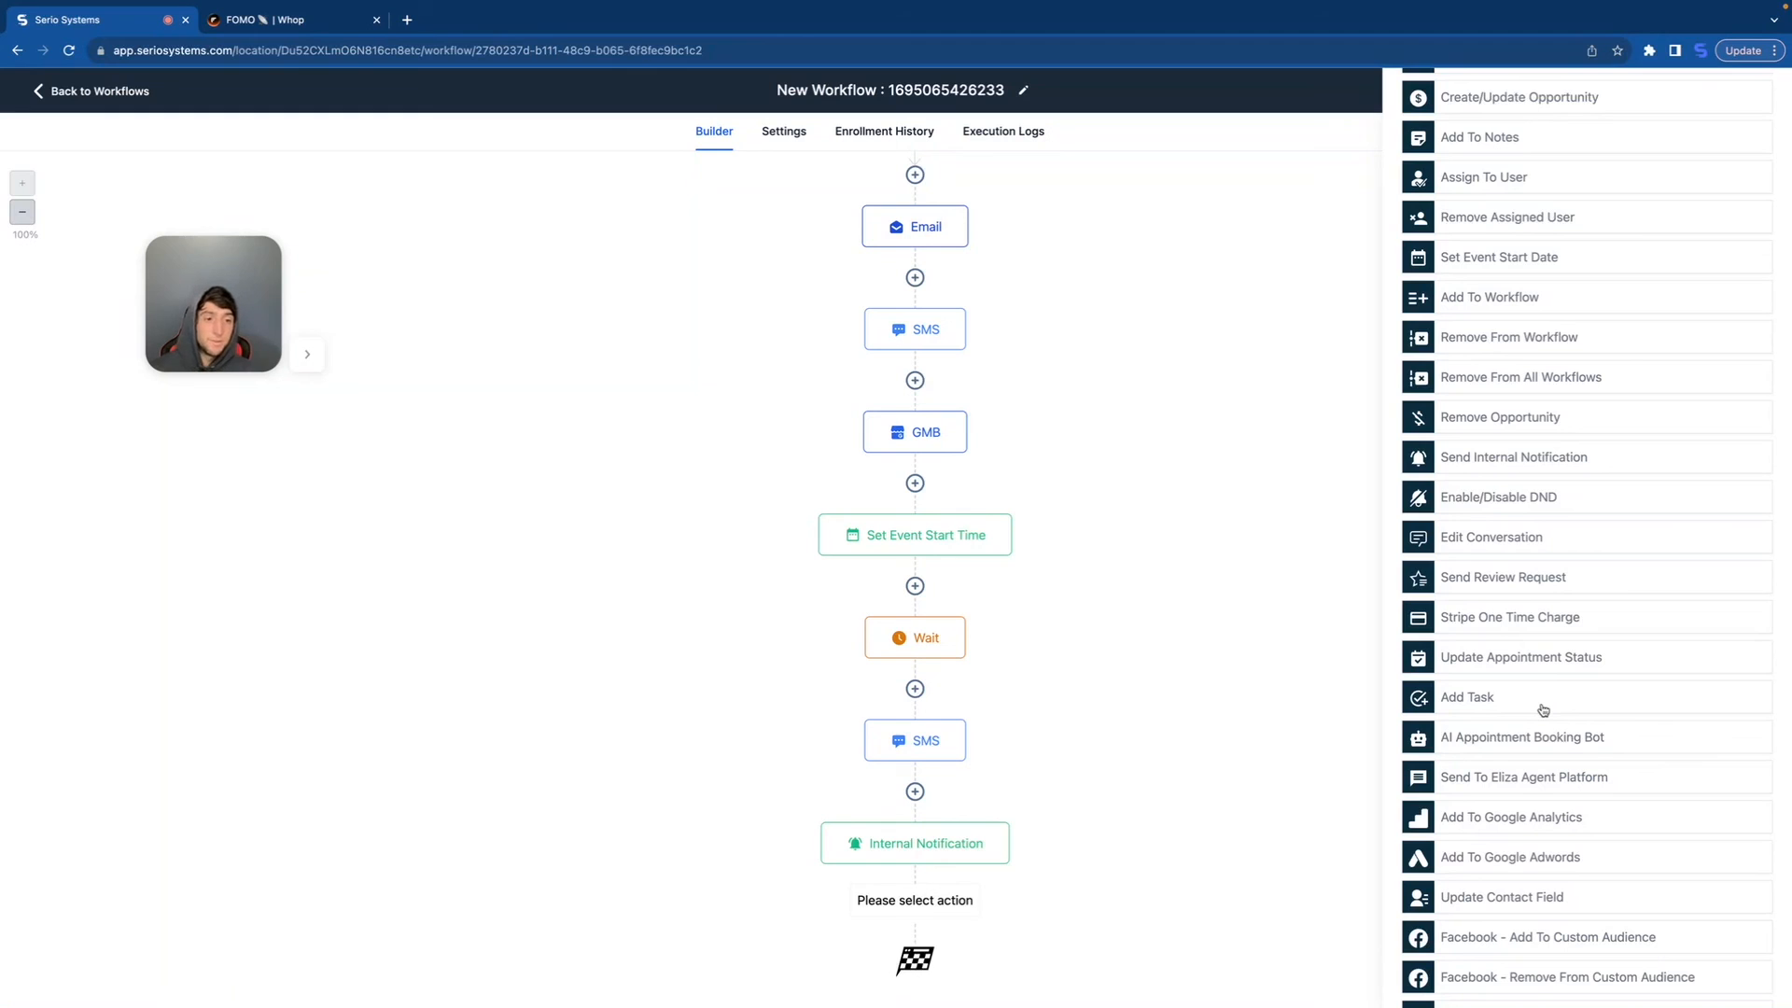
# Step: Fill in an Add Task action with the contact's full-name variable as title, description "zoom call" and due in 5 Days, and close it unsaved
pyautogui.click(1543, 710)
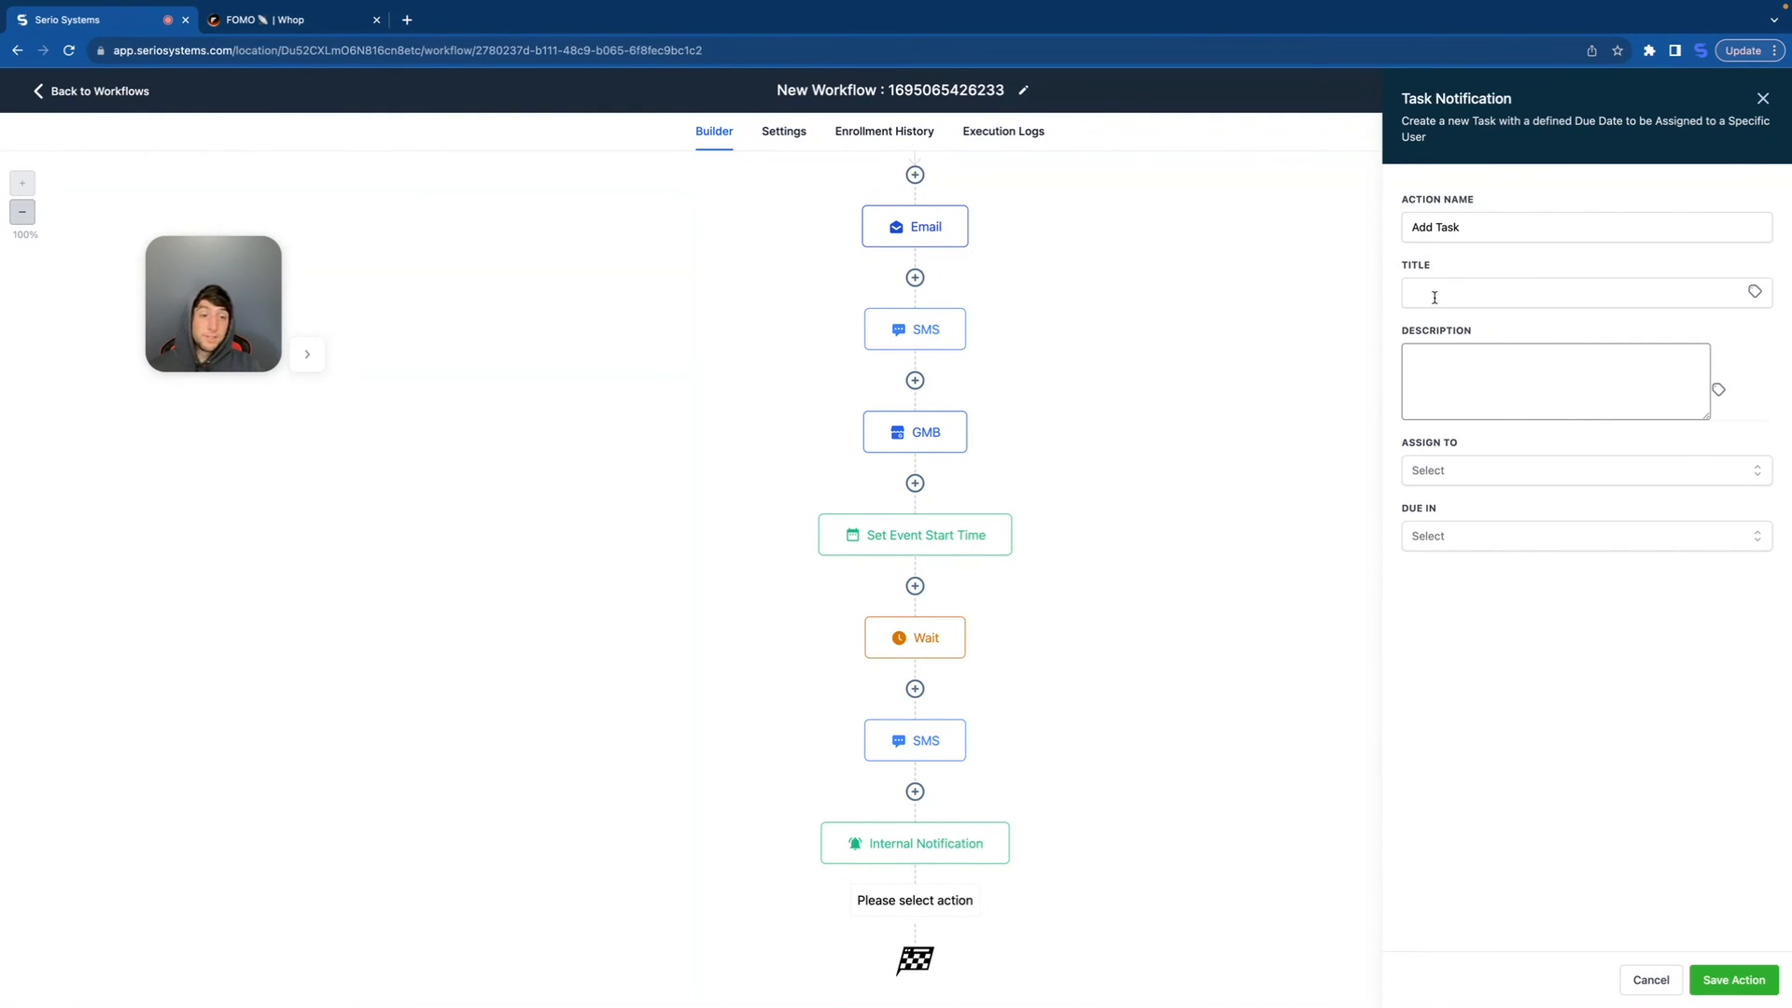
pyautogui.click(1755, 291)
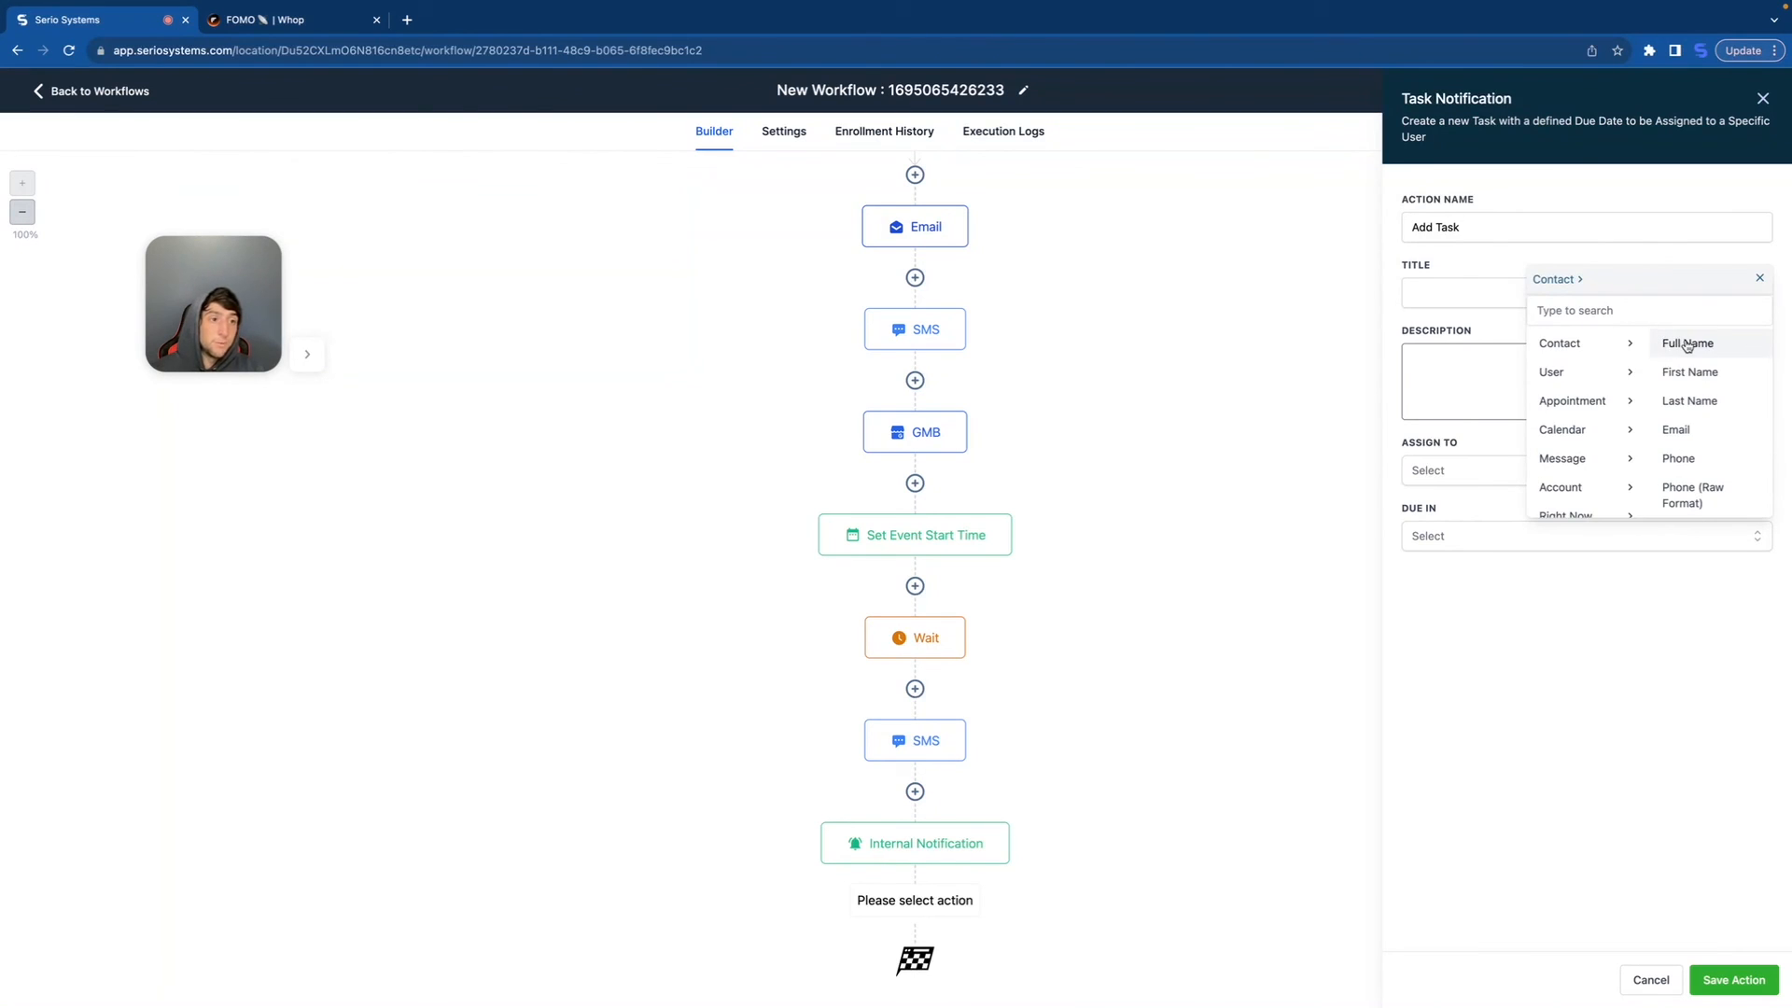
pyautogui.click(1684, 344)
pyautogui.click(1453, 371)
pyautogui.write('zoom call')
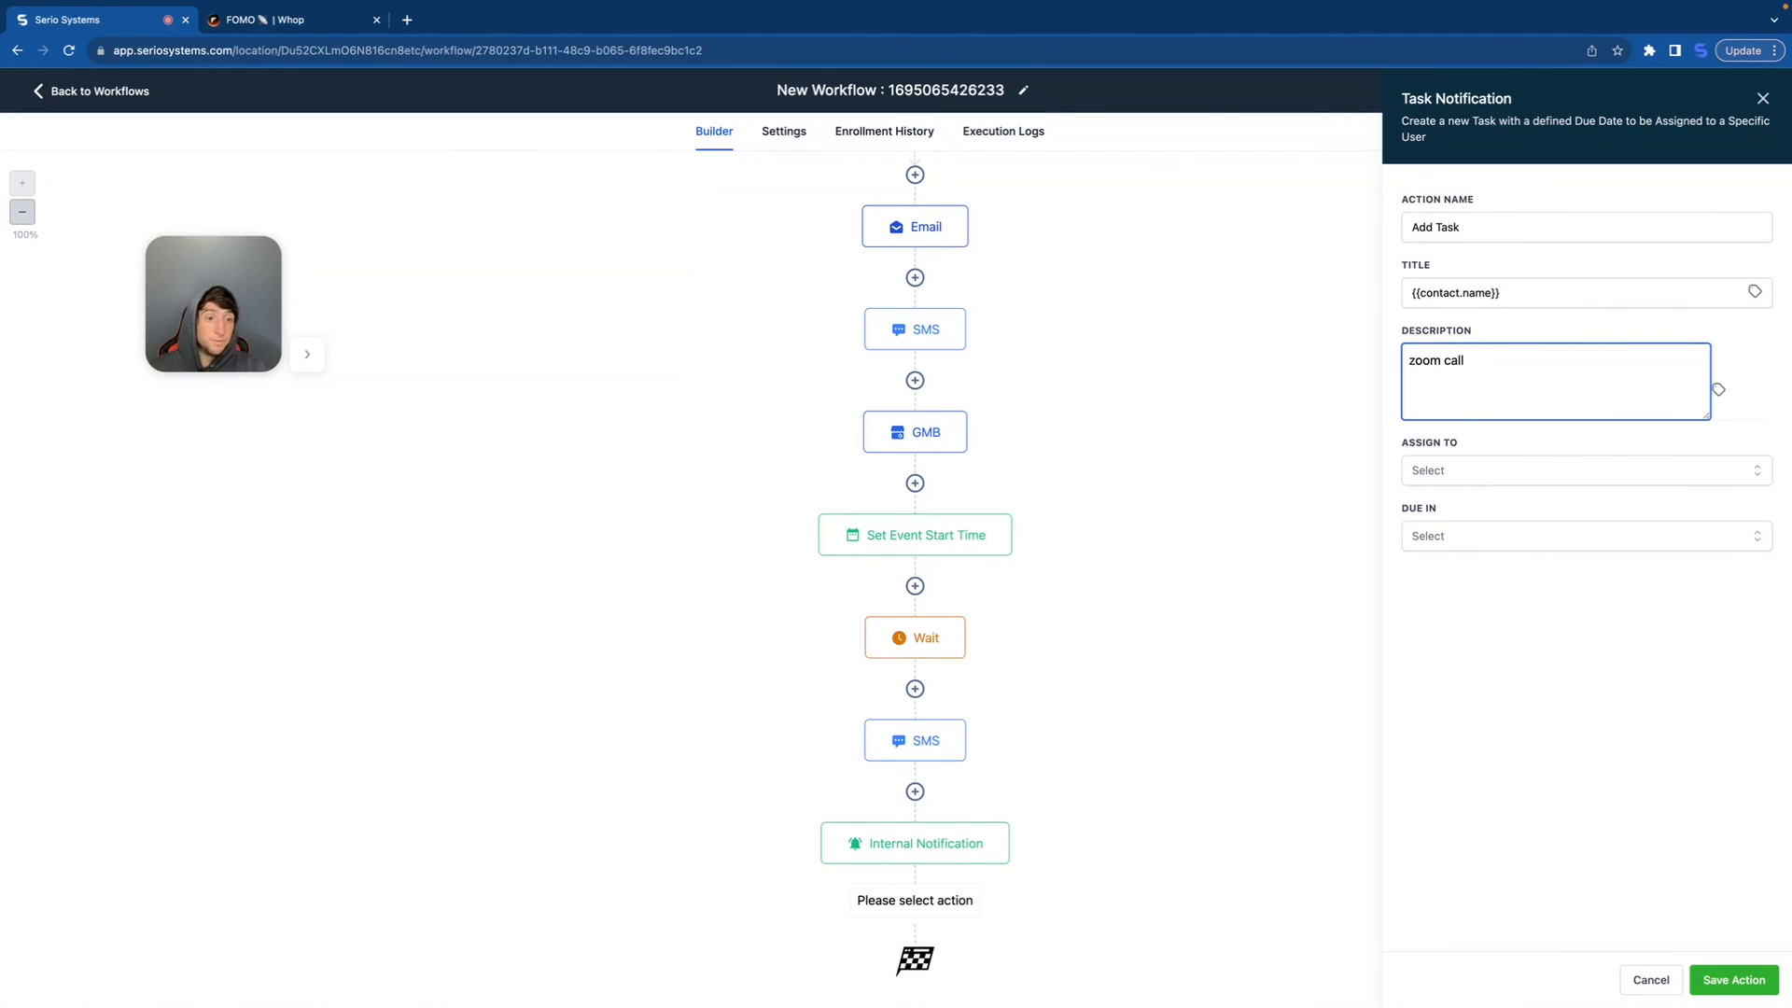
pyautogui.click(1452, 465)
pyautogui.click(1475, 554)
pyautogui.click(1431, 538)
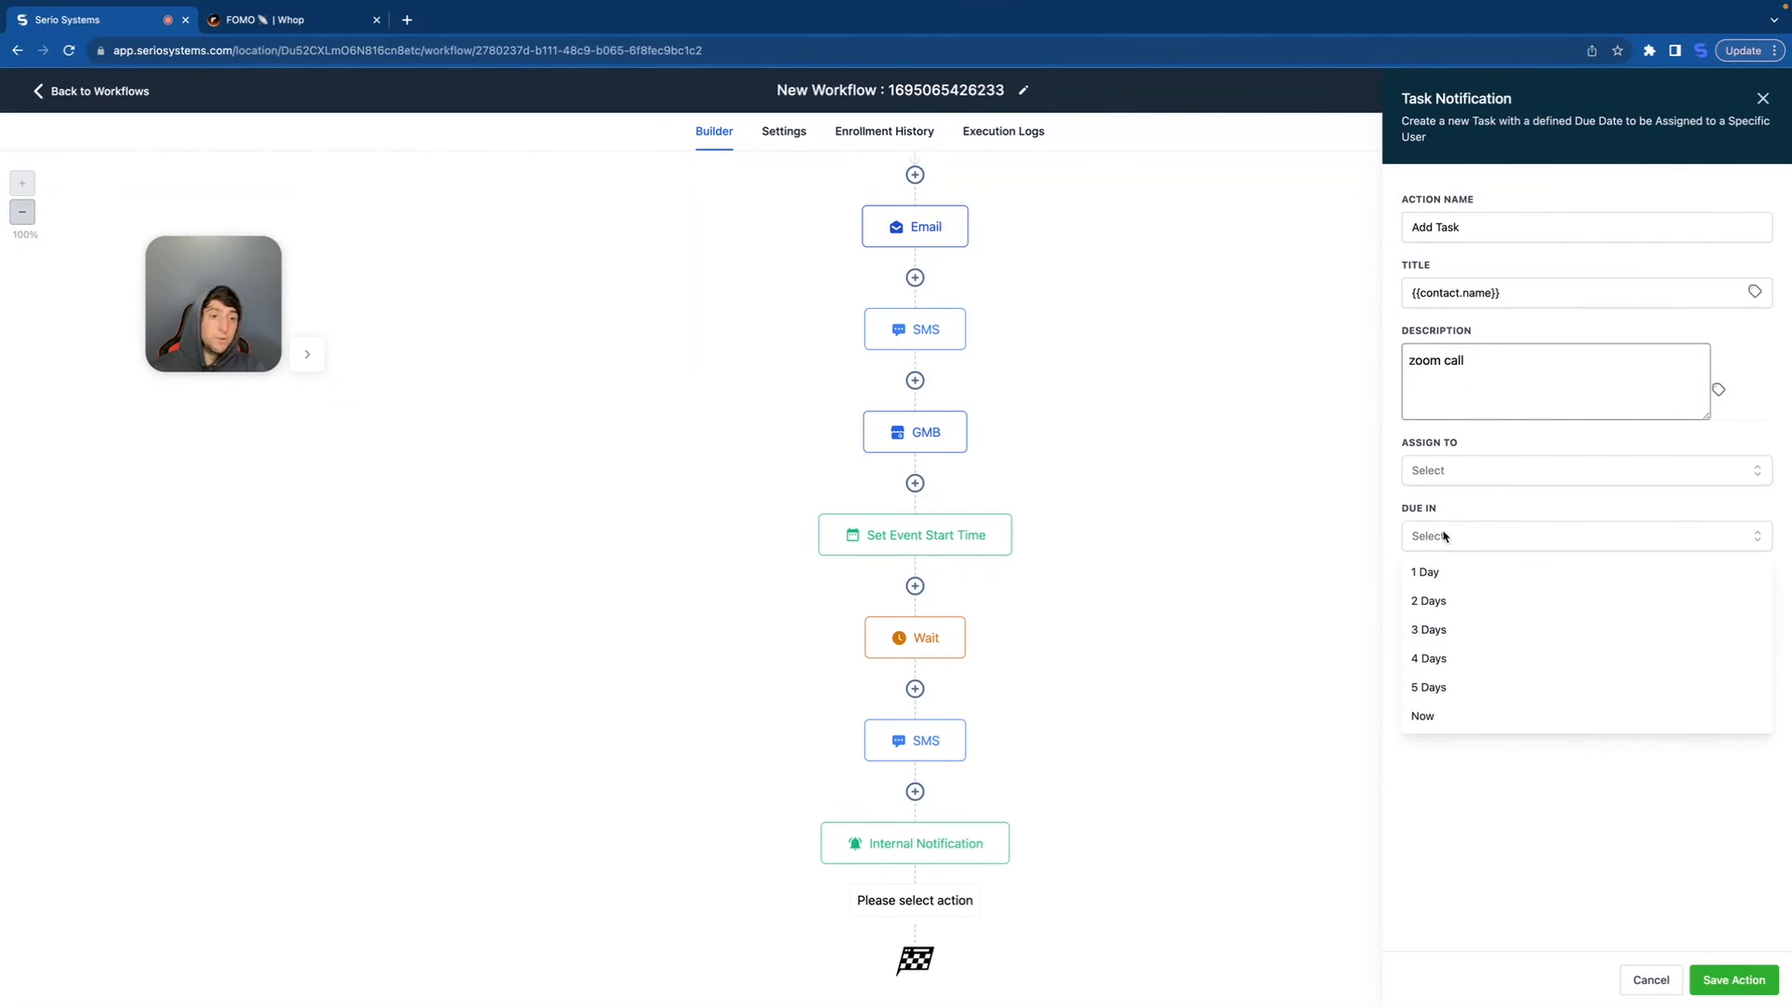
pyautogui.click(1429, 686)
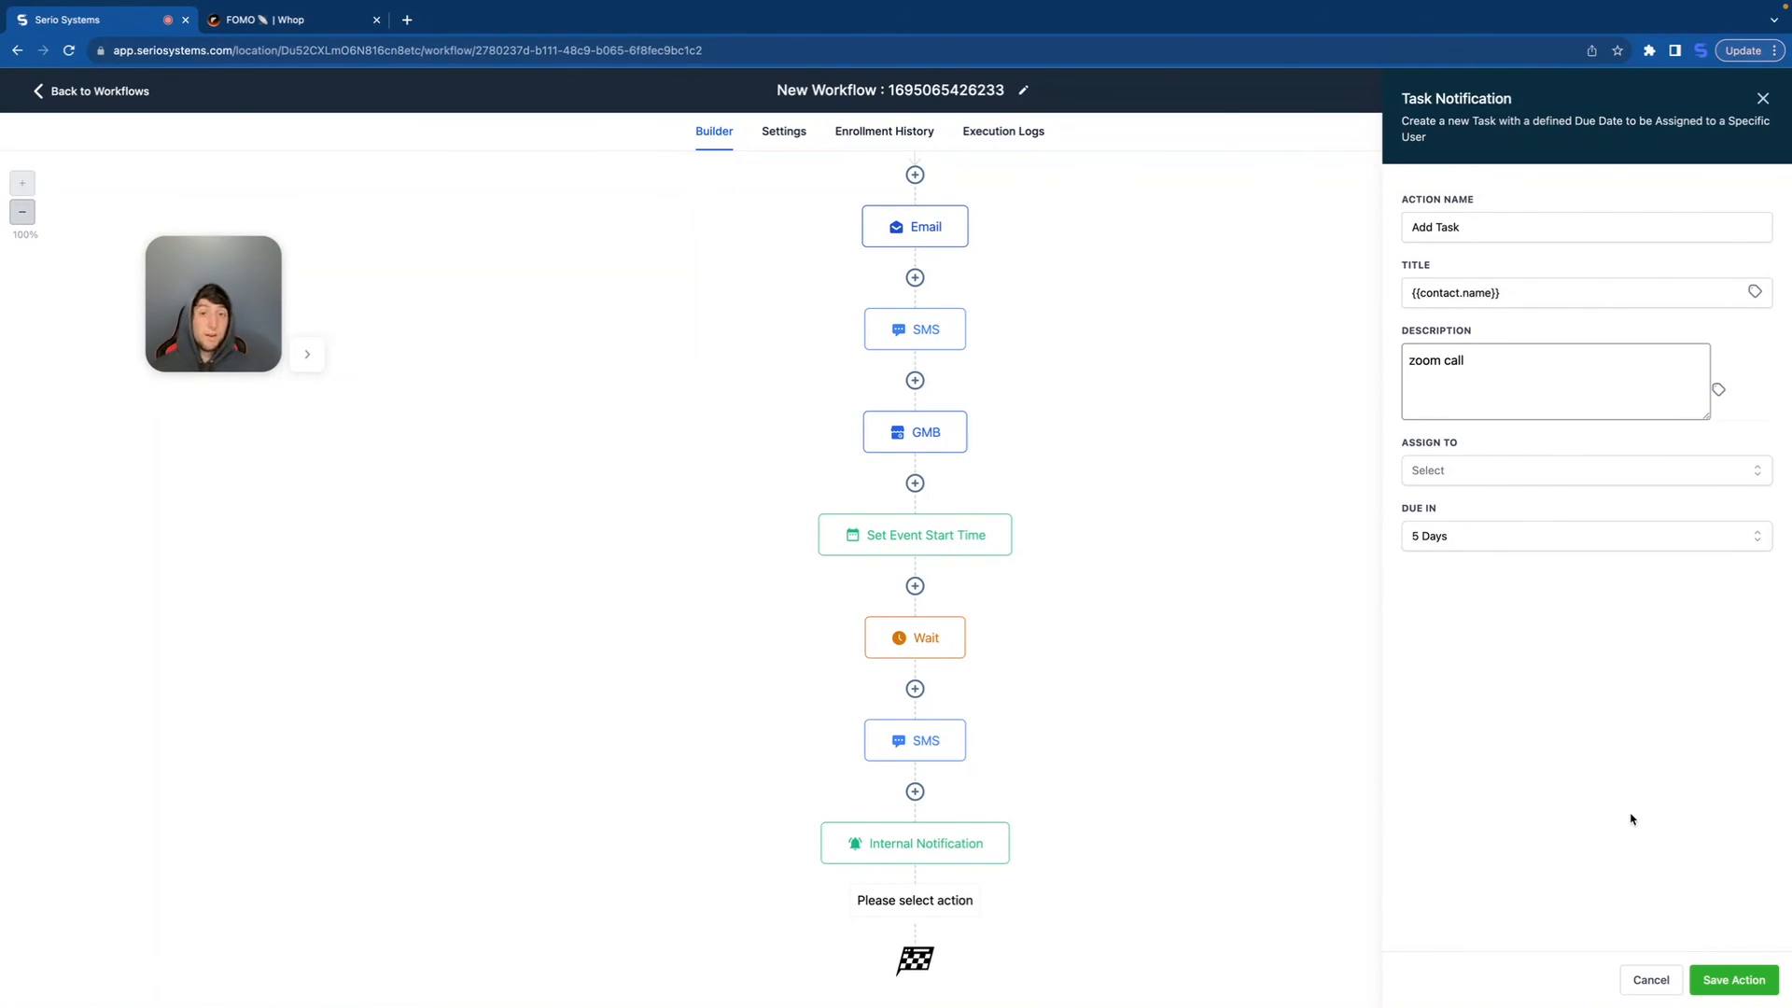
pyautogui.click(1763, 99)
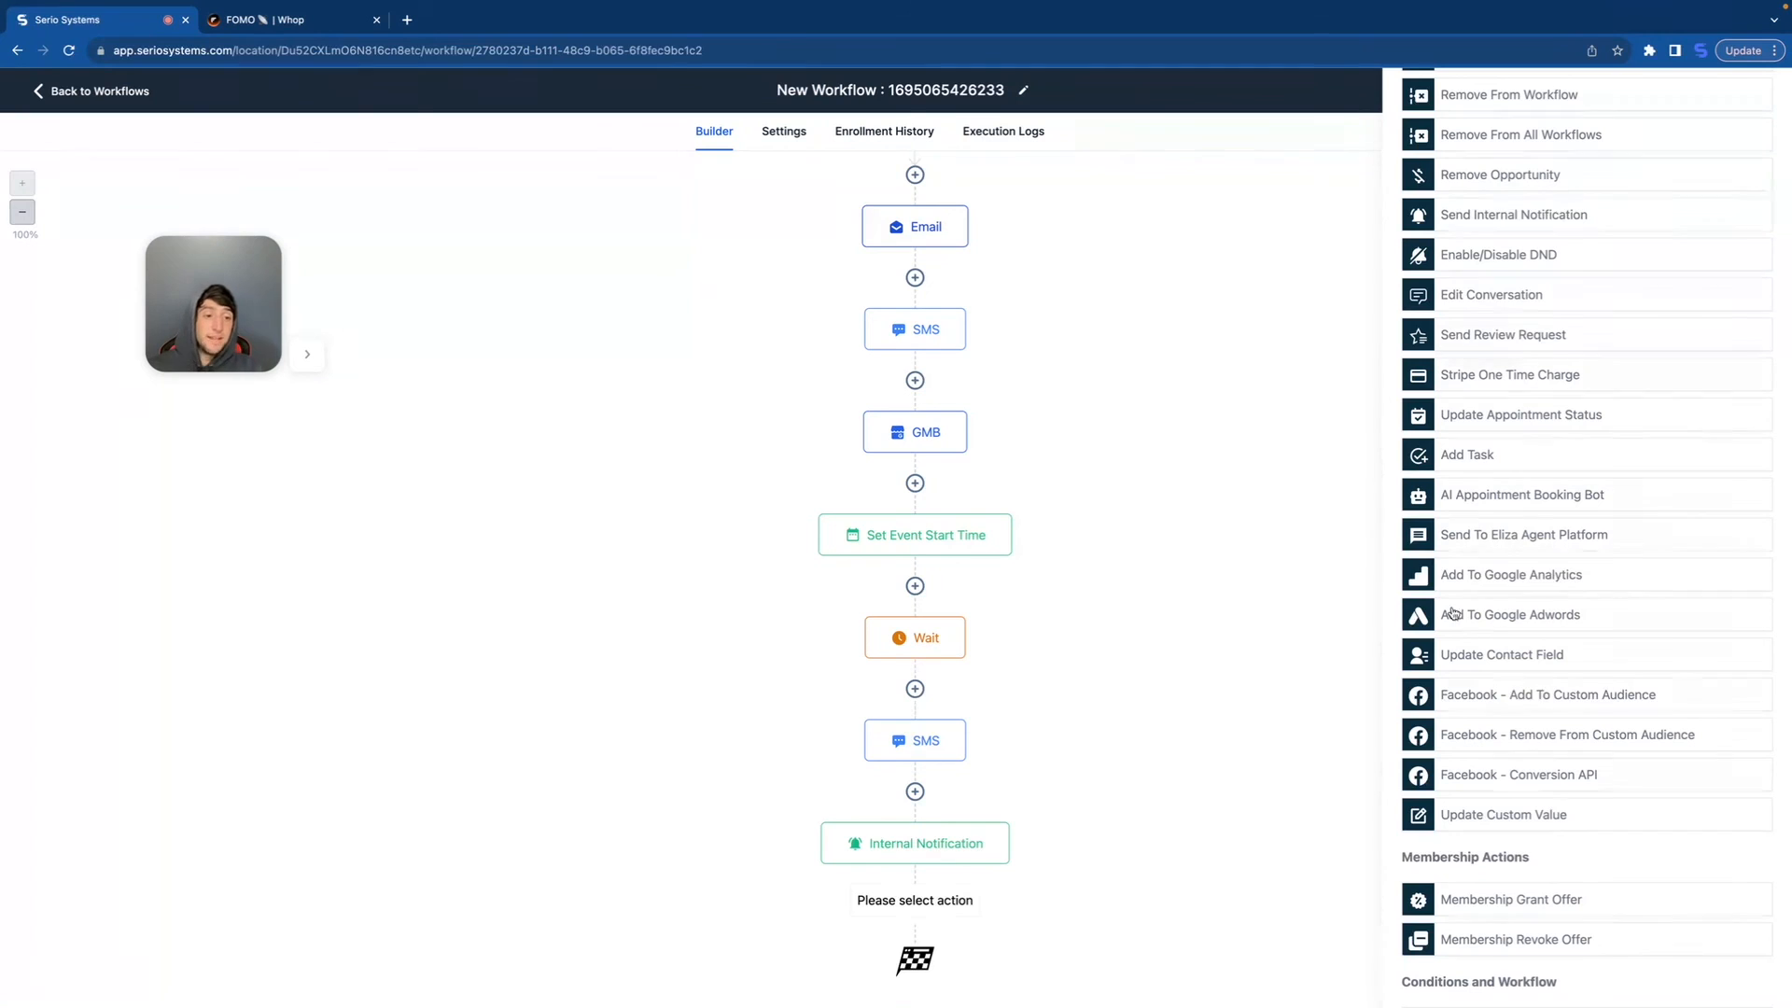
# Step: Look through the standard and custom fields offered by the Update Contact Field action, and close it without saving
pyautogui.click(1475, 650)
pyautogui.click(1306, 317)
pyautogui.click(1311, 351)
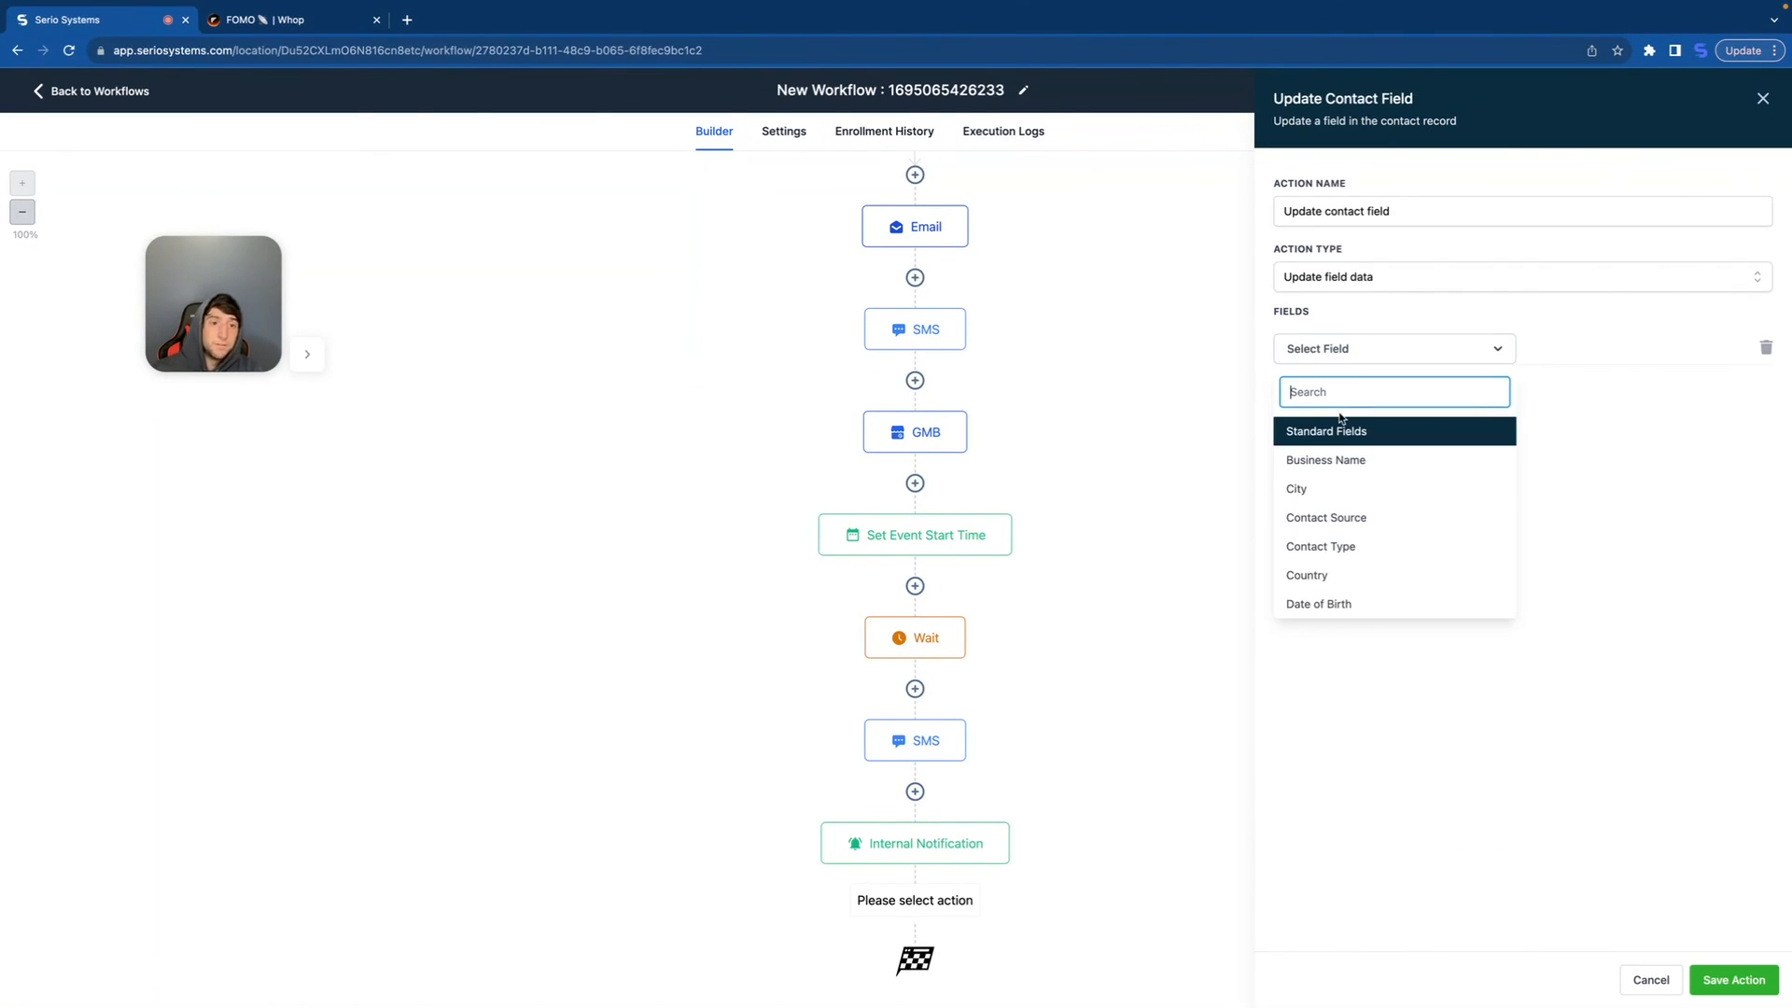
pyautogui.scroll(-3, 1344, 511)
pyautogui.scroll(-5, 1344, 516)
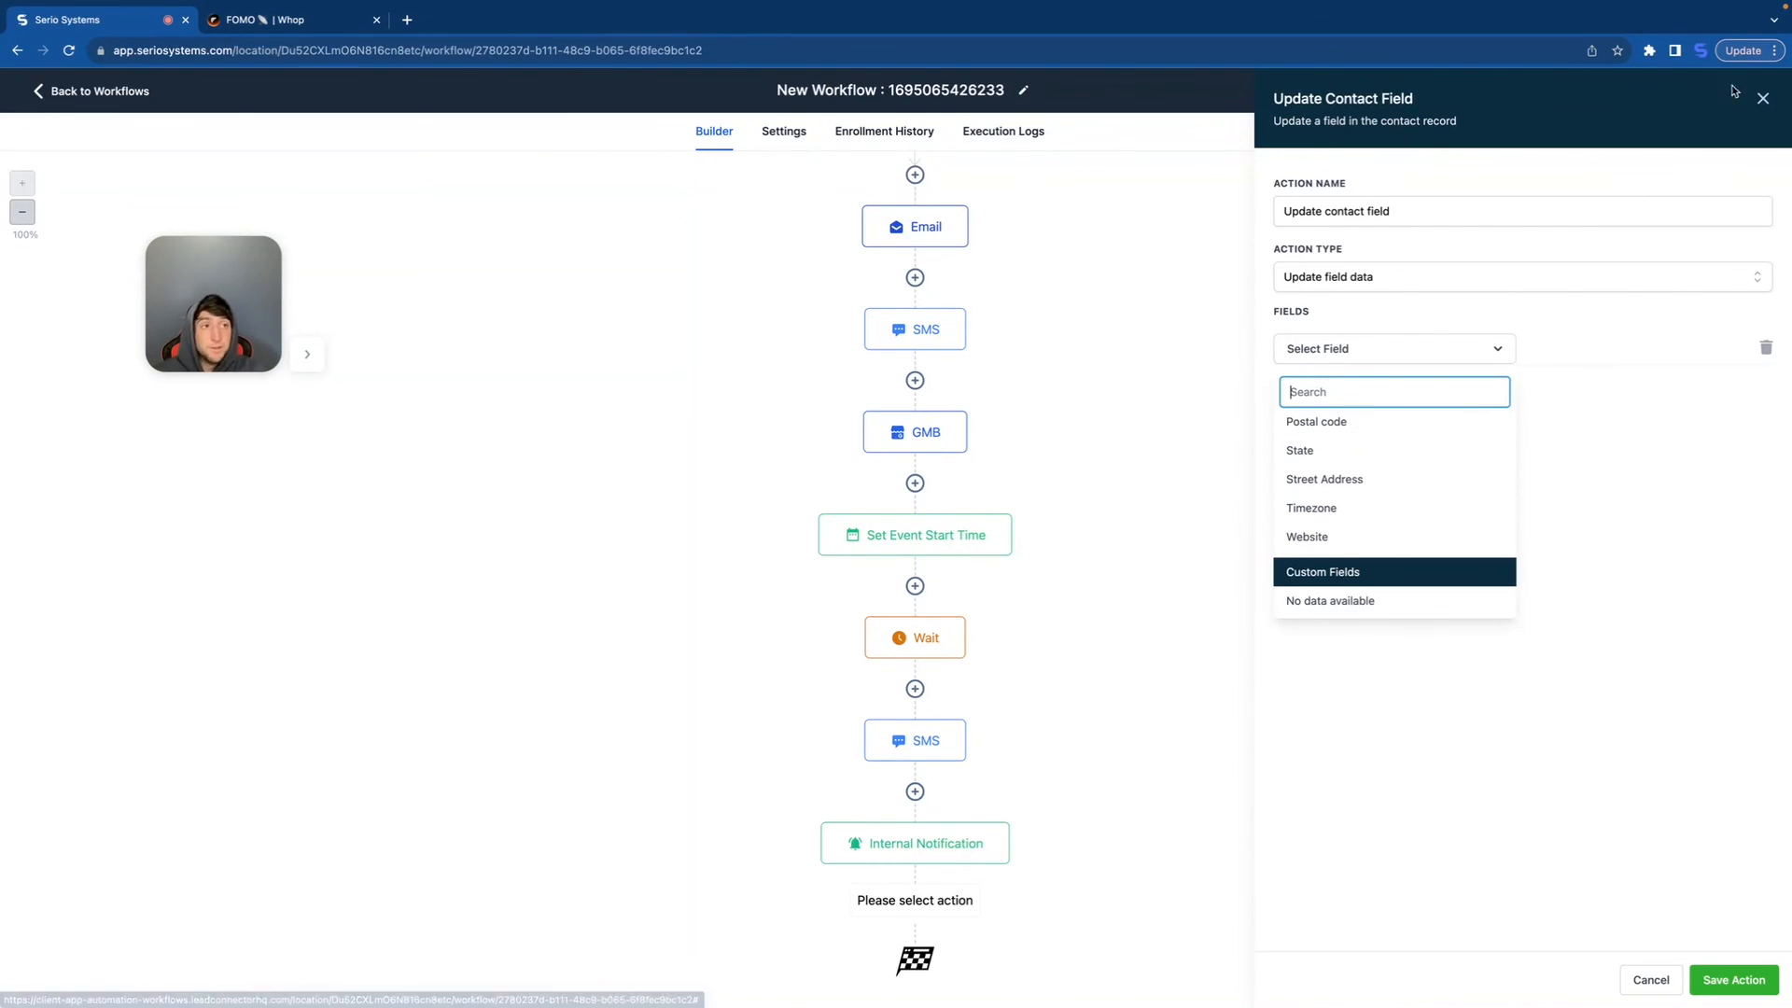
pyautogui.click(1761, 98)
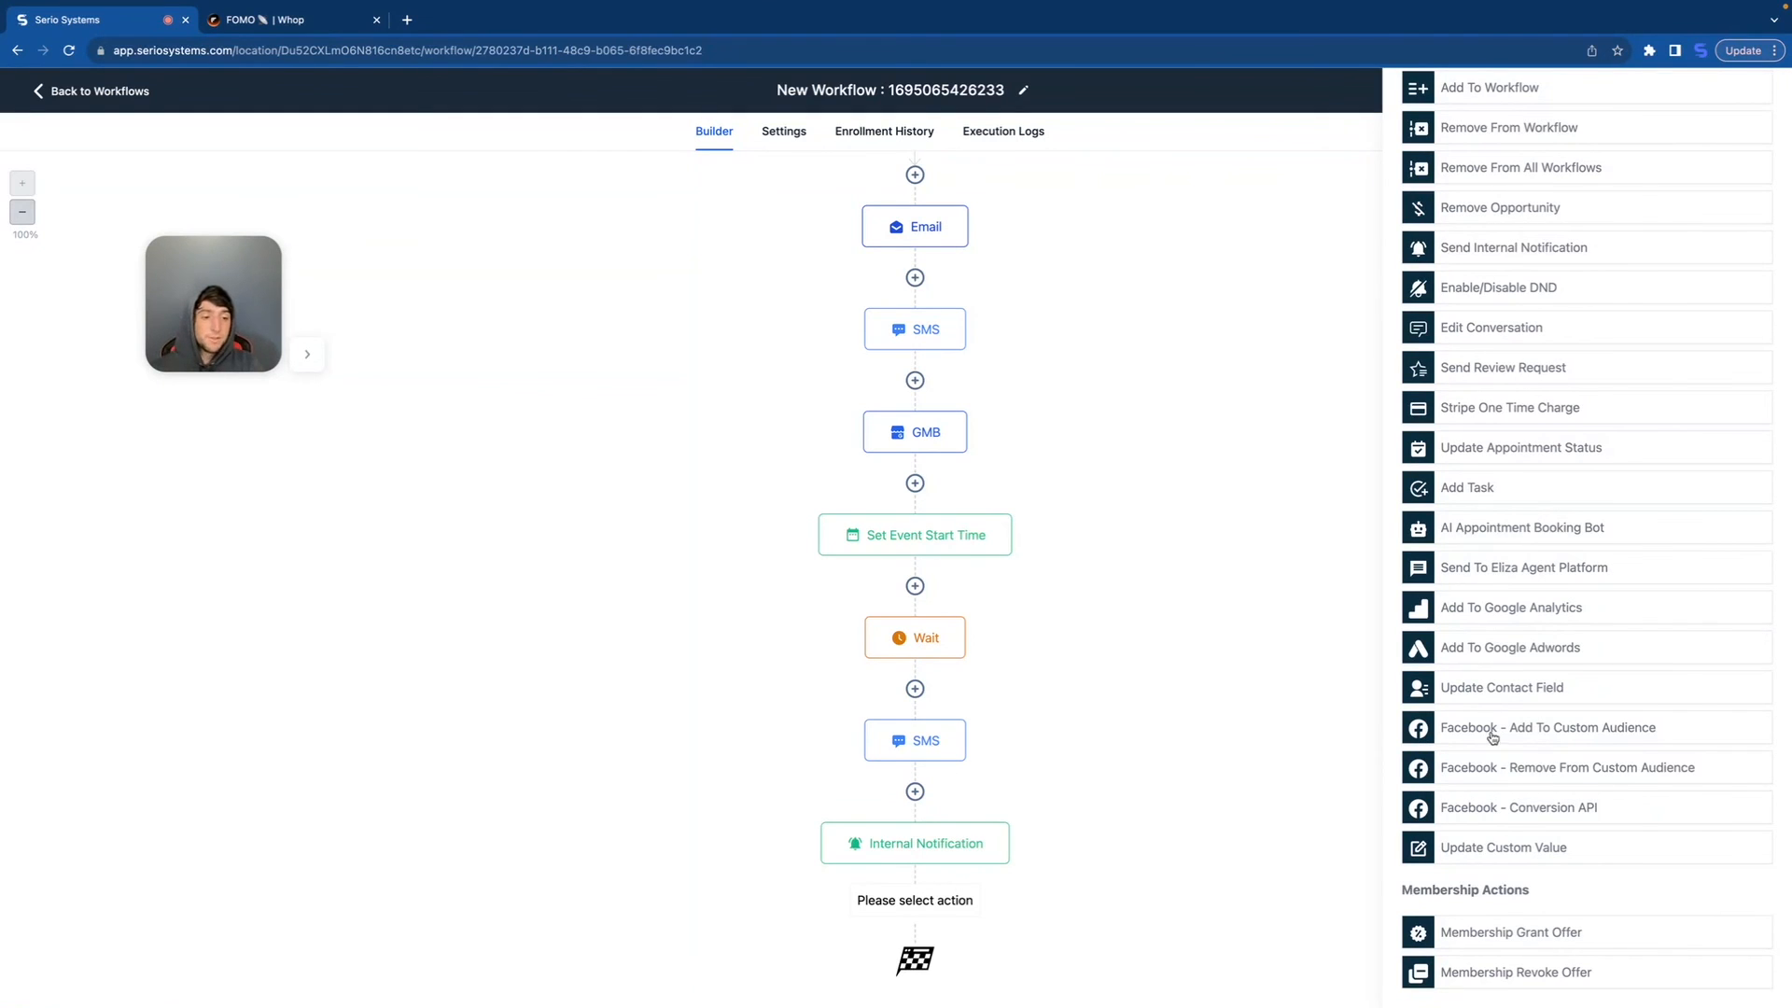
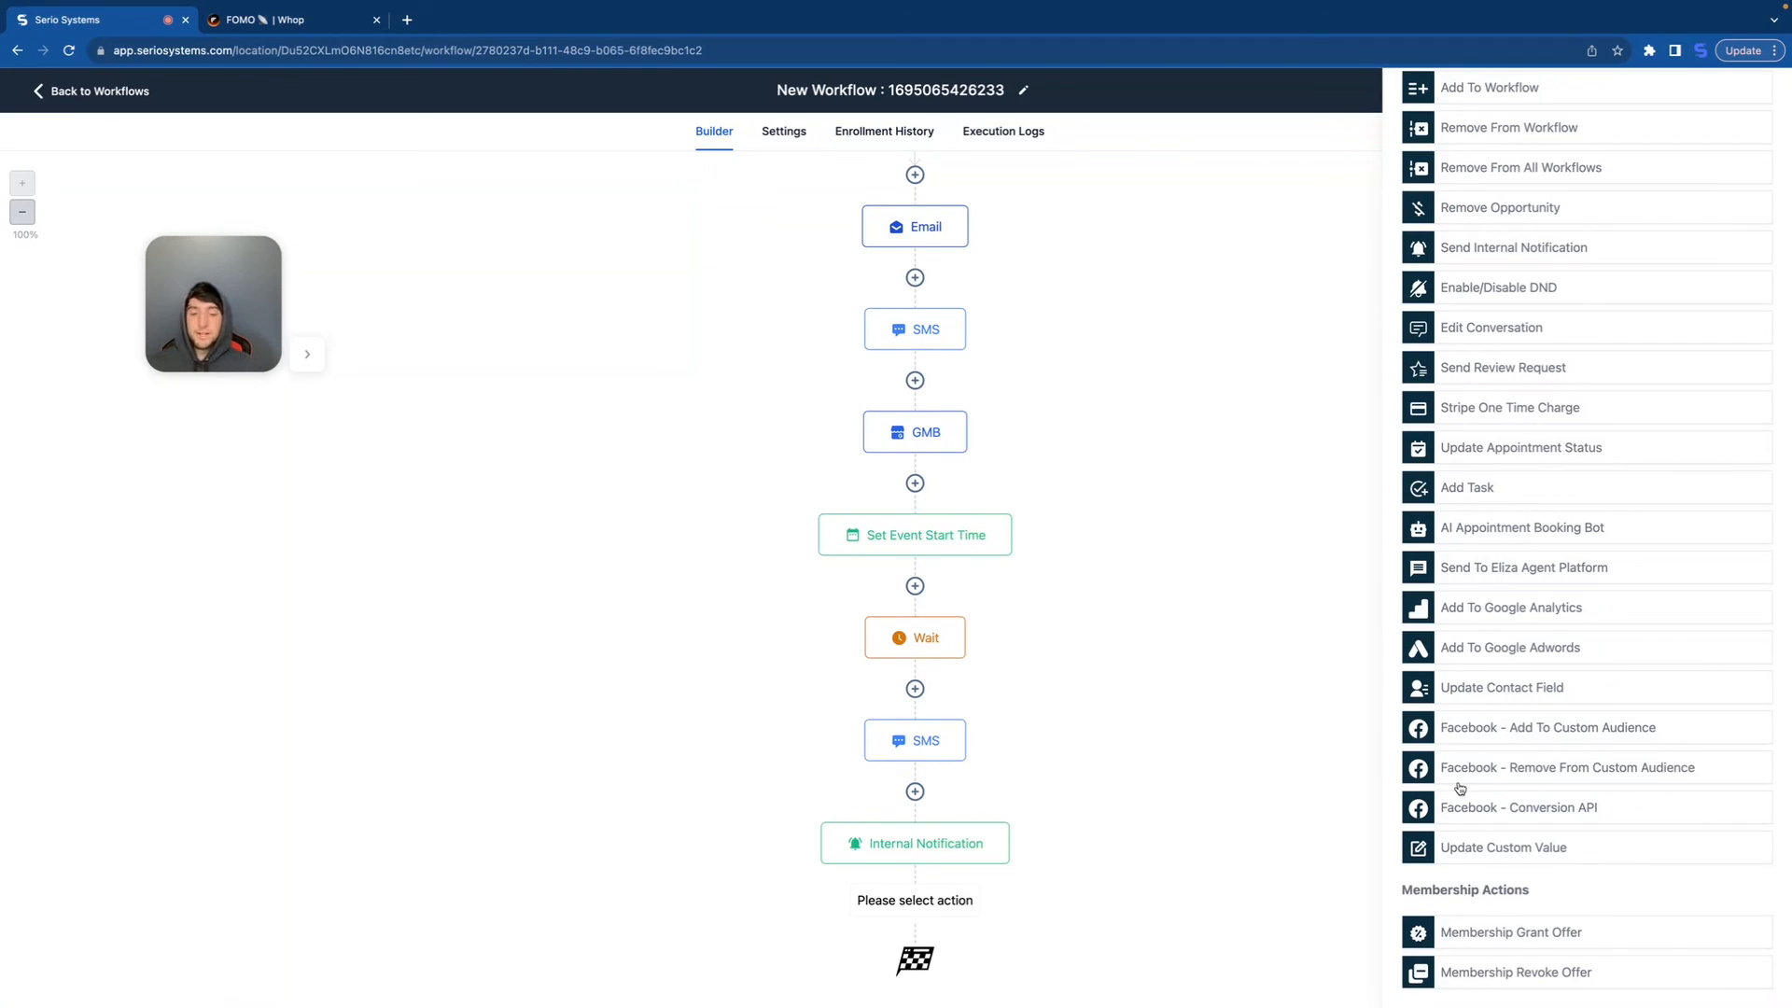
# Step: Review the Conditions and Workflow actions and the segment options of the If / Else condition without saving it
pyautogui.scroll(-3, 1413, 849)
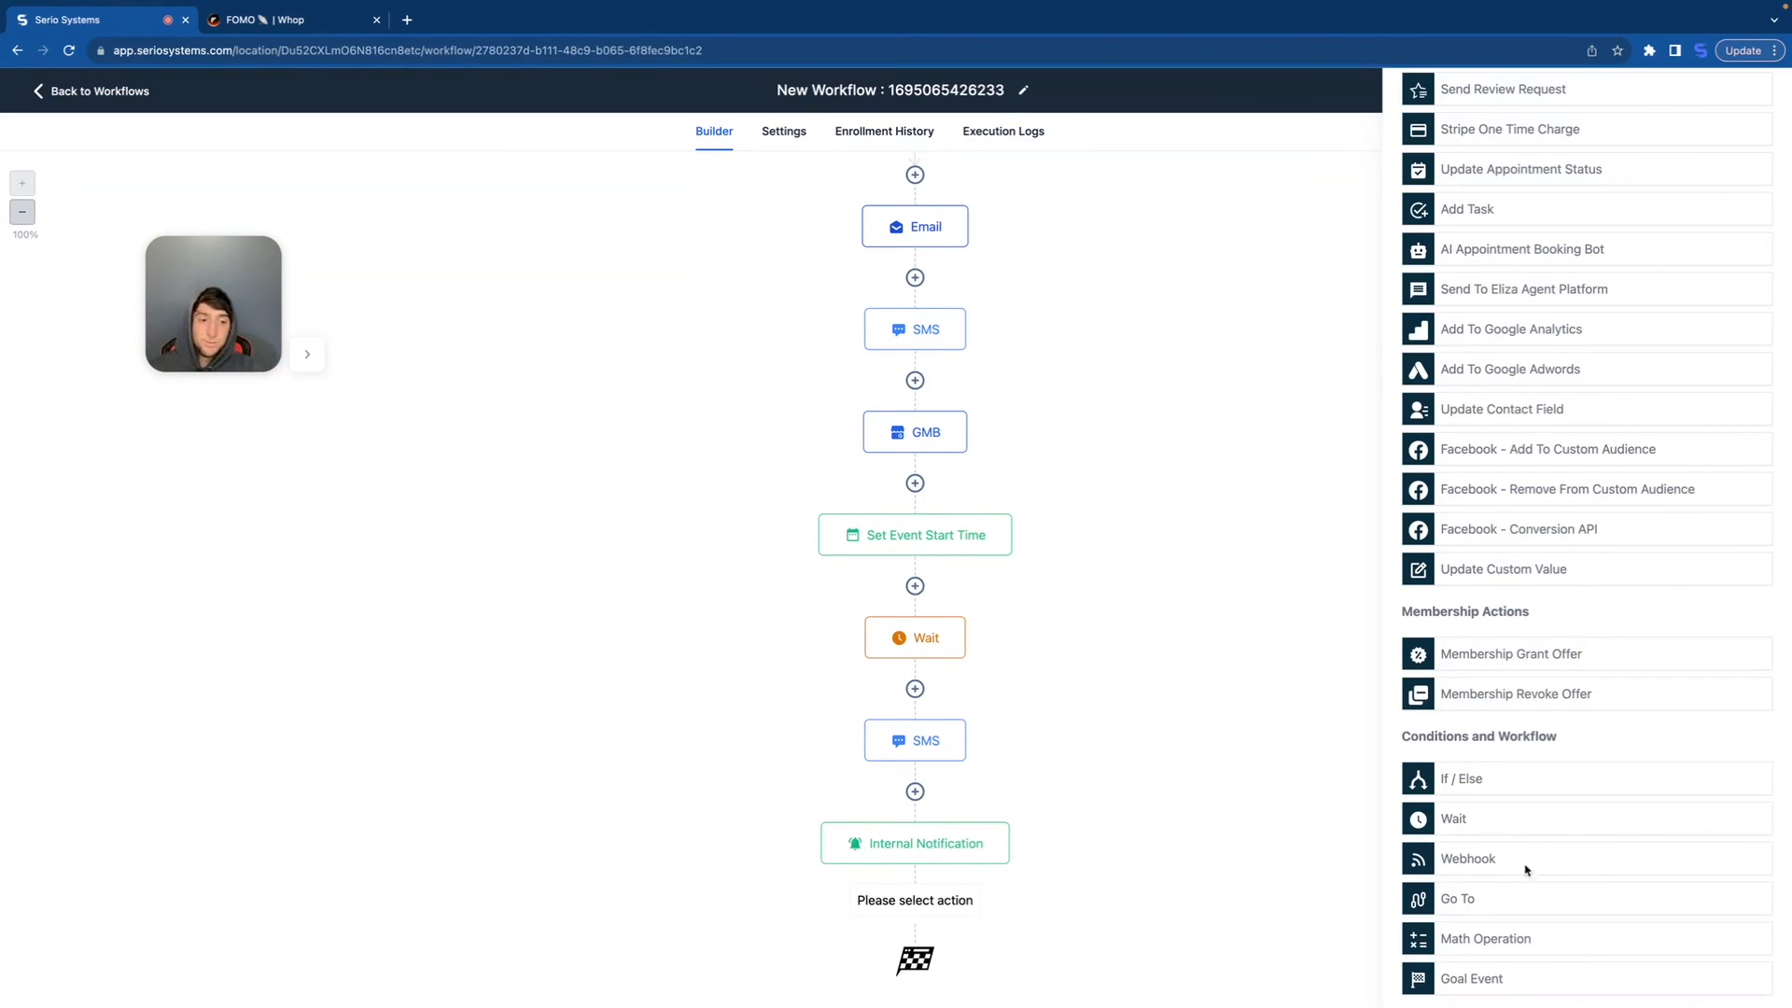
pyautogui.click(1452, 781)
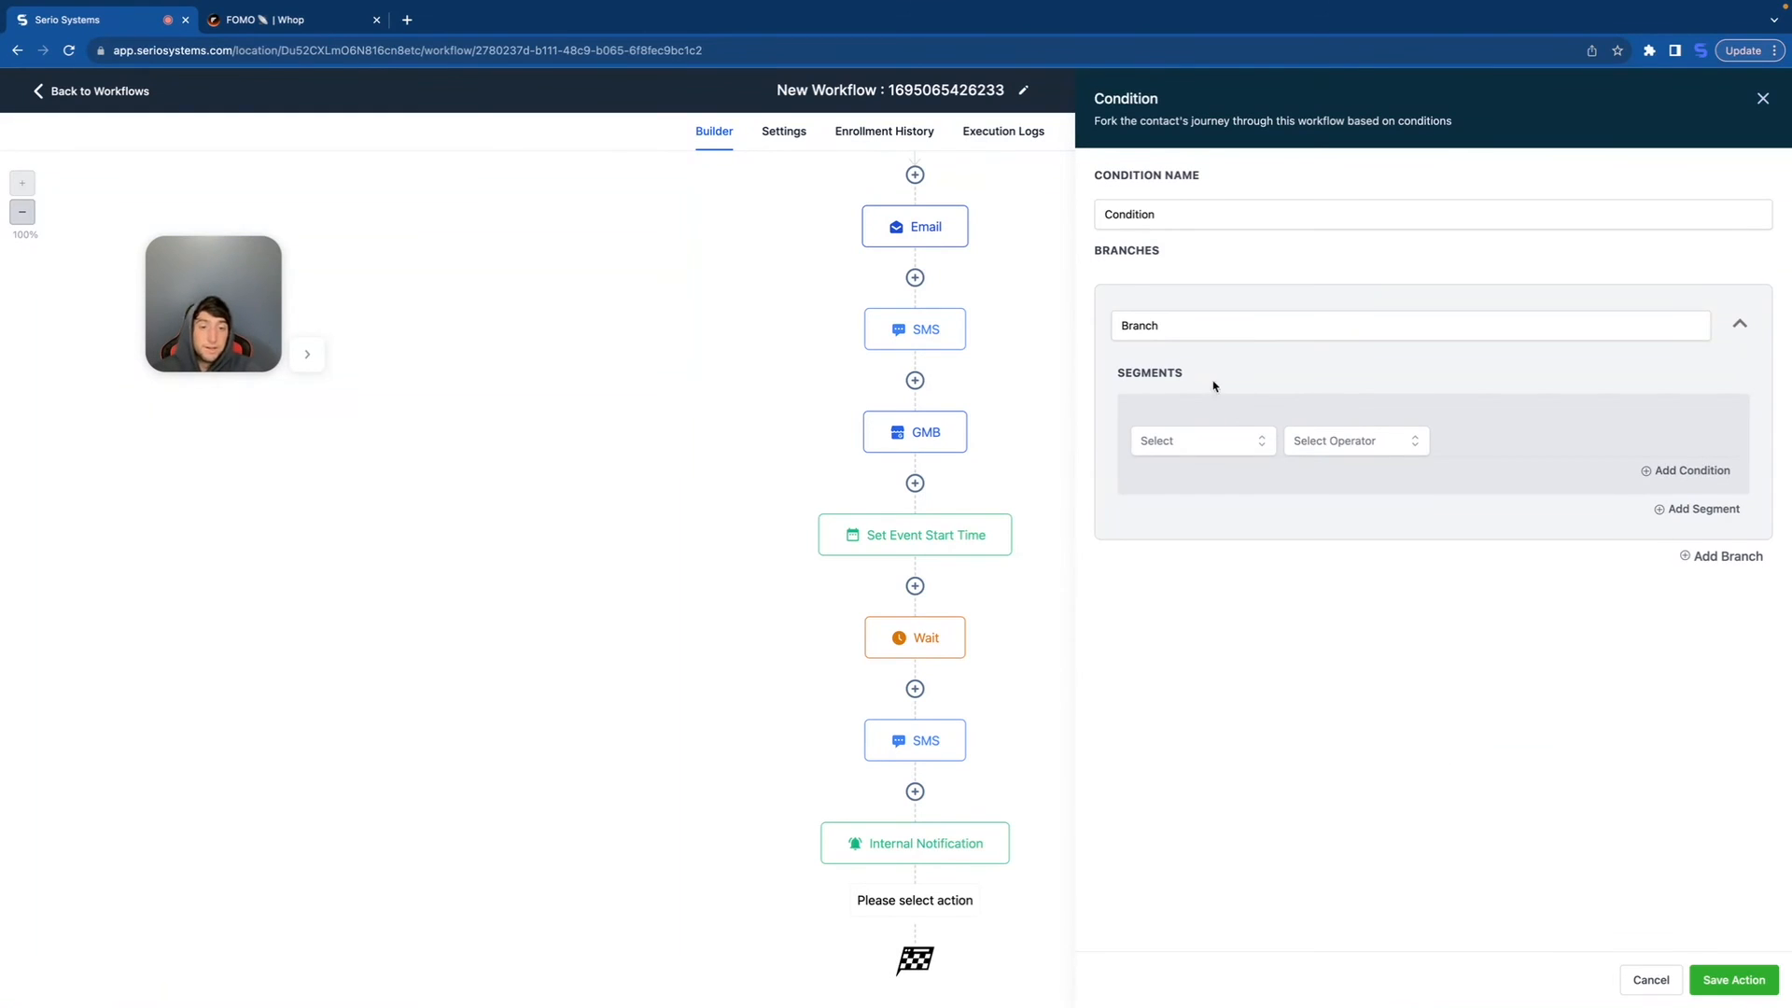
pyautogui.click(1166, 442)
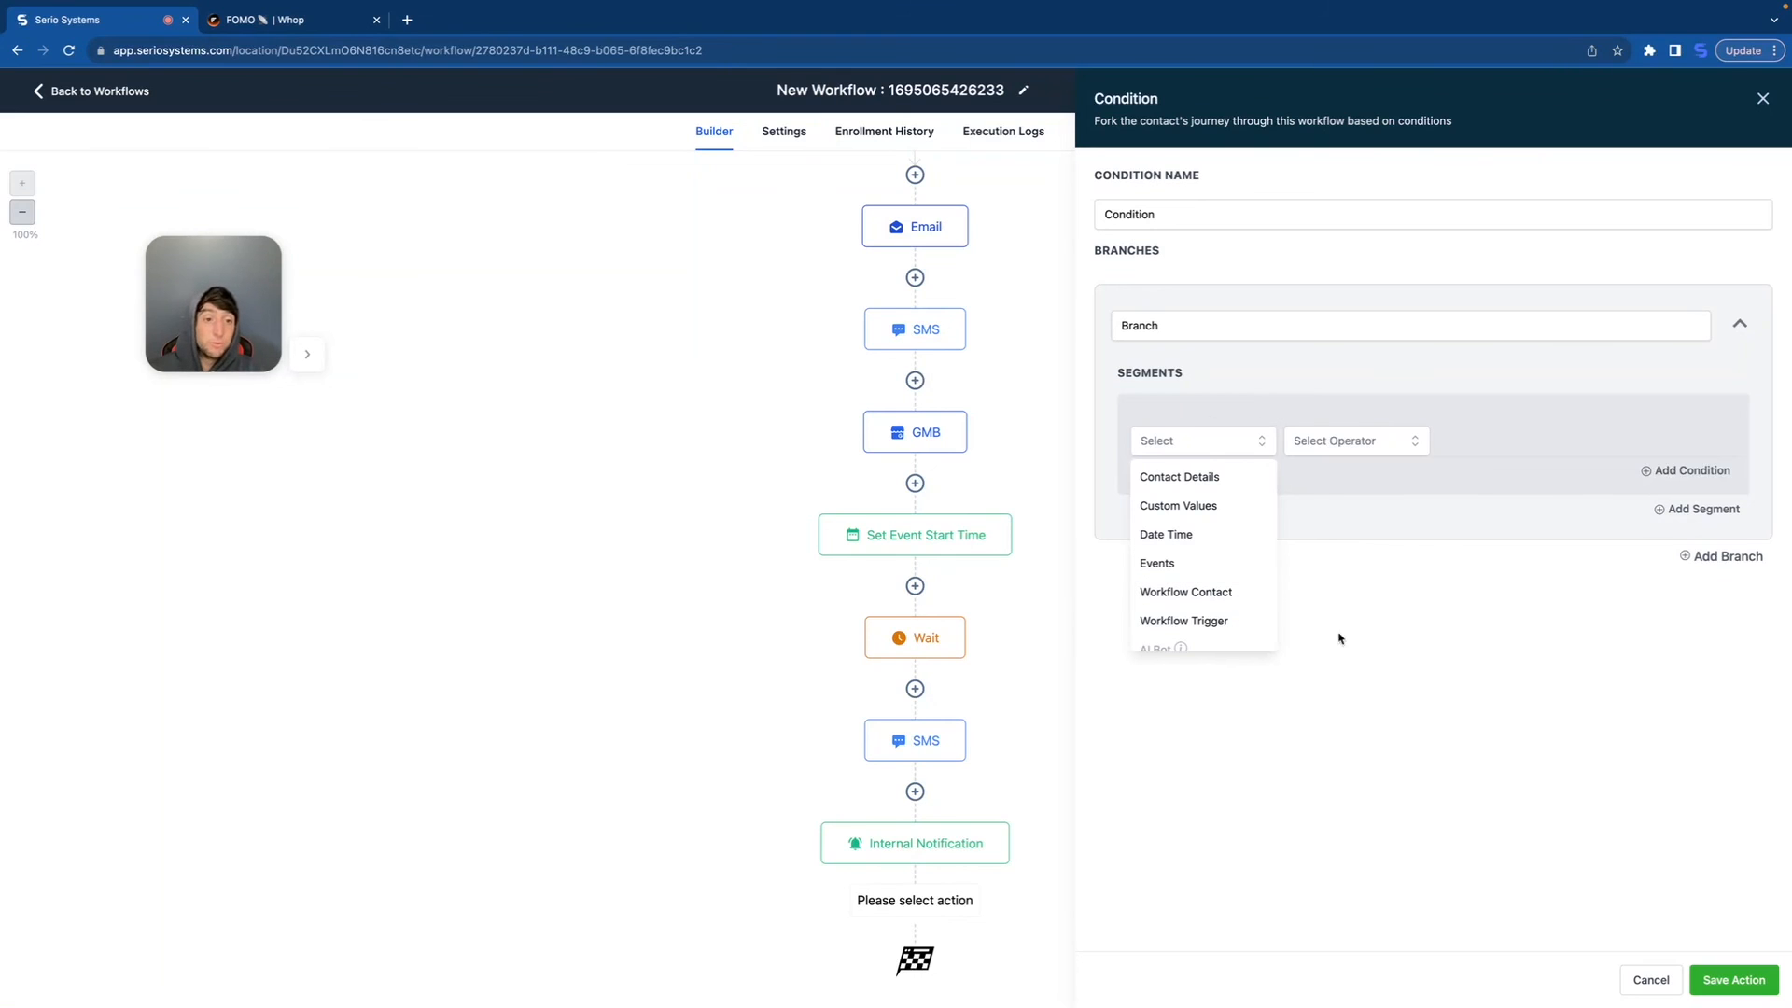
pyautogui.click(1416, 571)
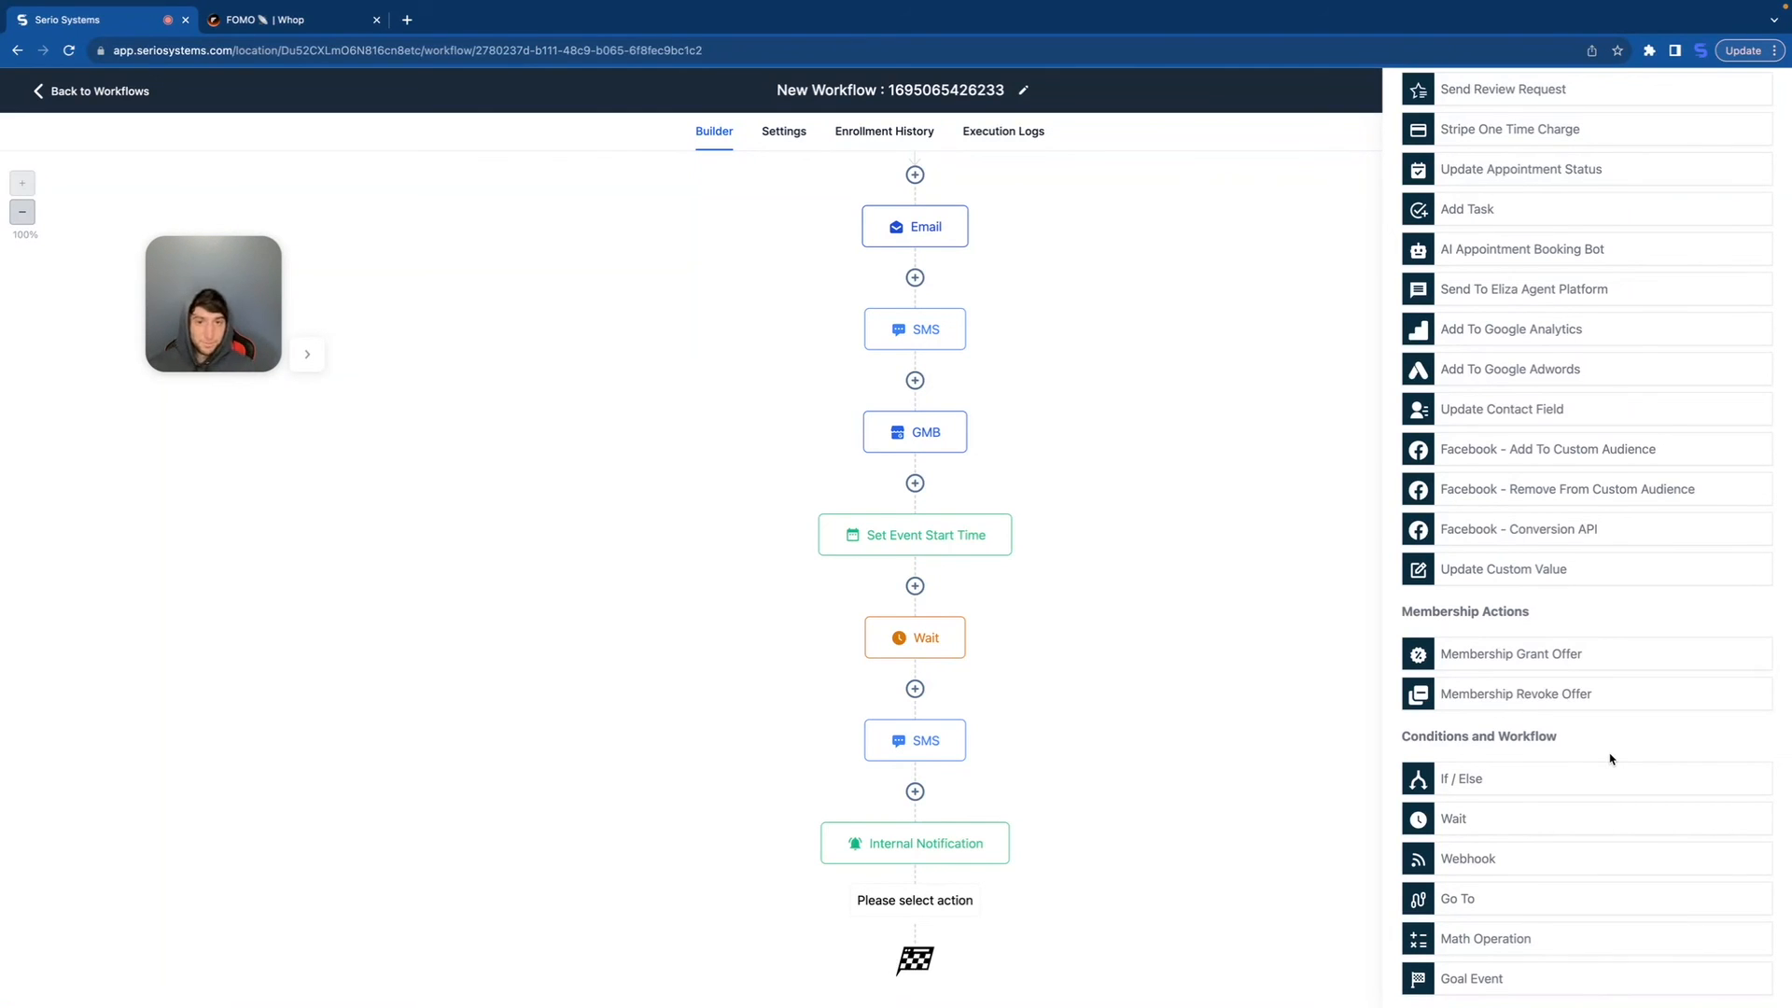
pyautogui.scroll(15, 1609, 758)
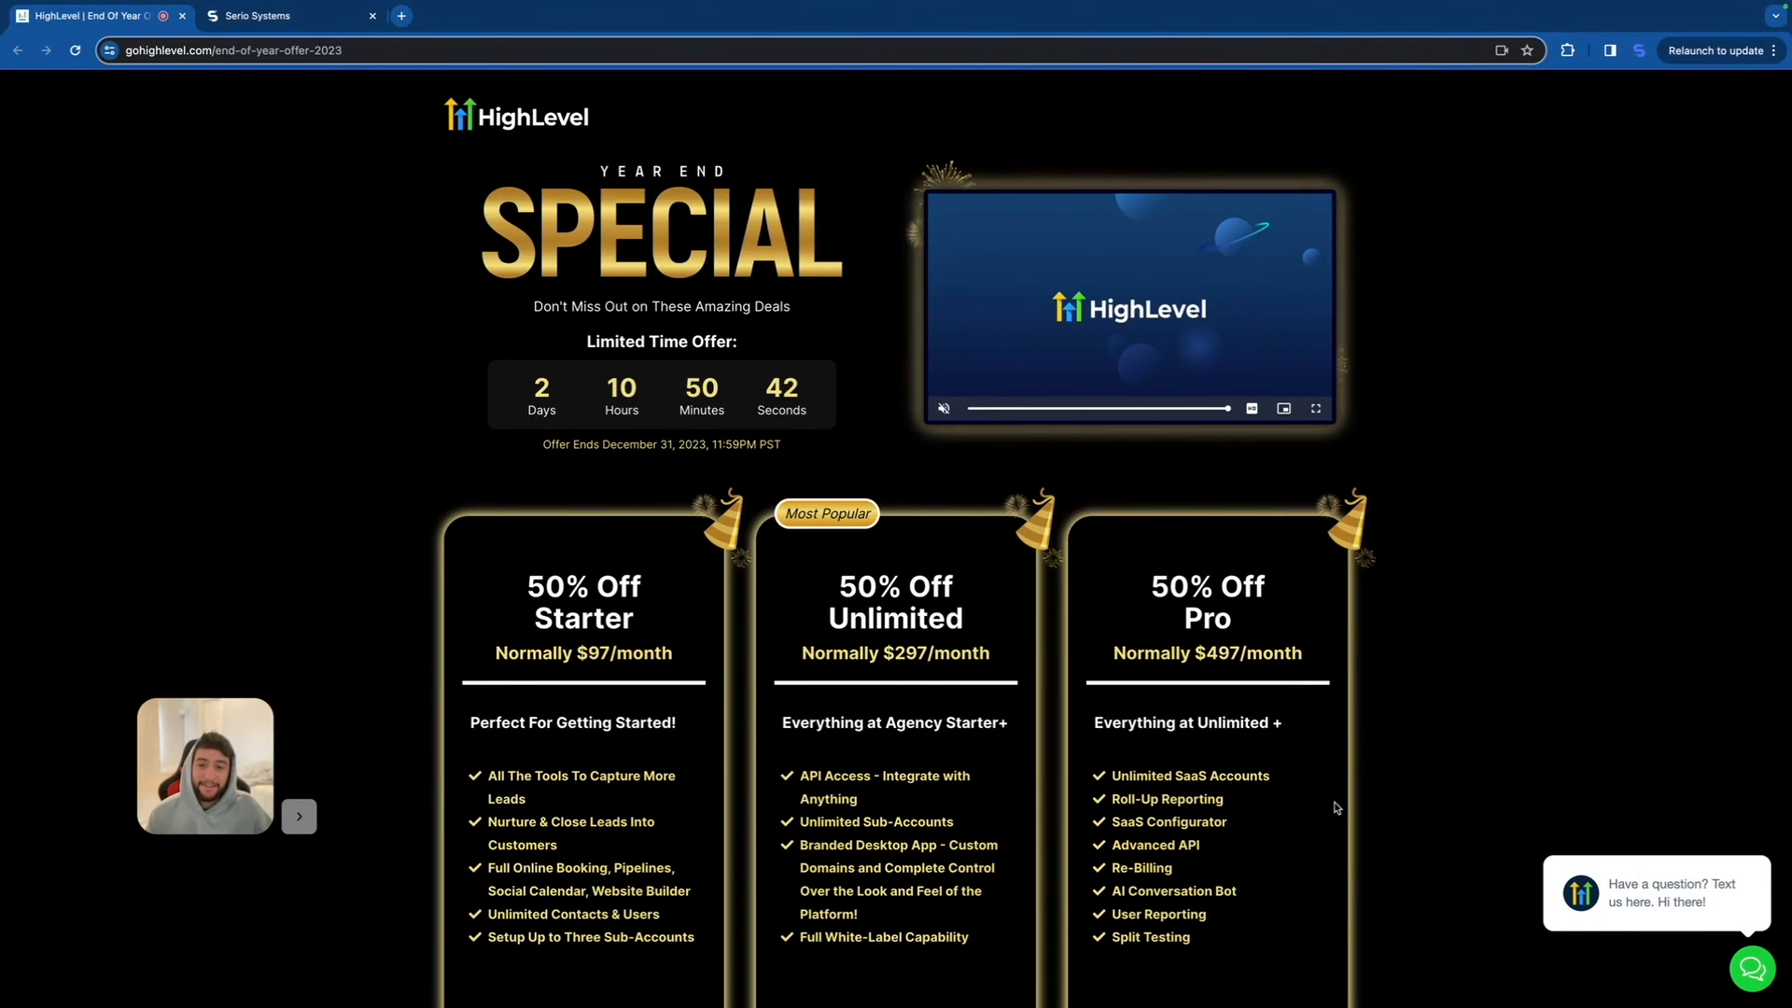
# Step: Review the Starter, Unlimited and Pro plan offers on the HighLevel year-end special page
pyautogui.scroll(-3, 1288, 692)
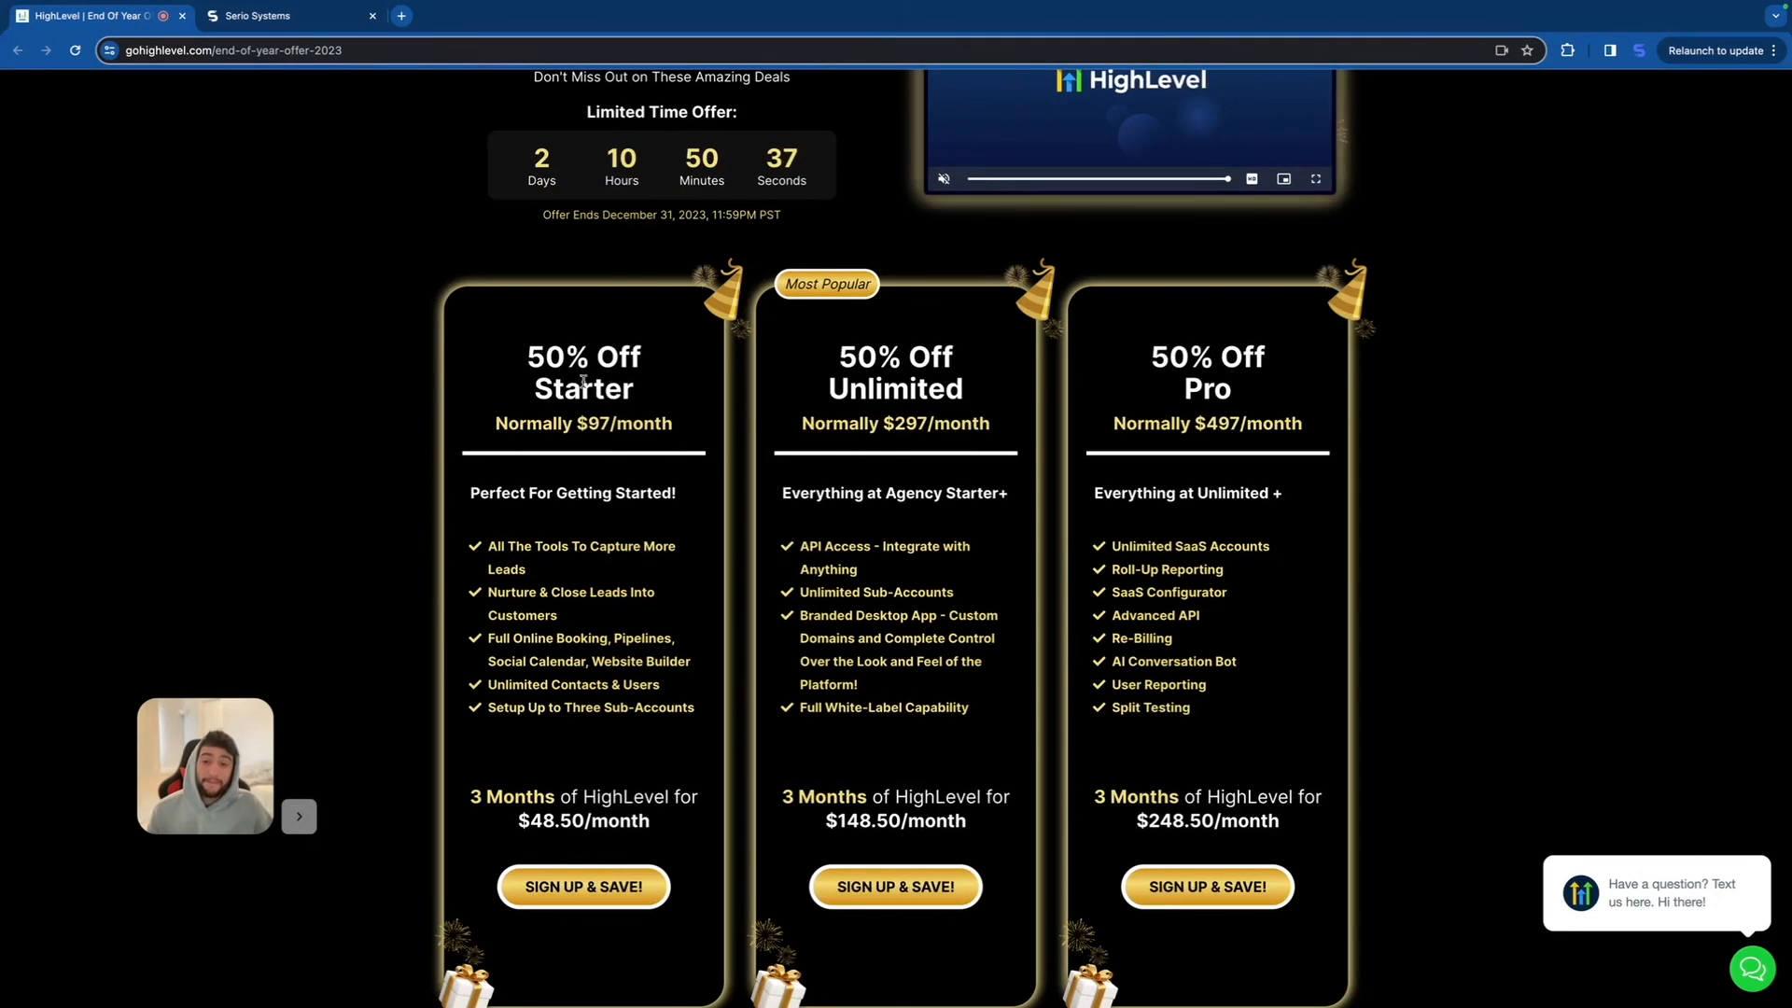
pyautogui.scroll(-1, 653, 425)
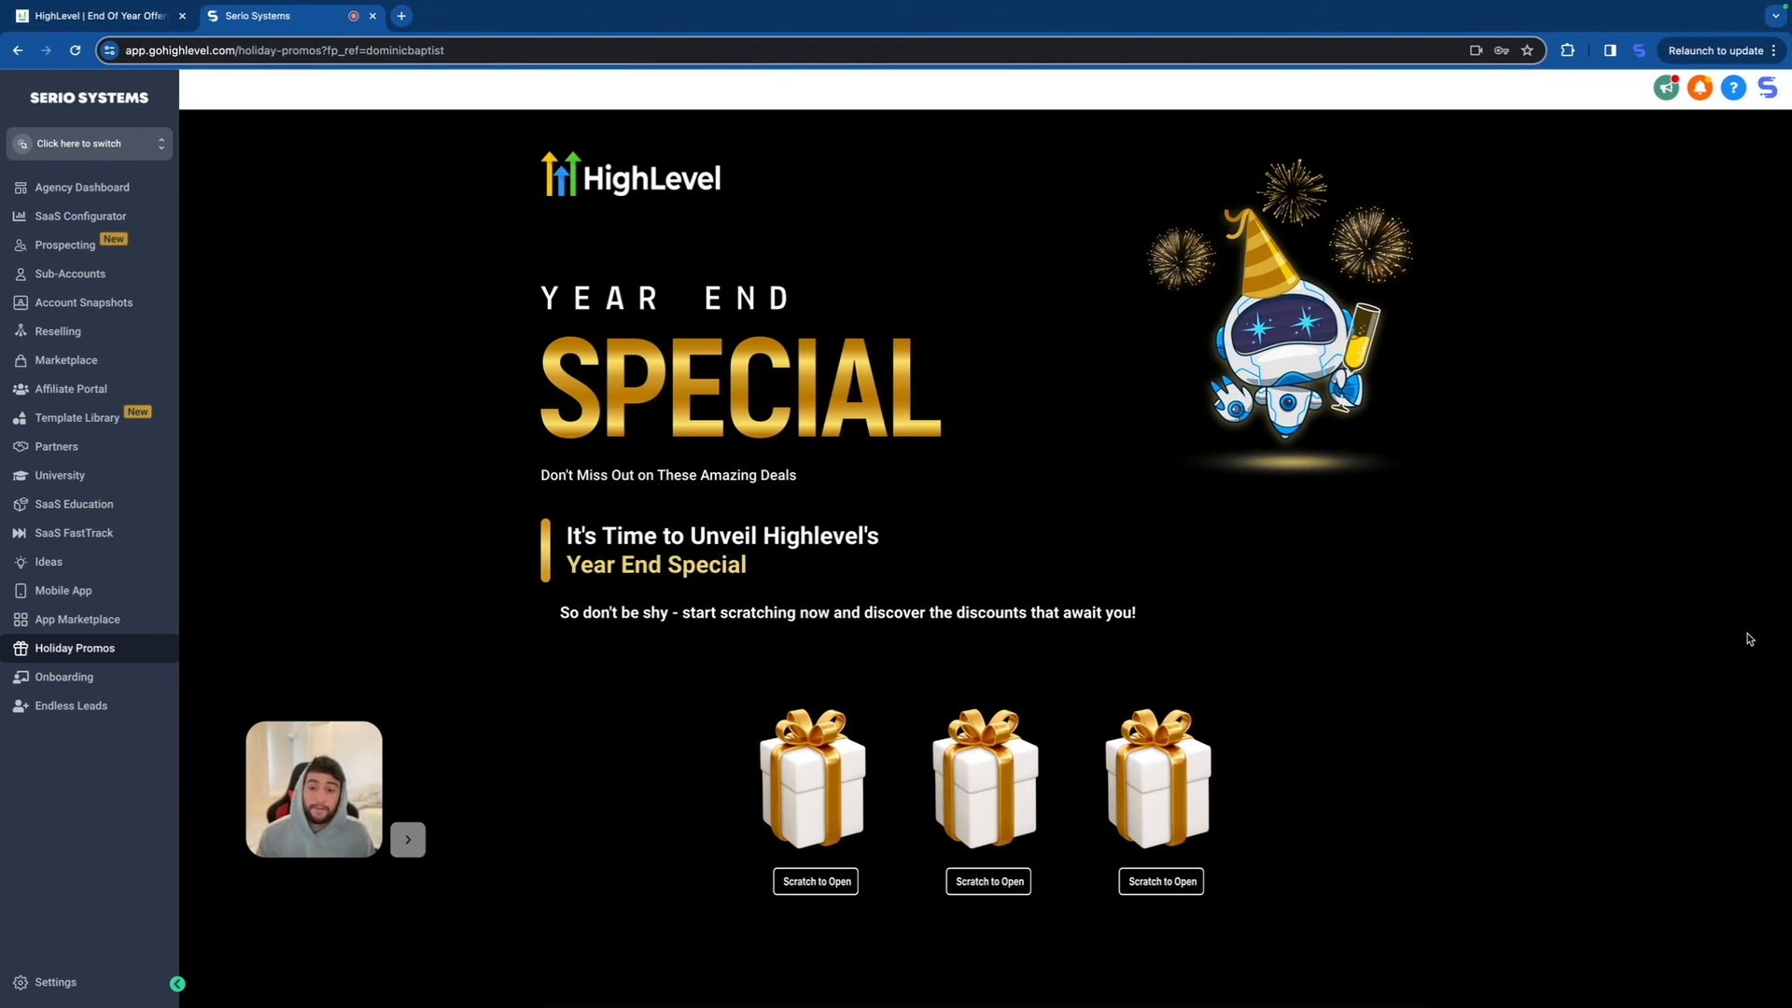
# Step: On the Holiday Promos page in Serio Systems, scratch open all three gift boxes to reveal their discounts
pyautogui.moveTo(820, 771)
pyautogui.mouseDown()
pyautogui.moveTo(812, 791)
pyautogui.moveTo(840, 708)
pyautogui.moveTo(774, 835)
pyautogui.moveTo(817, 770)
pyautogui.moveTo(825, 830)
pyautogui.mouseUp()
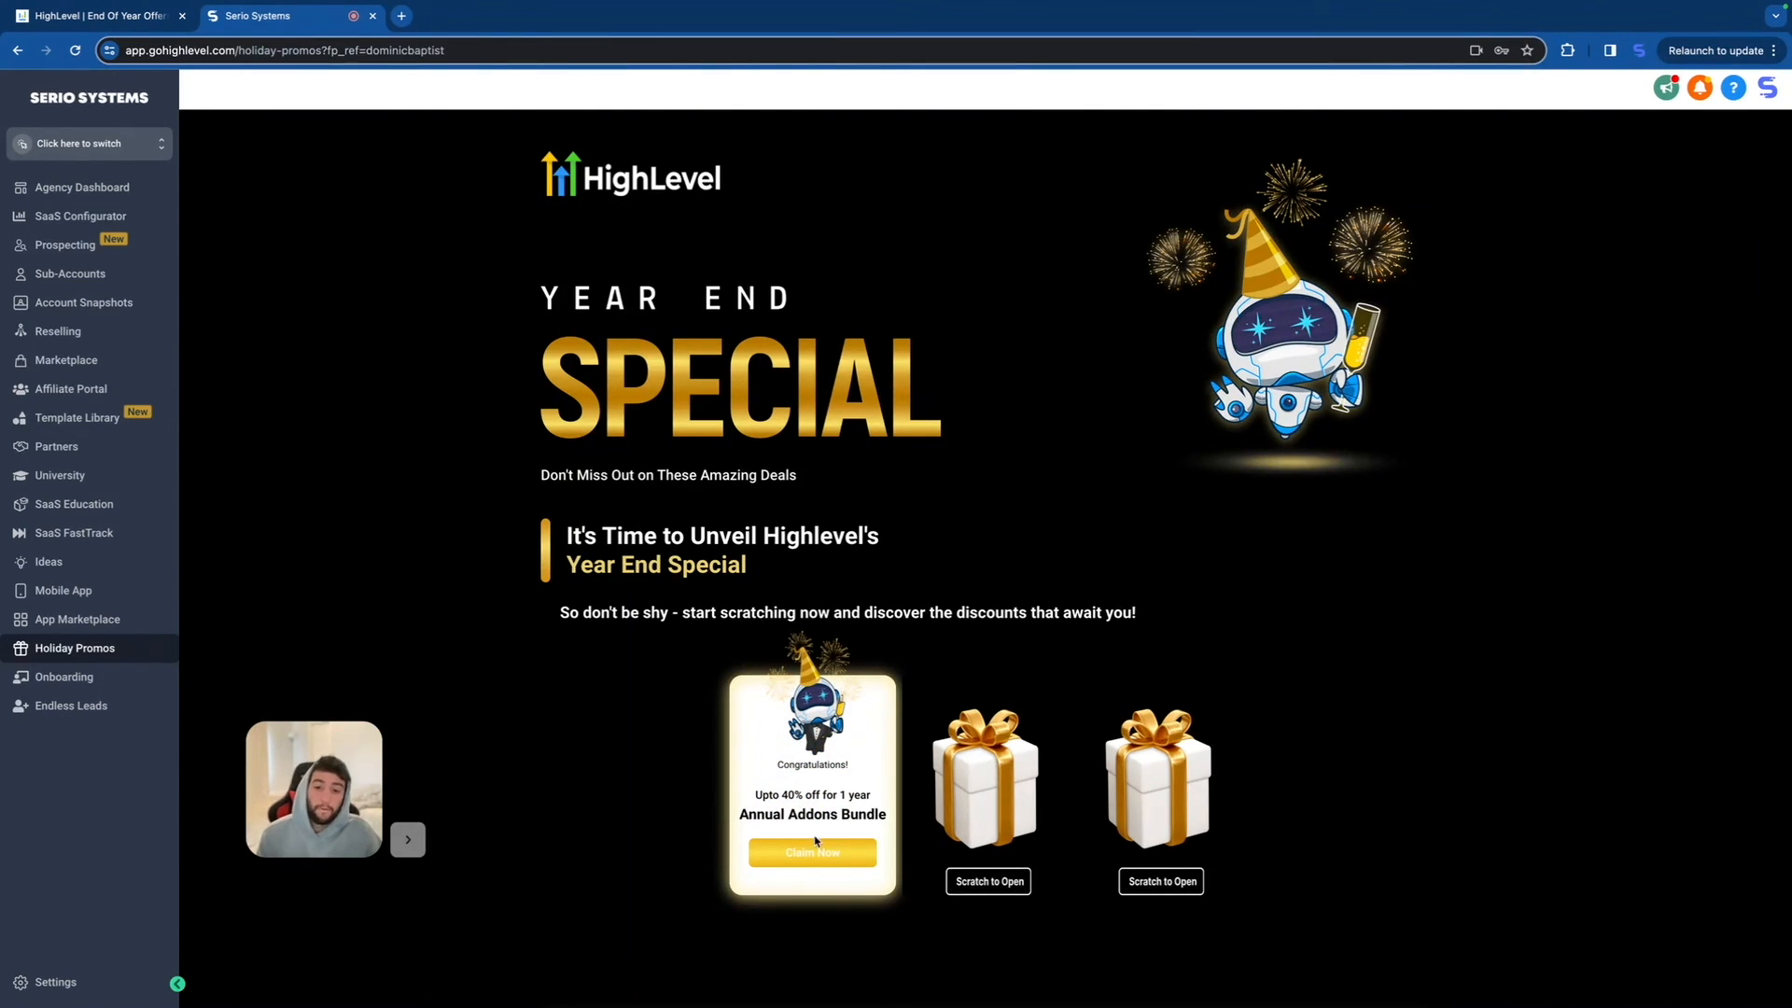
pyautogui.moveTo(952, 761)
pyautogui.mouseDown()
pyautogui.moveTo(938, 801)
pyautogui.moveTo(994, 791)
pyautogui.mouseUp()
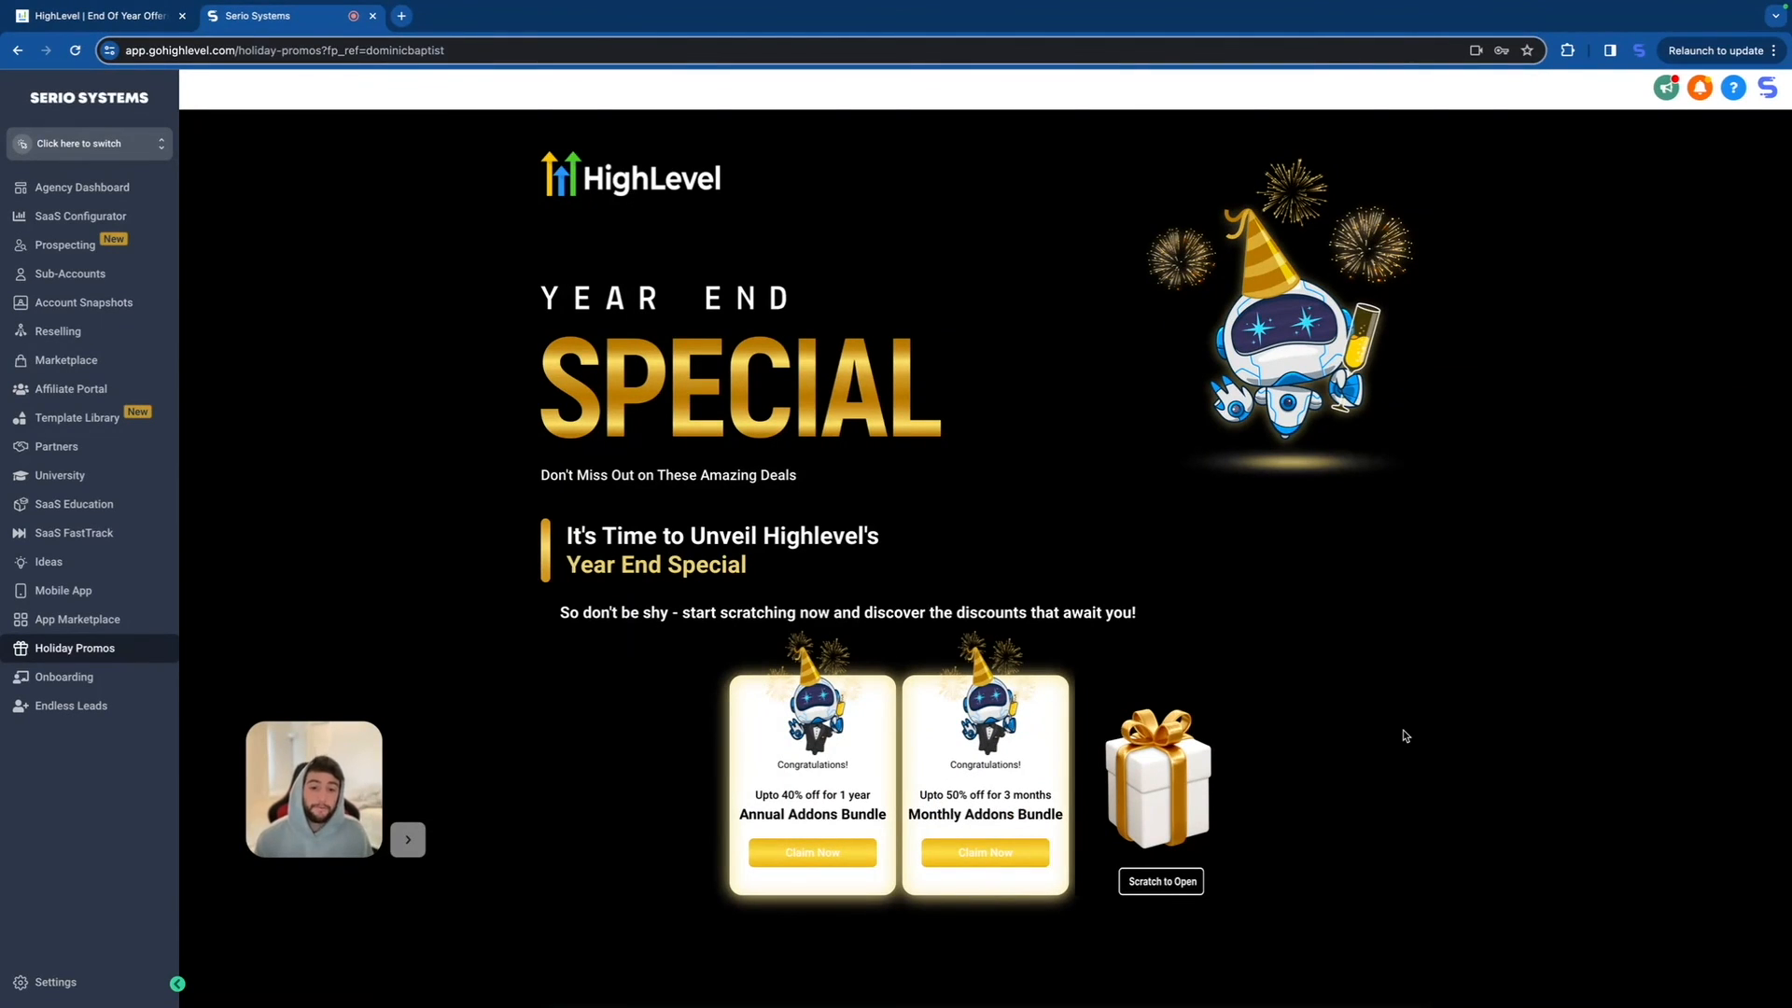
pyautogui.moveTo(1166, 751)
pyautogui.mouseDown()
pyautogui.moveTo(1157, 794)
pyautogui.moveTo(1134, 709)
pyautogui.moveTo(1176, 831)
pyautogui.mouseUp()
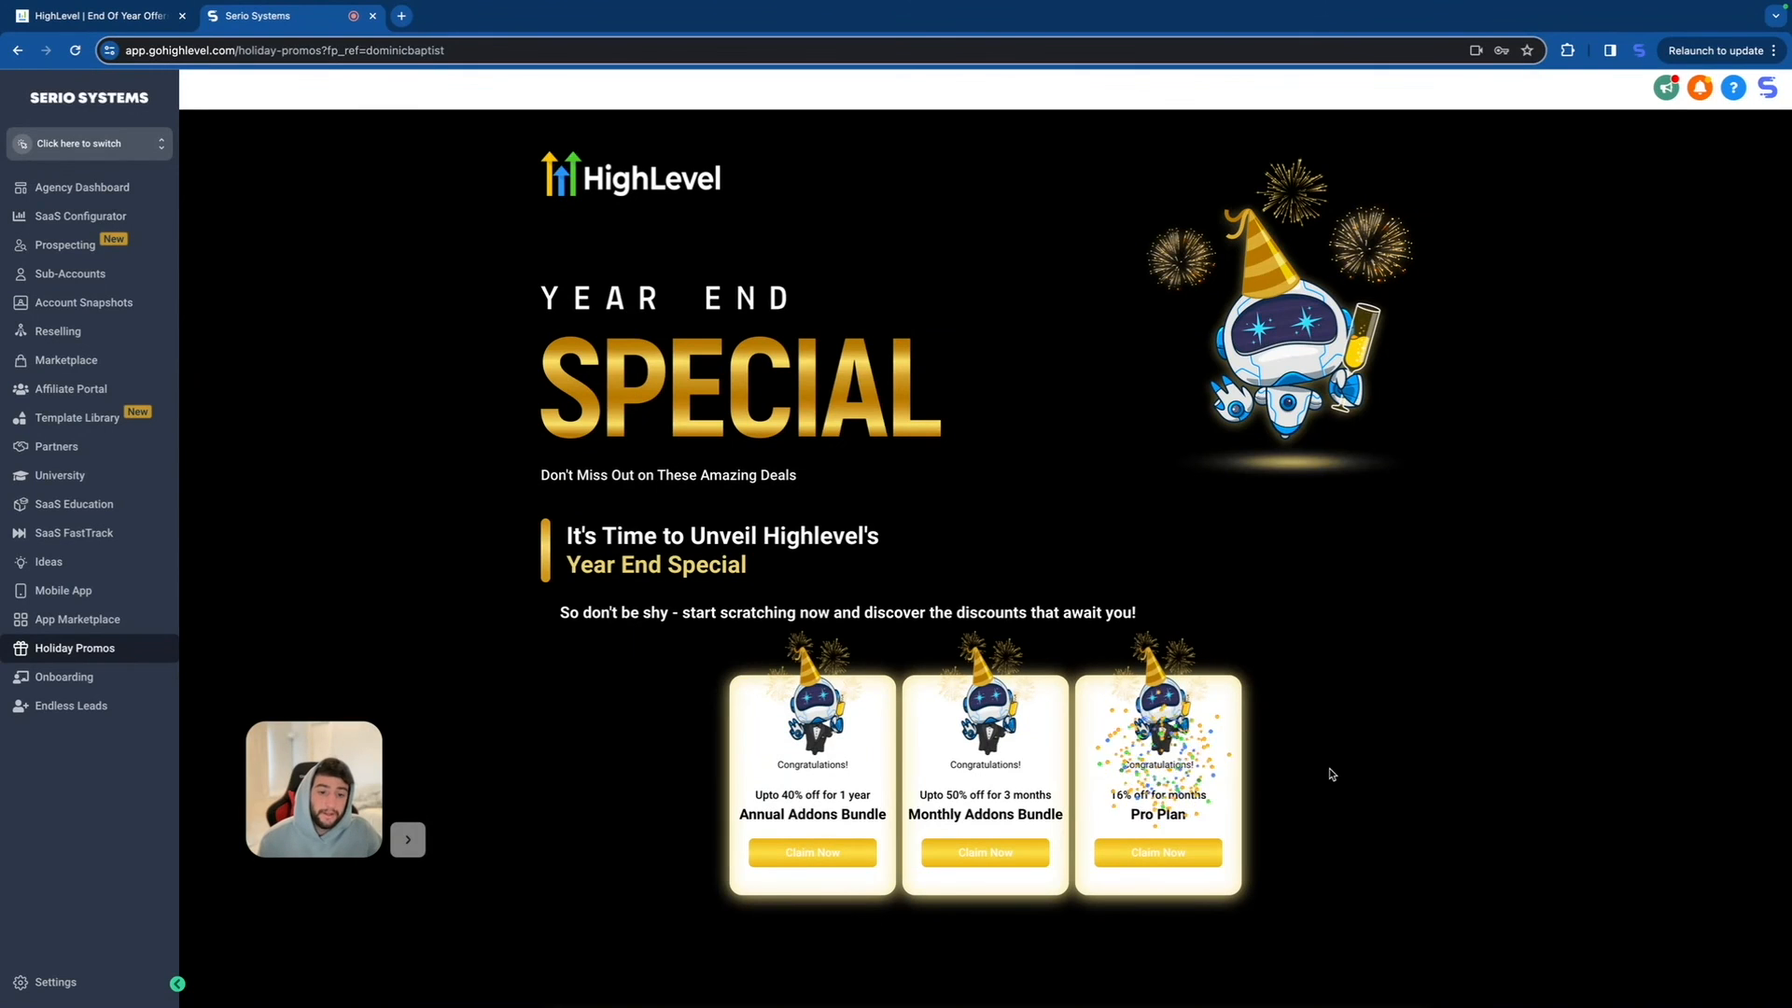